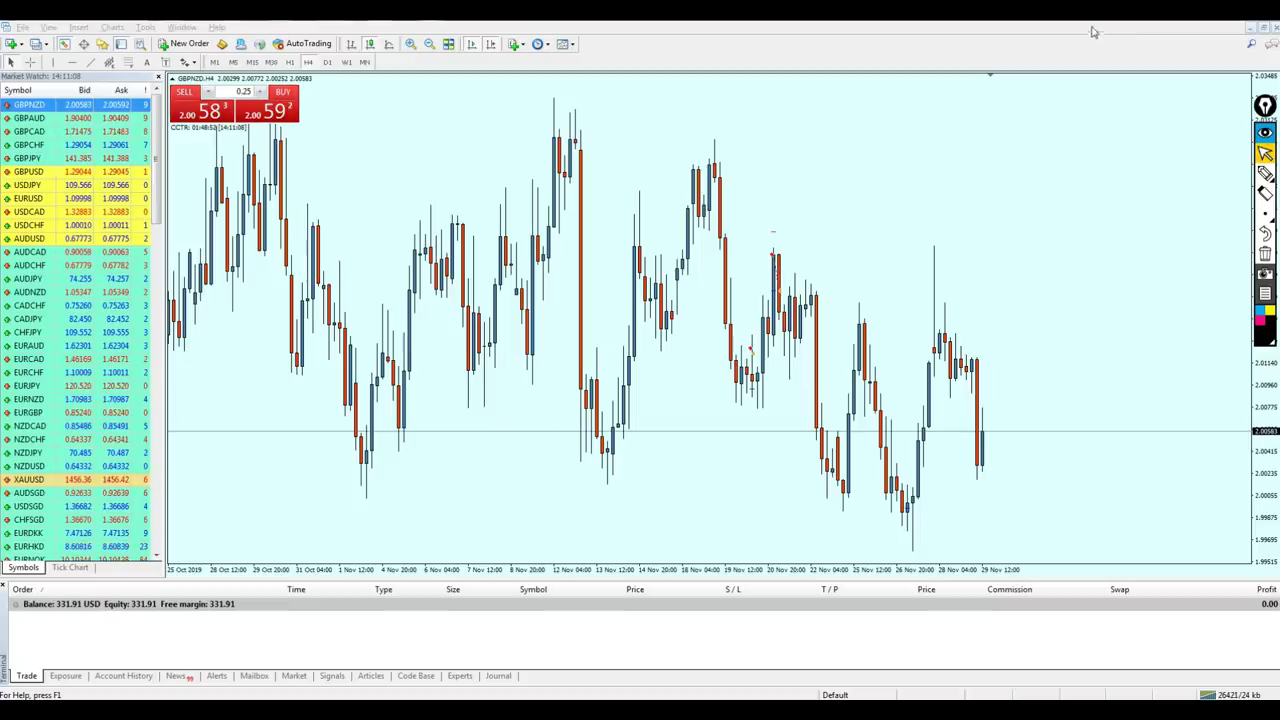
# Switch from the GBPNZD H4 chart to the Xtreme Trader channel's Videos page in the browser.
pyautogui.hotkey('alt', 'Tab')
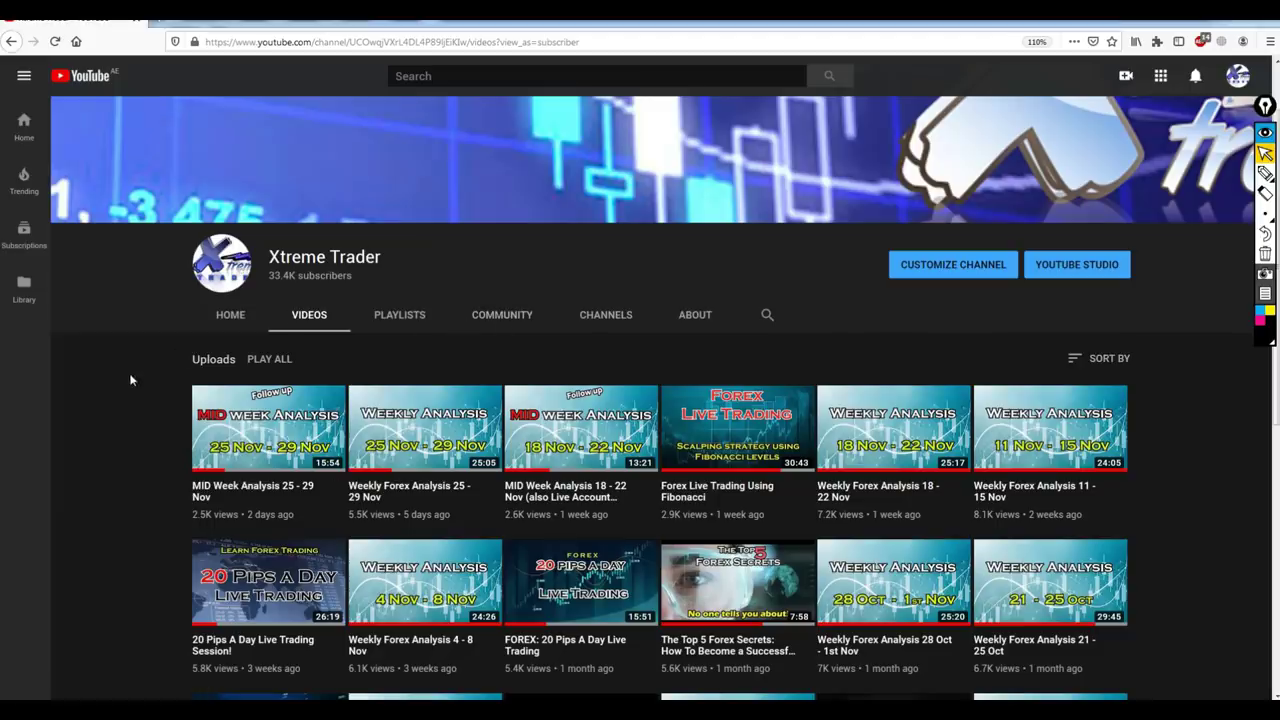
# Scroll down through the channel's older forex uploads in the Videos grid.
pyautogui.scroll(-5, 130, 380)
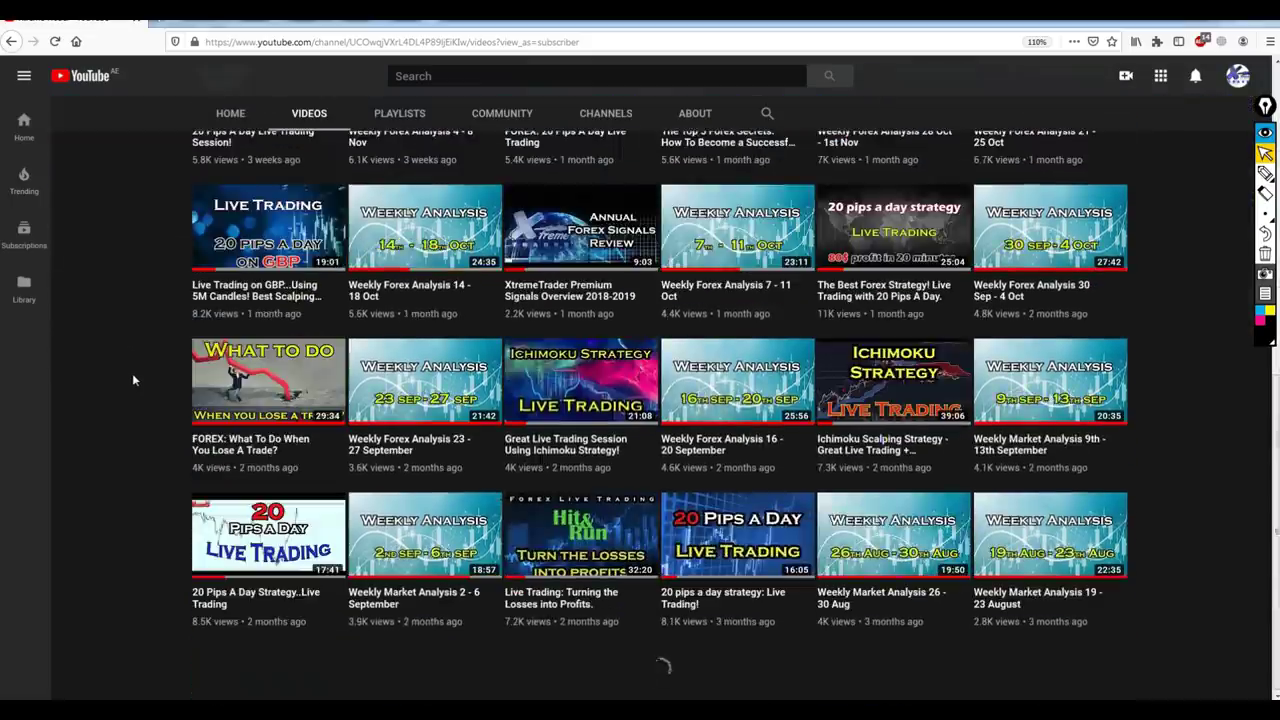
pyautogui.scroll(-10, 132, 380)
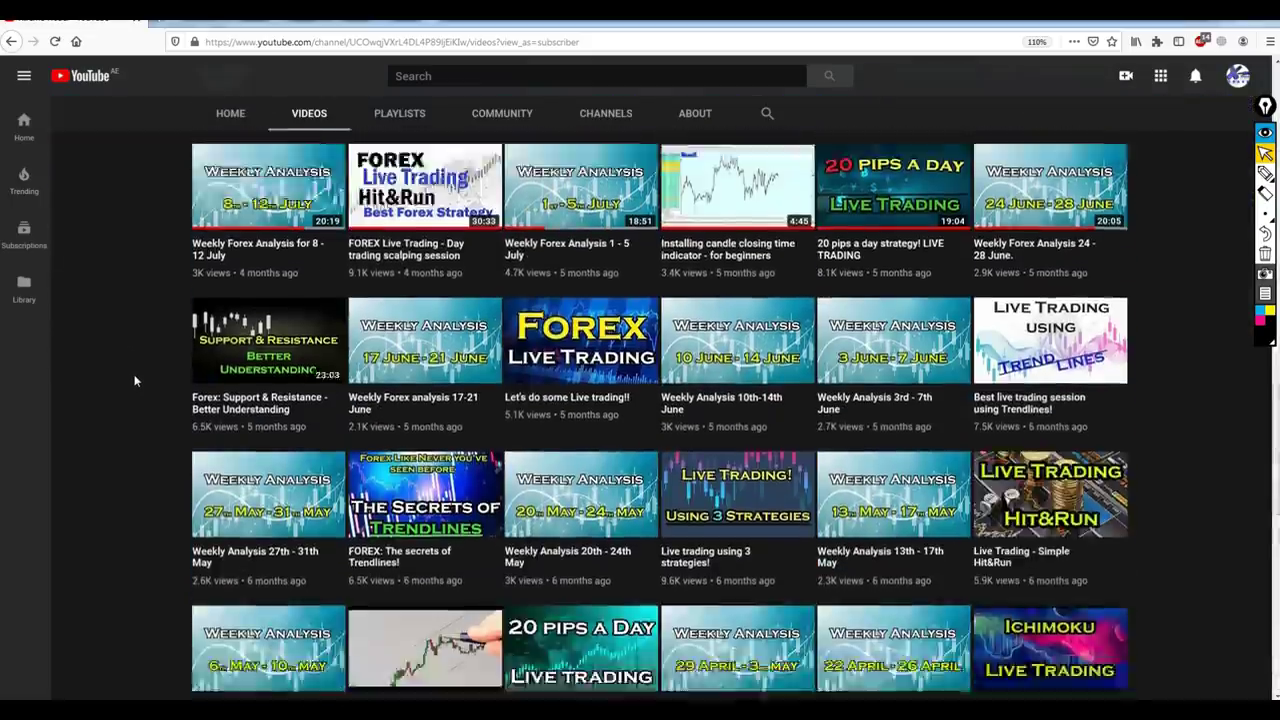
pyautogui.scroll(-7, 135, 380)
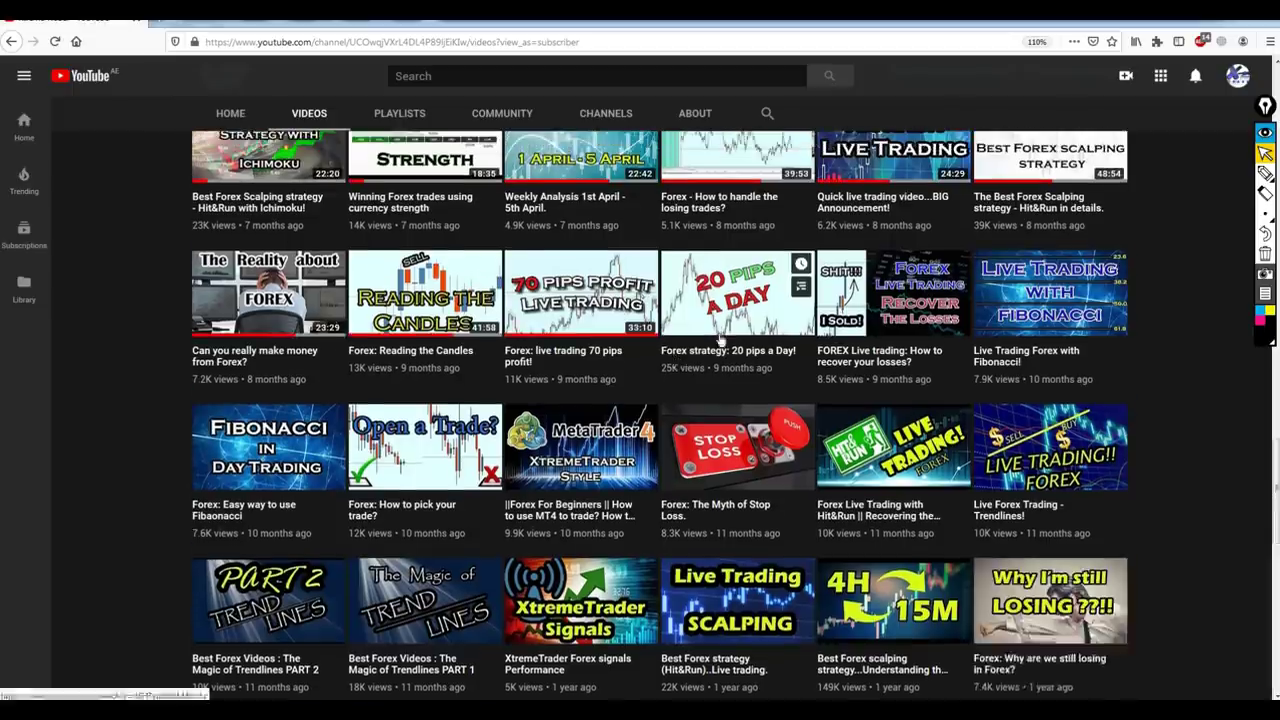
pyautogui.scroll(1, 720, 340)
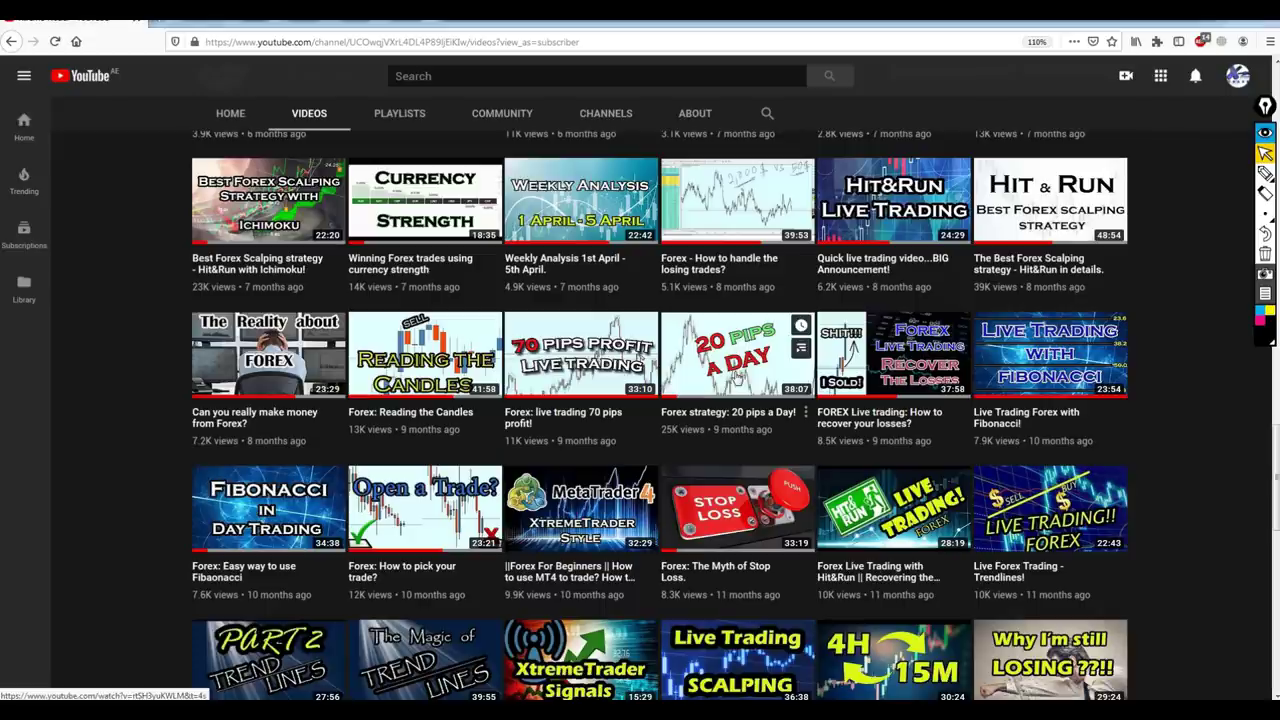
# Move the screen-annotation toolbar lower and scroll back up to the top of the Videos grid.
pyautogui.moveTo(1265, 105); pyautogui.dragTo(1259, 233)
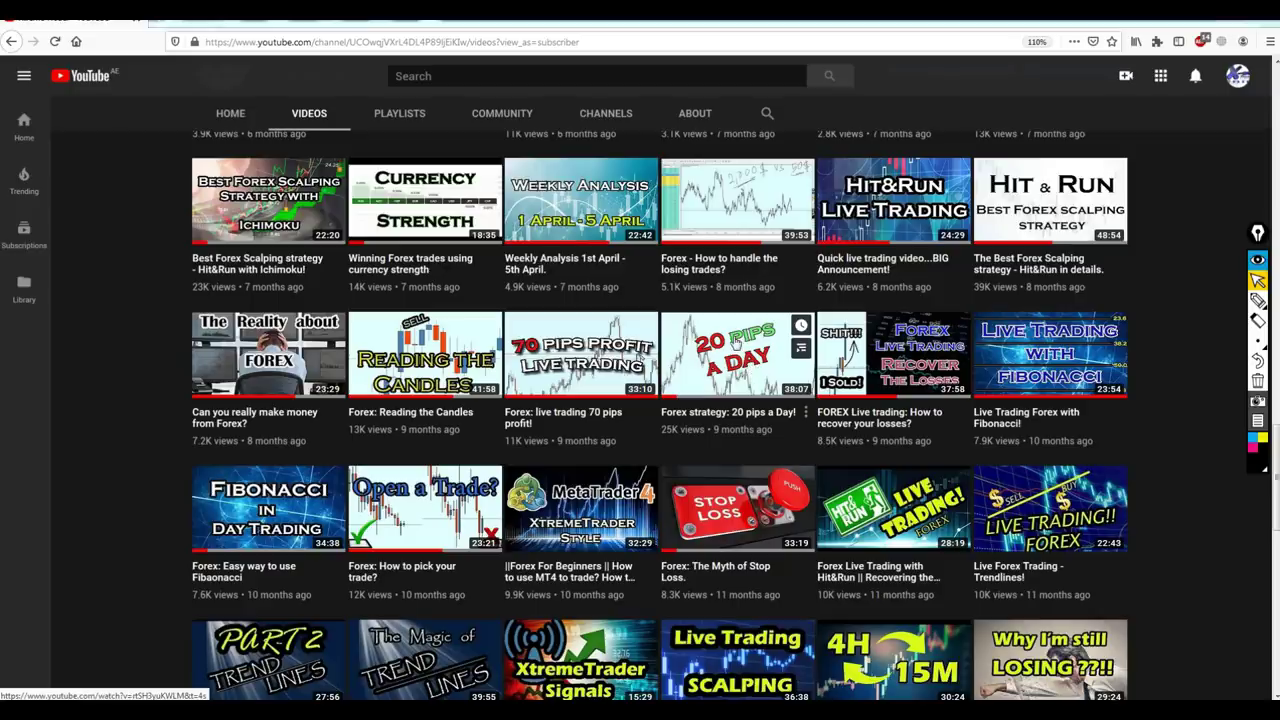
pyautogui.scroll(5, 154, 354)
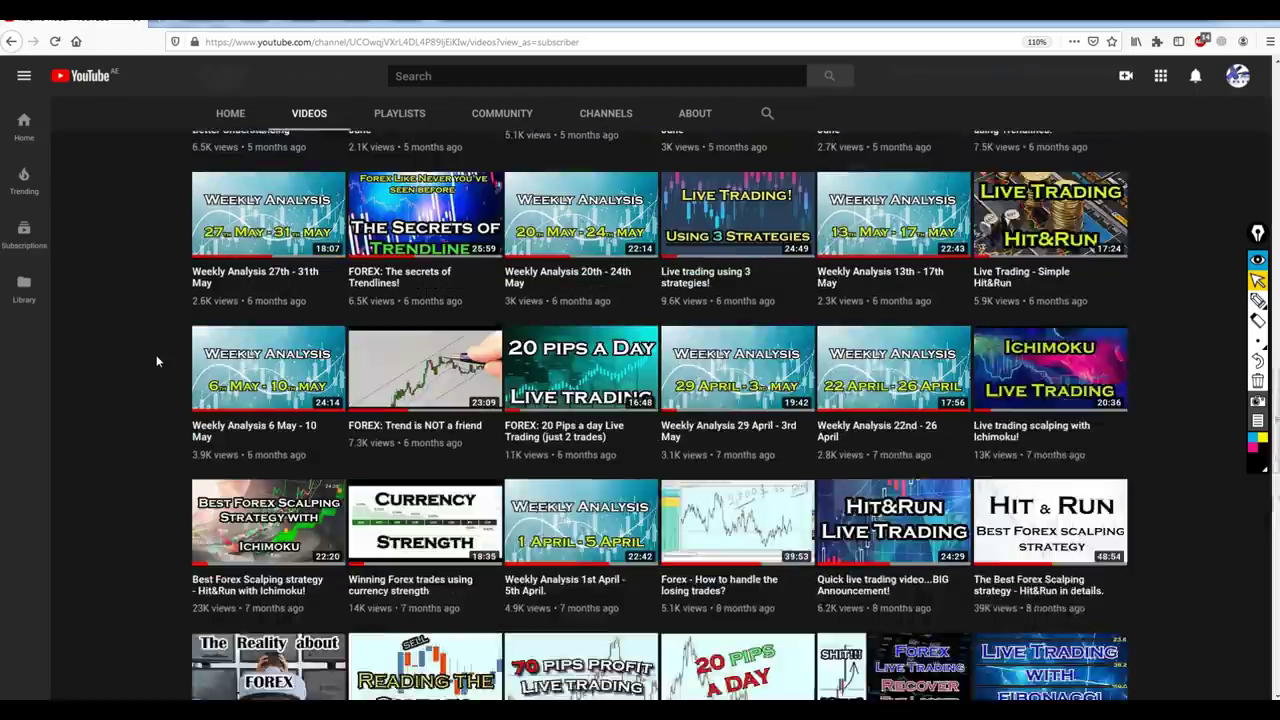
pyautogui.scroll(2, 1110, 360)
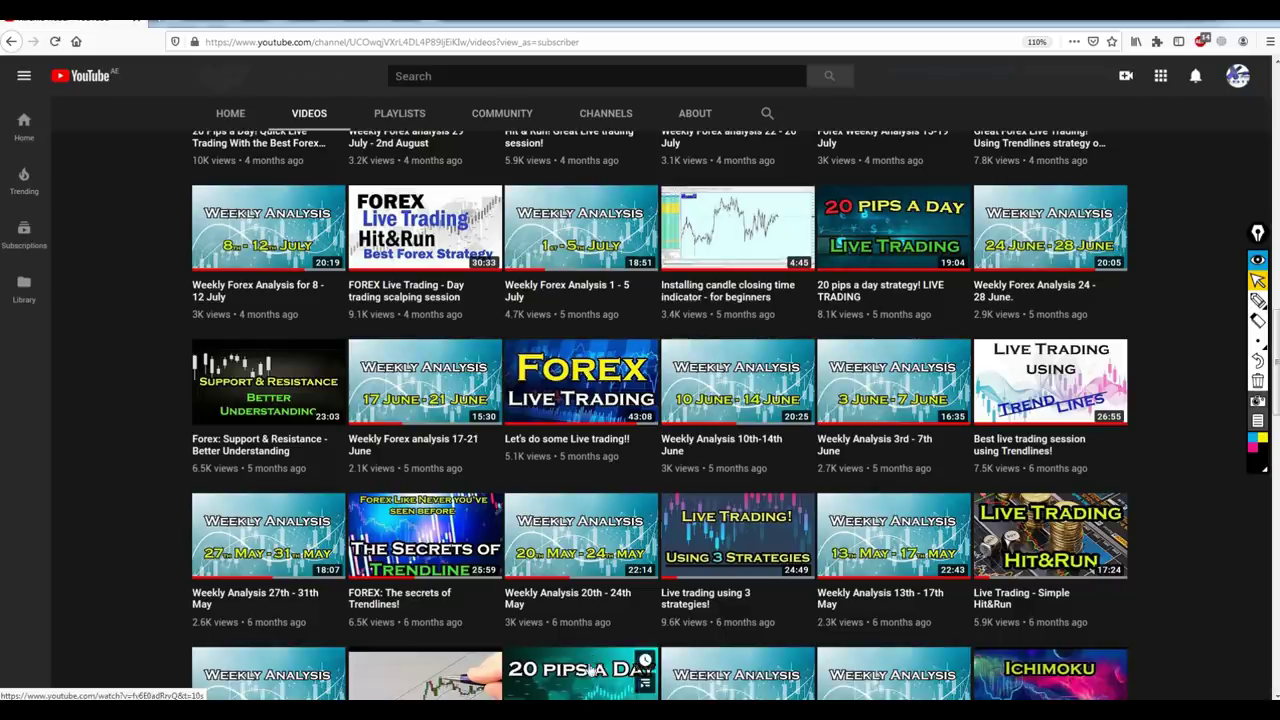
pyautogui.scroll(8, 592, 670)
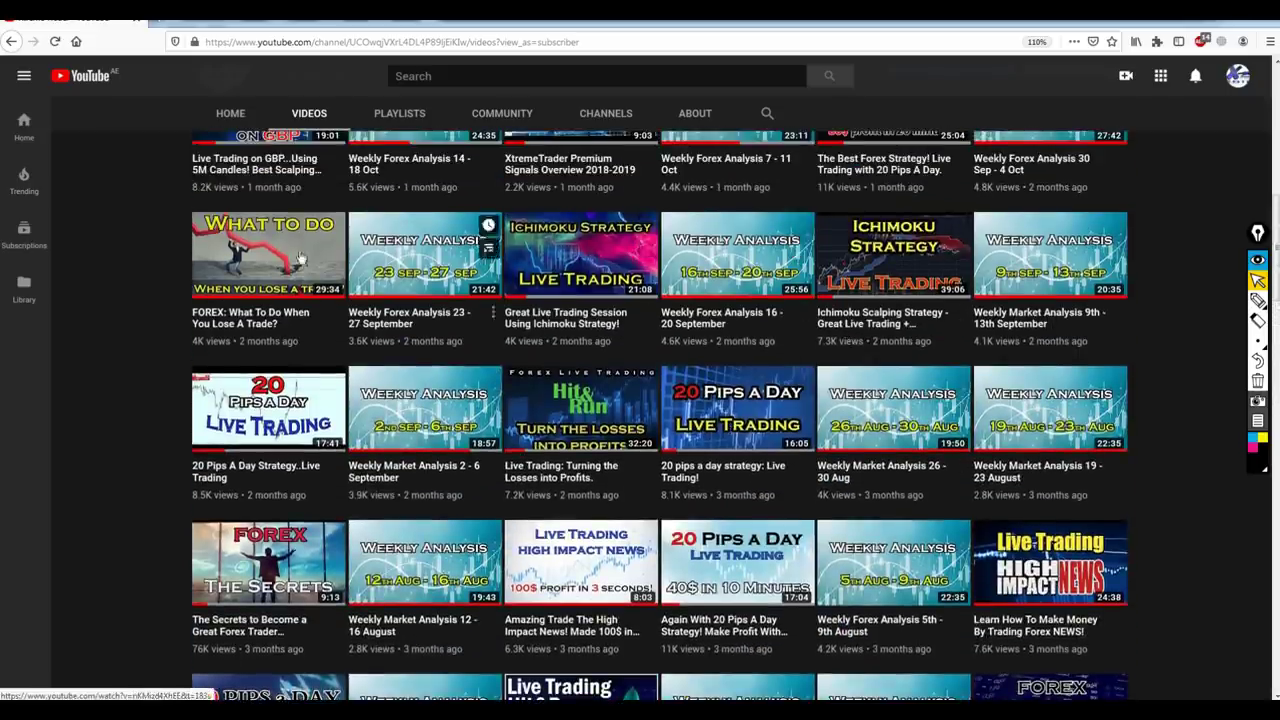
pyautogui.scroll(5, 271, 400)
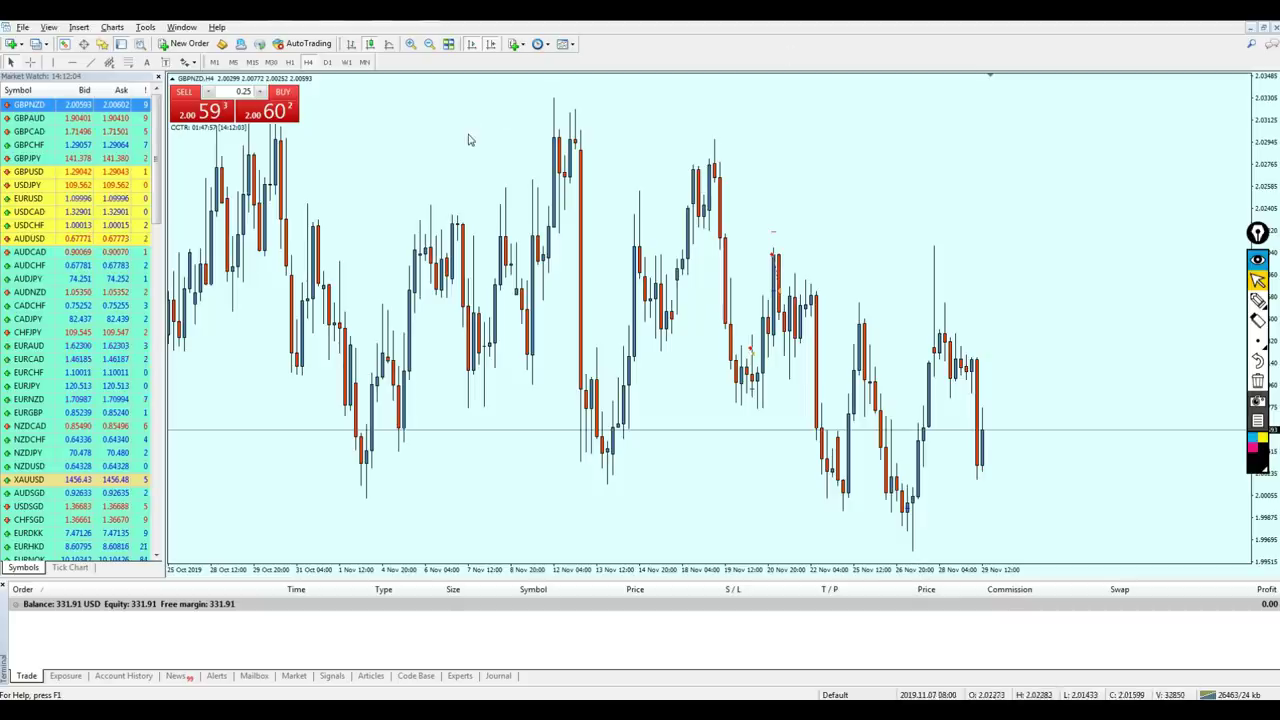
# Put the chart on the H1 timeframe and load GBPAUD from Market Watch.
pyautogui.click(290, 62)
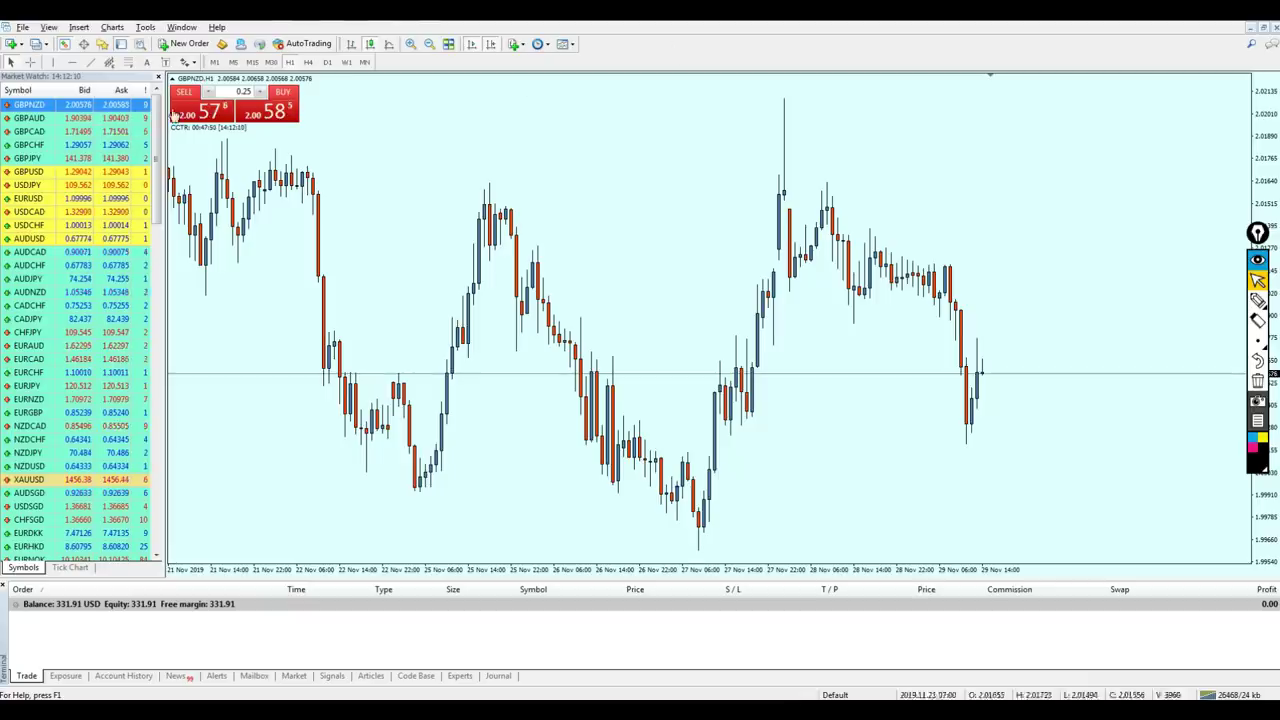
pyautogui.moveTo(29, 118); pyautogui.dragTo(551, 194)
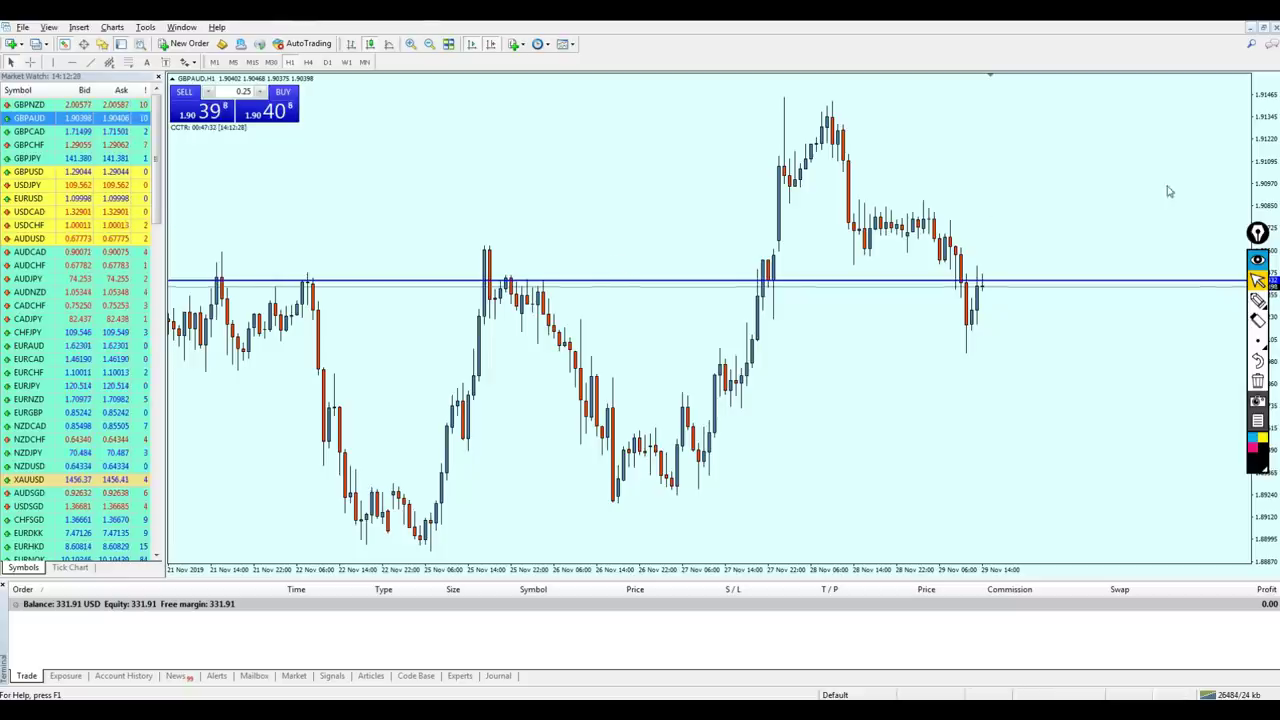
pyautogui.click(1258, 300)
pyautogui.moveTo(1037, 157)
pyautogui.mouseDown()
pyautogui.moveTo(1060, 229)
pyautogui.moveTo(1113, 243)
pyautogui.mouseUp()
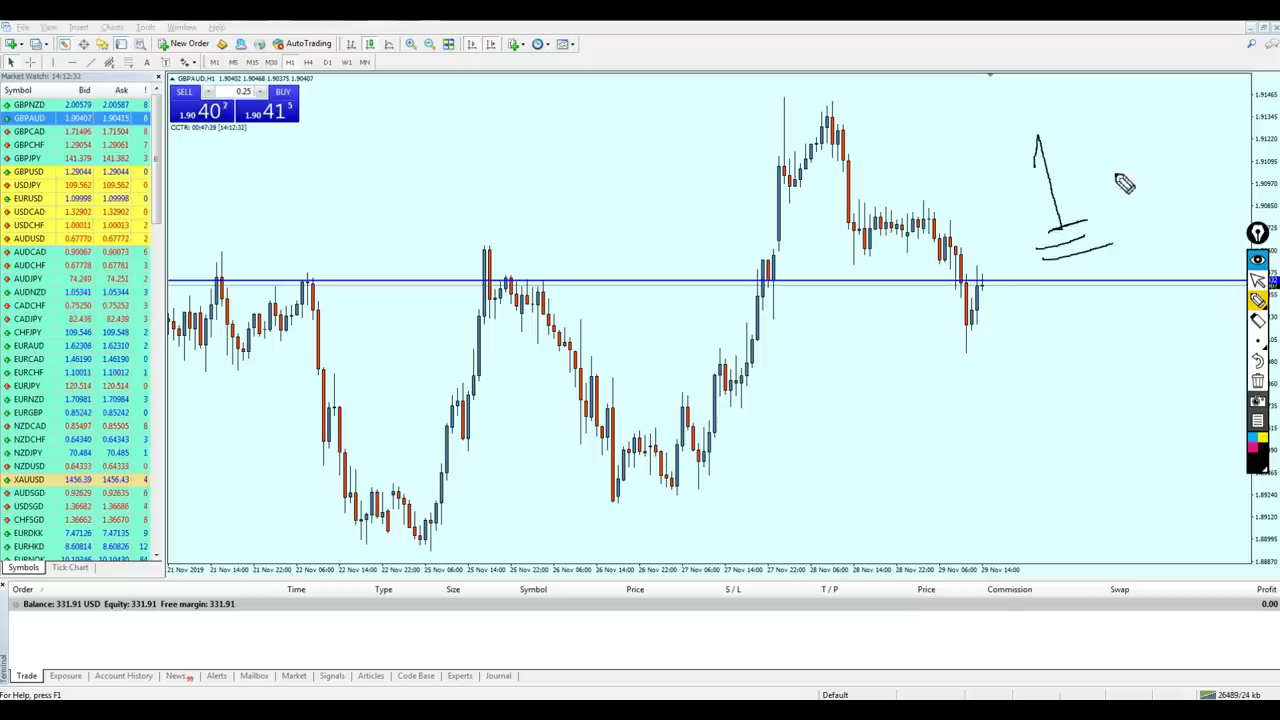
pyautogui.moveTo(1128, 162); pyautogui.dragTo(1212, 168)
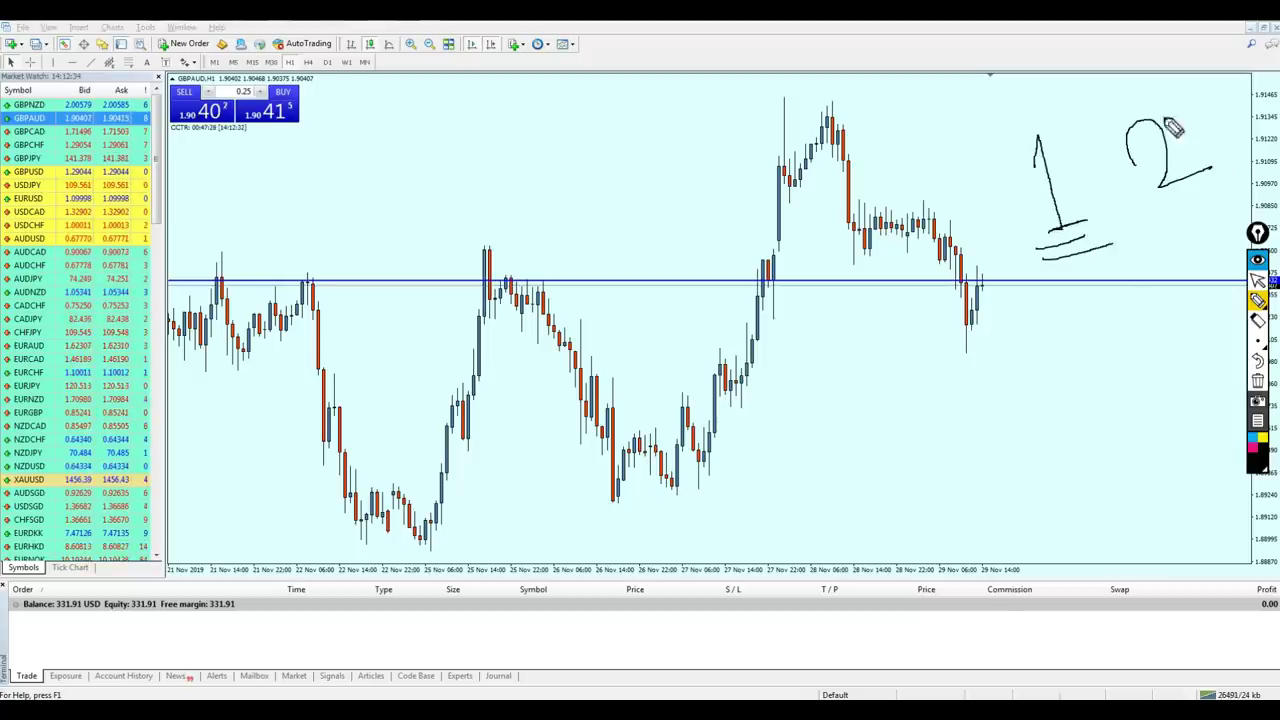
pyautogui.moveTo(1170, 106); pyautogui.dragTo(1057, 231)
pyautogui.moveTo(1036, 156); pyautogui.dragTo(1152, 161)
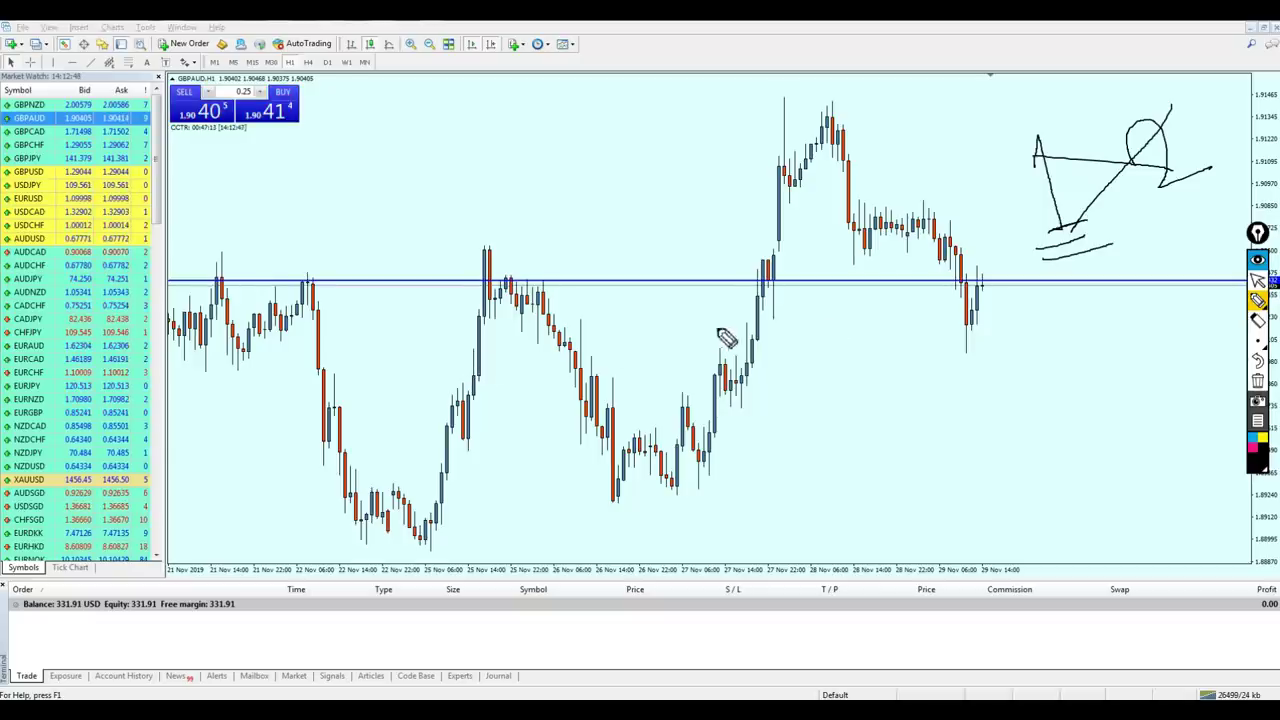
pyautogui.click(1258, 380)
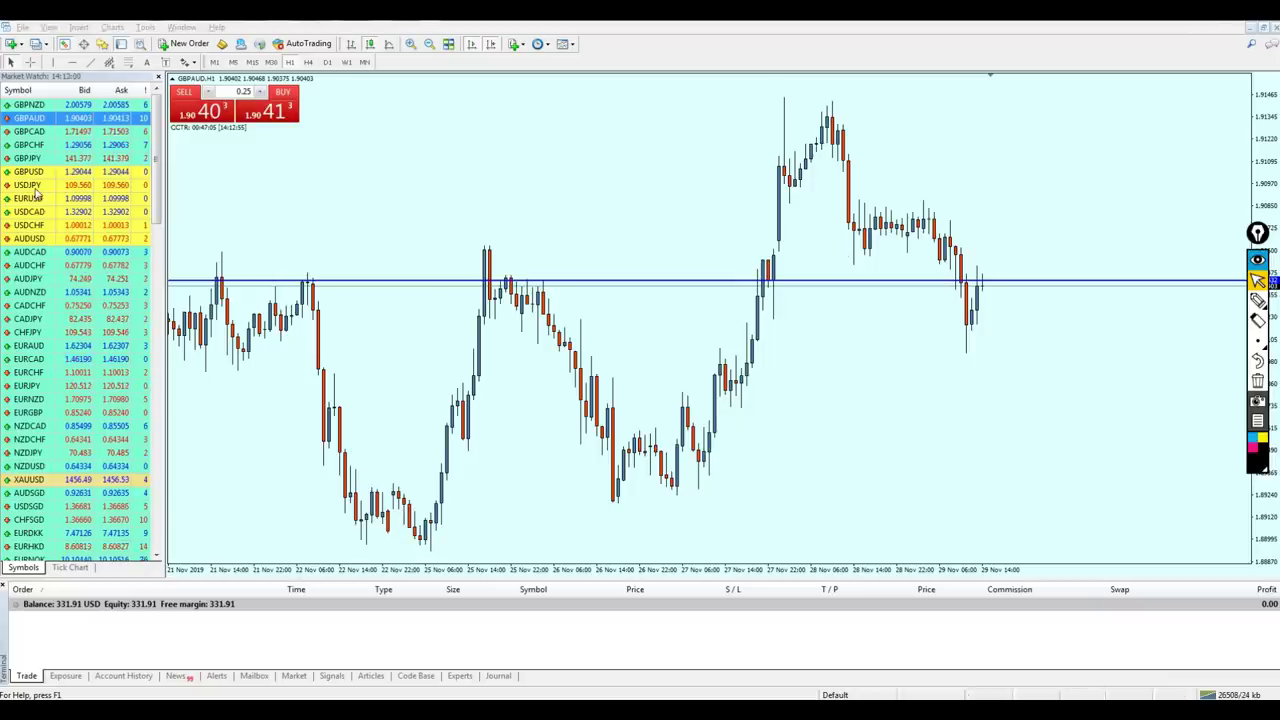
# Cycle the chart through GBPCAD, GBPJPY, GBPUSD, USDJPY, EURUSD, USDCAD, USDCHF, AUDUSD and AUDCAD.
pyautogui.moveTo(33, 130); pyautogui.dragTo(400, 210)
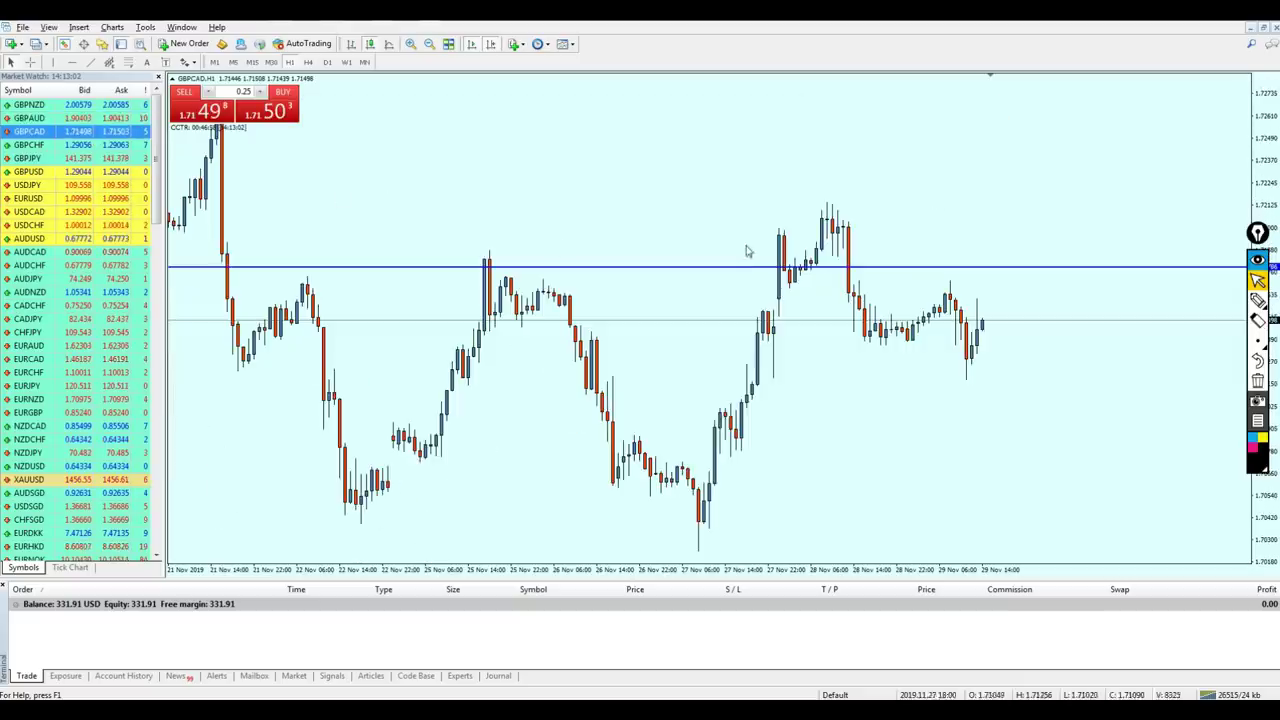
pyautogui.moveTo(97, 158); pyautogui.dragTo(334, 97)
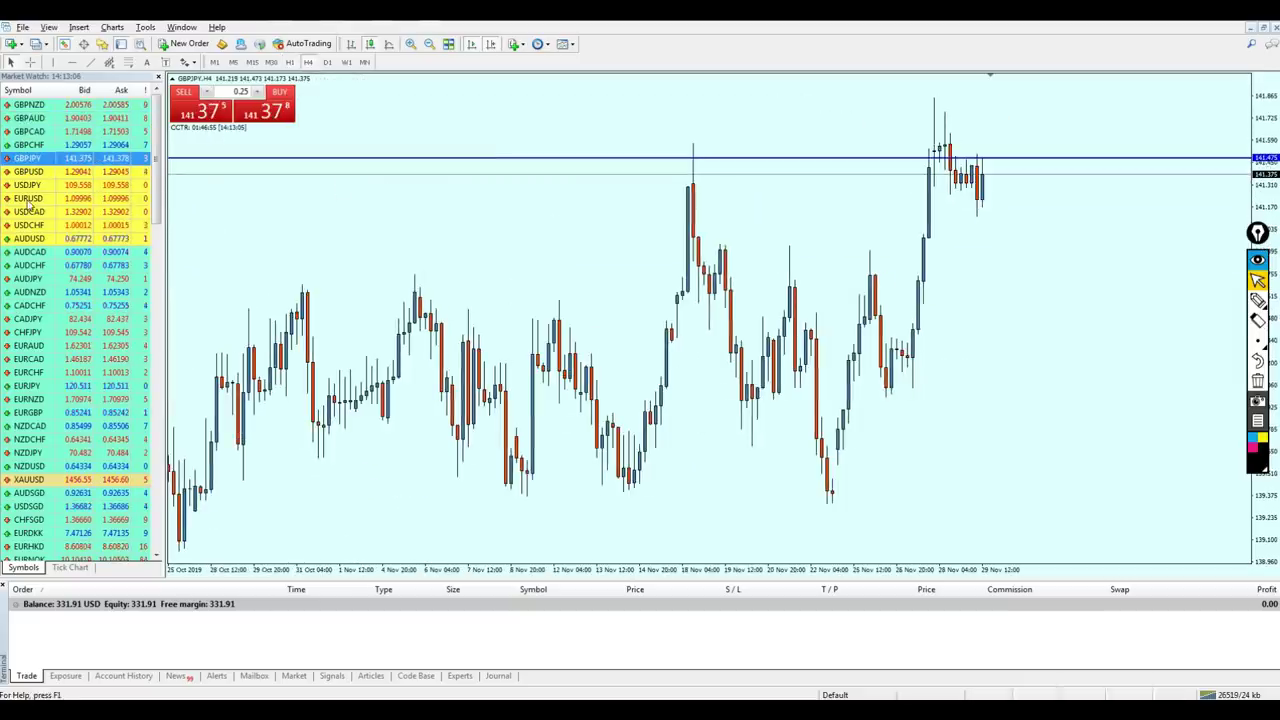
pyautogui.moveTo(55, 172); pyautogui.dragTo(224, 196)
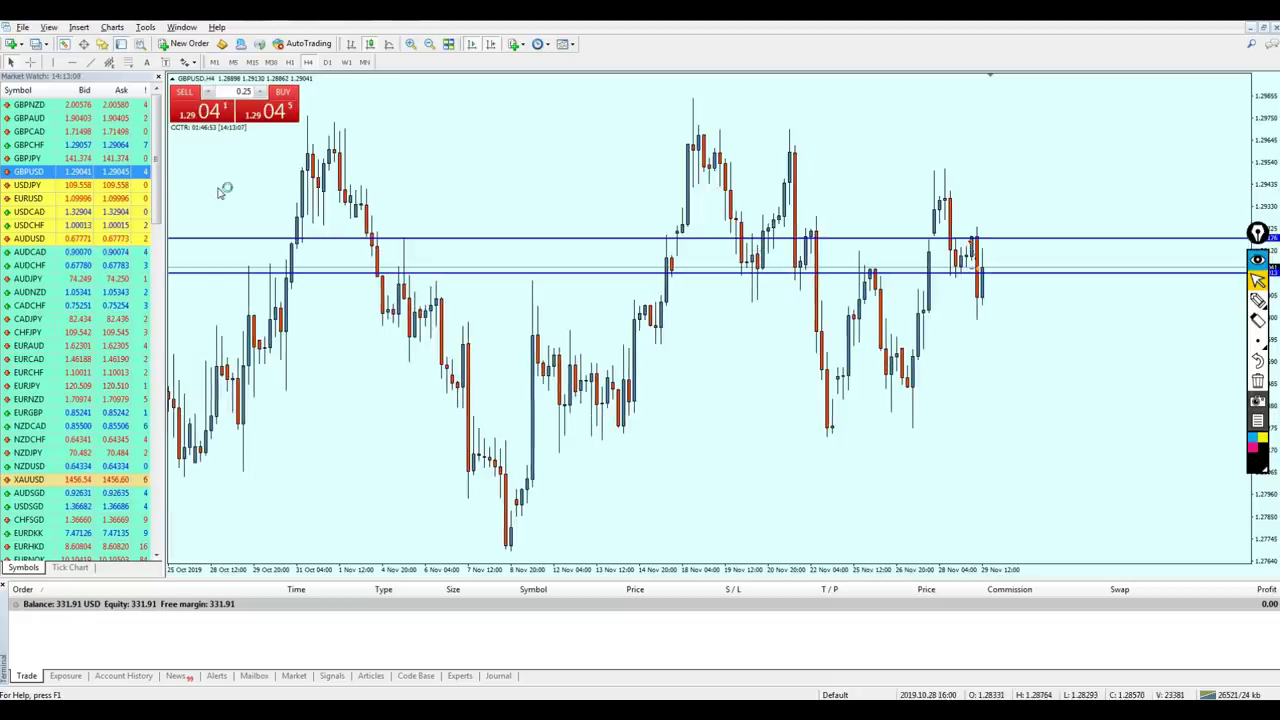
pyautogui.moveTo(108, 186); pyautogui.dragTo(412, 198)
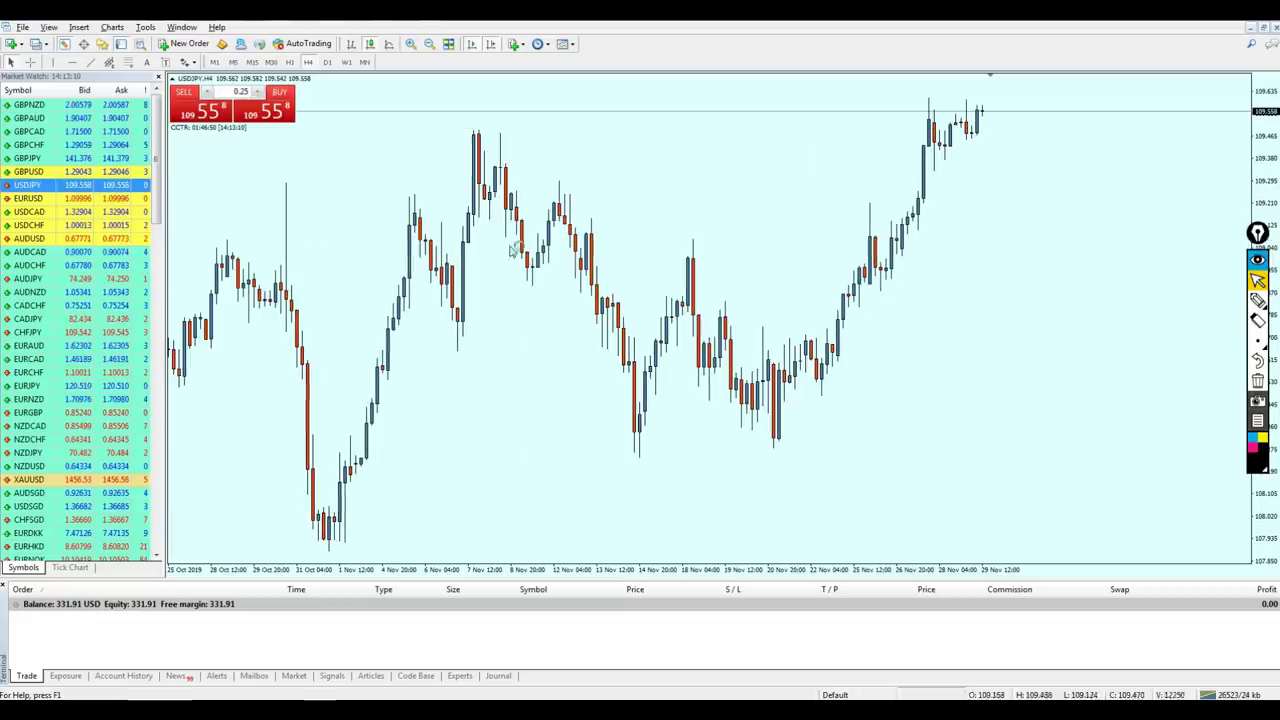
pyautogui.moveTo(110, 199); pyautogui.dragTo(252, 200)
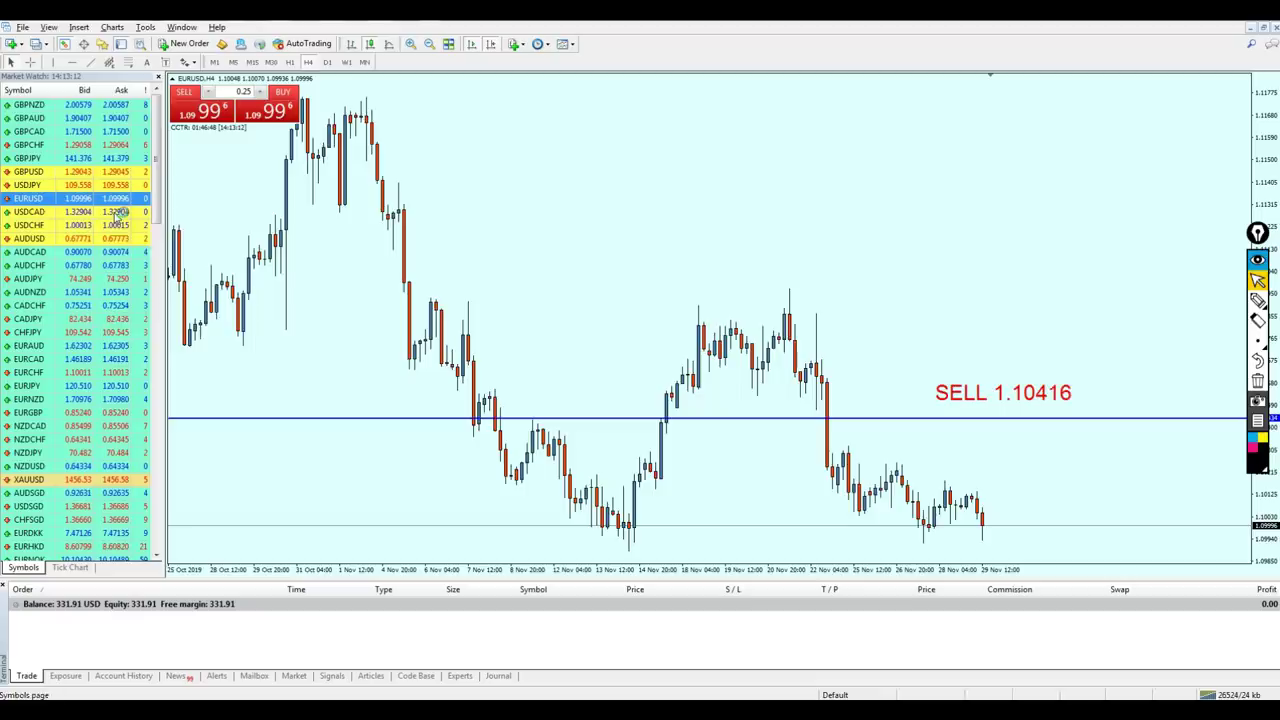
pyautogui.moveTo(110, 212); pyautogui.dragTo(474, 214)
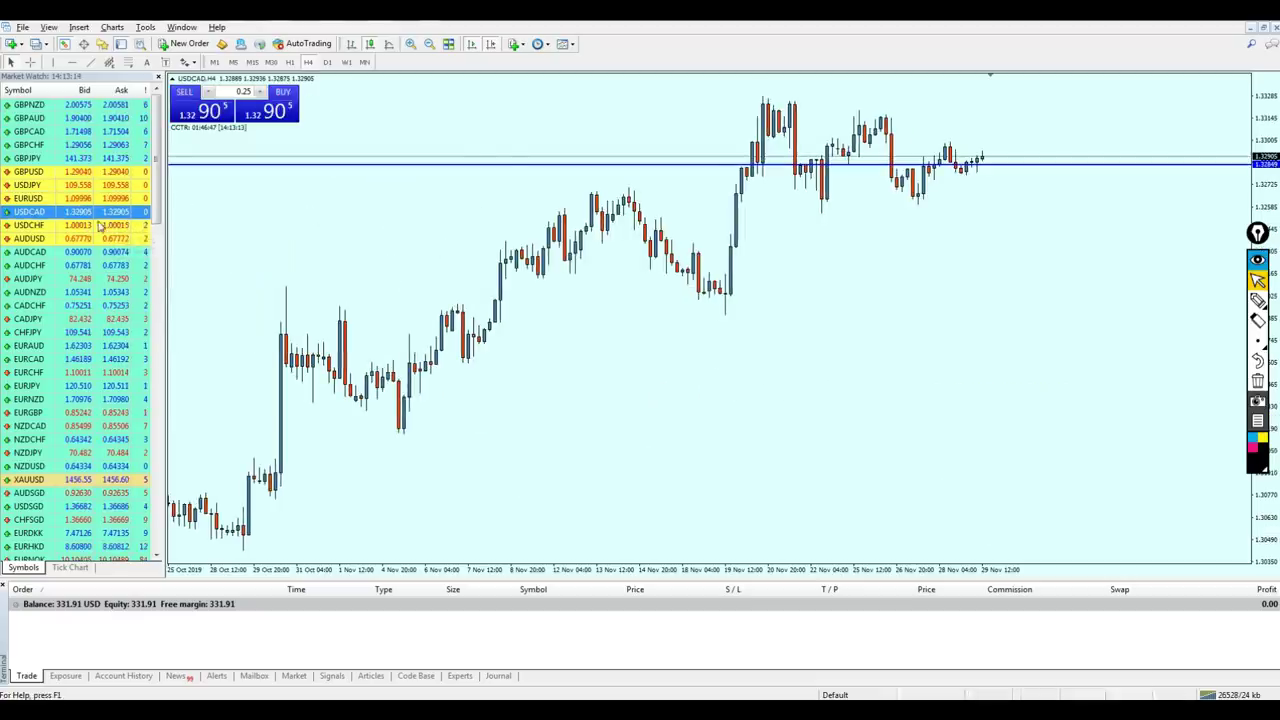
pyautogui.moveTo(100, 225); pyautogui.dragTo(390, 210)
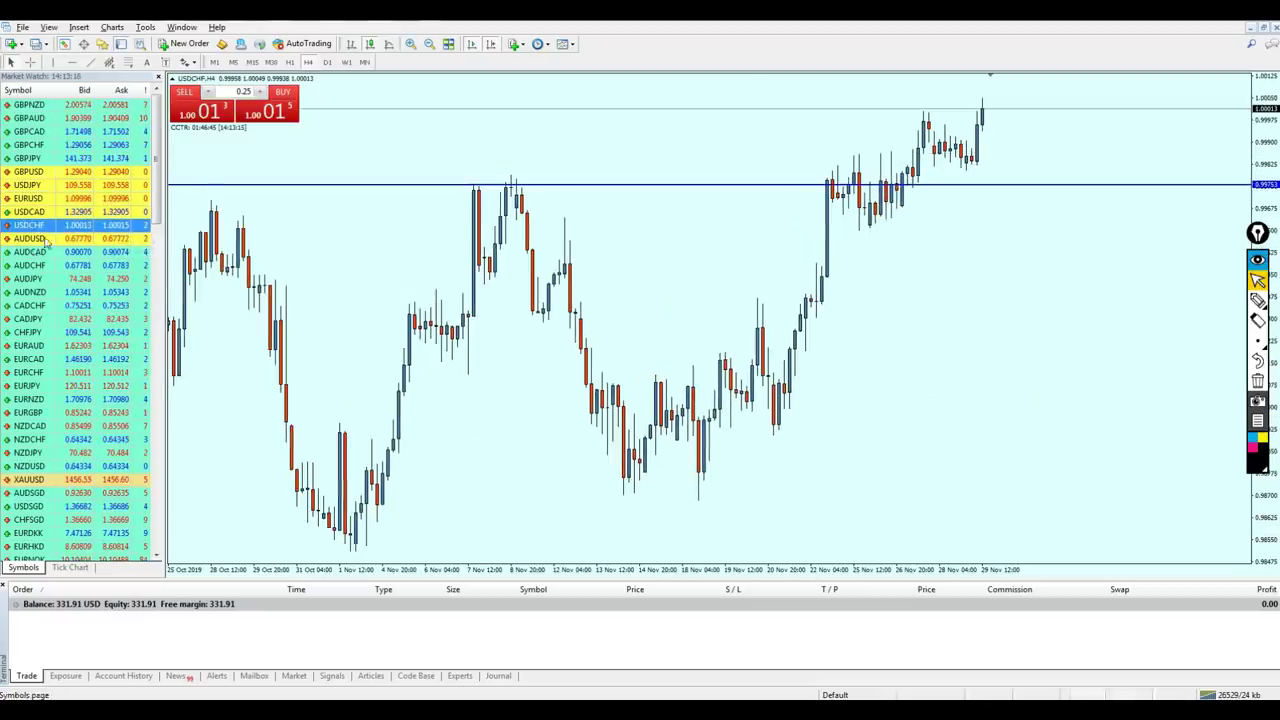
pyautogui.moveTo(75, 238); pyautogui.dragTo(512, 213)
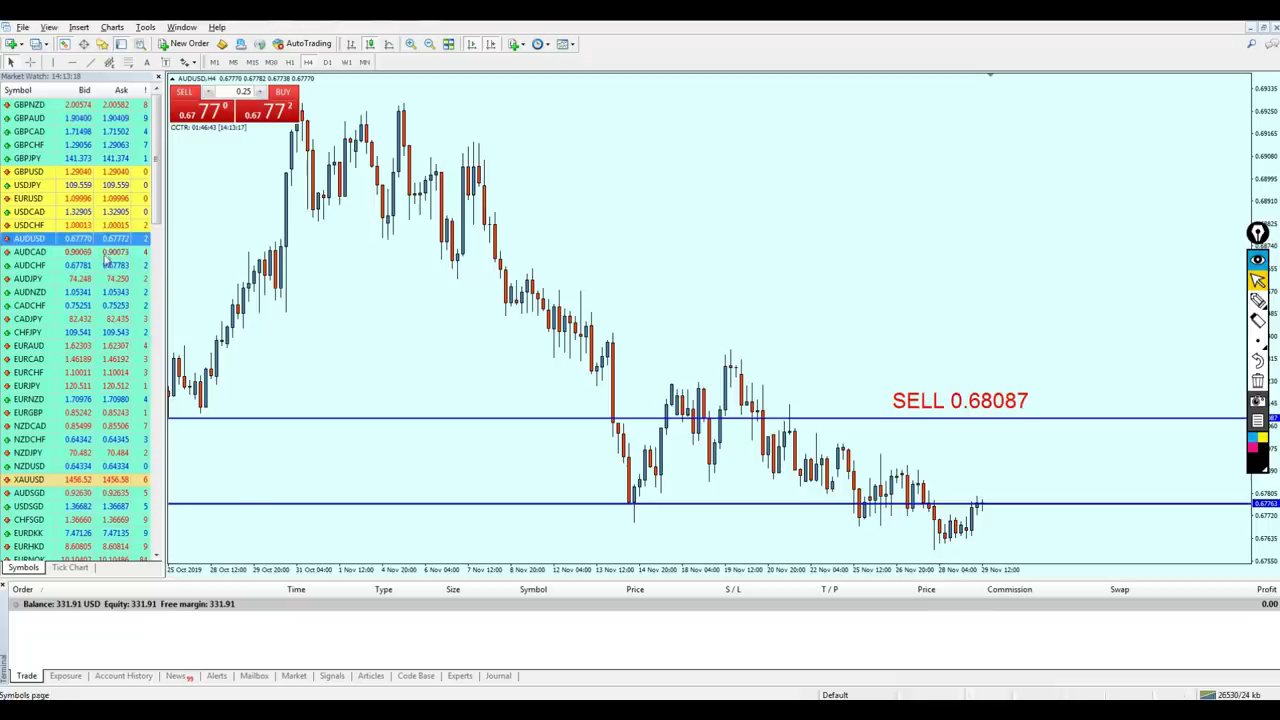
pyautogui.moveTo(110, 252); pyautogui.dragTo(393, 235)
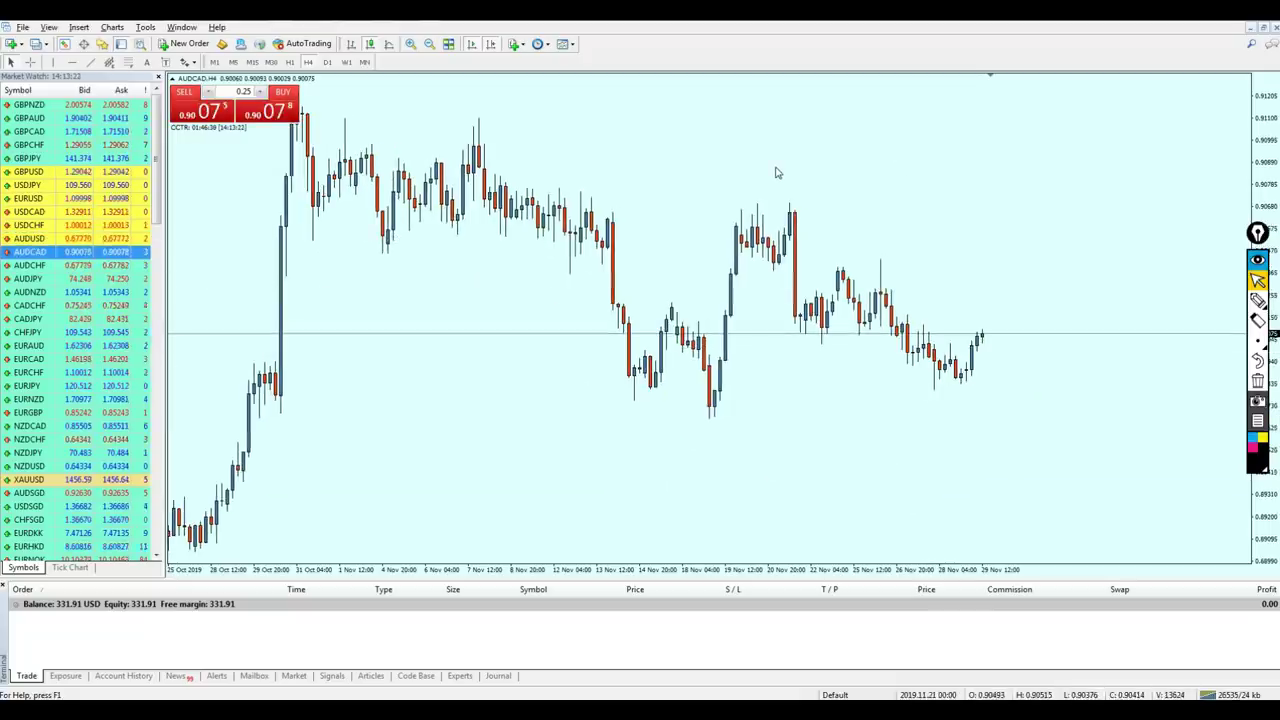
# Zoom into AUDCAD, switch it to the H1 timeframe, then zoom back out.
pyautogui.press('+')
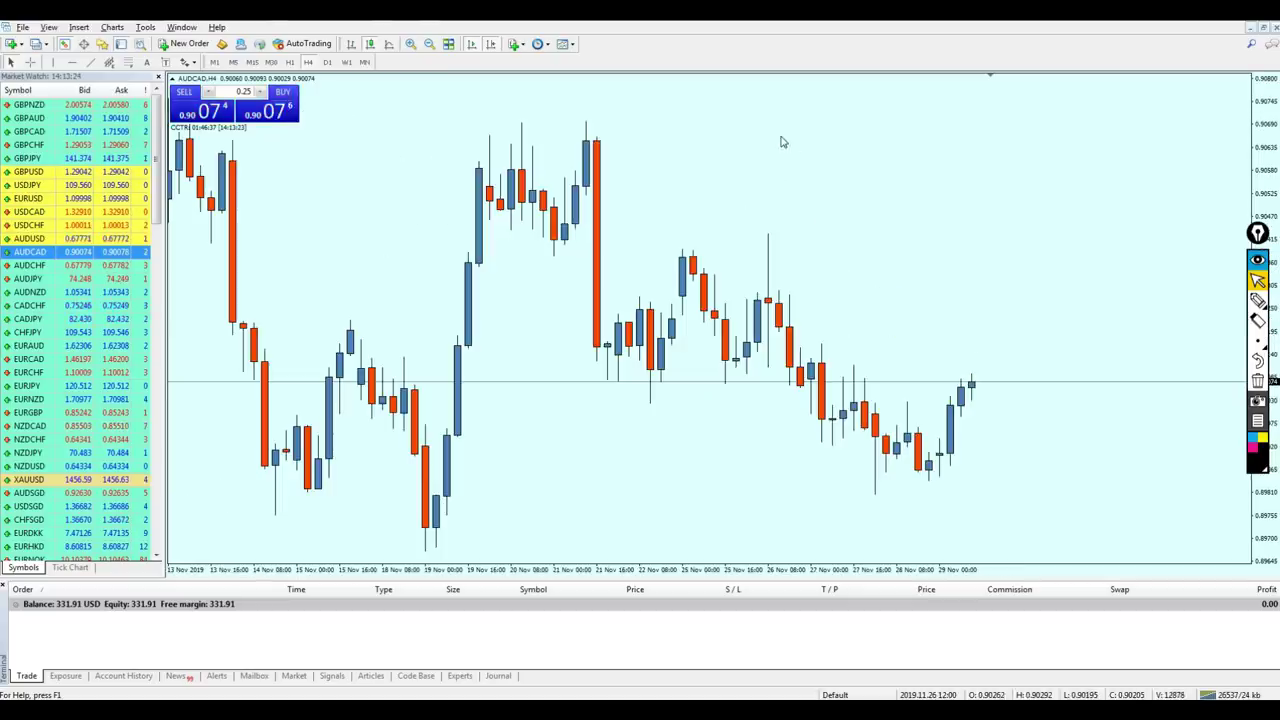
pyautogui.press('h')
pyautogui.press('1')
pyautogui.press('Return')
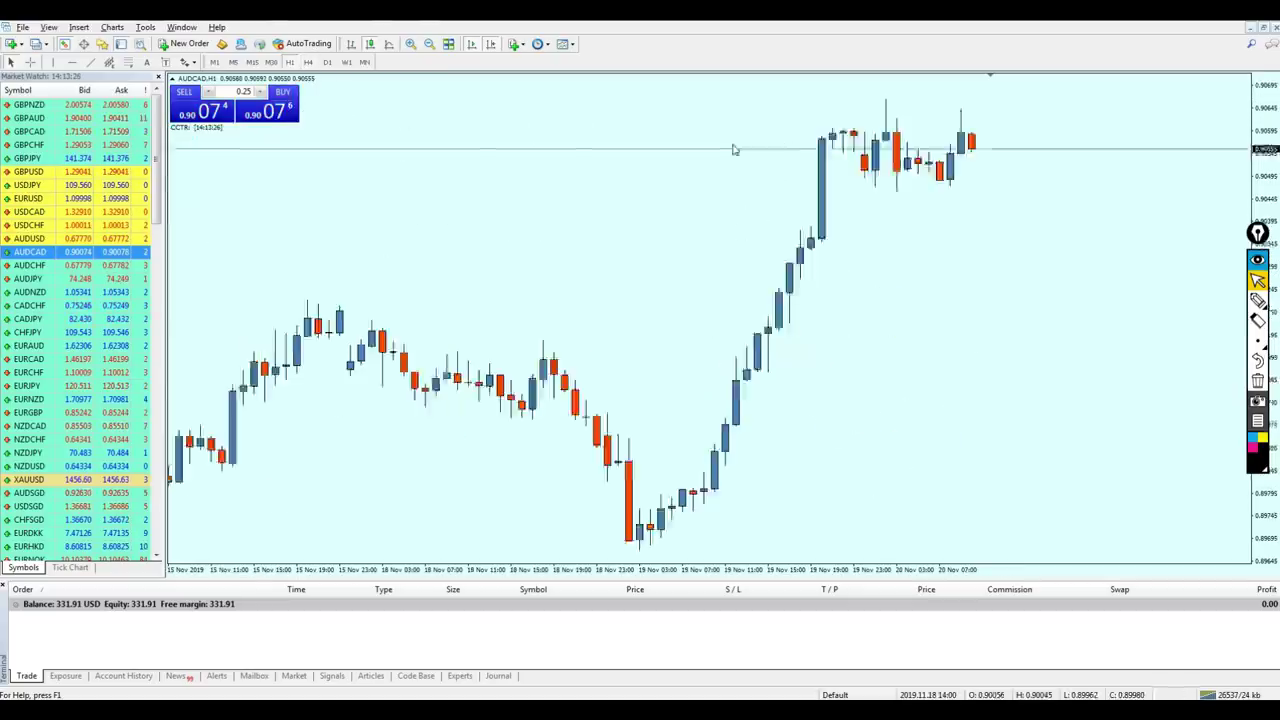
pyautogui.press('-')
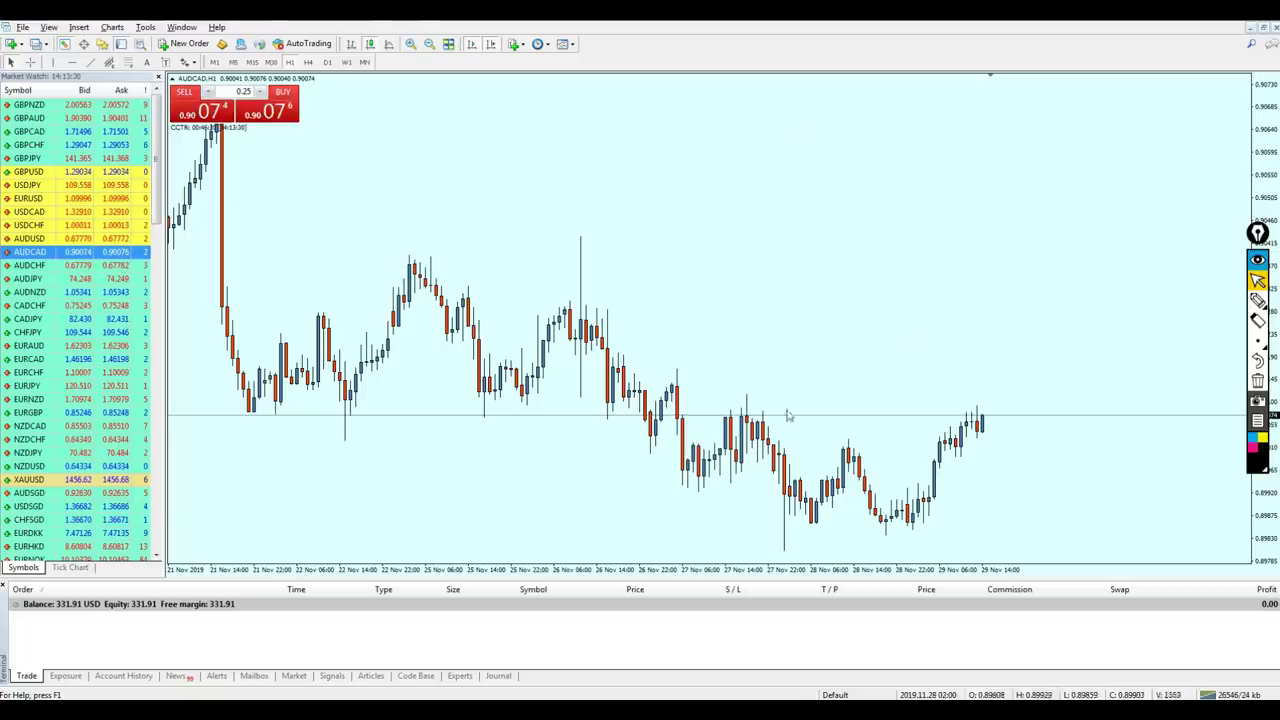
# Pen-circle the horizontal level's touches, label them R and R2, then clear the drawings.
pyautogui.click(1258, 300)
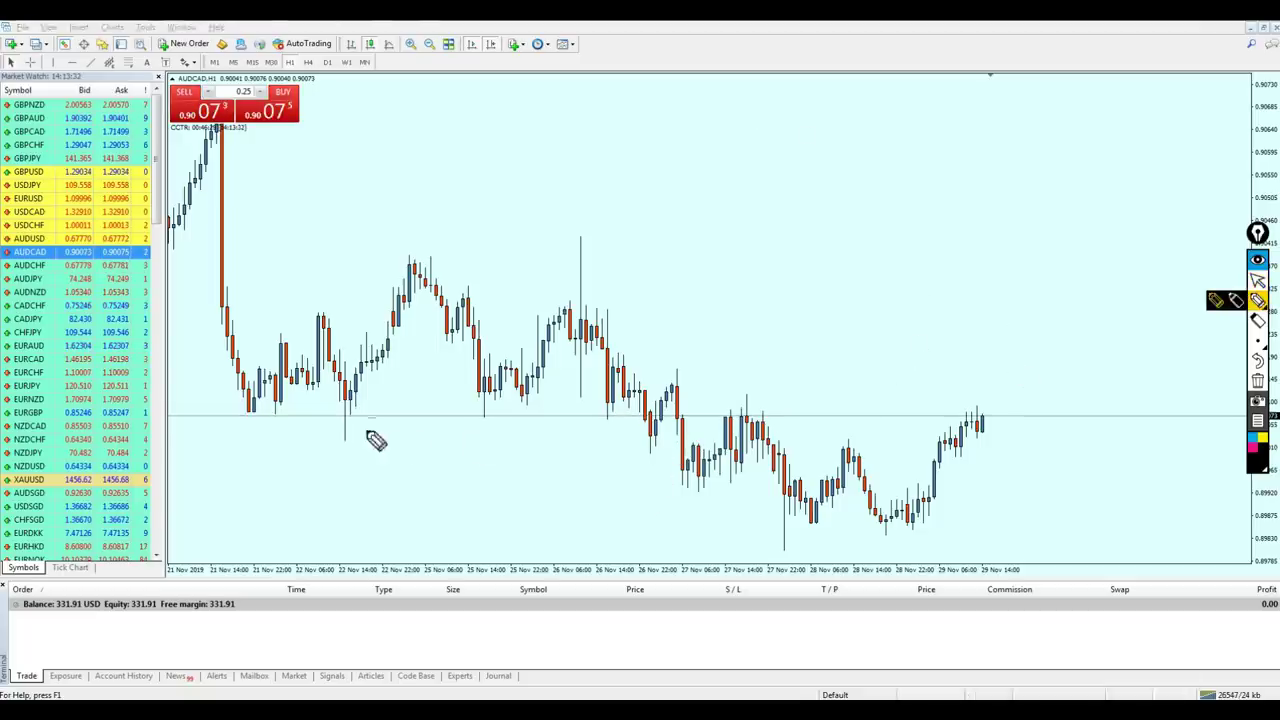
pyautogui.moveTo(348, 400); pyautogui.dragTo(345, 438)
pyautogui.moveTo(632, 412); pyautogui.dragTo(628, 440)
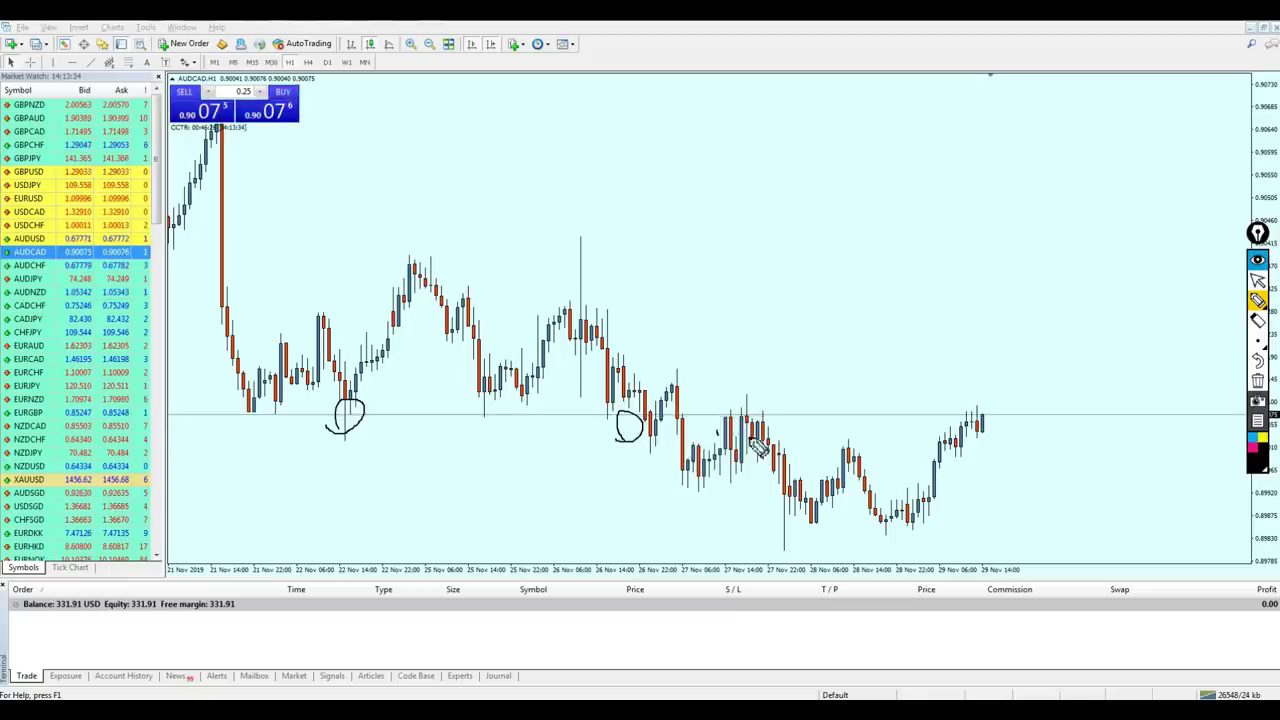
pyautogui.moveTo(718, 432); pyautogui.dragTo(740, 440)
pyautogui.moveTo(712, 385); pyautogui.dragTo(742, 384)
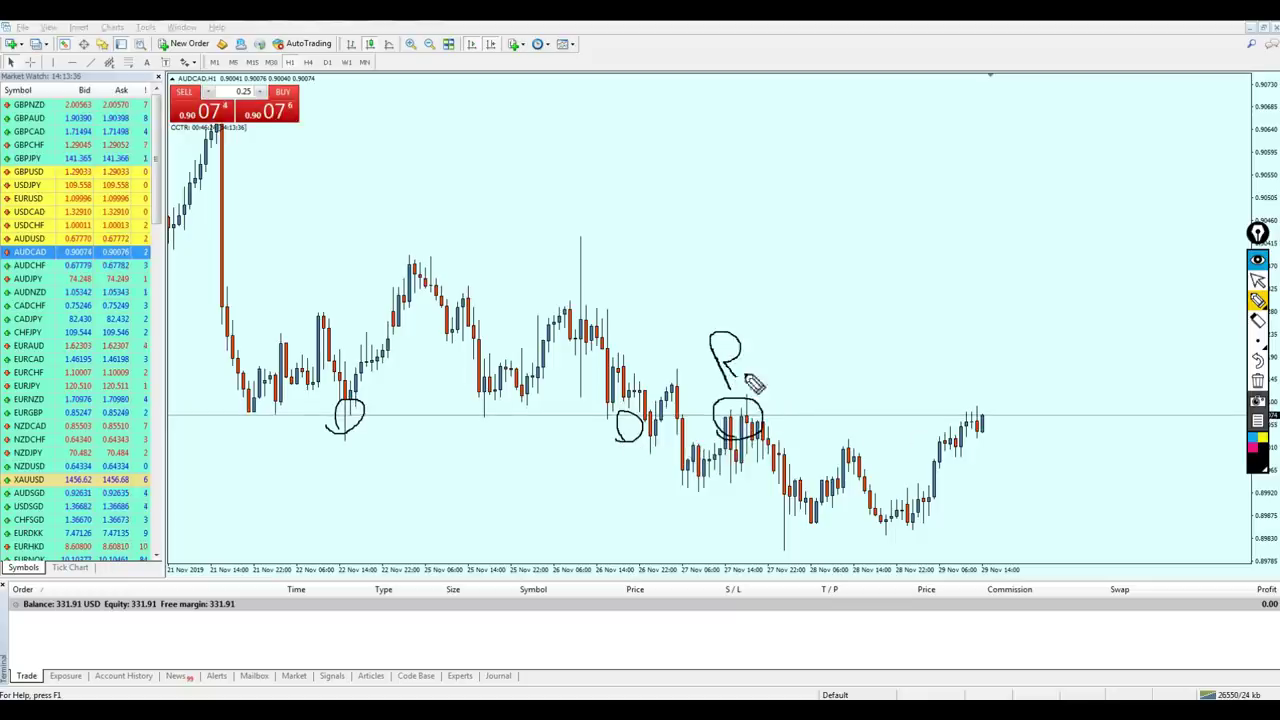
pyautogui.click(762, 370)
pyautogui.moveTo(972, 440)
pyautogui.mouseDown()
pyautogui.moveTo(995, 372)
pyautogui.moveTo(1046, 391)
pyautogui.moveTo(1050, 378)
pyautogui.mouseUp()
pyautogui.click(1258, 280)
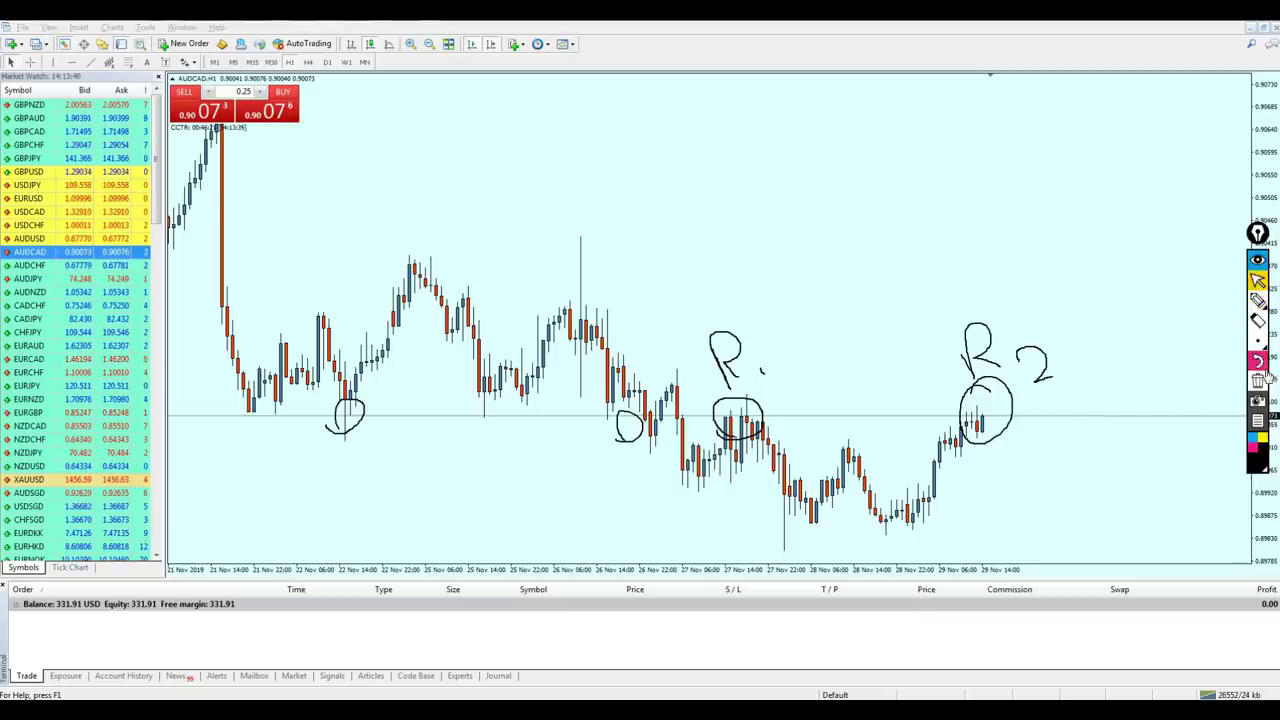
pyautogui.click(1258, 380)
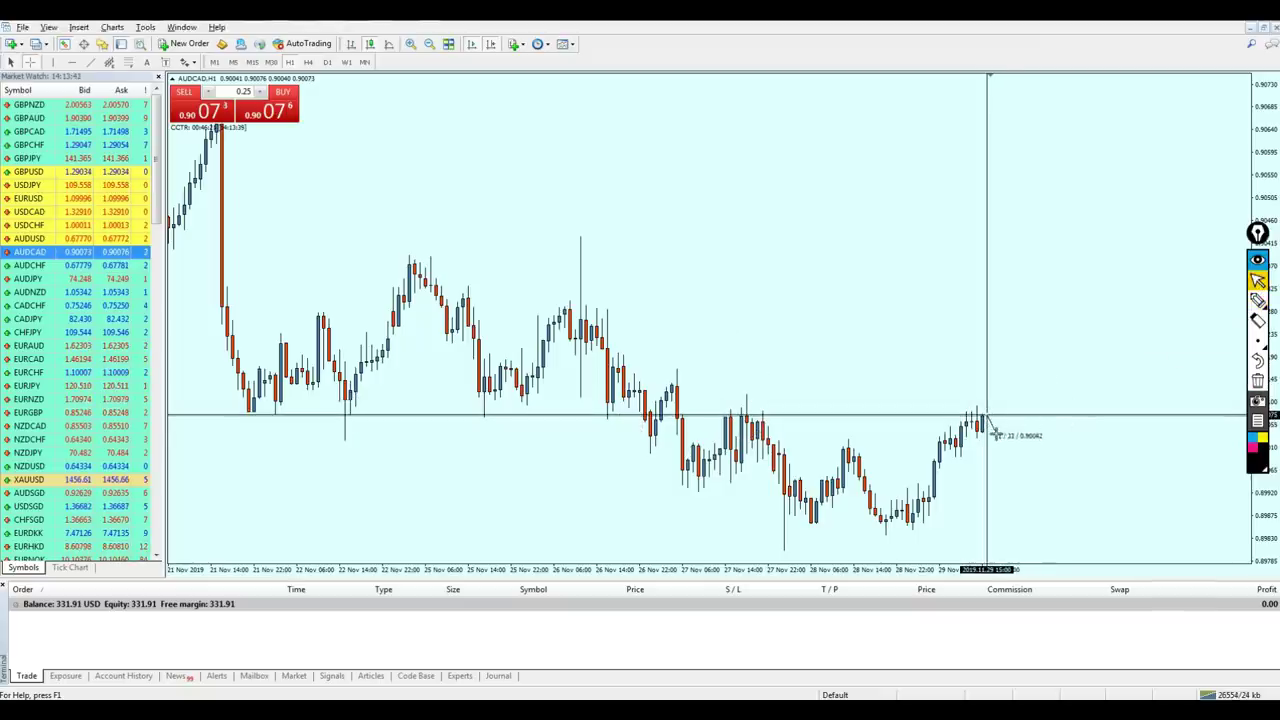
# Switch AUDCAD from H4 to the M30 timeframe and zoom out to see more candles.
pyautogui.moveTo(1000, 453)
pyautogui.mouseDown()
pyautogui.moveTo(1010, 486)
pyautogui.moveTo(998, 457)
pyautogui.mouseUp()
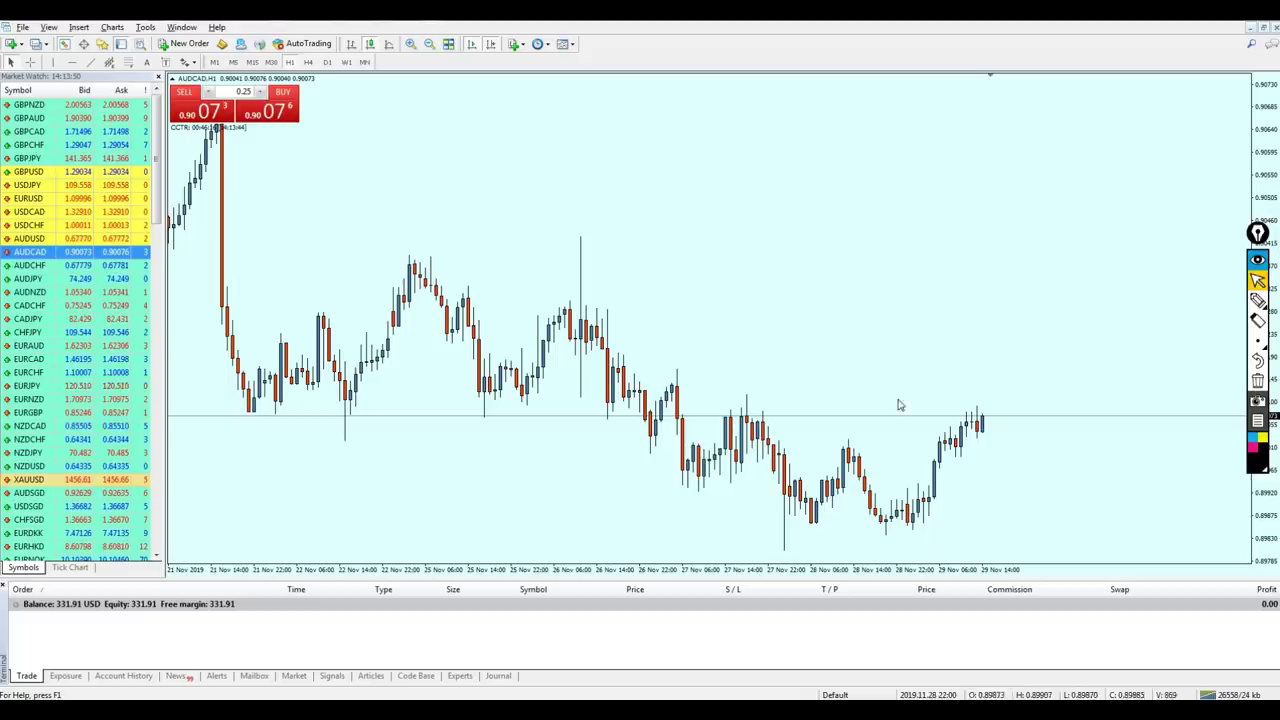
pyautogui.click(308, 62)
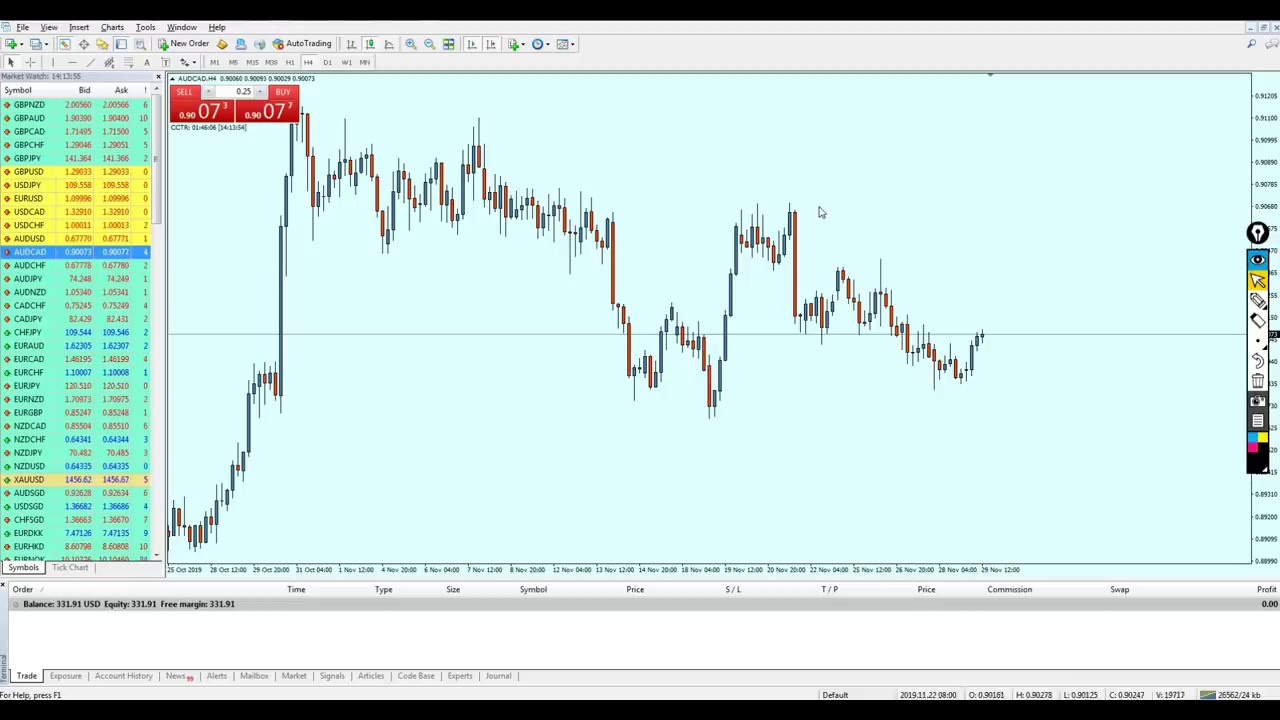
pyautogui.press('+')
pyautogui.press('+')
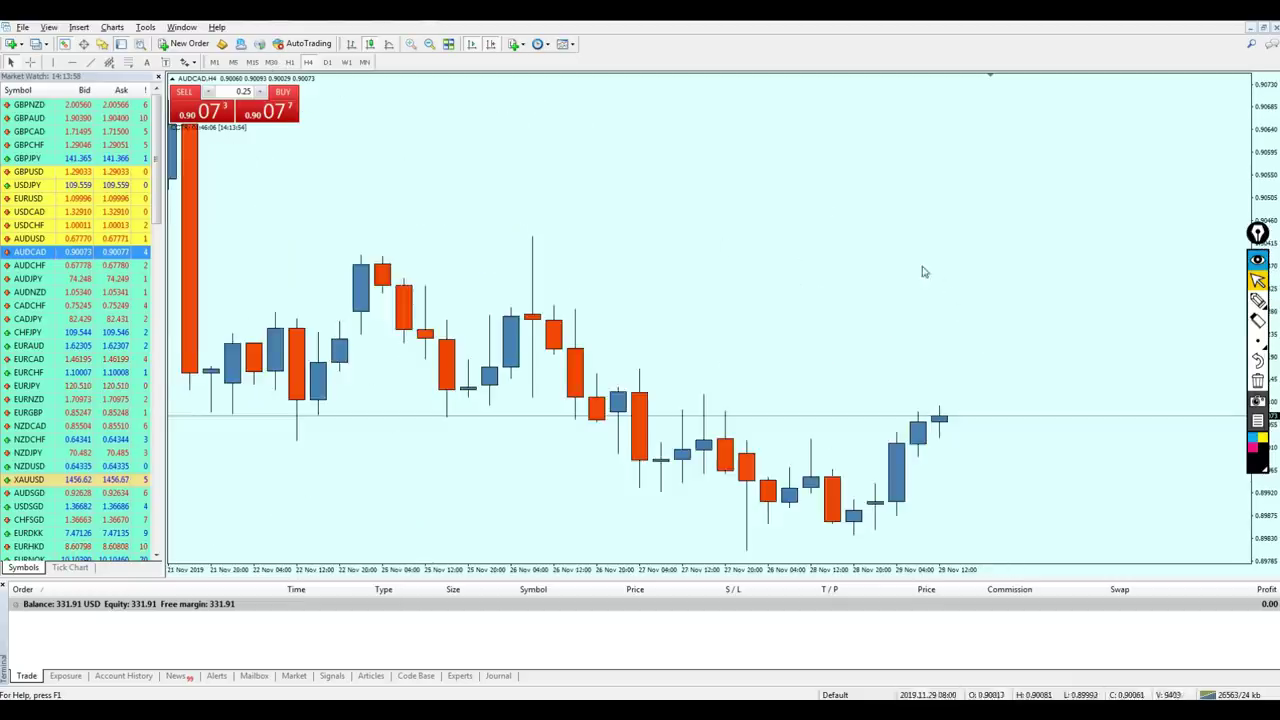
pyautogui.click(271, 62)
pyautogui.press('-')
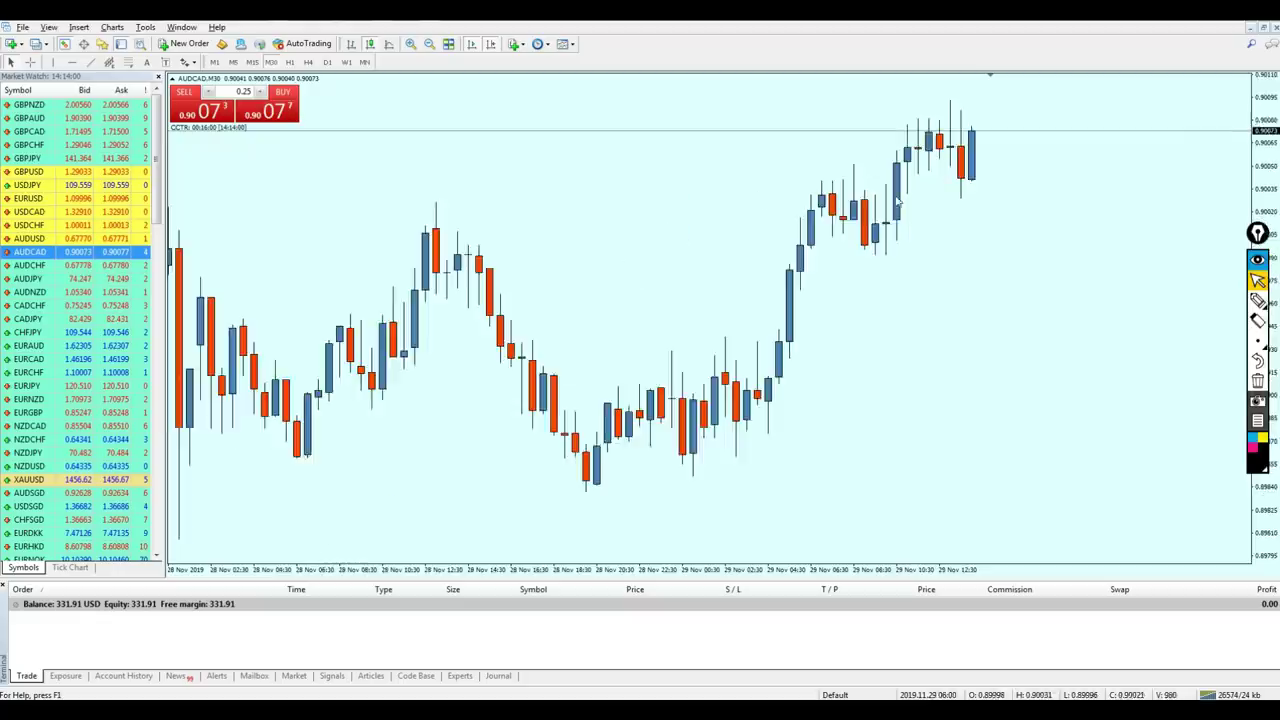
pyautogui.press('-')
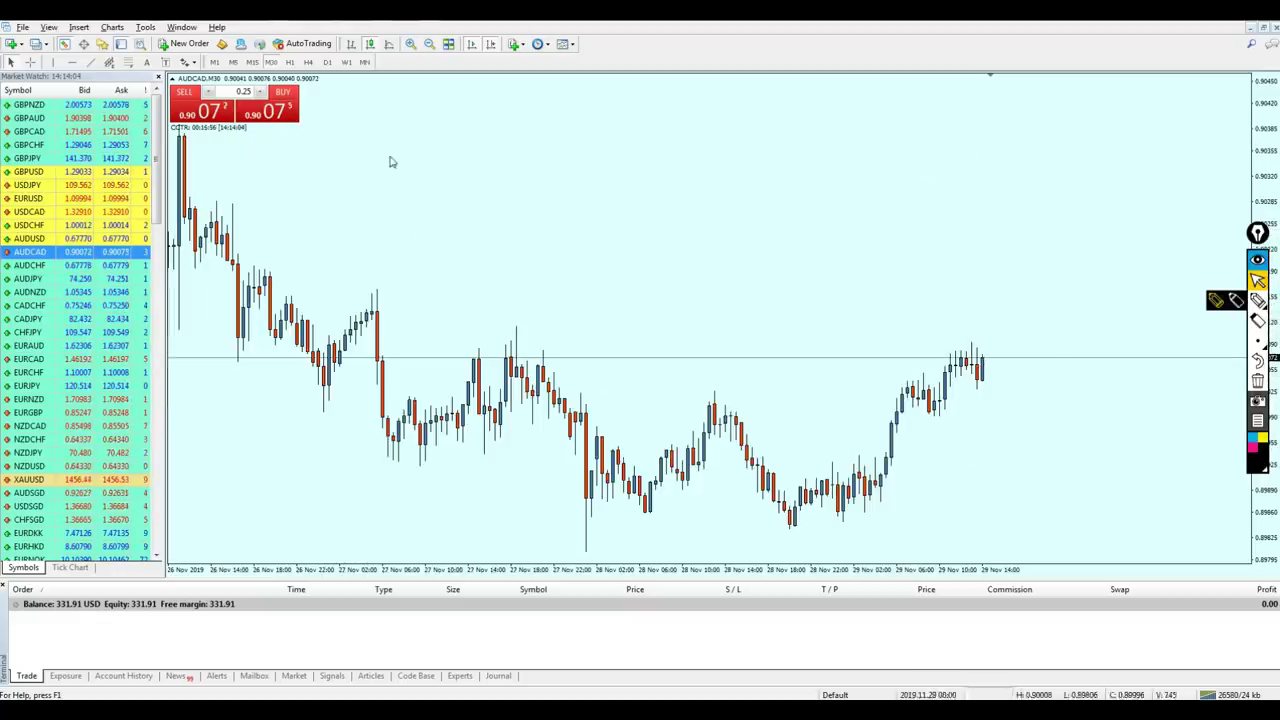
# Draw two horizontal lines, one at resistance and a second dragged down to support.
pyautogui.click(72, 62)
pyautogui.click(544, 357)
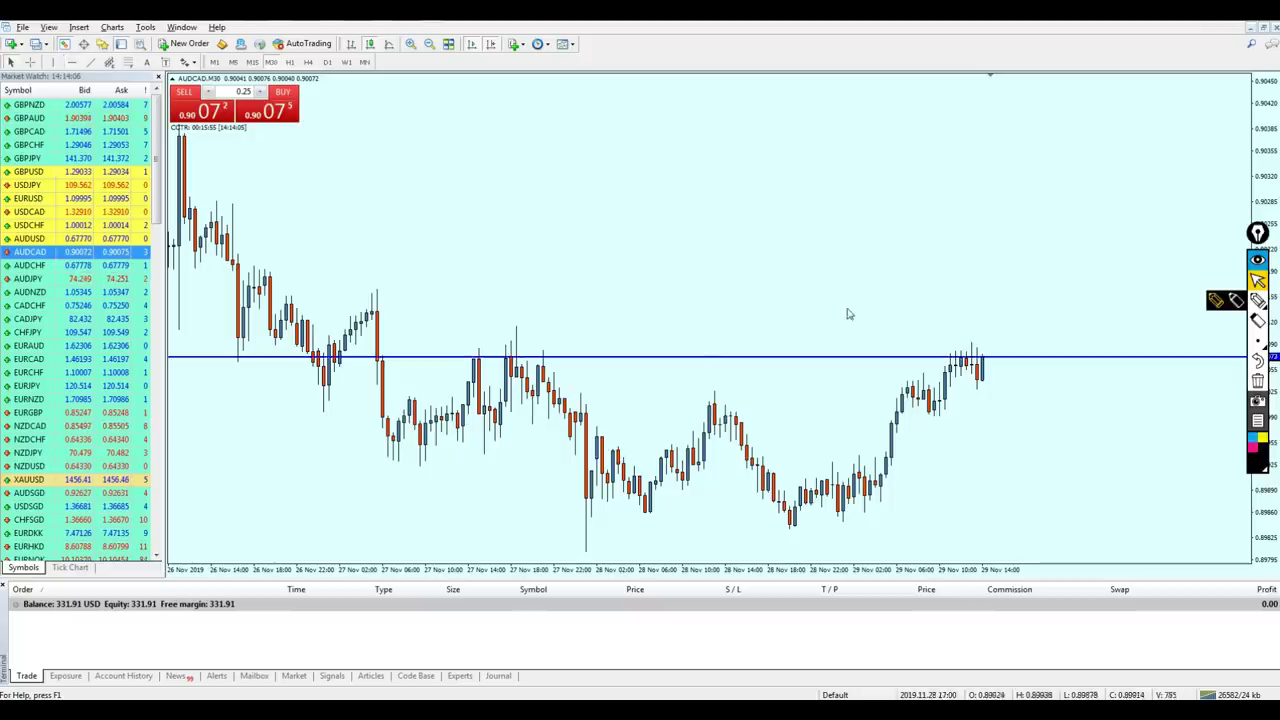
pyautogui.click(1257, 233)
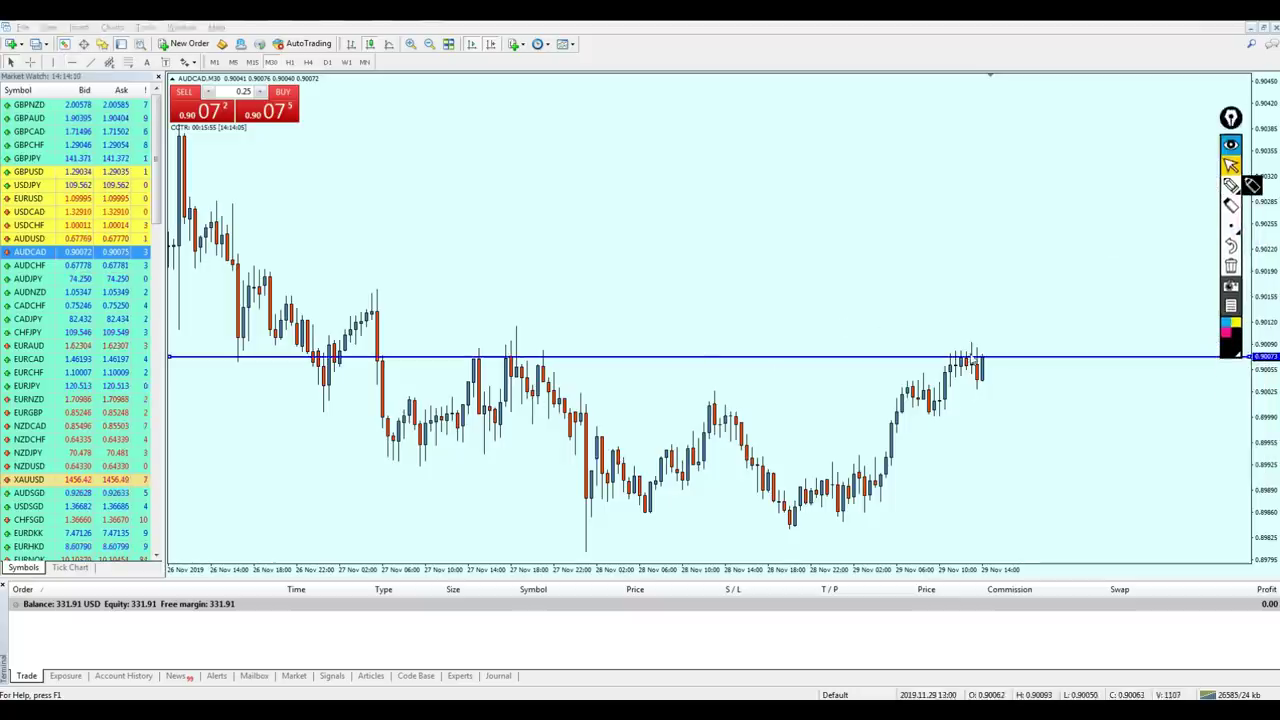
pyautogui.click(1252, 184)
pyautogui.click(973, 386)
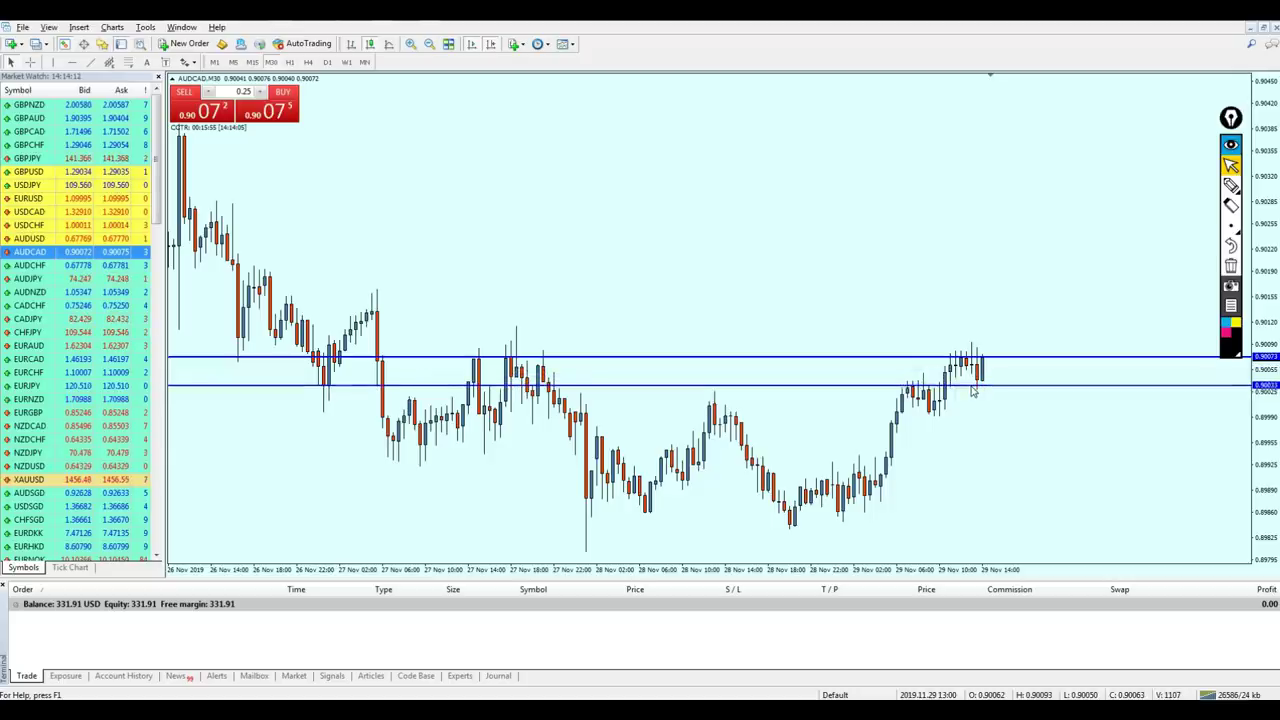
pyautogui.moveTo(973, 390); pyautogui.dragTo(971, 409)
# Crosshair-measure down to support and open two 0.25-lot AUDCAD sell orders at 0.90070 and 0.90064.
pyautogui.middleClick(968, 410)
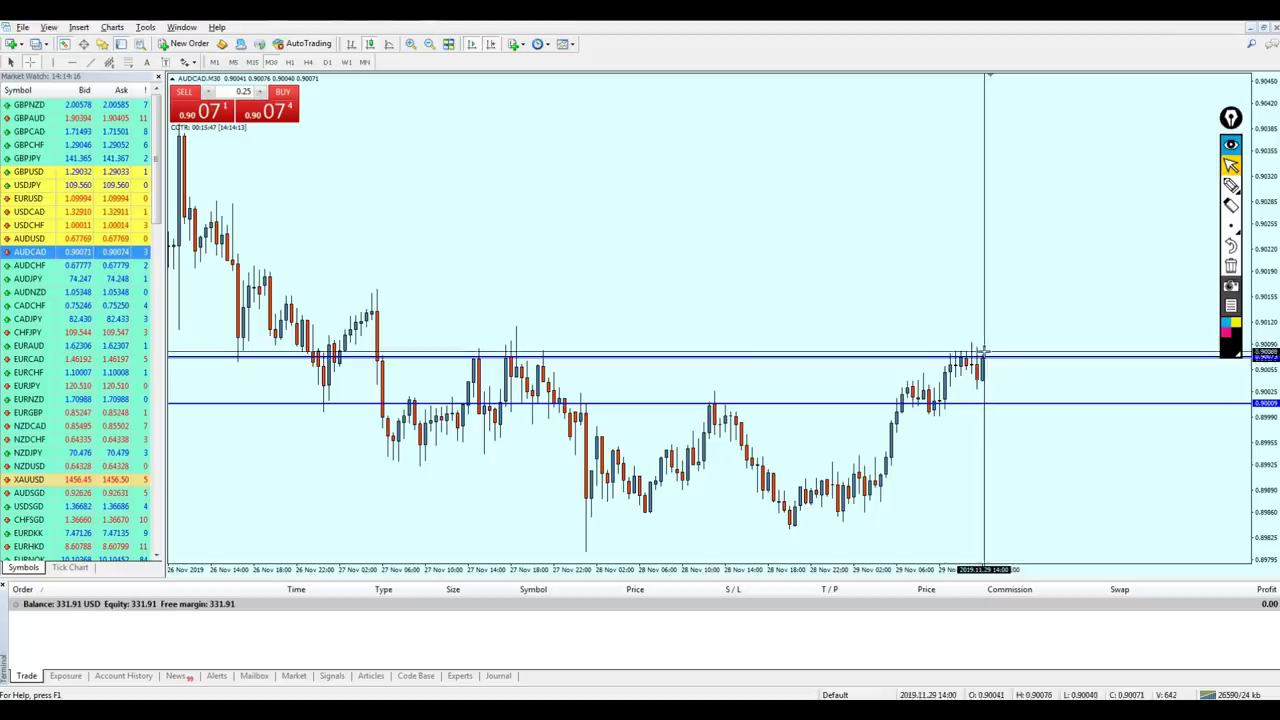
pyautogui.moveTo(985, 357); pyautogui.dragTo(994, 406)
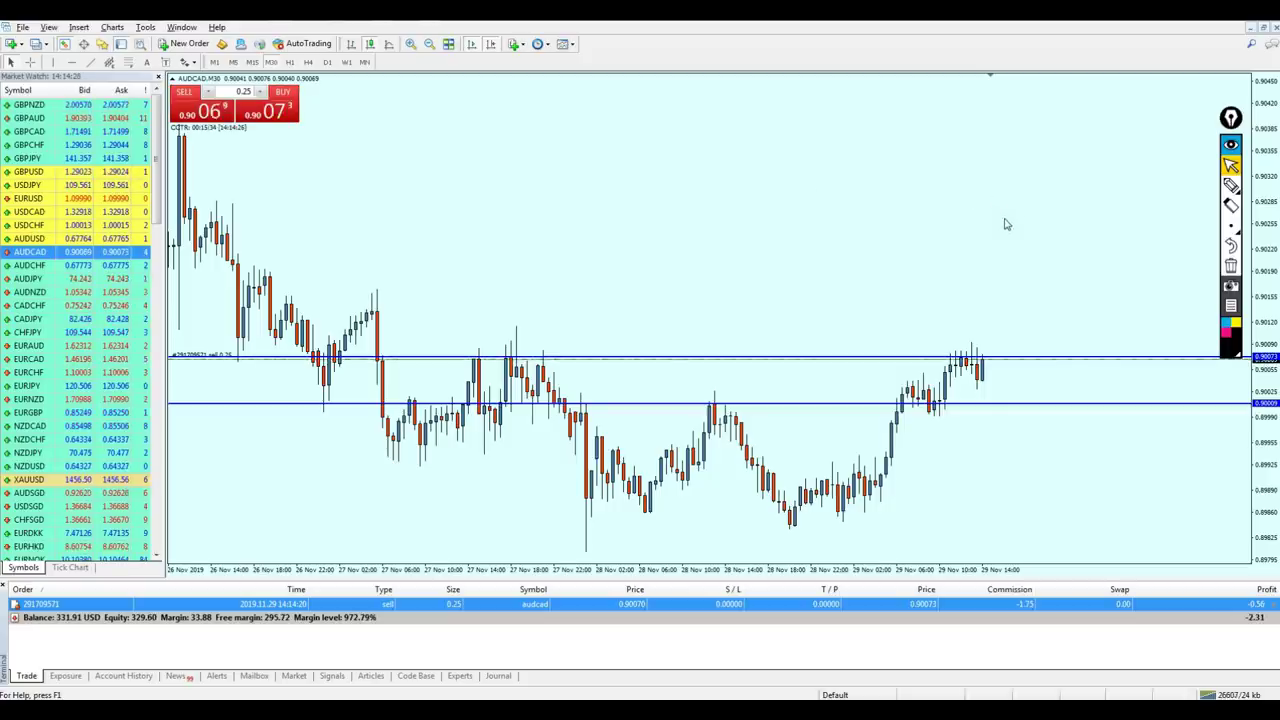
pyautogui.middleClick(960, 316)
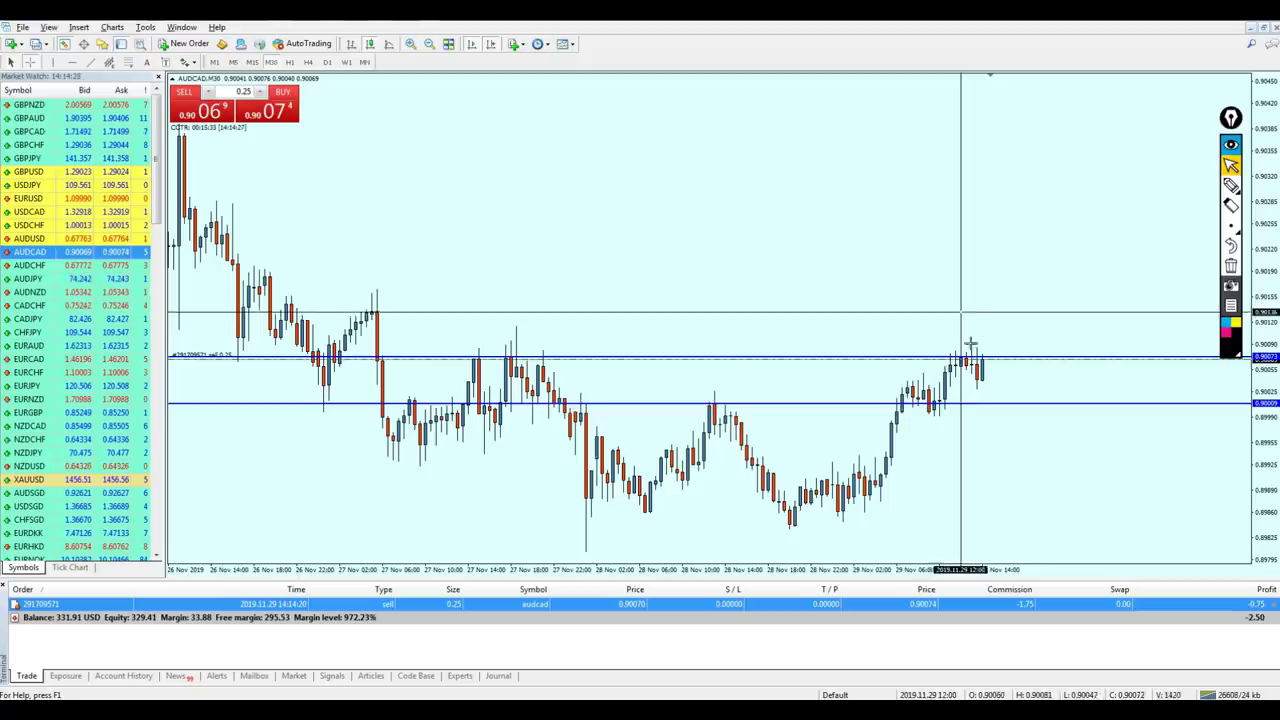
pyautogui.moveTo(985, 358); pyautogui.dragTo(980, 406)
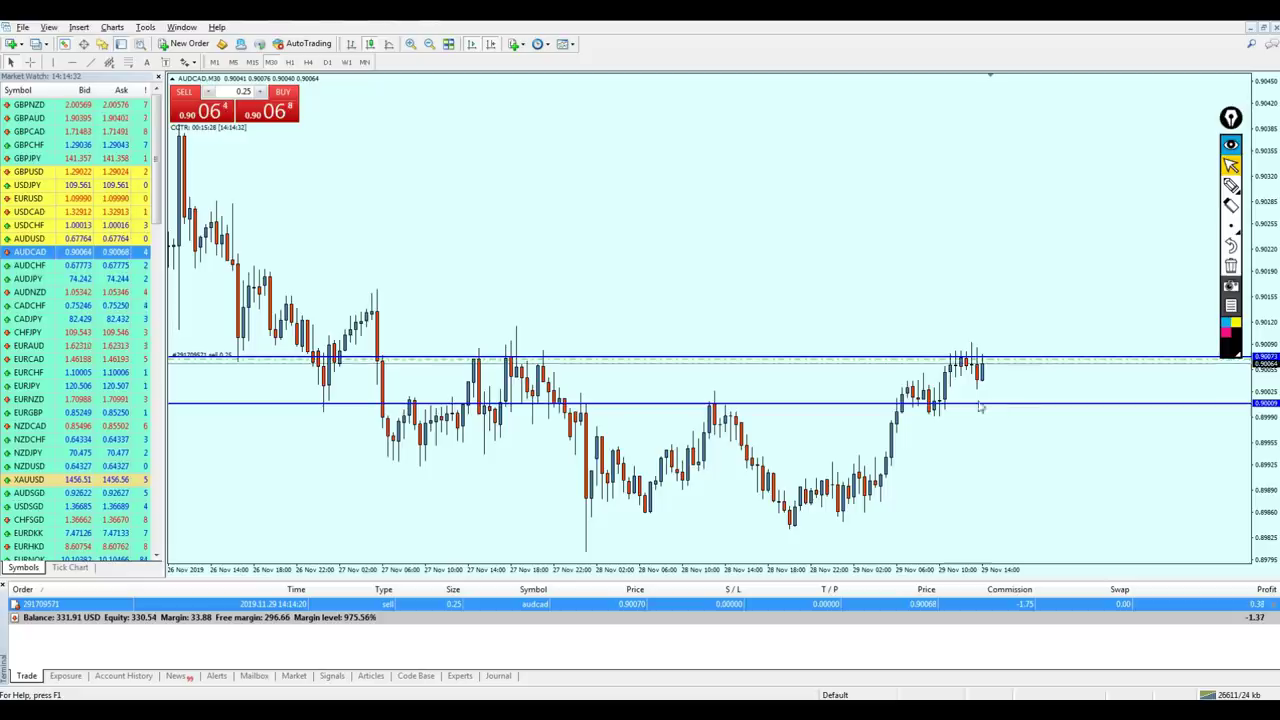
pyautogui.click(203, 115)
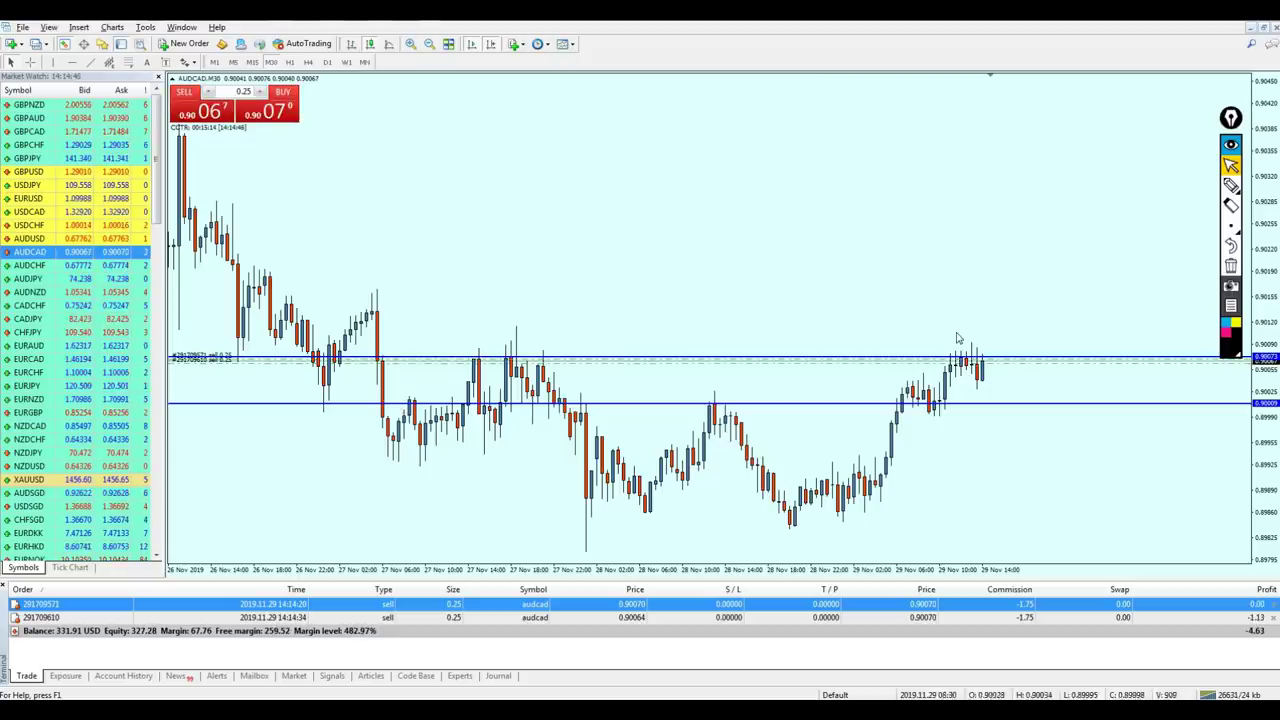
pyautogui.click(1231, 185)
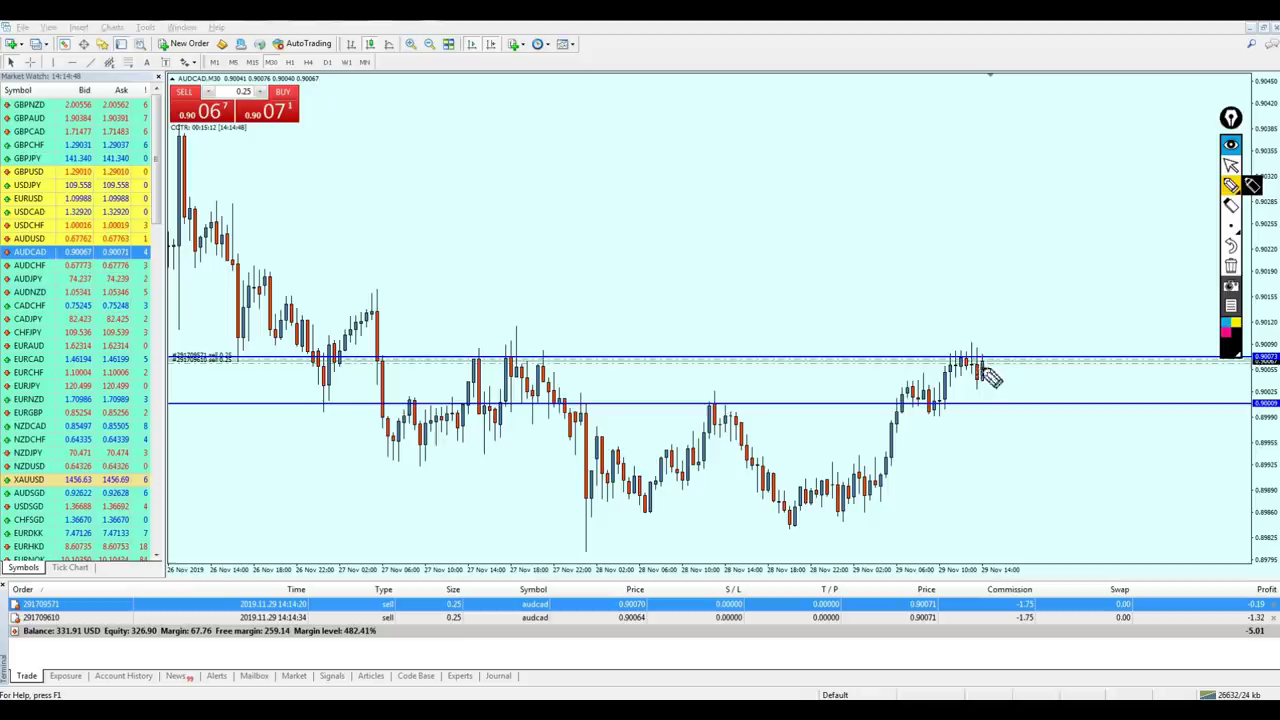
# Sketch and erase trial pen strokes, then raise the upper horizontal line to 0.90096.
pyautogui.moveTo(985, 370)
pyautogui.mouseDown()
pyautogui.moveTo(995, 345)
pyautogui.moveTo(978, 385)
pyautogui.moveTo(982, 365)
pyautogui.mouseUp()
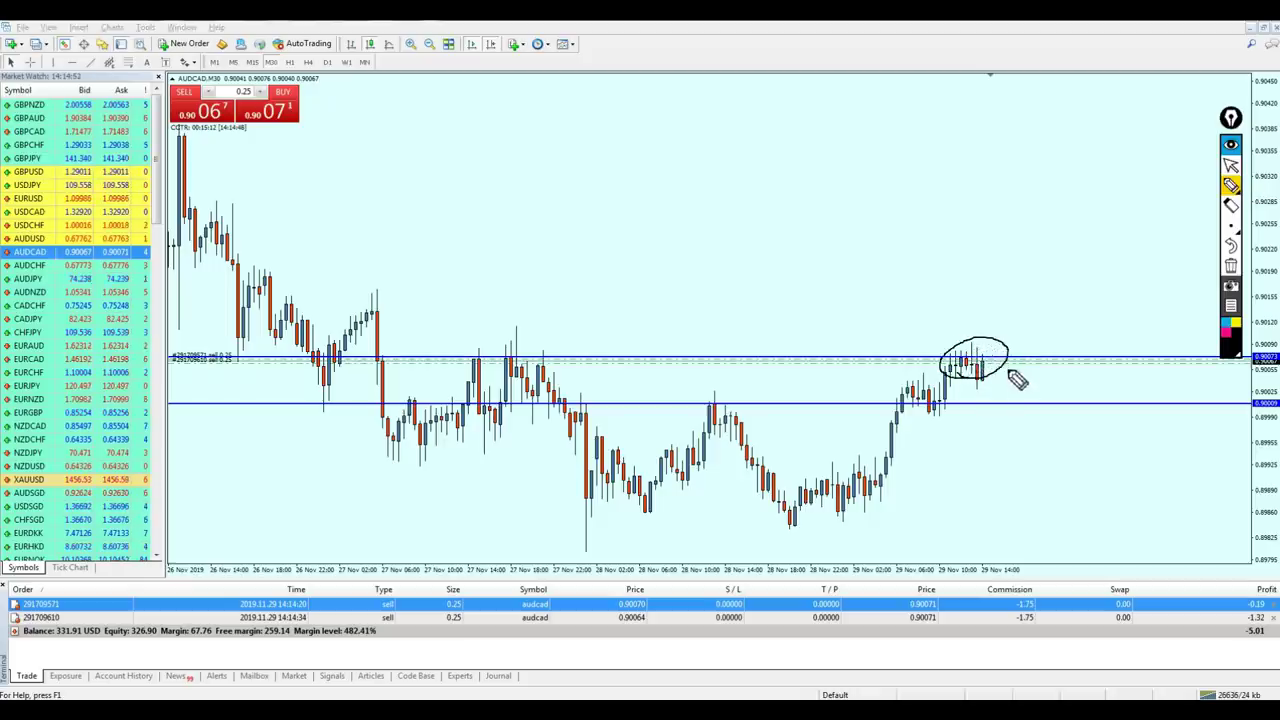
pyautogui.moveTo(984, 365)
pyautogui.mouseDown()
pyautogui.moveTo(1000, 298)
pyautogui.moveTo(980, 365)
pyautogui.mouseUp()
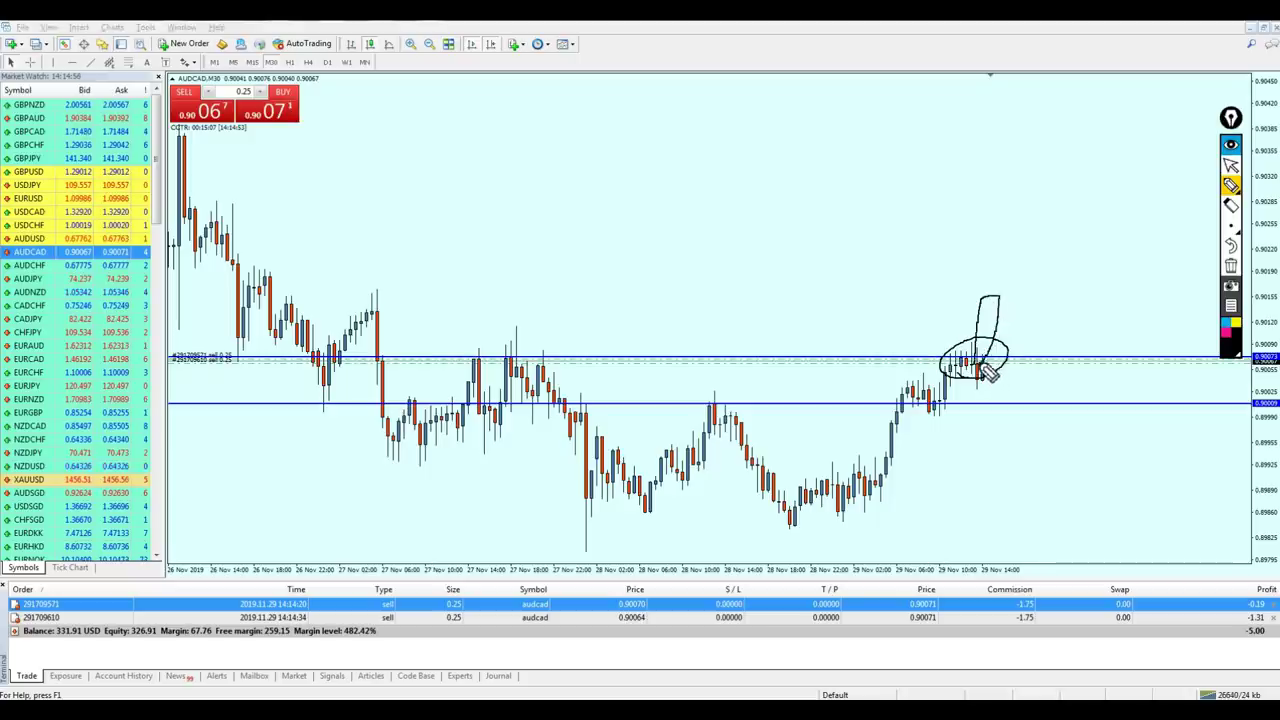
pyautogui.click(1231, 165)
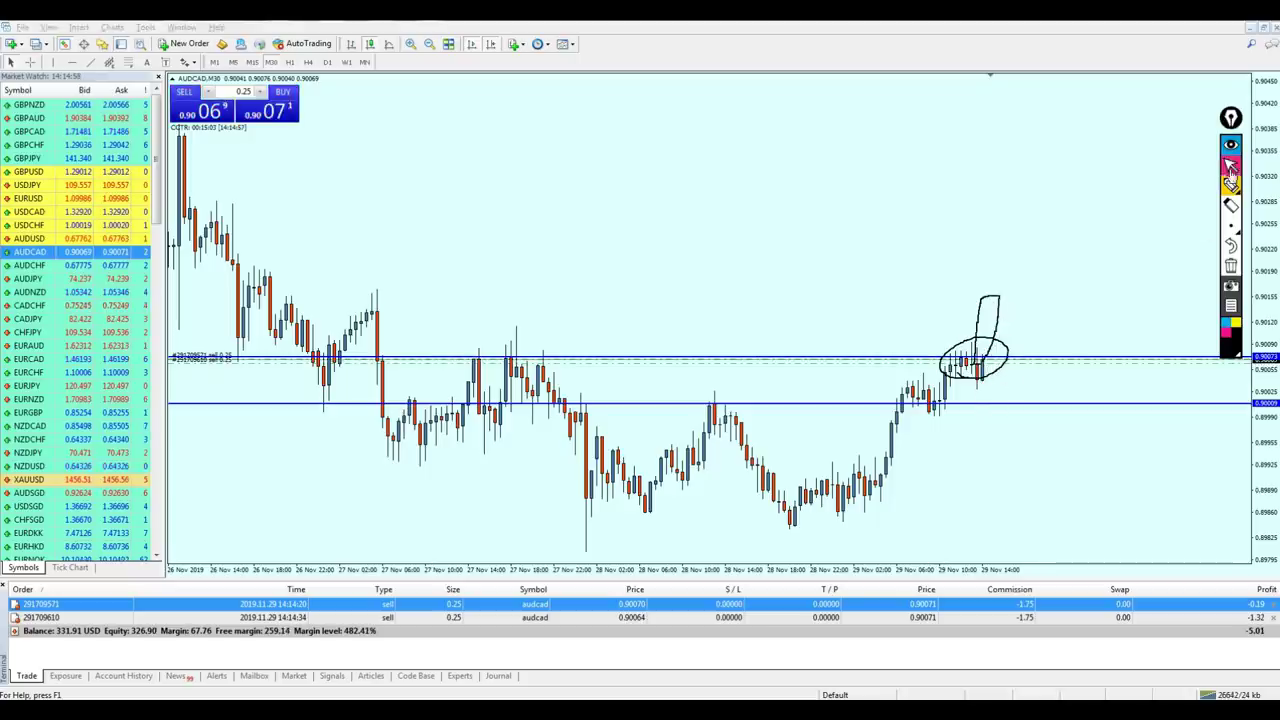
pyautogui.click(1231, 265)
pyautogui.moveTo(990, 360)
pyautogui.mouseDown()
pyautogui.moveTo(979, 331)
pyautogui.moveTo(981, 344)
pyautogui.mouseUp()
# Pen-circle the top AUDCAD candles near resistance with strokes down and up through it.
pyautogui.click(1231, 185)
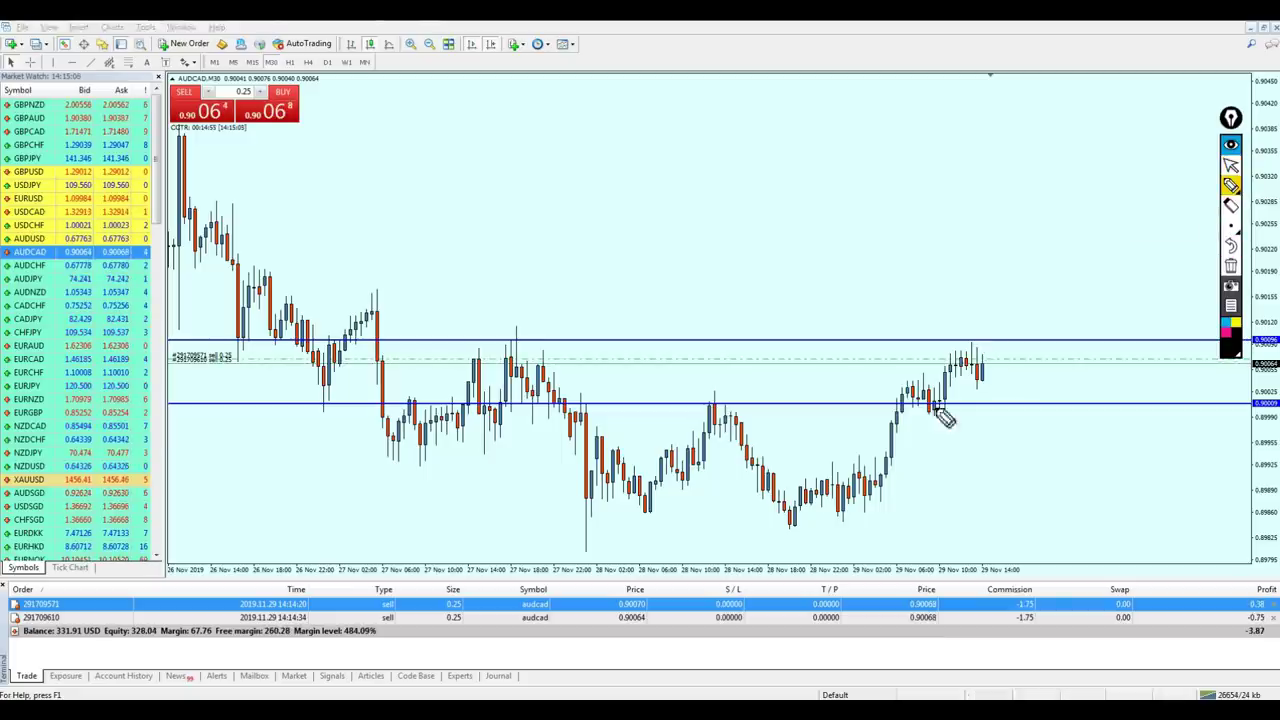
pyautogui.moveTo(975, 392); pyautogui.dragTo(977, 352)
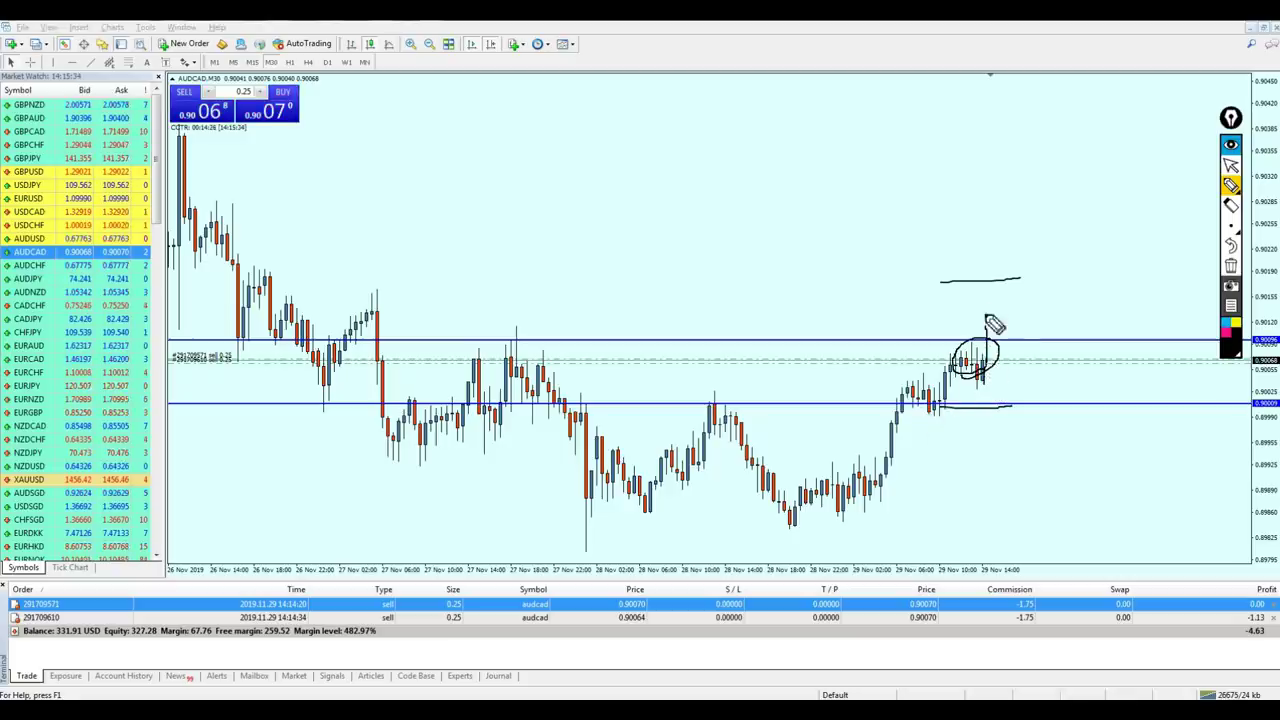
pyautogui.moveTo(992, 308); pyautogui.dragTo(996, 390)
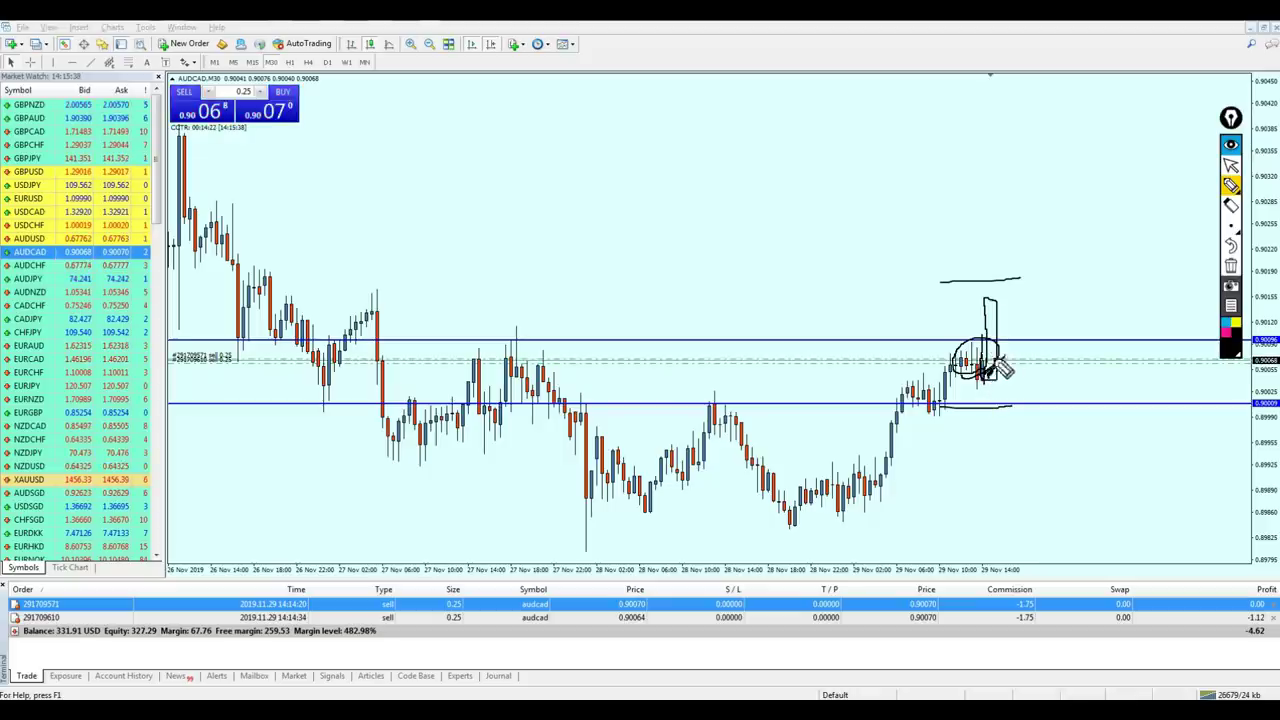
pyautogui.moveTo(992, 372); pyautogui.dragTo(992, 326)
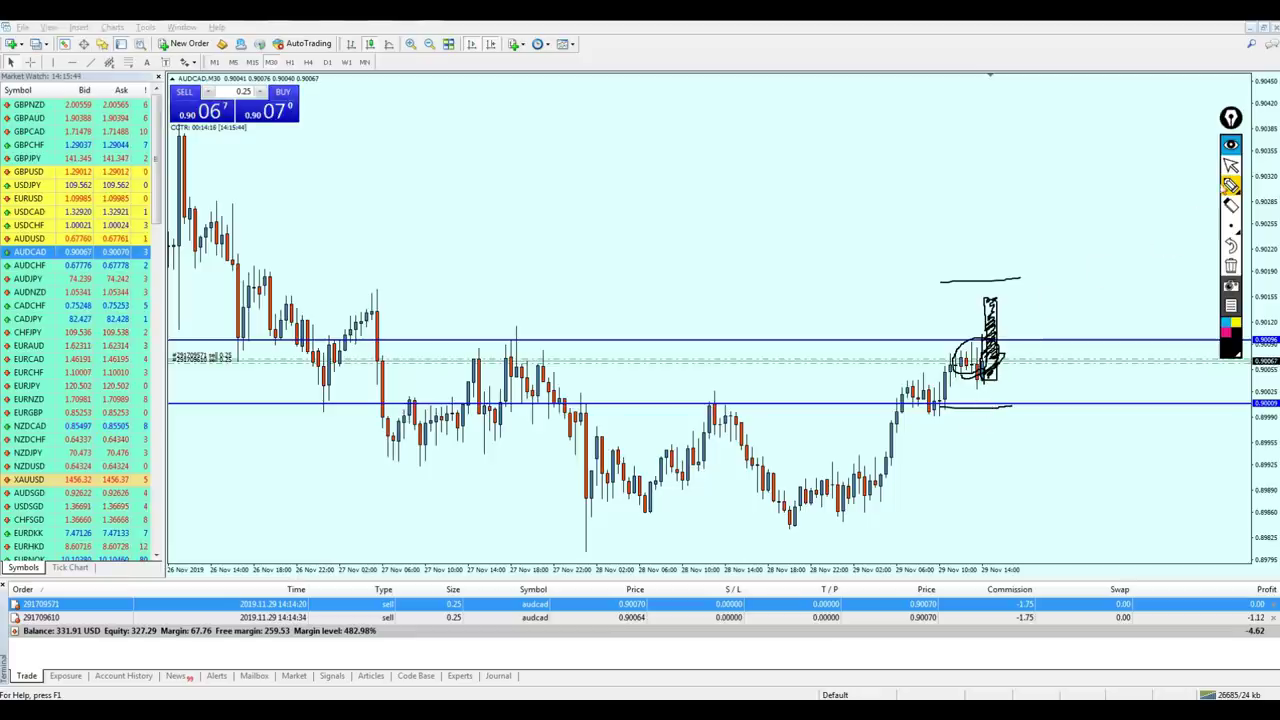
pyautogui.click(1231, 165)
# Leave pen mode and crosshair-measure price distances from the latest candles, up to 0.90236.
pyautogui.click(1231, 265)
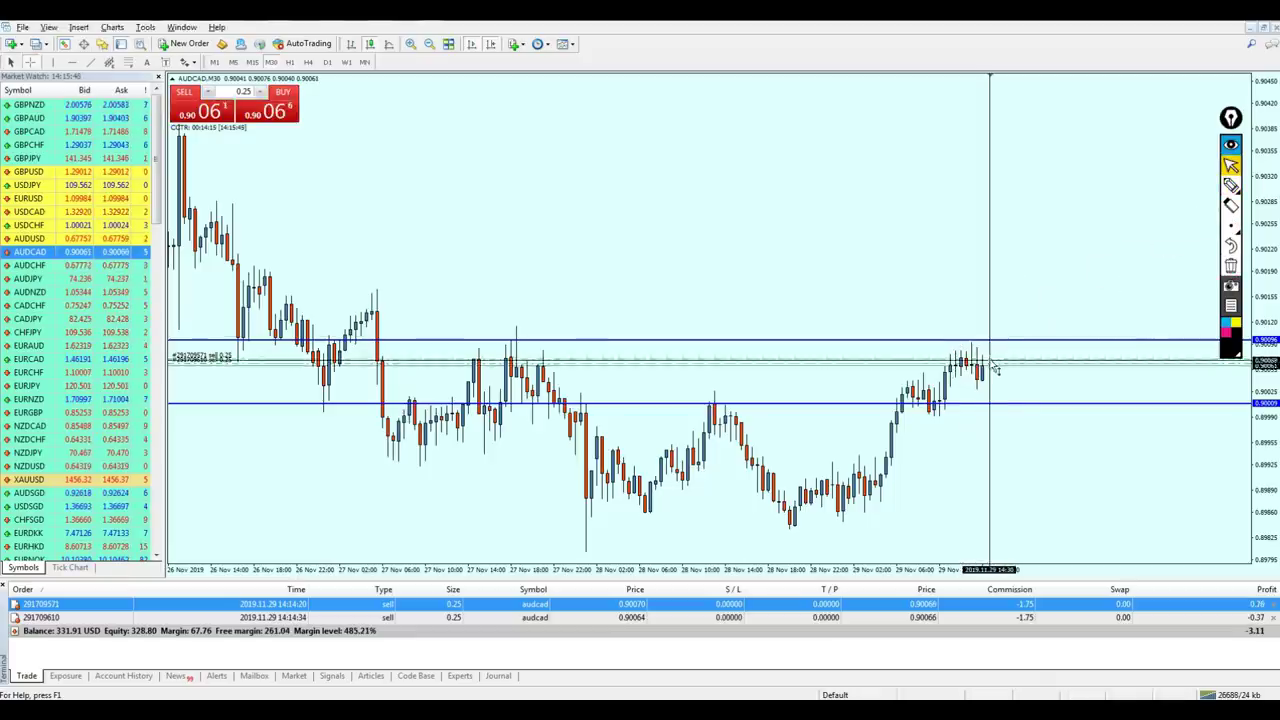
pyautogui.moveTo(990, 365); pyautogui.dragTo(993, 303)
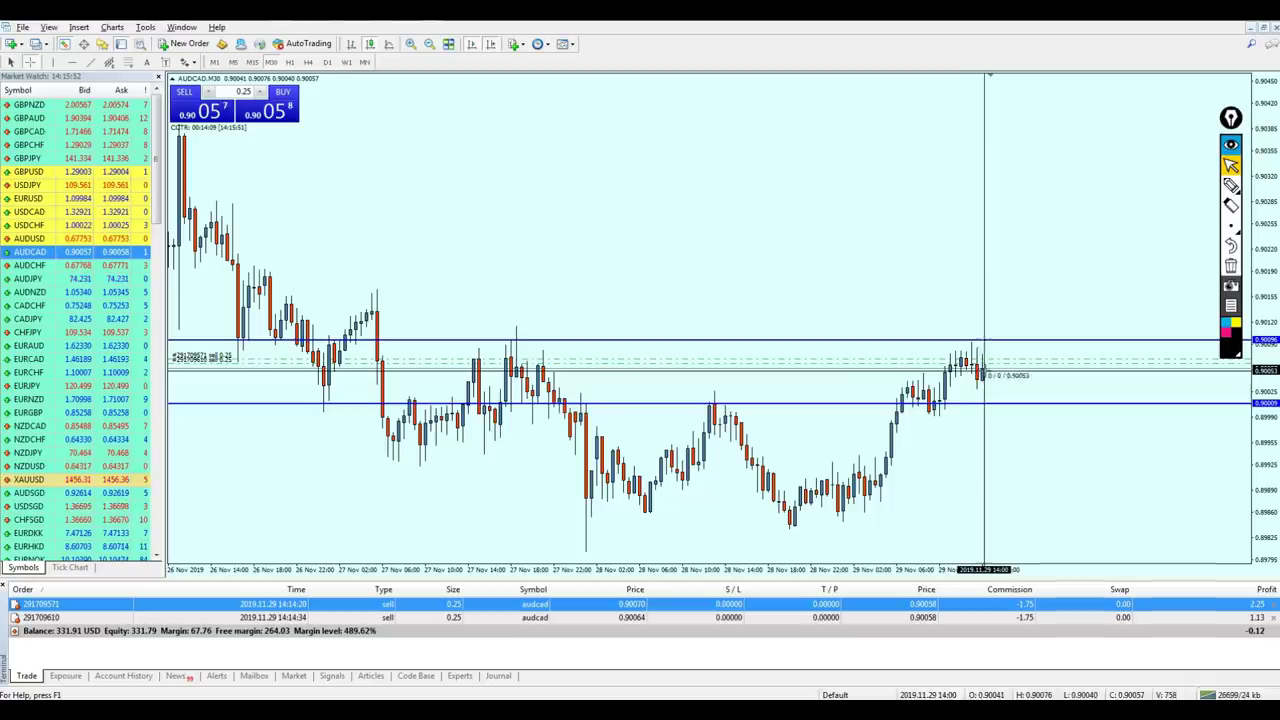
pyautogui.moveTo(985, 360); pyautogui.dragTo(981, 345)
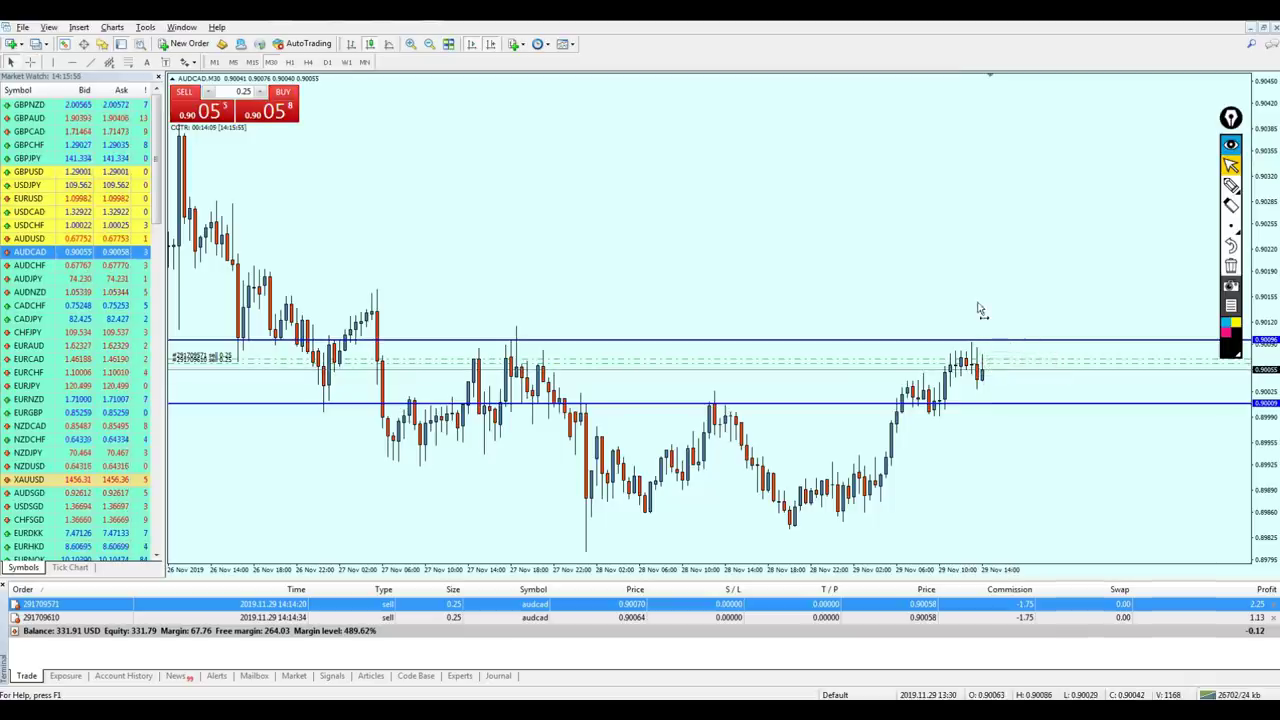
pyautogui.middleClick(991, 366)
pyautogui.moveTo(991, 366); pyautogui.dragTo(993, 241)
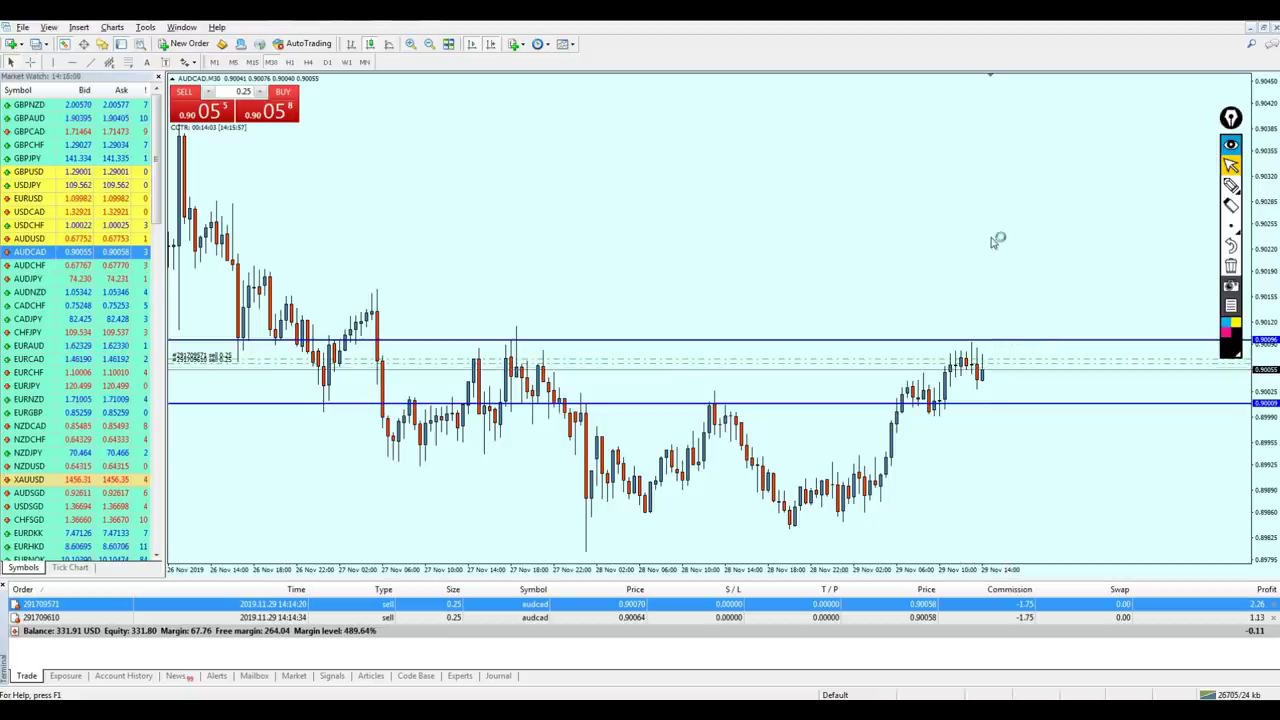
# Set both sell orders' take profits at support (0.90007, 0.90005) and load GBPNZD.
pyautogui.scroll(-1, 990, 240)
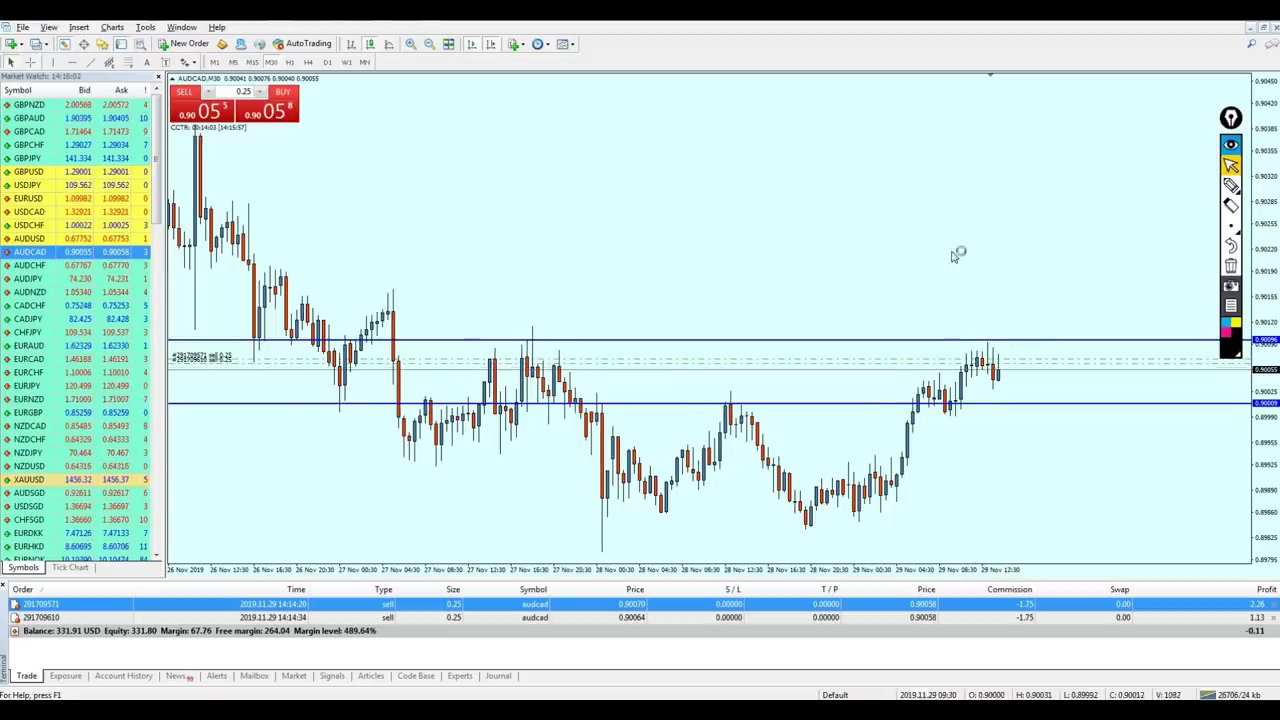
pyautogui.scroll(1, 942, 113)
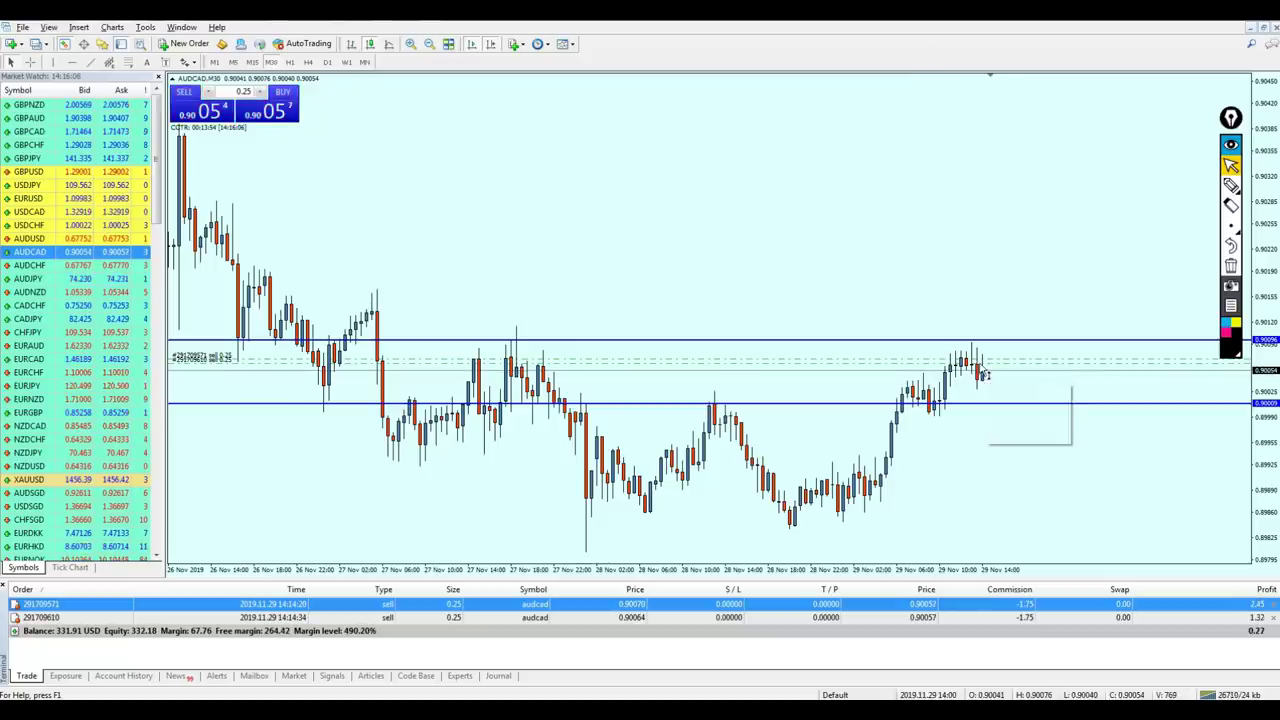
pyautogui.moveTo(984, 364); pyautogui.dragTo(985, 411)
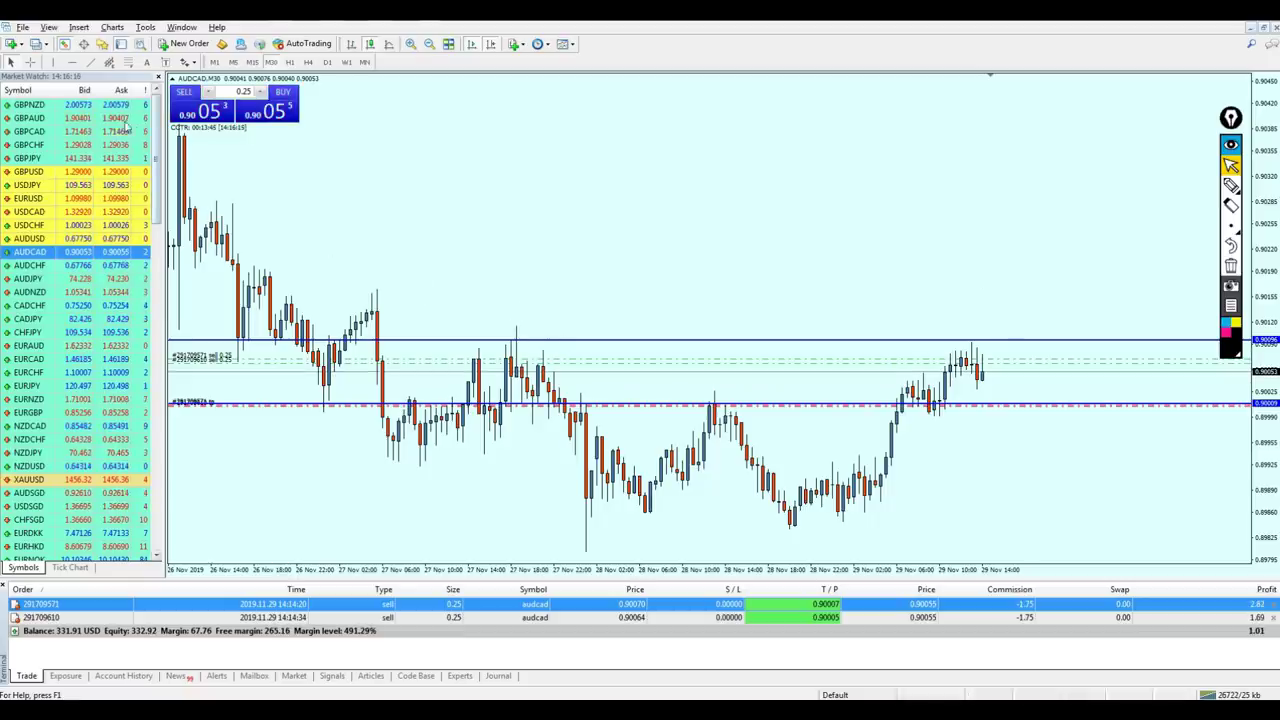
pyautogui.moveTo(29, 104); pyautogui.dragTo(697, 138)
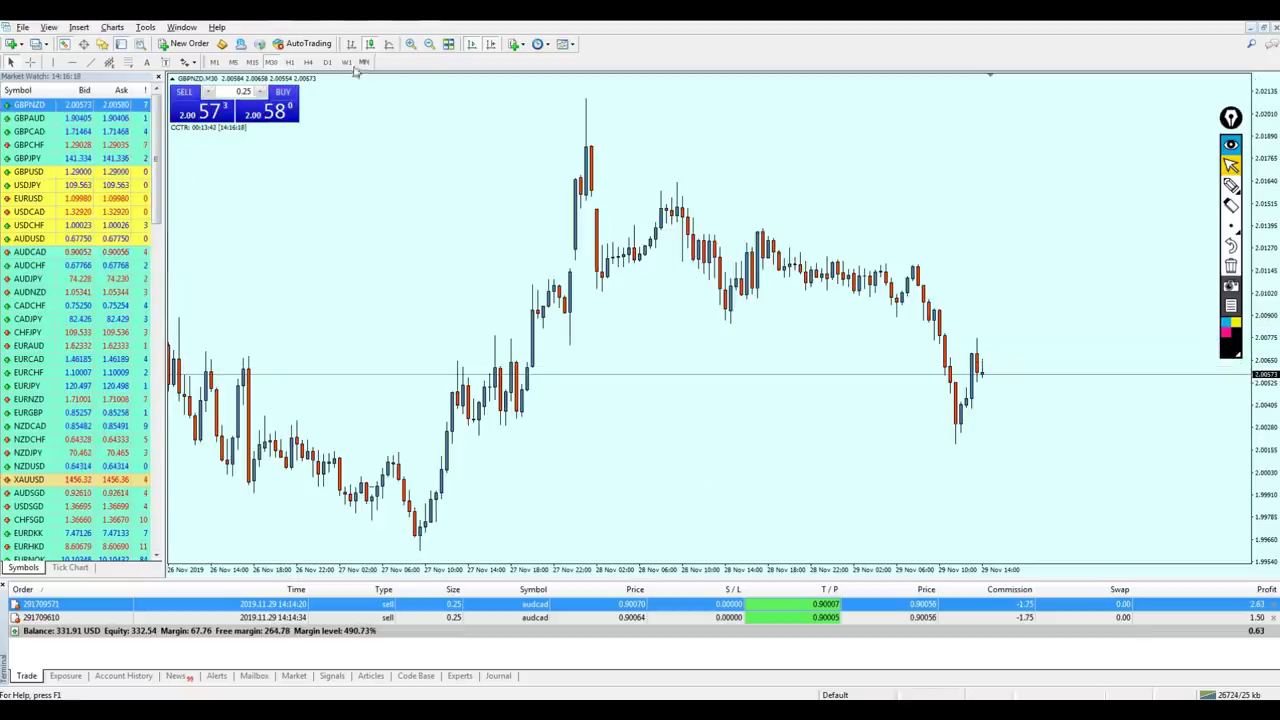
# Toggle GBPNZD to H4 and back to M30, then place a horizontal line at the recent highs.
pyautogui.click(308, 62)
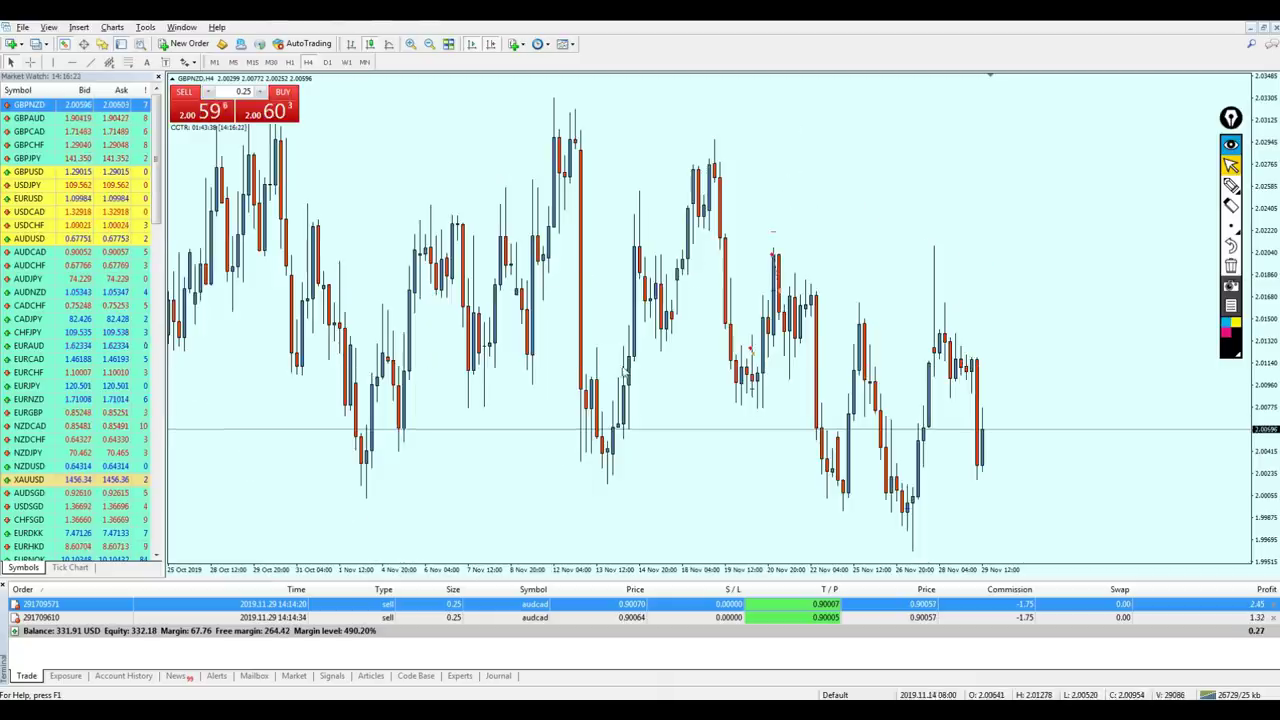
pyautogui.press('-')
pyautogui.press('+')
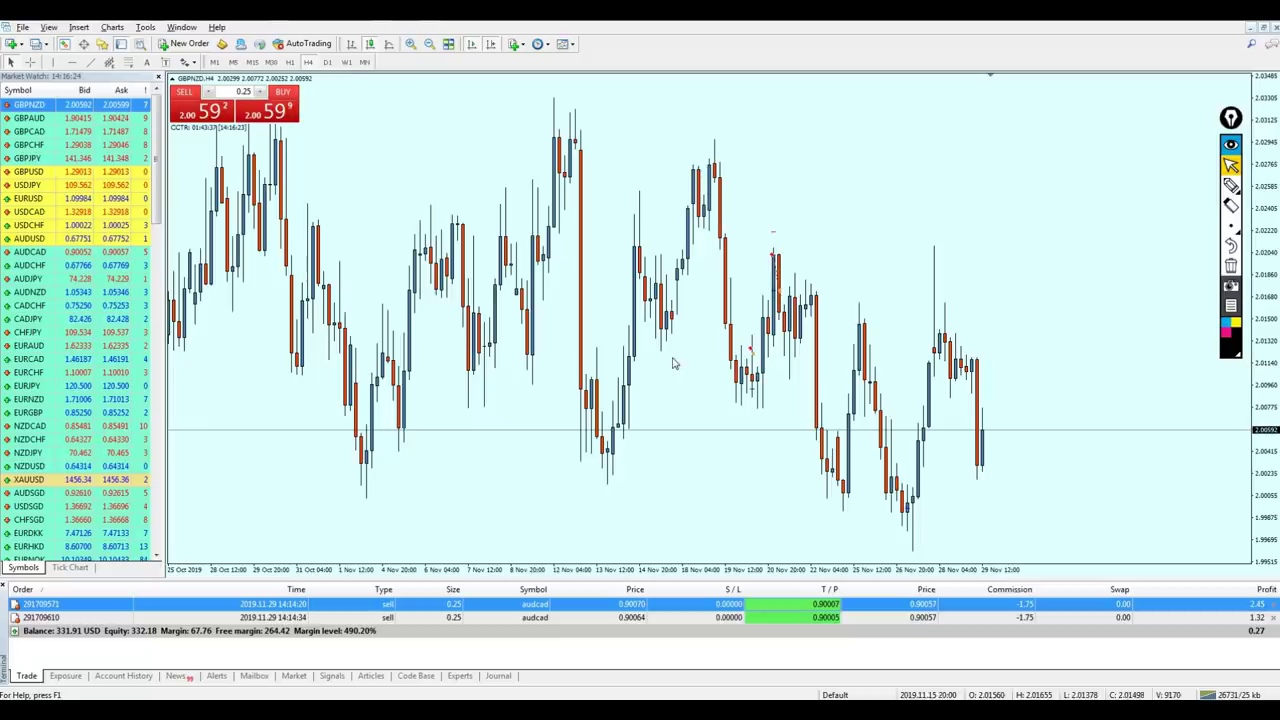
pyautogui.click(271, 62)
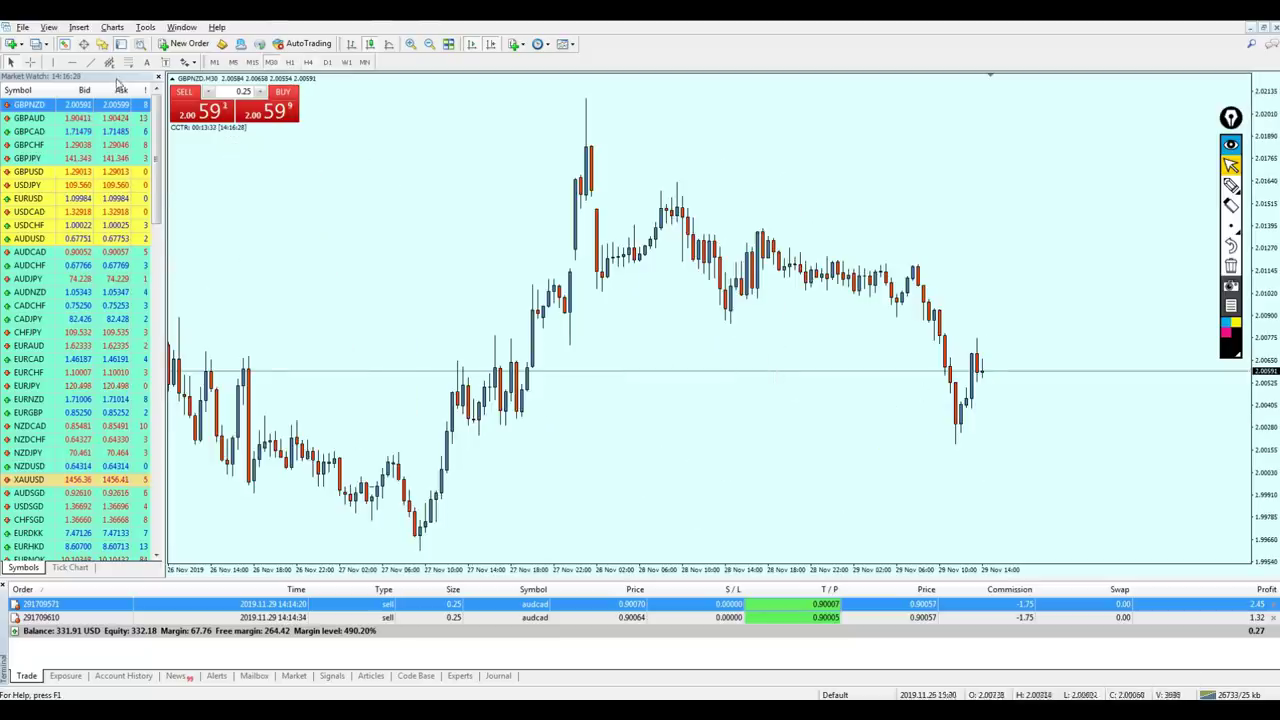
pyautogui.click(60, 63)
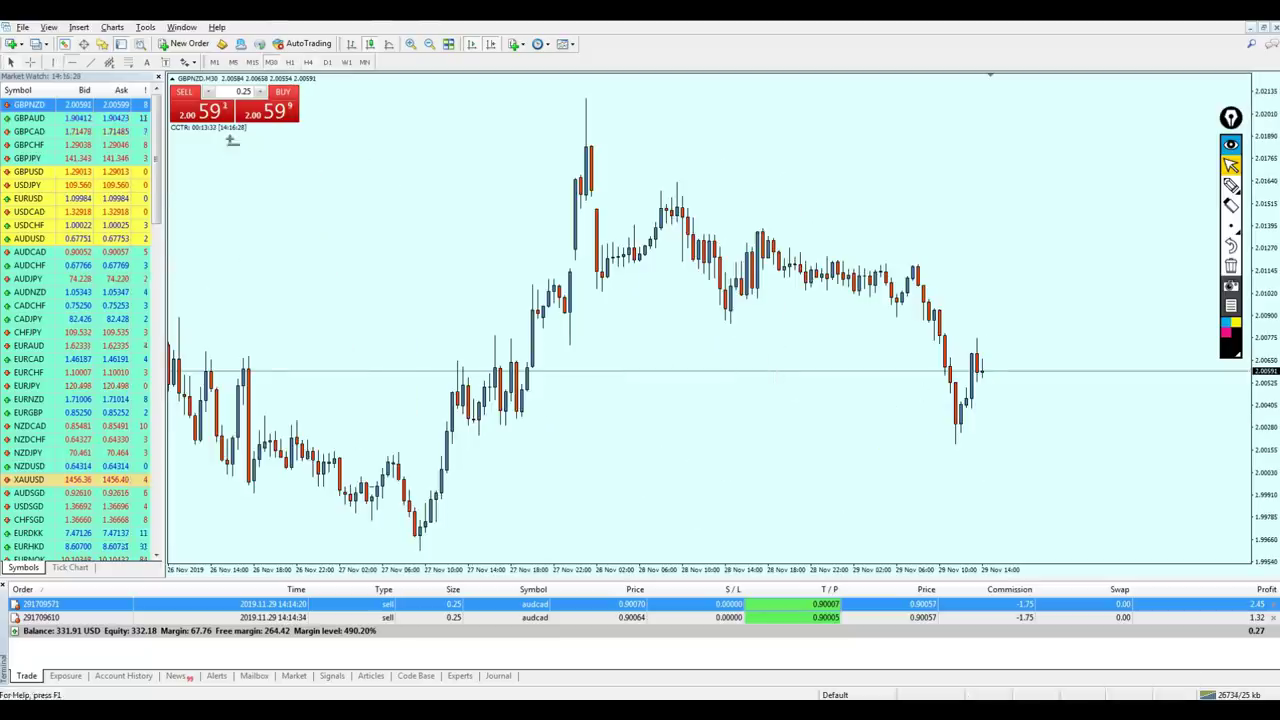
pyautogui.click(500, 342)
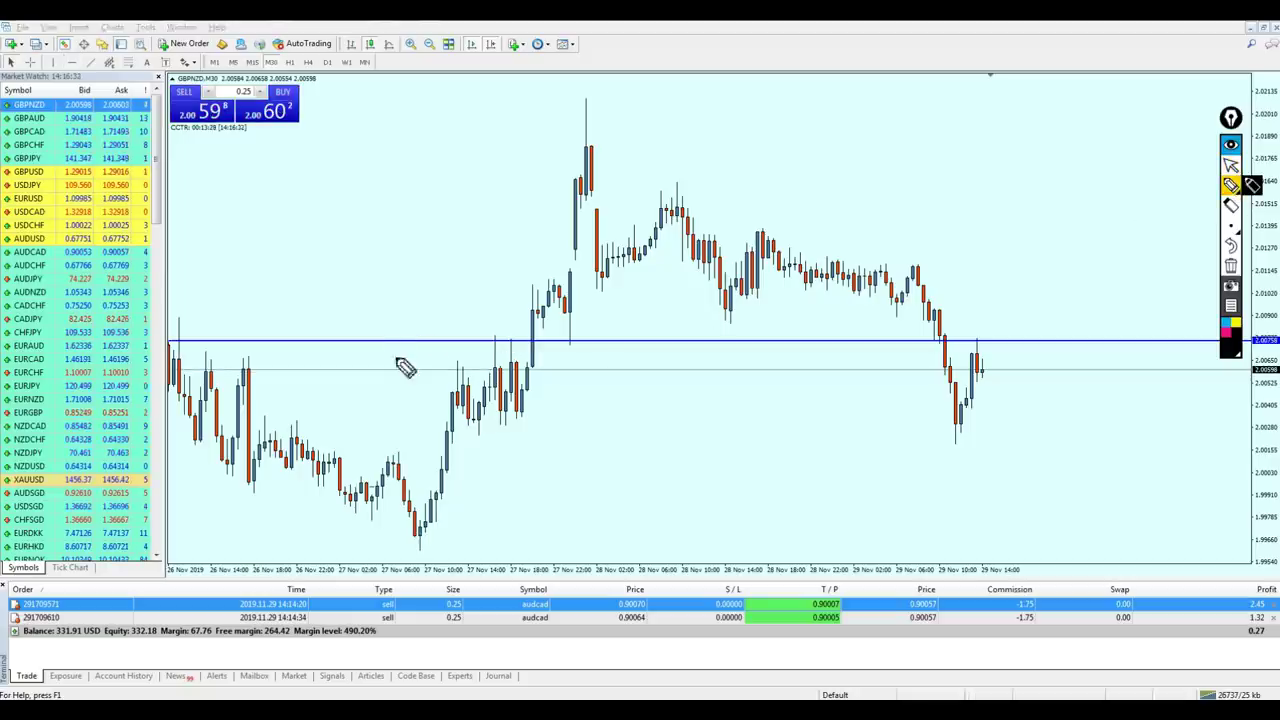
# Circle three candle touches of the blue line, erase the circles, and measure a price distance.
pyautogui.moveTo(982, 328)
pyautogui.mouseDown()
pyautogui.moveTo(990, 364)
pyautogui.moveTo(1012, 362)
pyautogui.mouseUp()
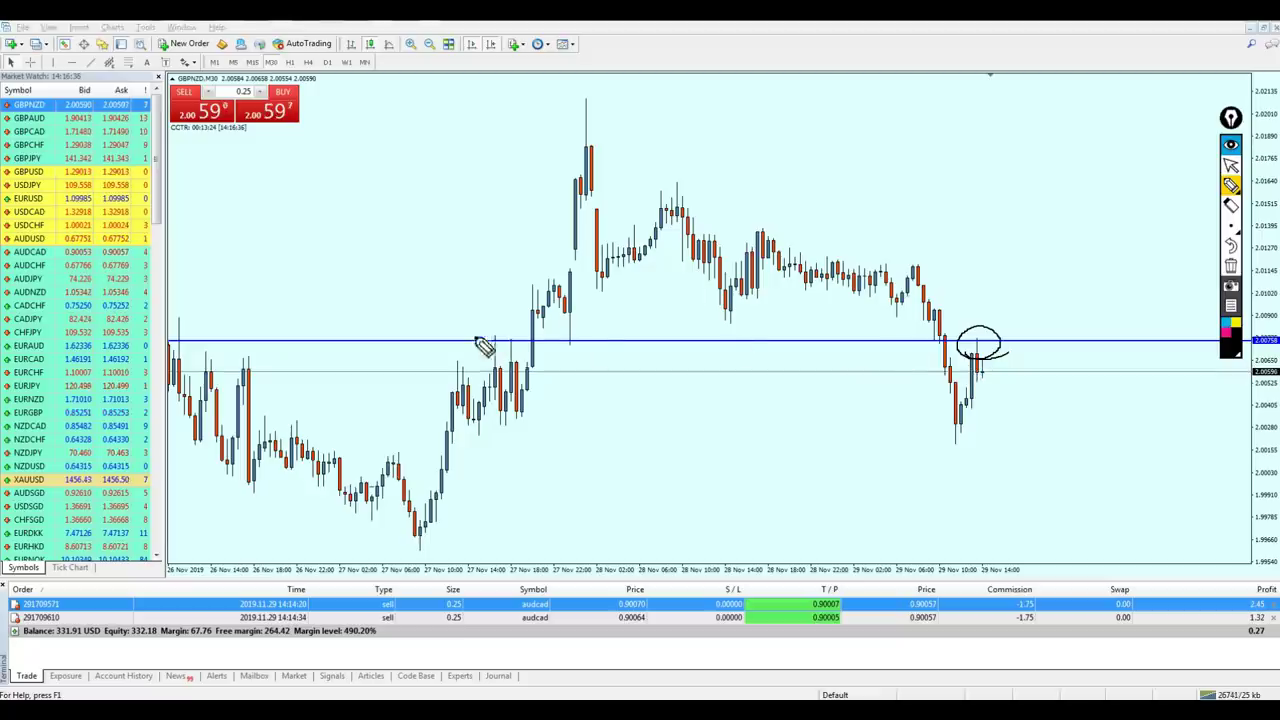
pyautogui.moveTo(480, 343)
pyautogui.mouseDown()
pyautogui.moveTo(493, 335)
pyautogui.moveTo(470, 338)
pyautogui.mouseUp()
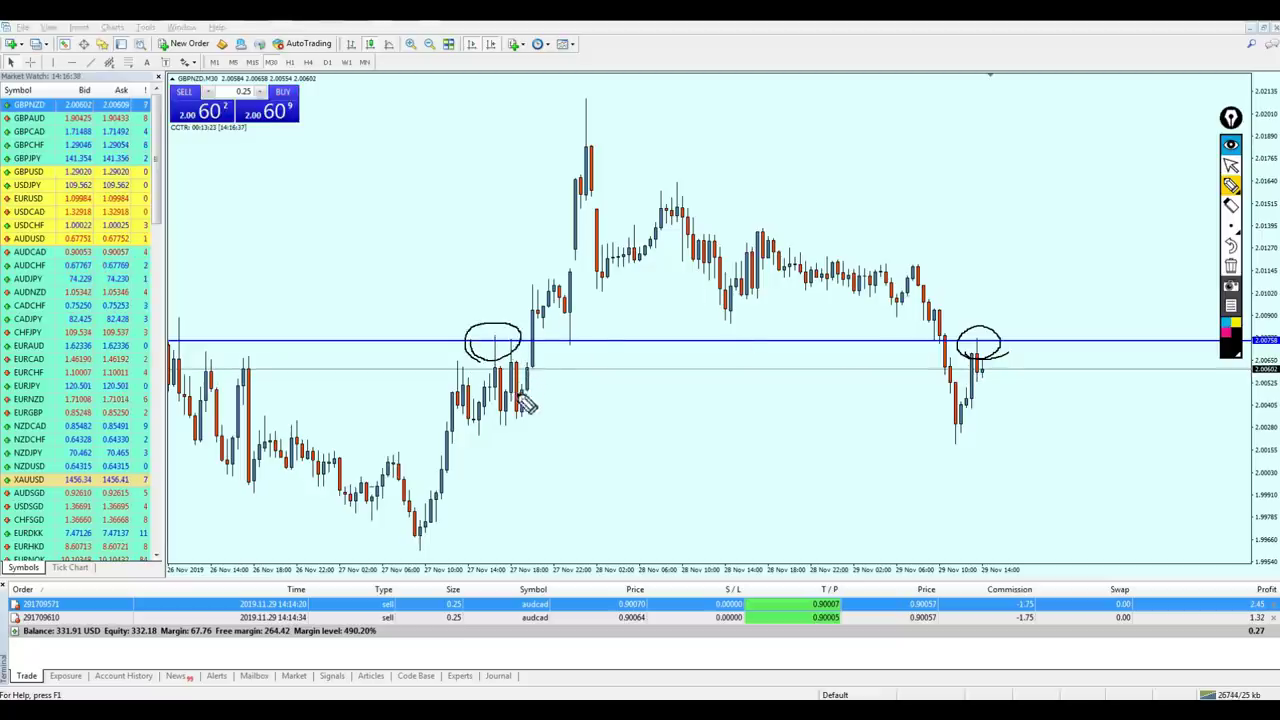
pyautogui.moveTo(570, 336); pyautogui.dragTo(582, 332)
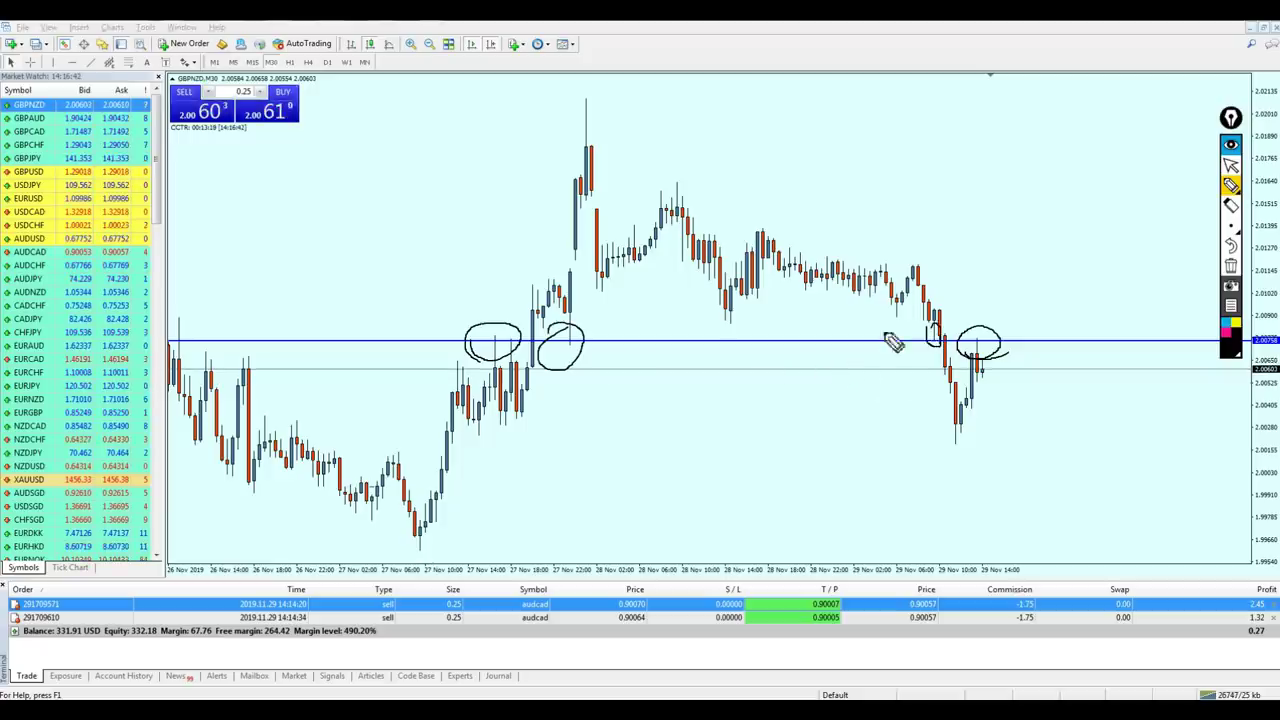
pyautogui.click(1231, 165)
pyautogui.click(1233, 265)
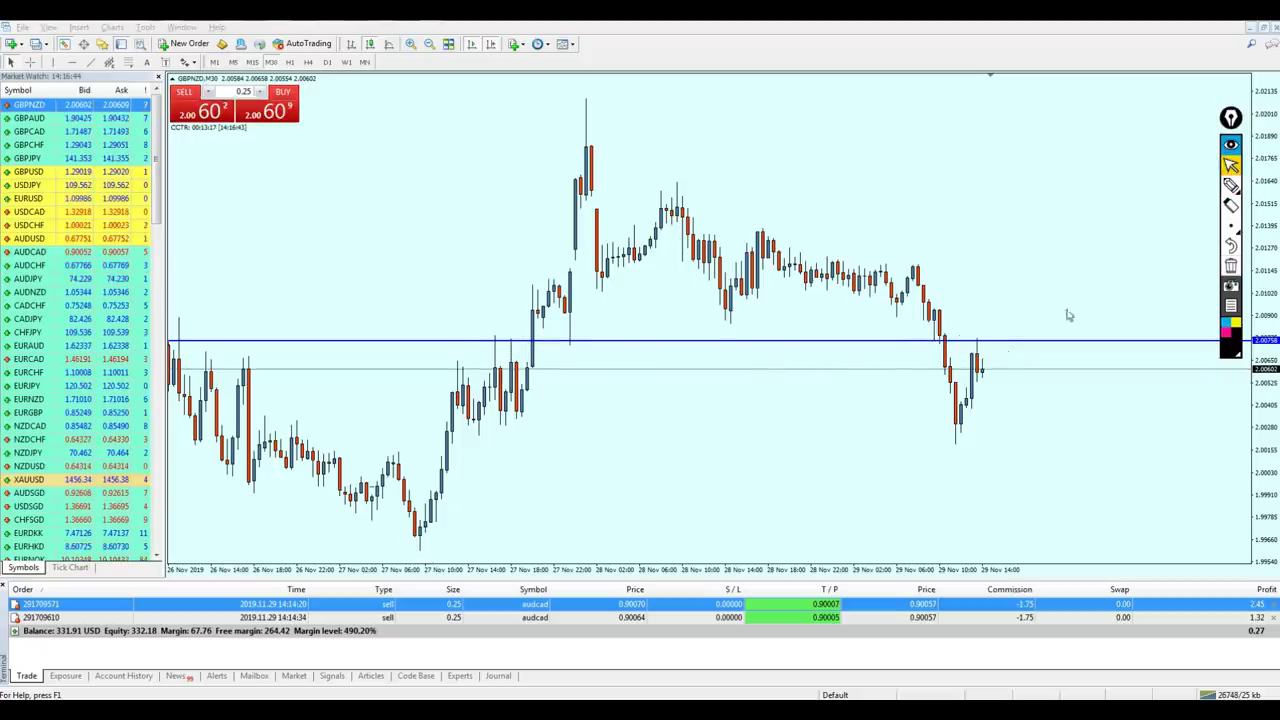
pyautogui.moveTo(980, 340); pyautogui.dragTo(980, 378)
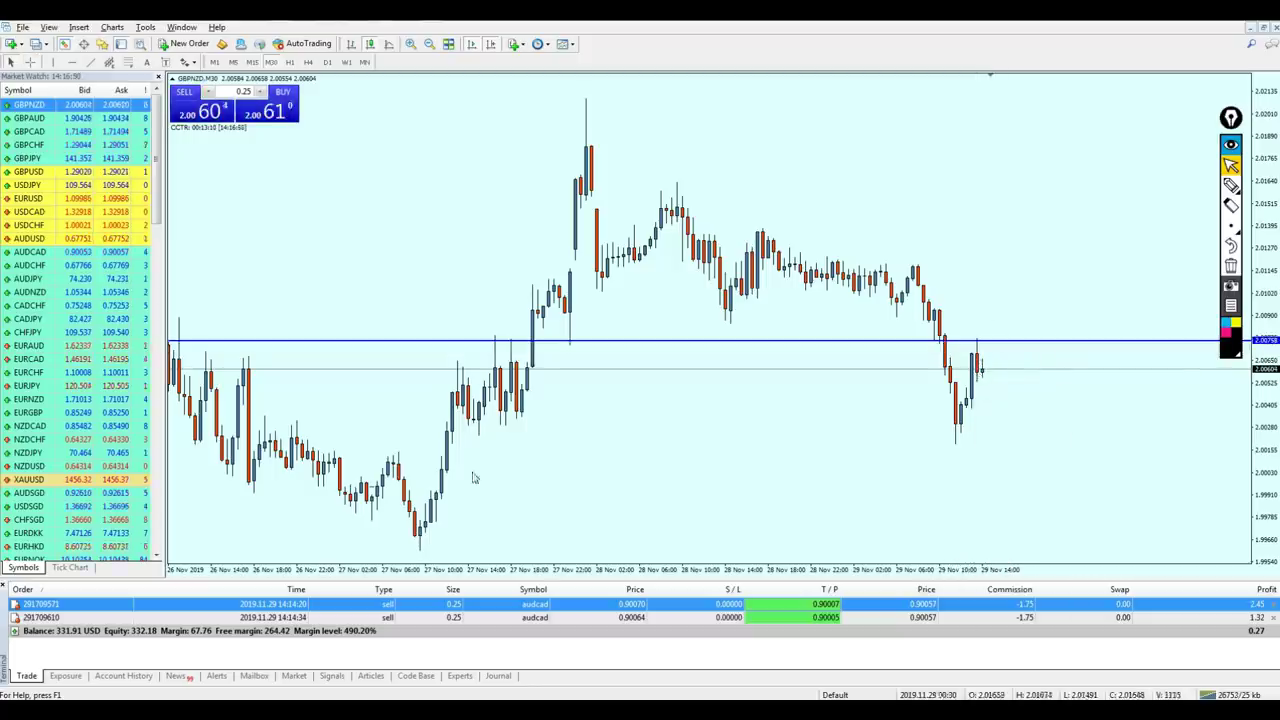
# Switch to H4 and load GBPUSD, USDJPY, AUDUSD and AUDCHF onto the chart in turn.
pyautogui.click(308, 62)
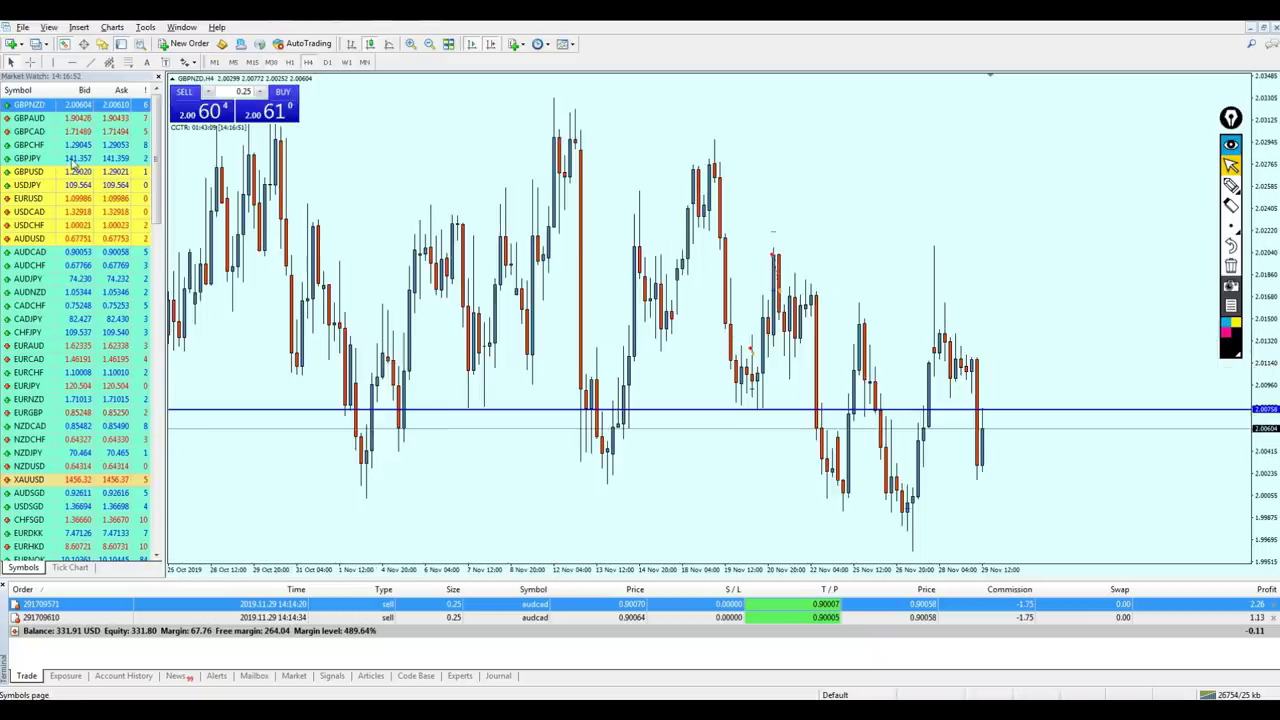
pyautogui.moveTo(57, 175); pyautogui.dragTo(594, 247)
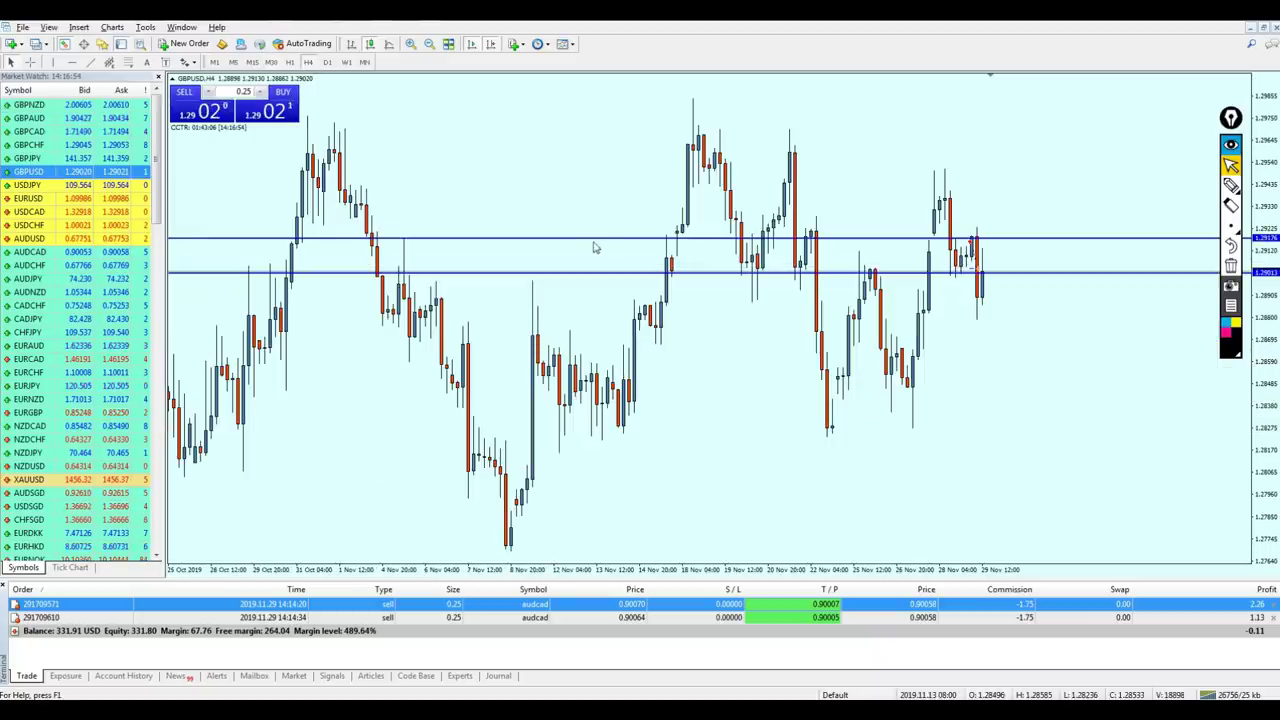
pyautogui.moveTo(66, 185); pyautogui.dragTo(535, 215)
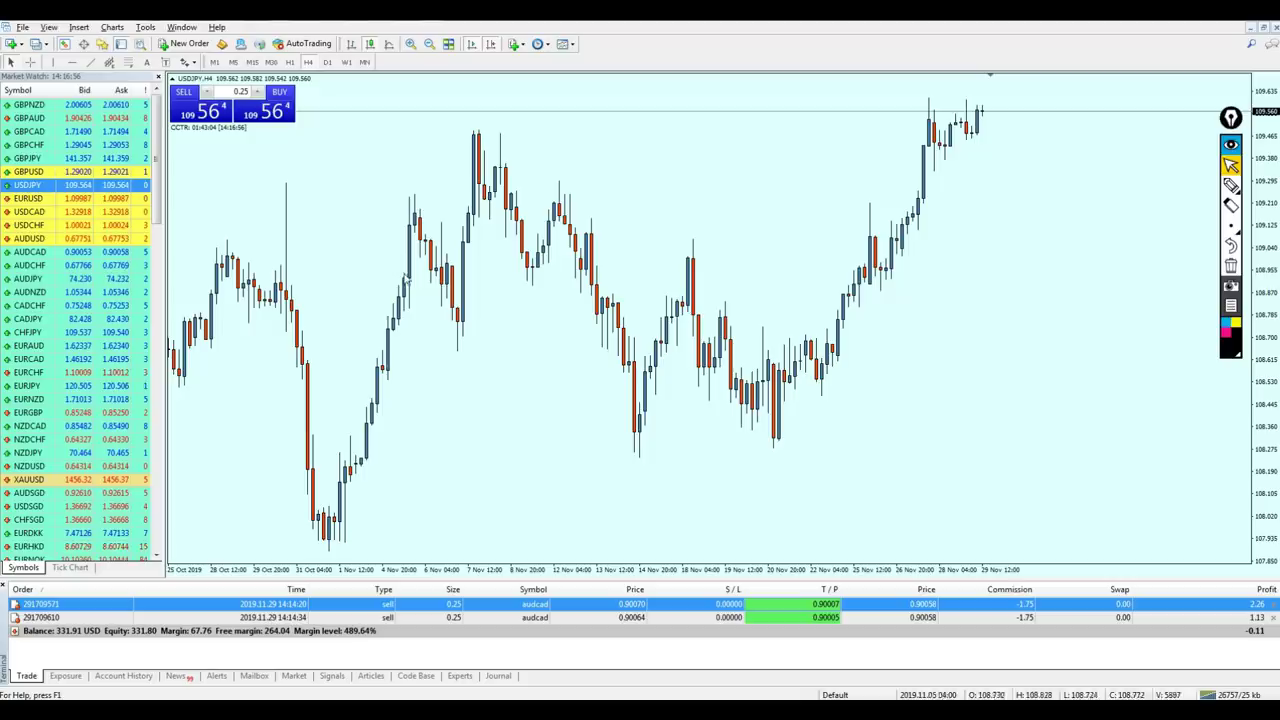
pyautogui.click(95, 239)
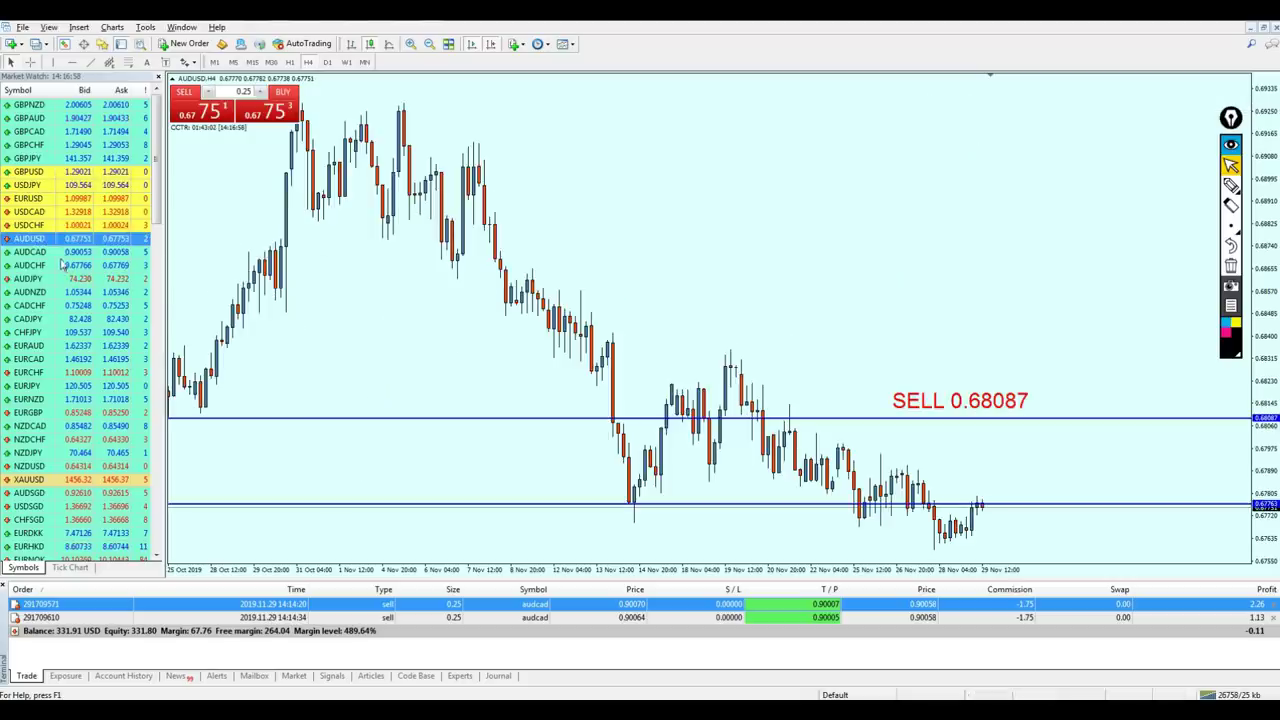
pyautogui.moveTo(62, 258); pyautogui.dragTo(437, 283)
pyautogui.moveTo(60, 265); pyautogui.dragTo(355, 263)
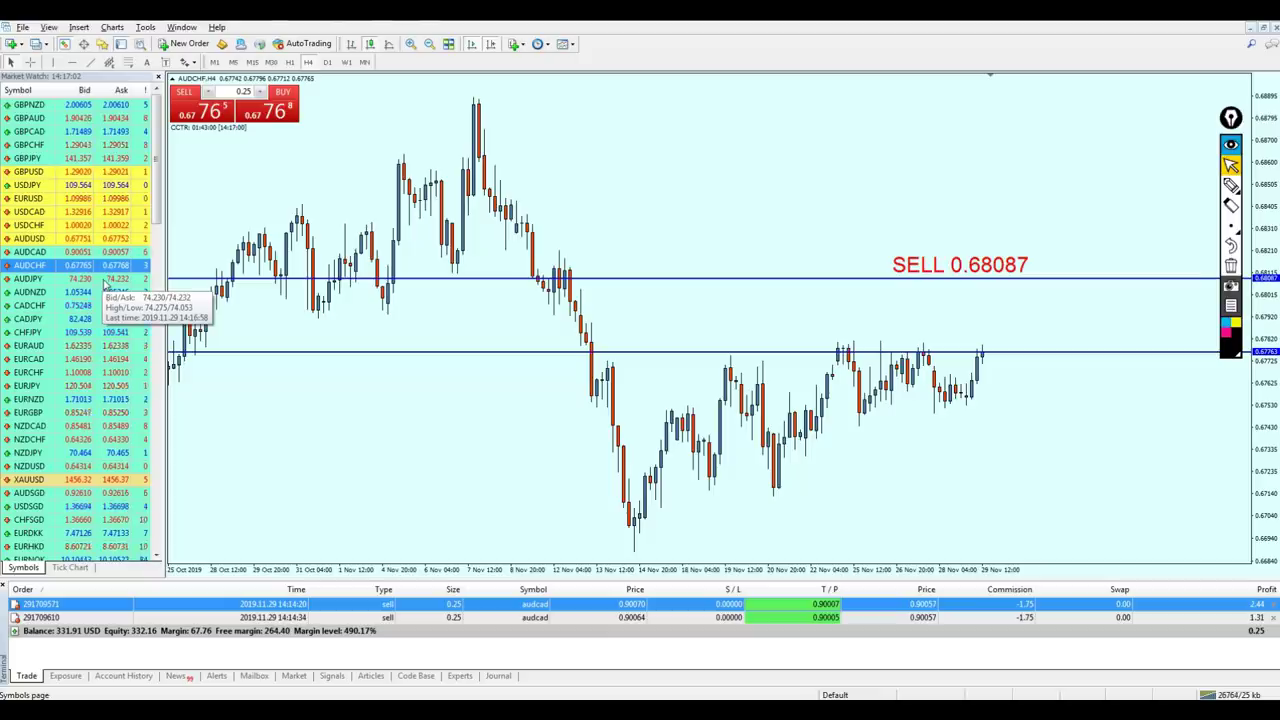
# Circle candle clusters touching the lower line freehand, then erase the ovals.
pyautogui.click(1231, 185)
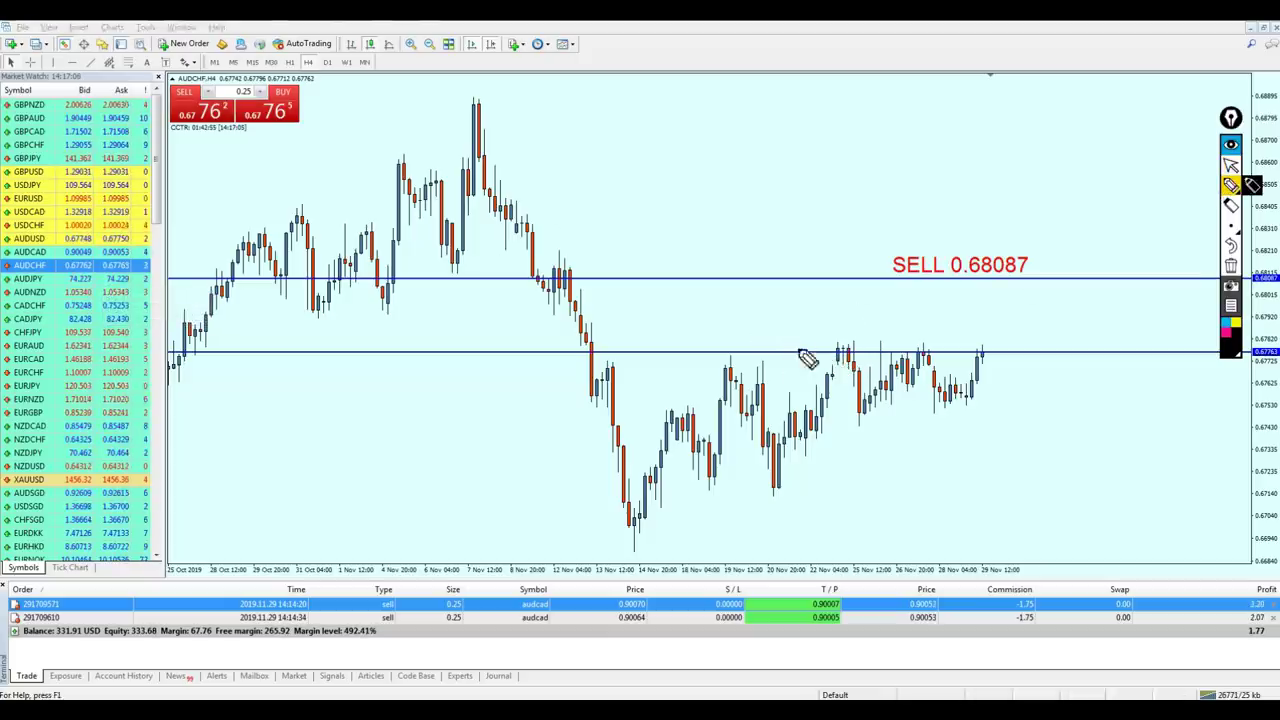
pyautogui.moveTo(836, 366)
pyautogui.mouseDown()
pyautogui.moveTo(856, 340)
pyautogui.moveTo(832, 368)
pyautogui.moveTo(878, 366)
pyautogui.mouseUp()
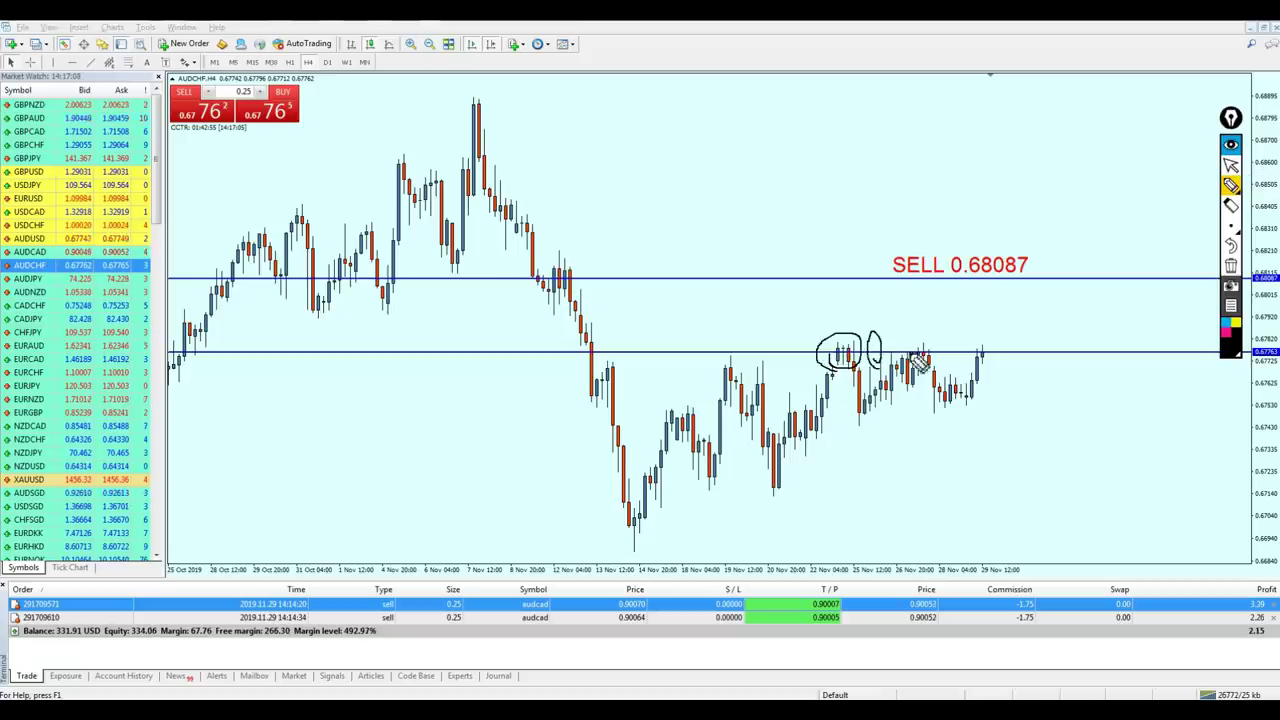
pyautogui.moveTo(922, 328)
pyautogui.mouseDown()
pyautogui.moveTo(934, 372)
pyautogui.moveTo(1006, 349)
pyautogui.moveTo(994, 362)
pyautogui.moveTo(1017, 331)
pyautogui.moveTo(1033, 342)
pyautogui.moveTo(1083, 307)
pyautogui.mouseUp()
pyautogui.click(1231, 165)
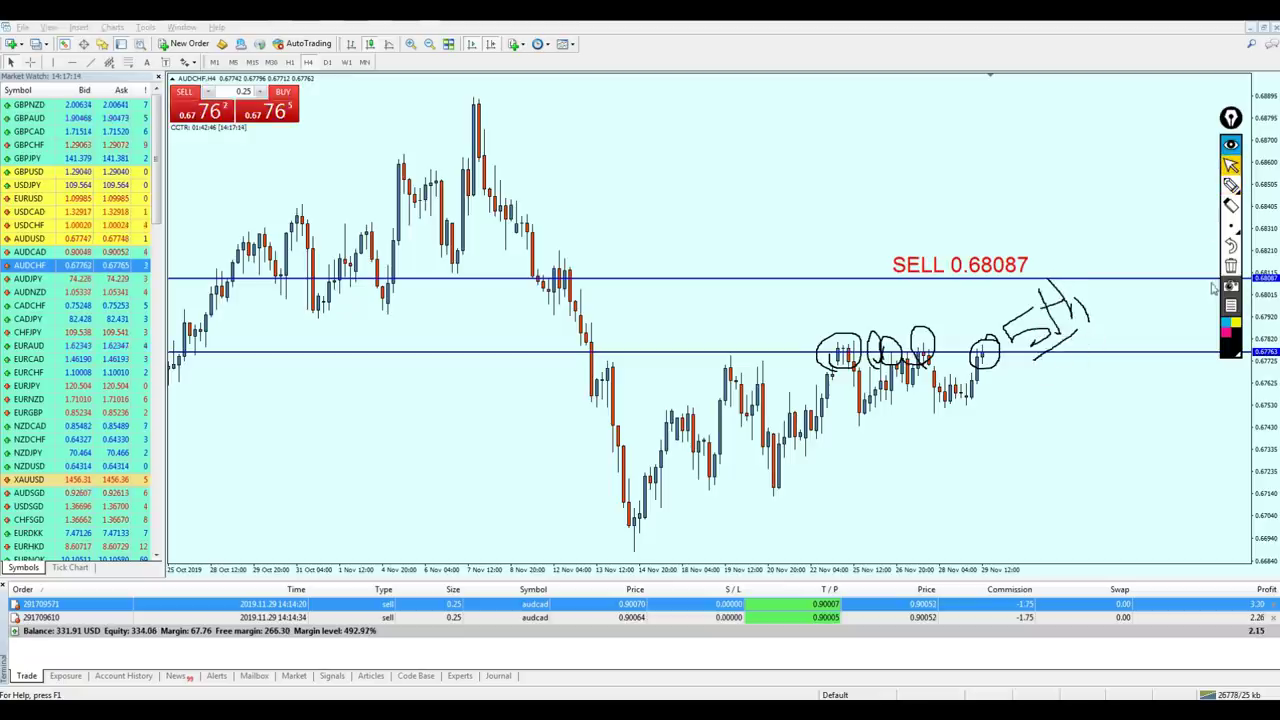
pyautogui.click(1231, 265)
# Load AUDJPY, then step down to AUDNZD and zoom in on its candles.
pyautogui.moveTo(68, 278); pyautogui.dragTo(515, 263)
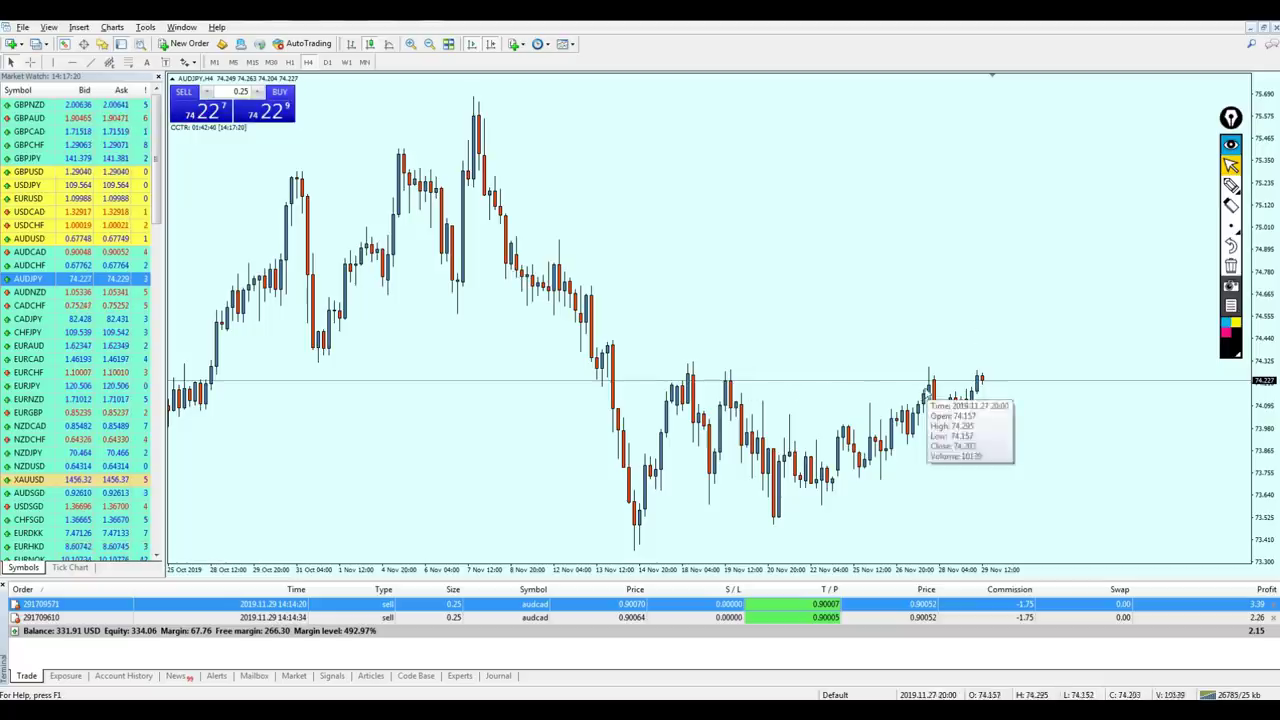
pyautogui.press('Down')
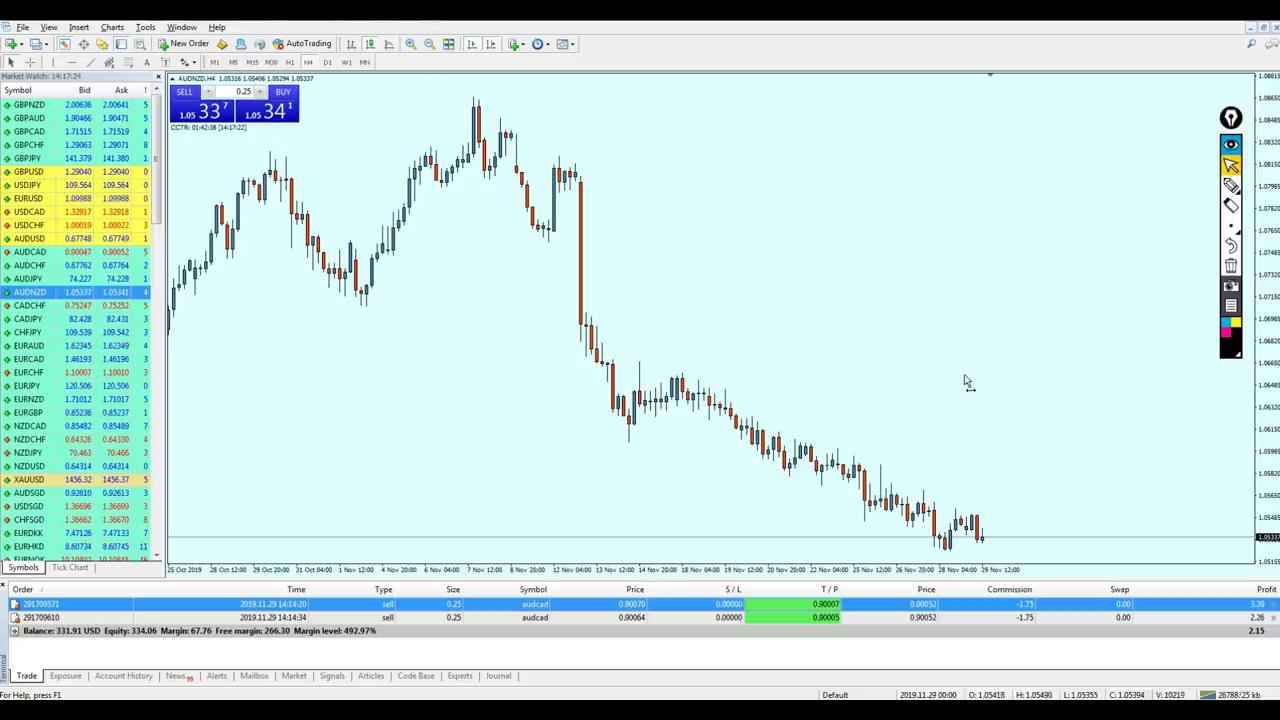
pyautogui.press('+')
pyautogui.press('+')
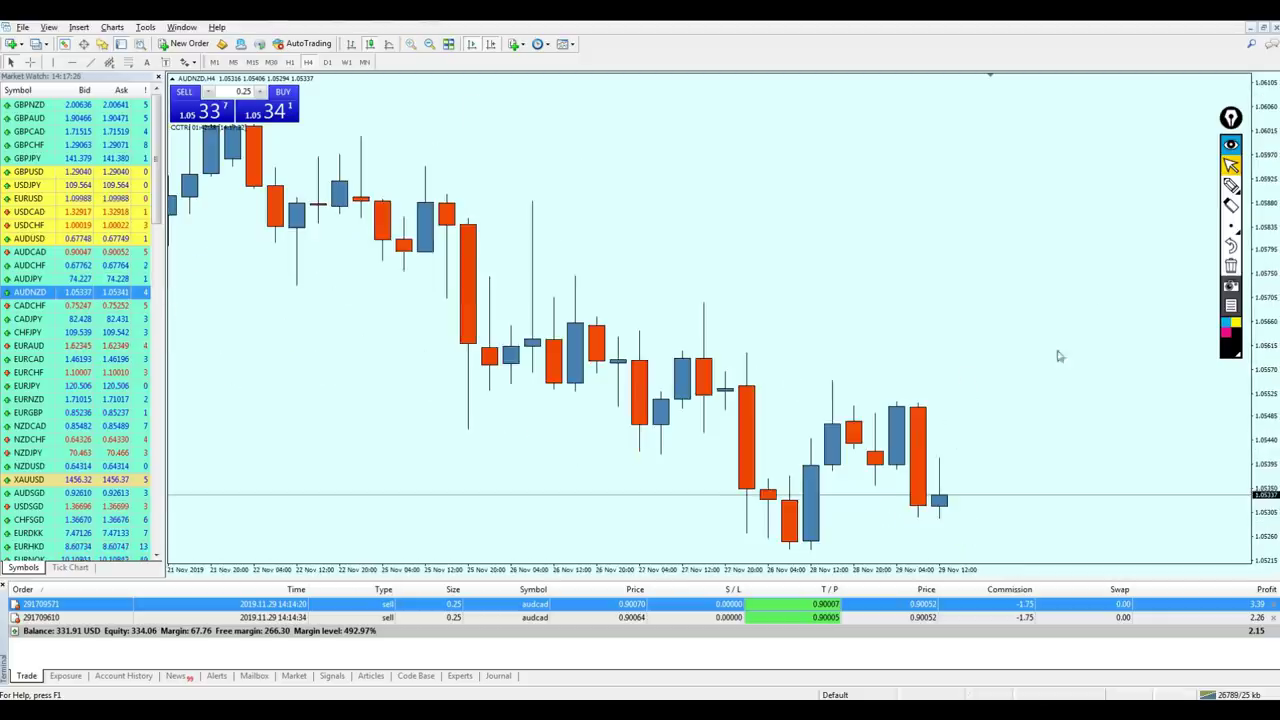
# Sketch lines at AUDNZD's latest price, recent lows and earlier highs, then clear them and zoom out.
pyautogui.click(1232, 184)
pyautogui.moveTo(936, 500); pyautogui.dragTo(1006, 503)
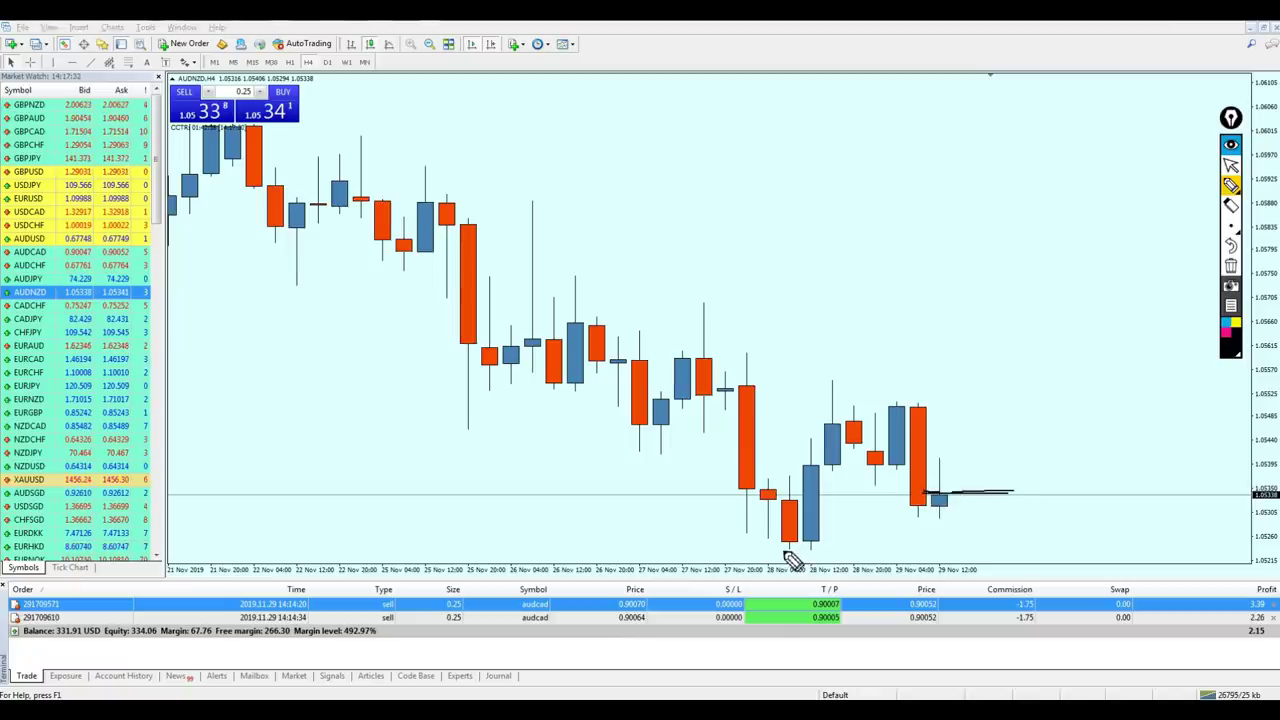
pyautogui.moveTo(785, 550); pyautogui.dragTo(1021, 546)
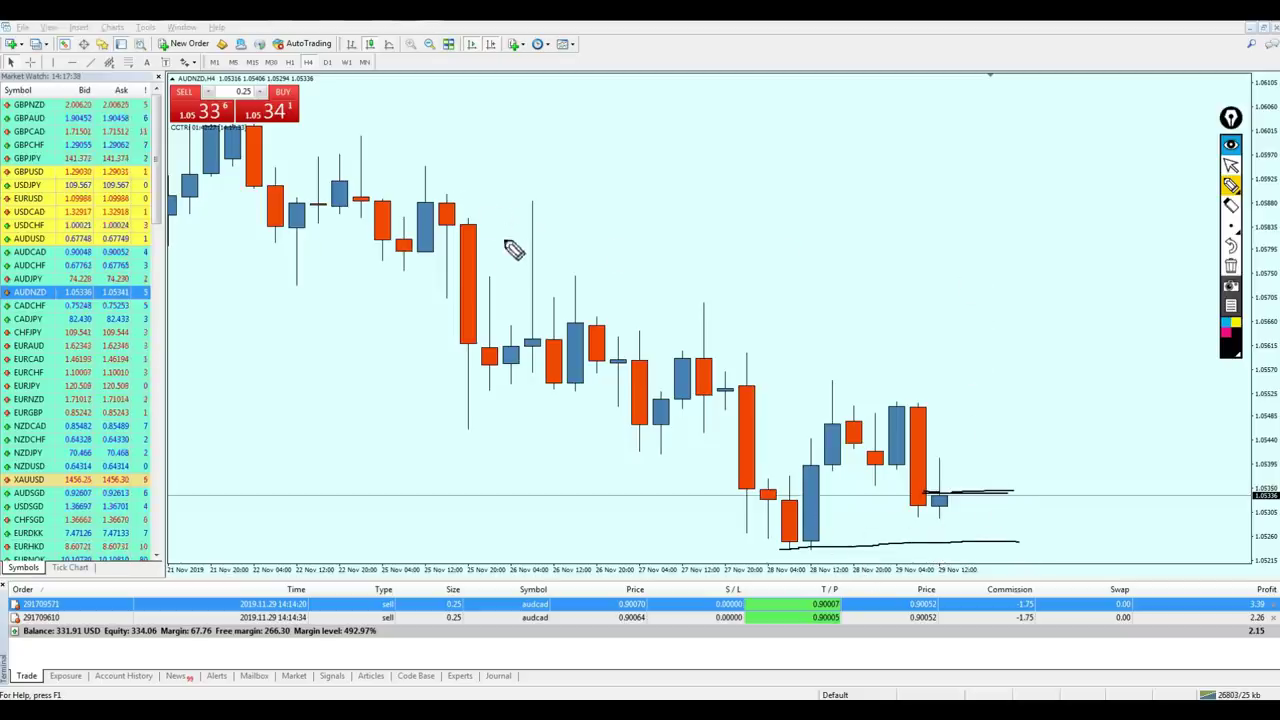
pyautogui.moveTo(489, 273); pyautogui.dragTo(1160, 293)
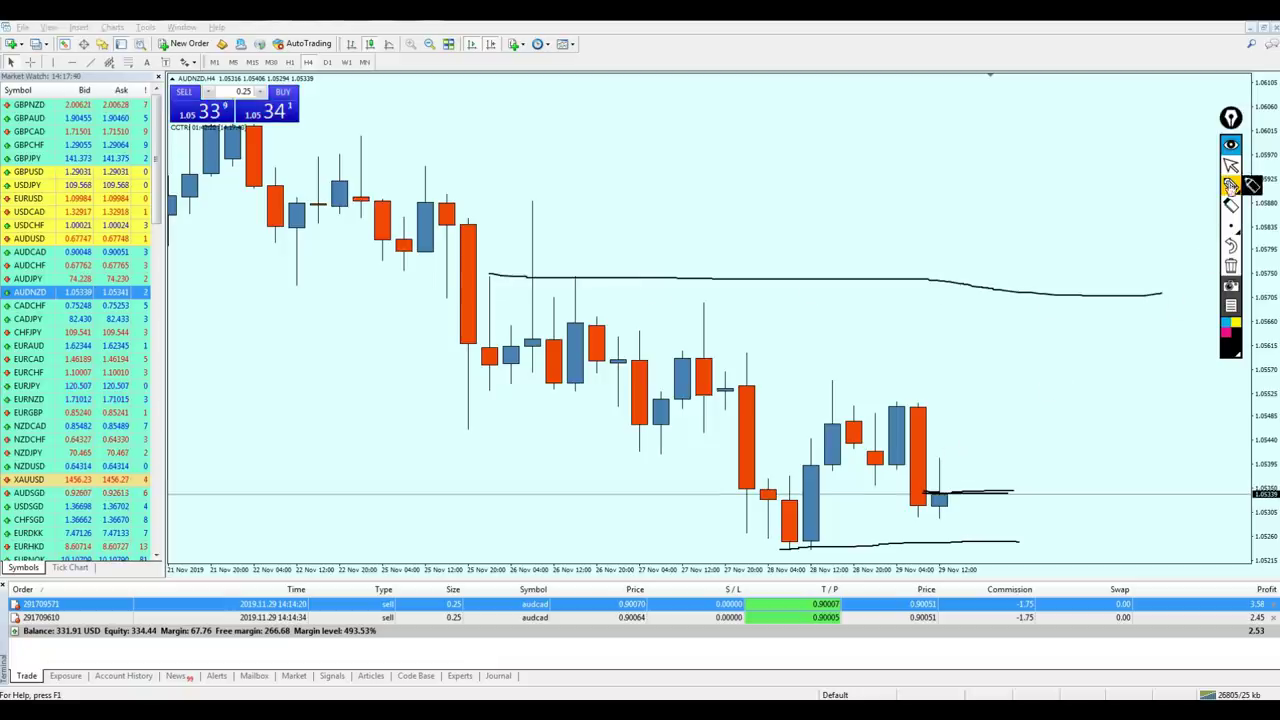
pyautogui.click(1231, 266)
pyautogui.press('-')
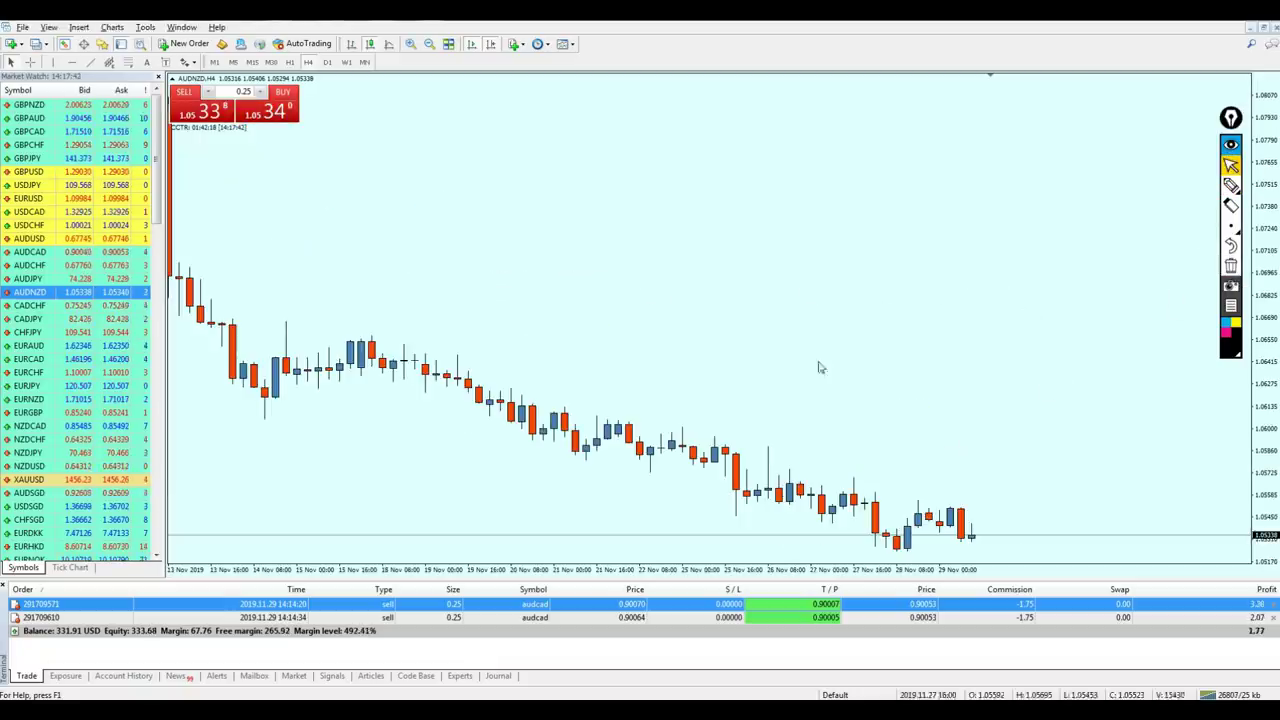
# Move to CADCHF, zoom out, and freehand-circle resistance touches labelled R1, R2 and R3.
pyautogui.press('Down')
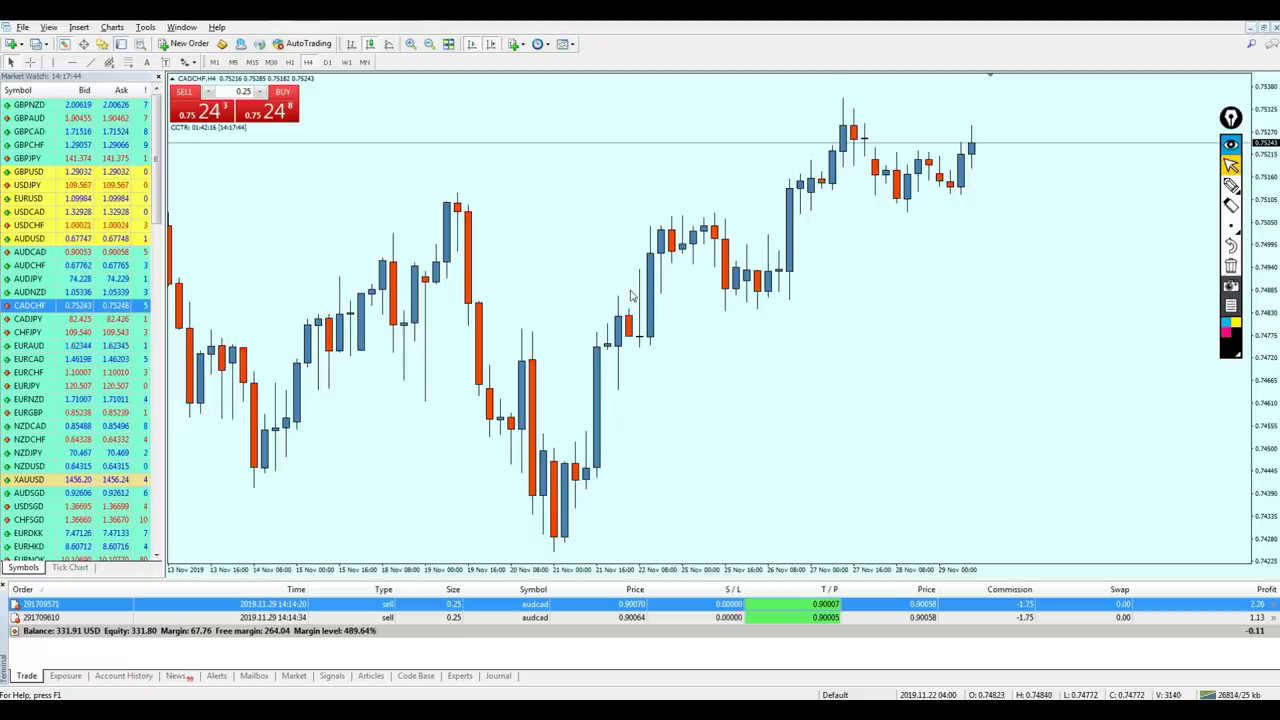
pyautogui.press('-')
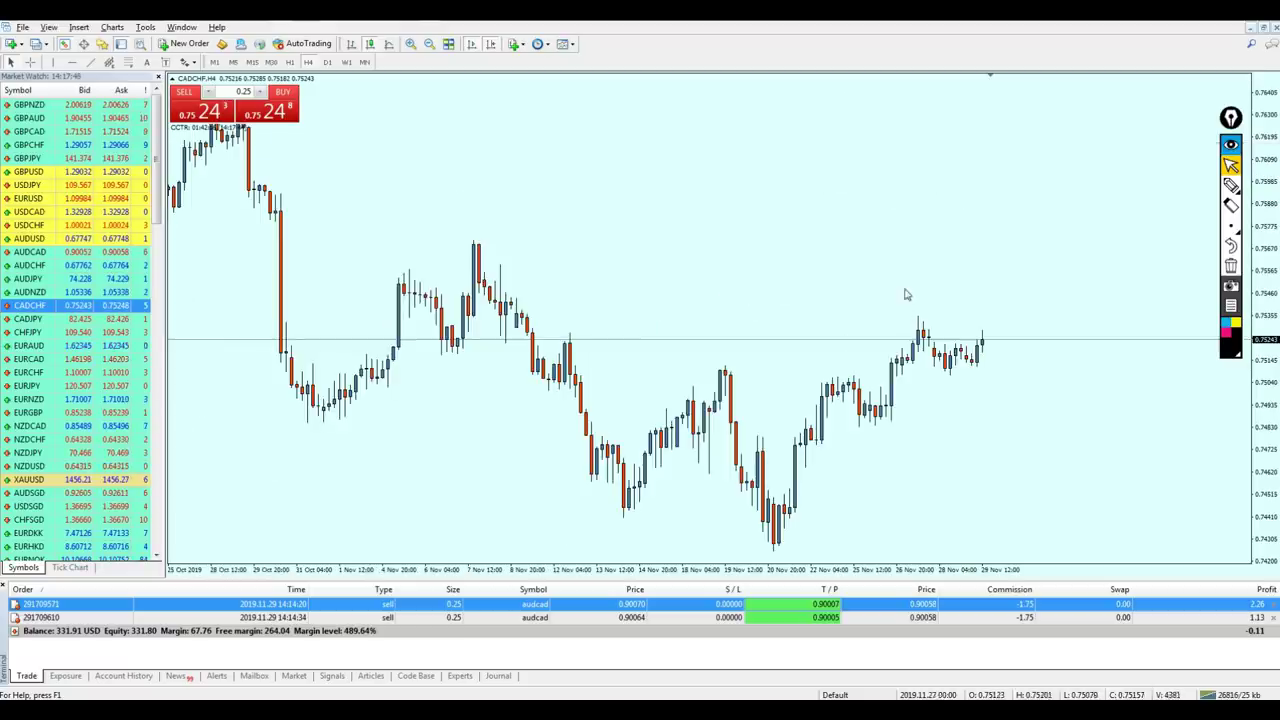
pyautogui.click(1231, 185)
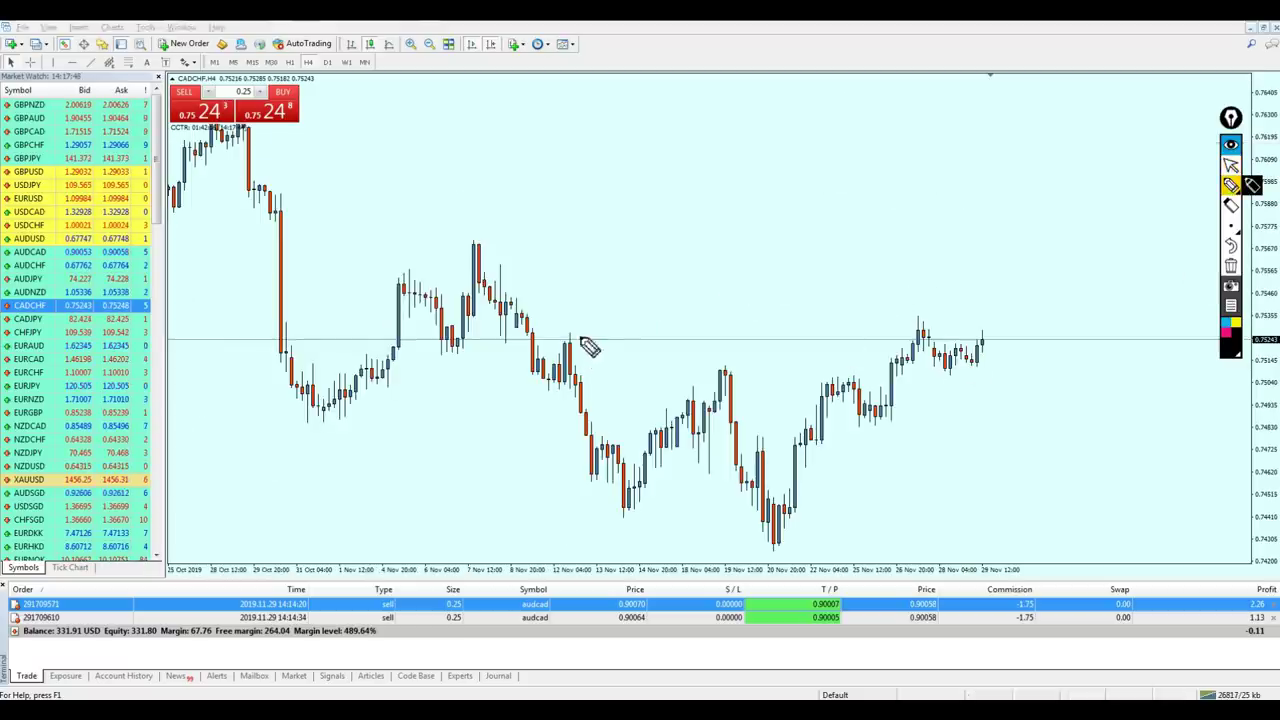
pyautogui.moveTo(585, 333)
pyautogui.mouseDown()
pyautogui.moveTo(570, 330)
pyautogui.moveTo(606, 314)
pyautogui.mouseUp()
pyautogui.moveTo(926, 305); pyautogui.dragTo(915, 300)
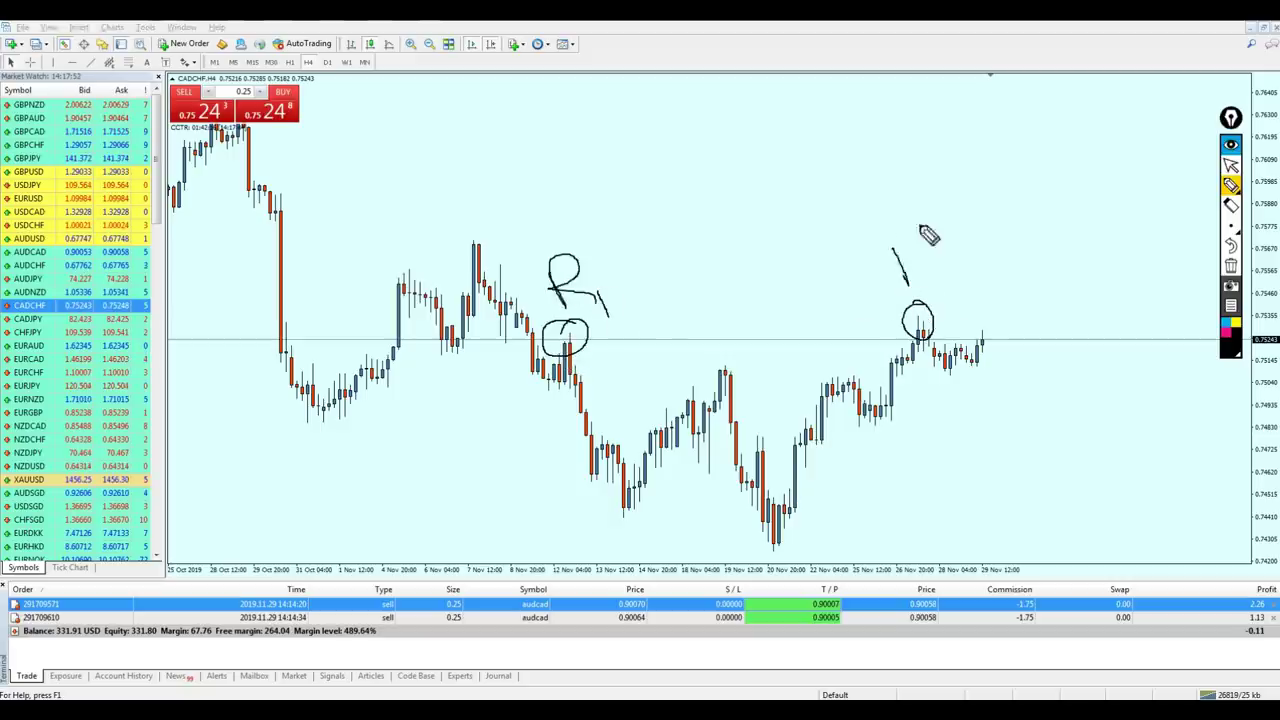
pyautogui.moveTo(897, 248); pyautogui.dragTo(945, 263)
pyautogui.moveTo(985, 312); pyautogui.dragTo(1006, 318)
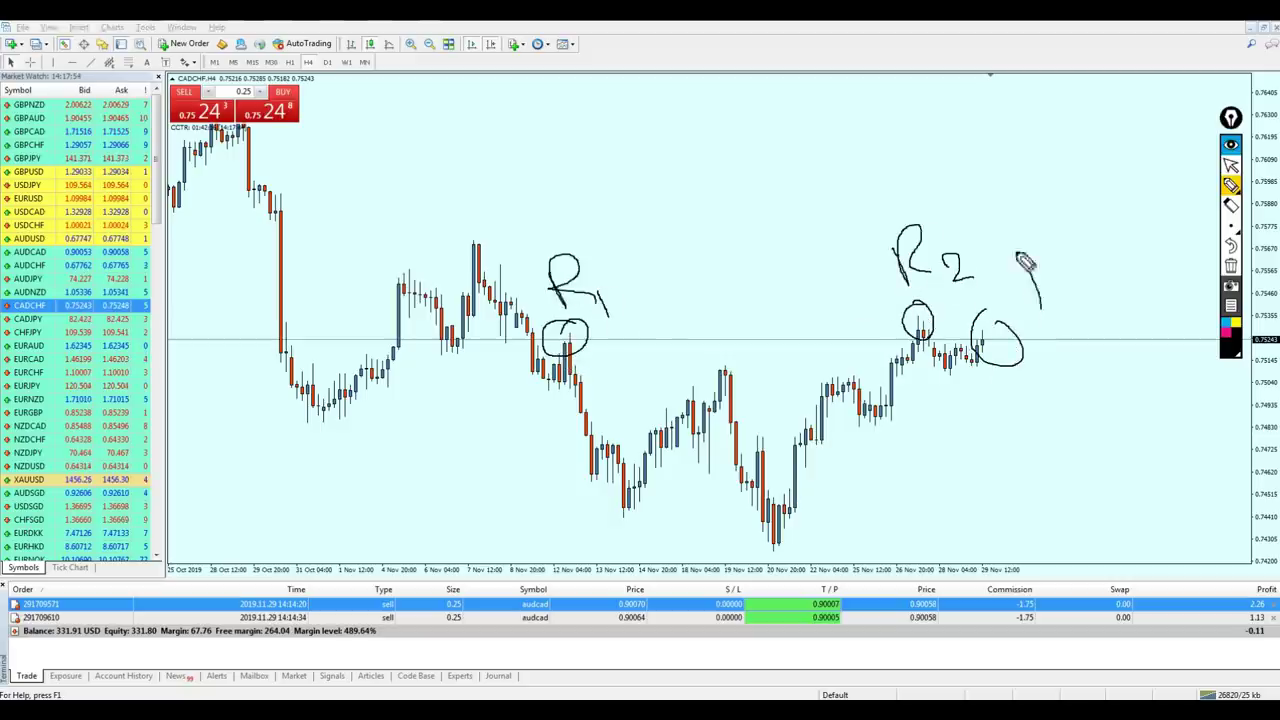
pyautogui.moveTo(1025, 262); pyautogui.dragTo(1068, 276)
pyautogui.moveTo(1078, 258); pyautogui.dragTo(1084, 297)
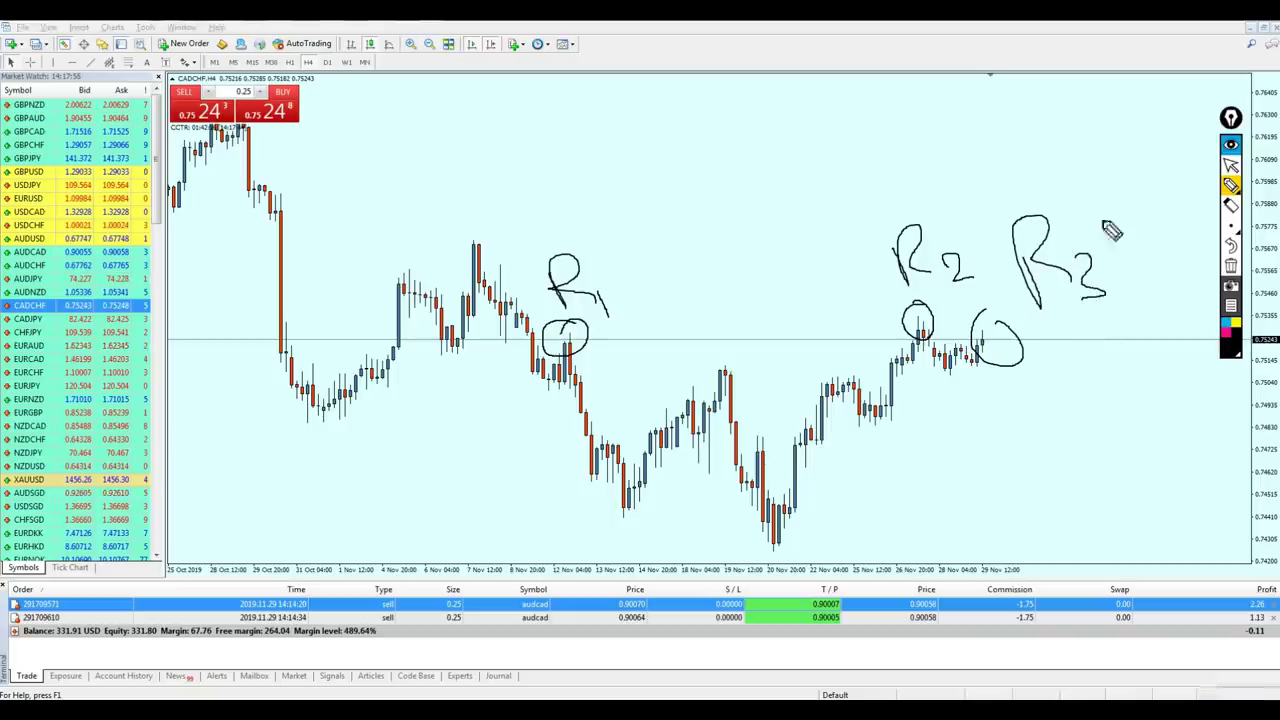
# Cross out R3, sketch rising and descending trend lines, erase all sketches, and load CADJPY.
pyautogui.moveTo(1095, 182); pyautogui.dragTo(1040, 308)
pyautogui.moveTo(1005, 185); pyautogui.dragTo(1108, 348)
pyautogui.moveTo(1045, 200); pyautogui.dragTo(625, 495)
pyautogui.moveTo(557, 558); pyautogui.dragTo(556, 548)
pyautogui.moveTo(376, 255); pyautogui.dragTo(874, 542)
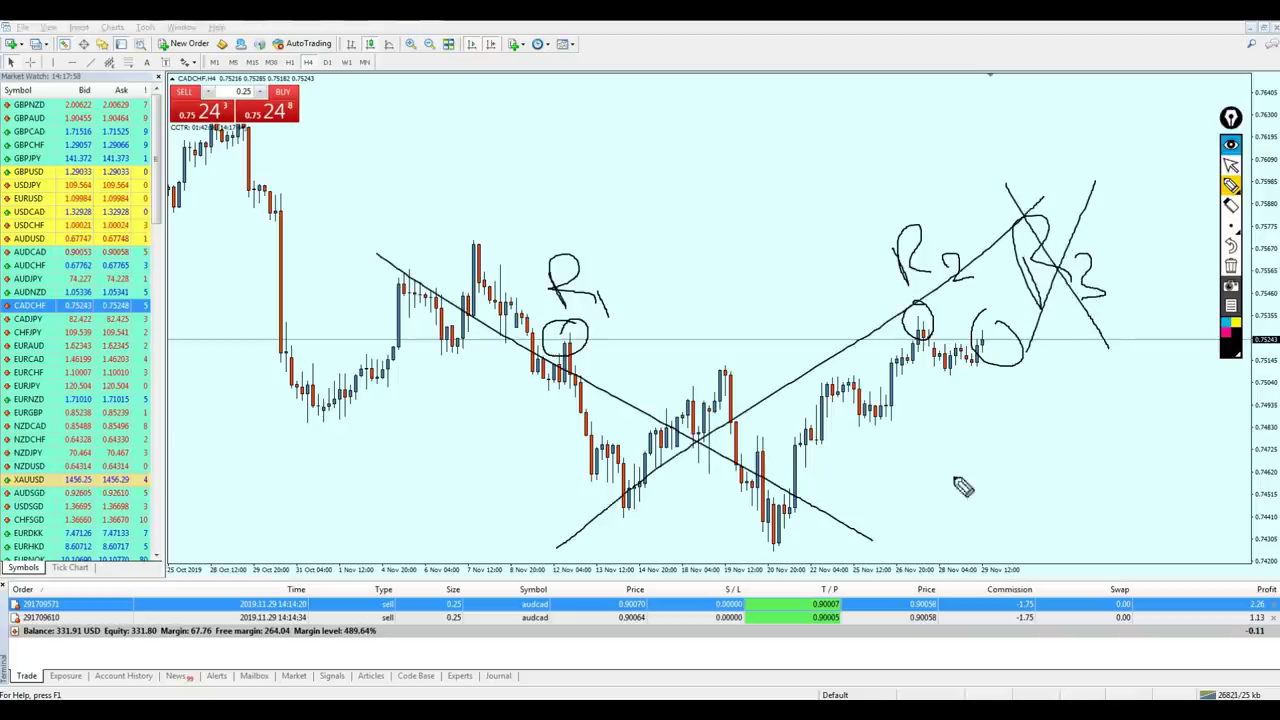
pyautogui.click(1231, 267)
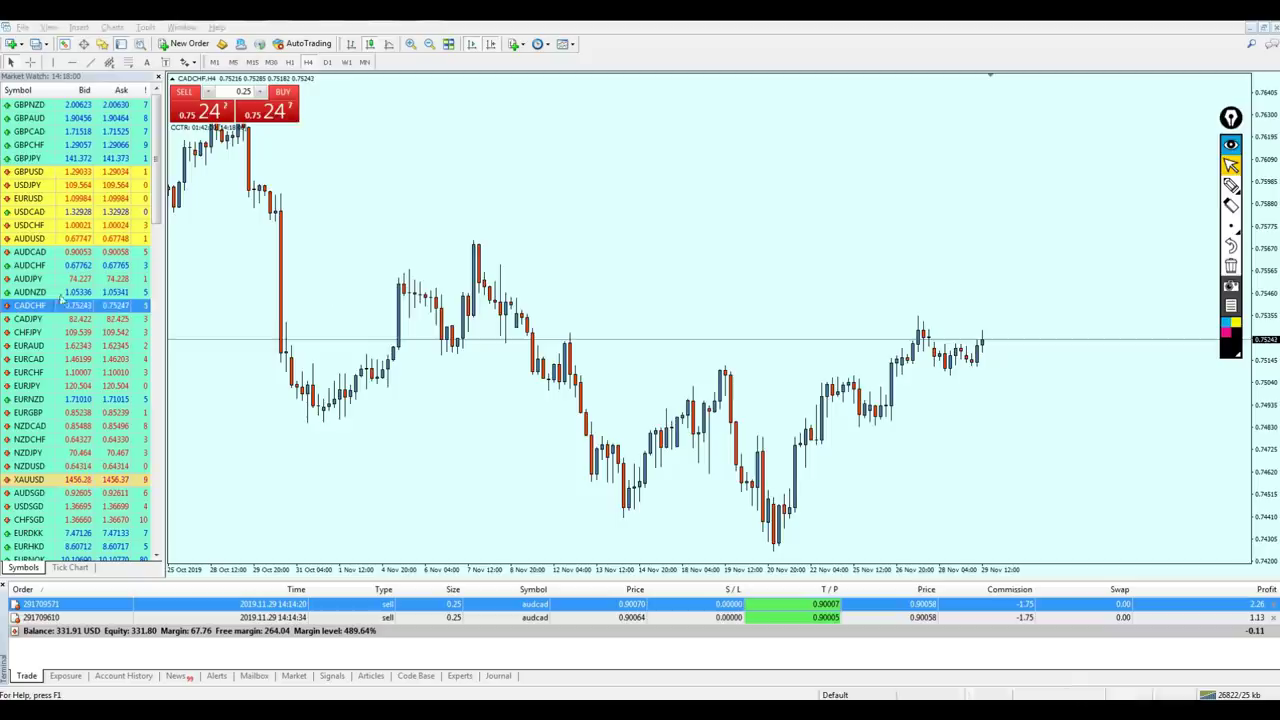
pyautogui.moveTo(70, 320); pyautogui.dragTo(565, 318)
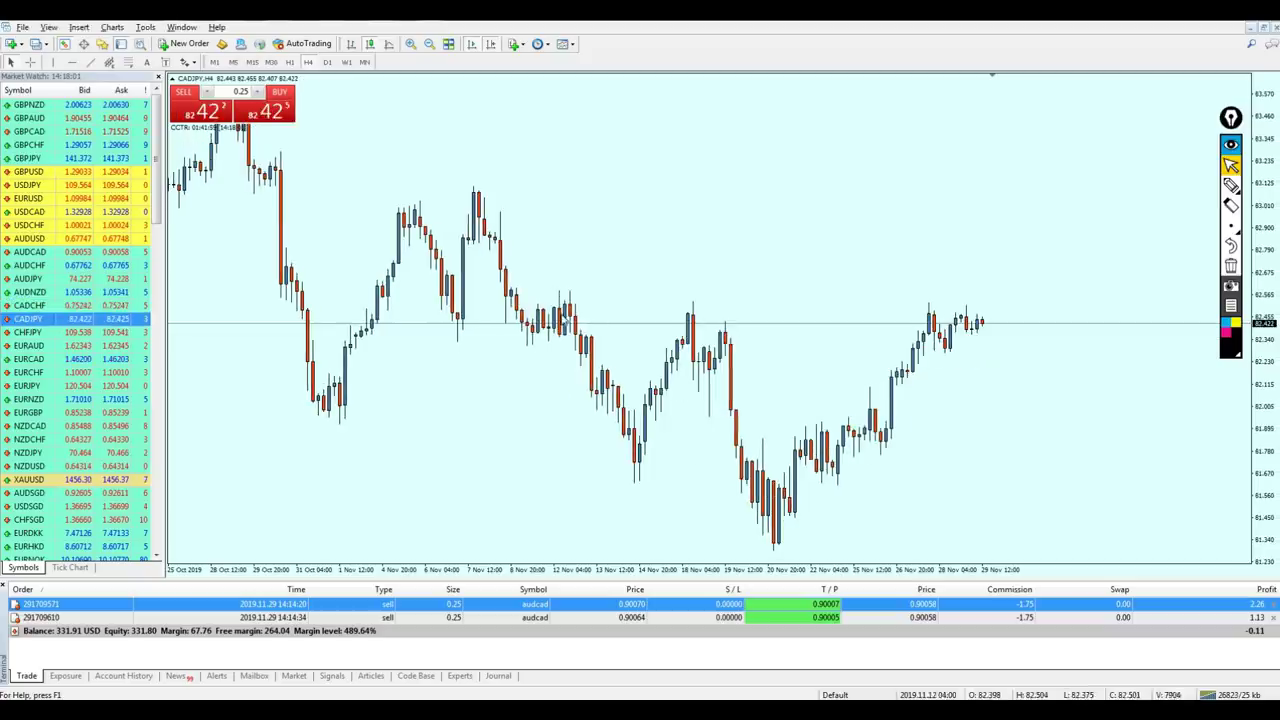
# Page the chart through CHFJPY, EURAUD, EURCAD, EURCHF and EURJPY to EURNZD.
pyautogui.click(20, 335)
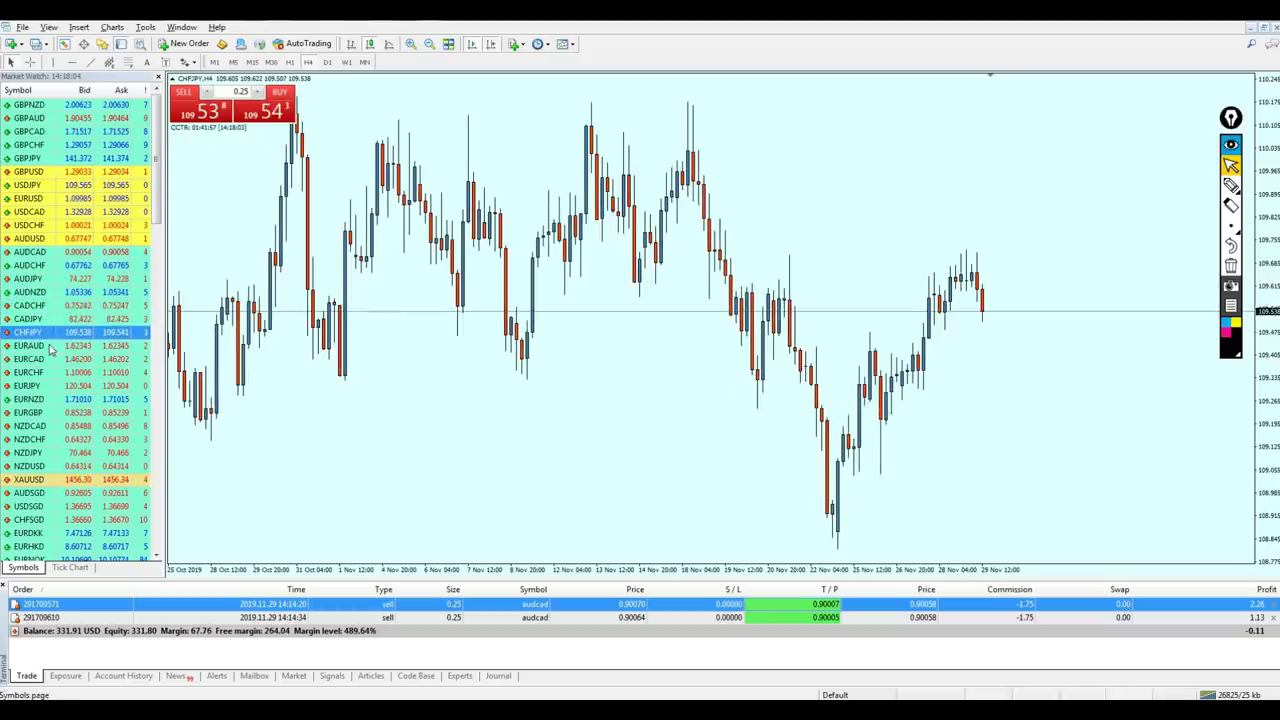
pyautogui.moveTo(50, 347); pyautogui.dragTo(528, 334)
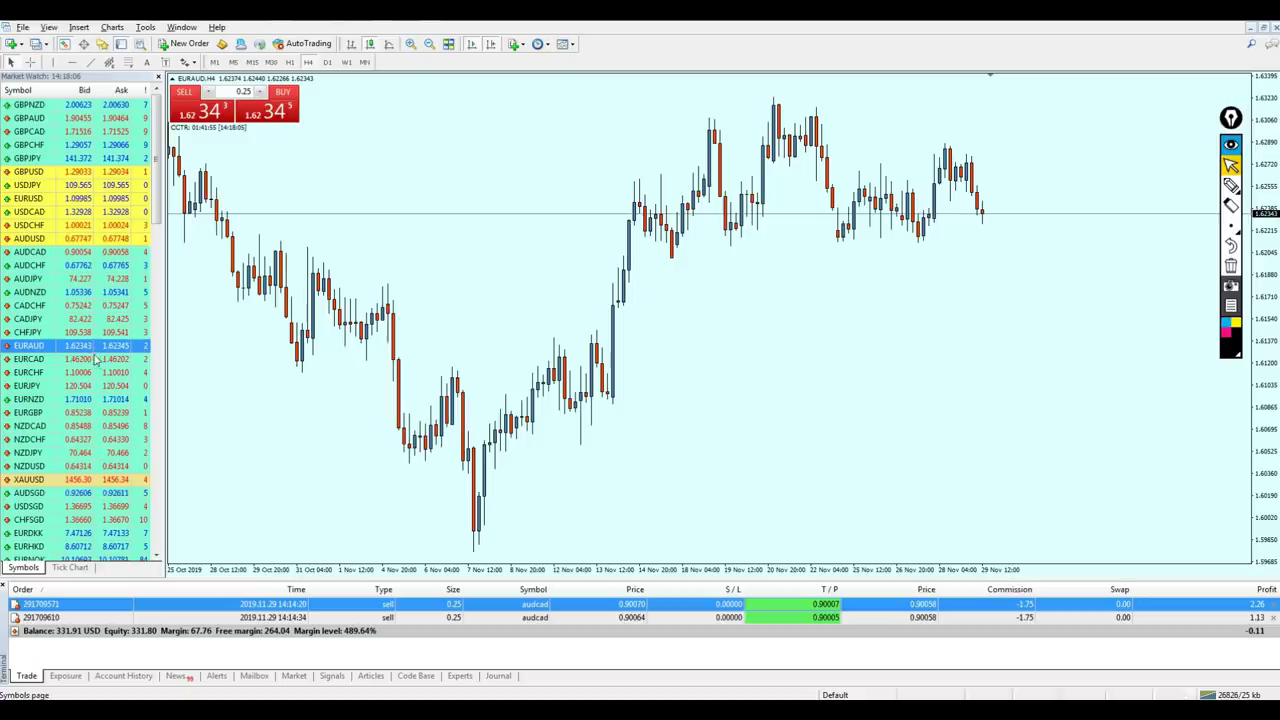
pyautogui.moveTo(95, 359); pyautogui.dragTo(519, 315)
pyautogui.moveTo(97, 372); pyautogui.dragTo(477, 351)
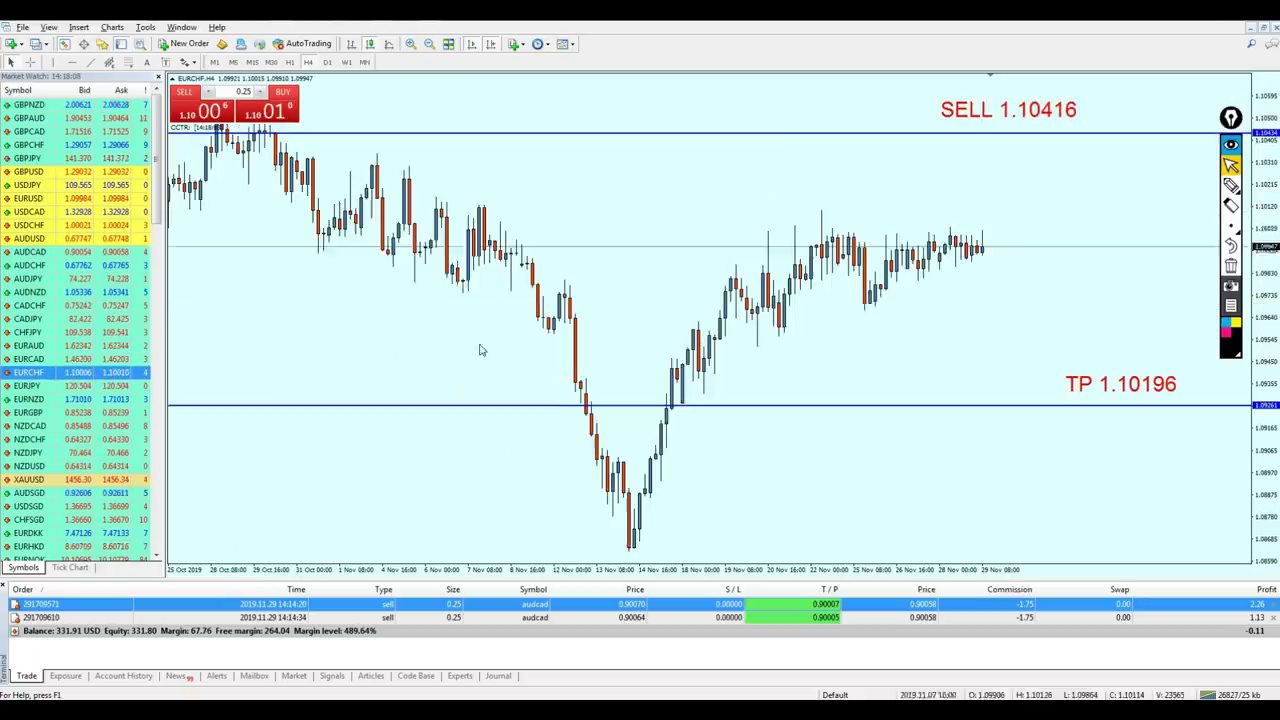
pyautogui.moveTo(60, 385); pyautogui.dragTo(490, 335)
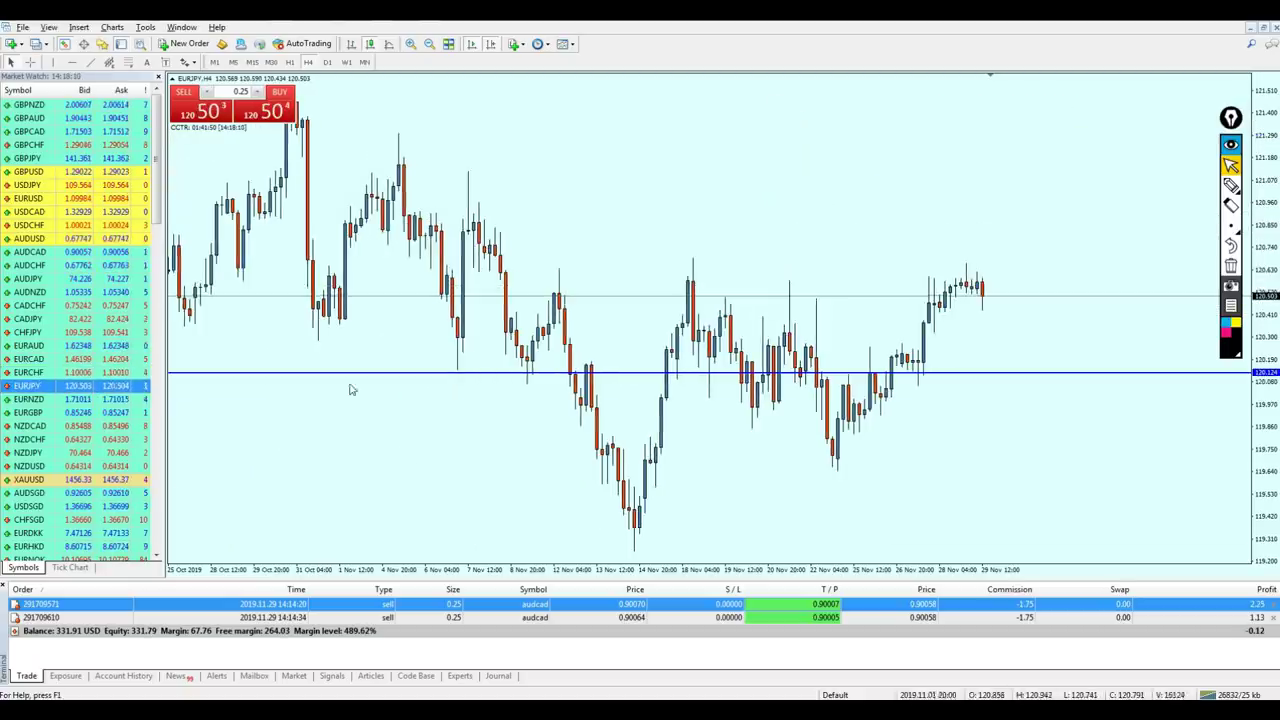
pyautogui.moveTo(115, 402); pyautogui.dragTo(514, 363)
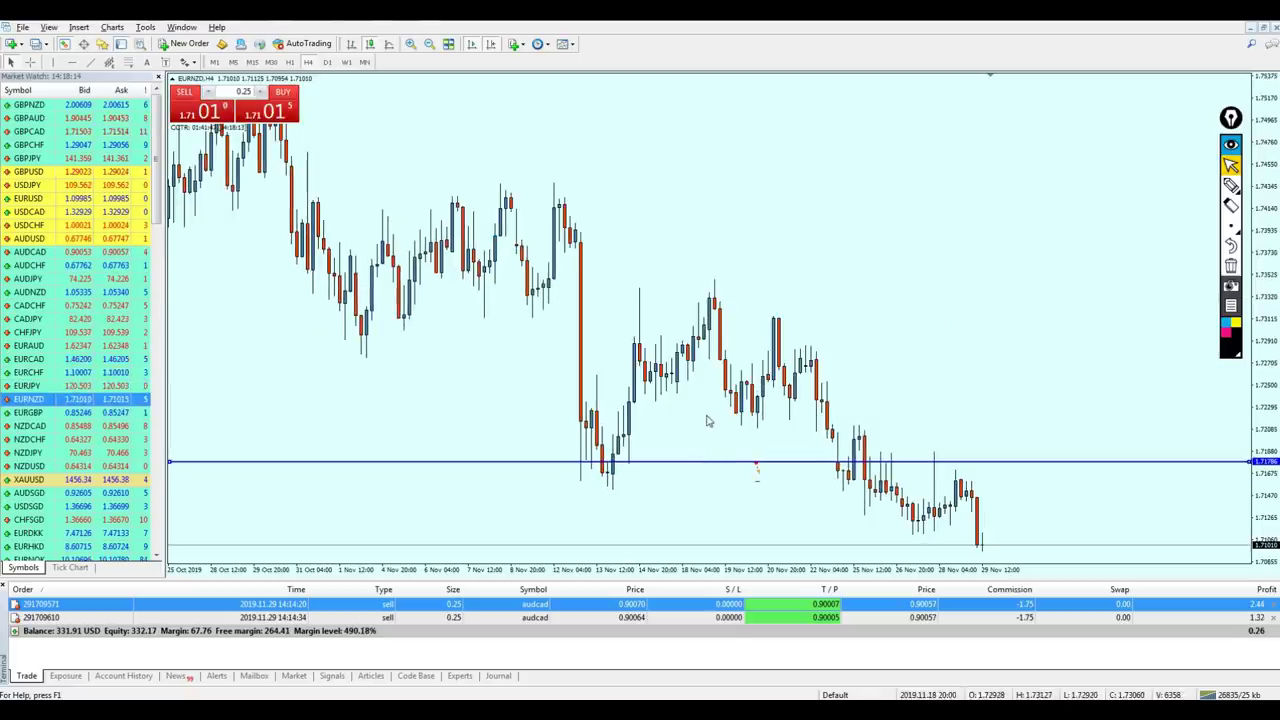
# Delete the blue EURNZD horizontal line and place a new one at the early September low.
pyautogui.press('Delete')
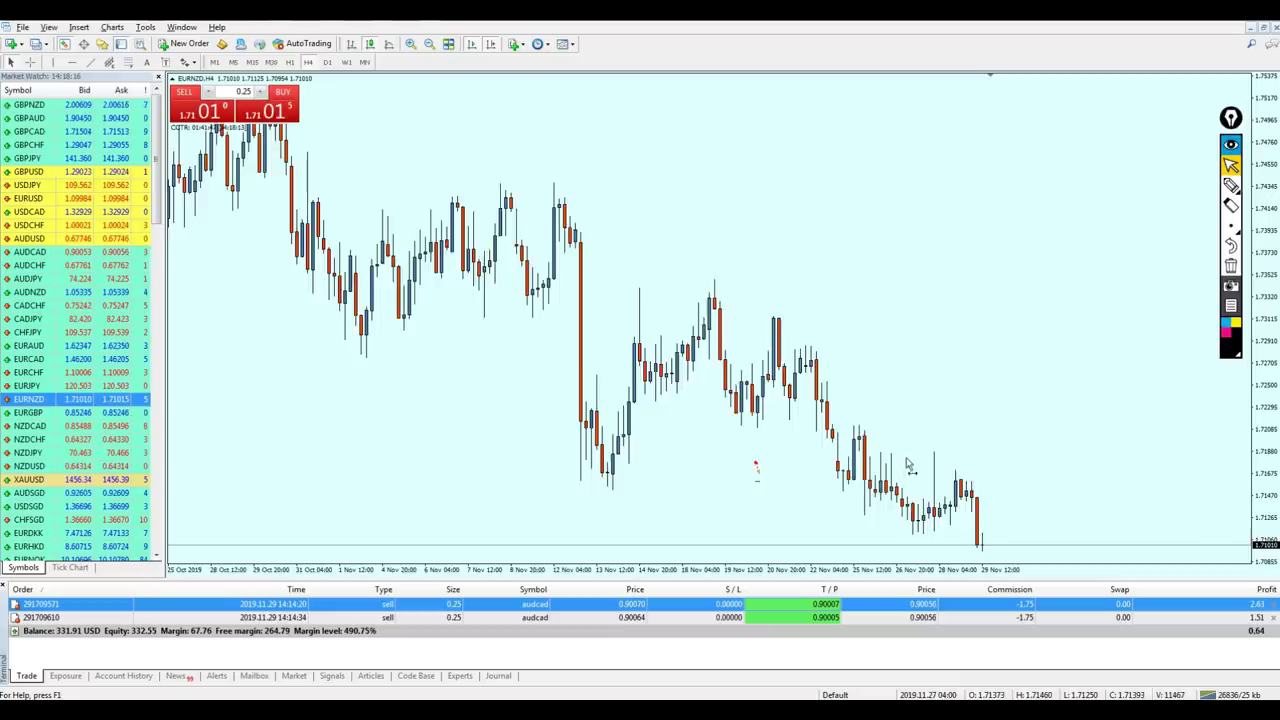
pyautogui.scroll(-3, 900, 470)
pyautogui.scroll(2, 532, 215)
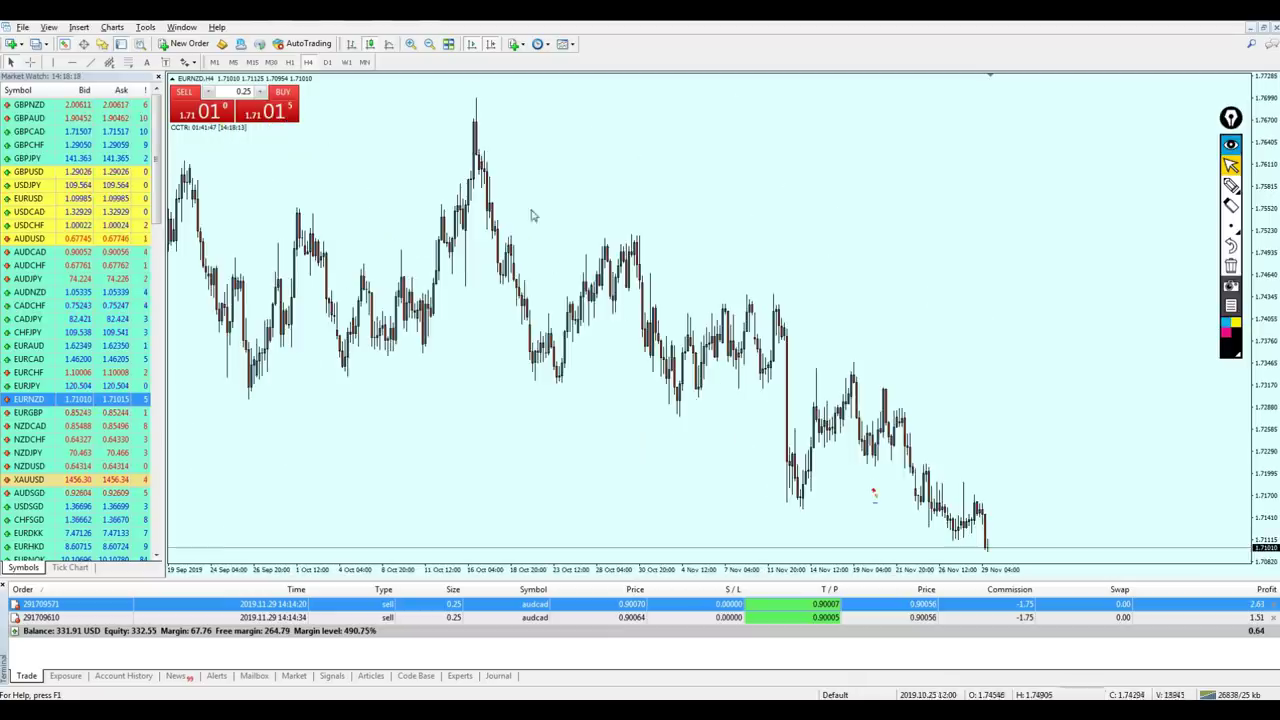
pyautogui.scroll(3, 749, 440)
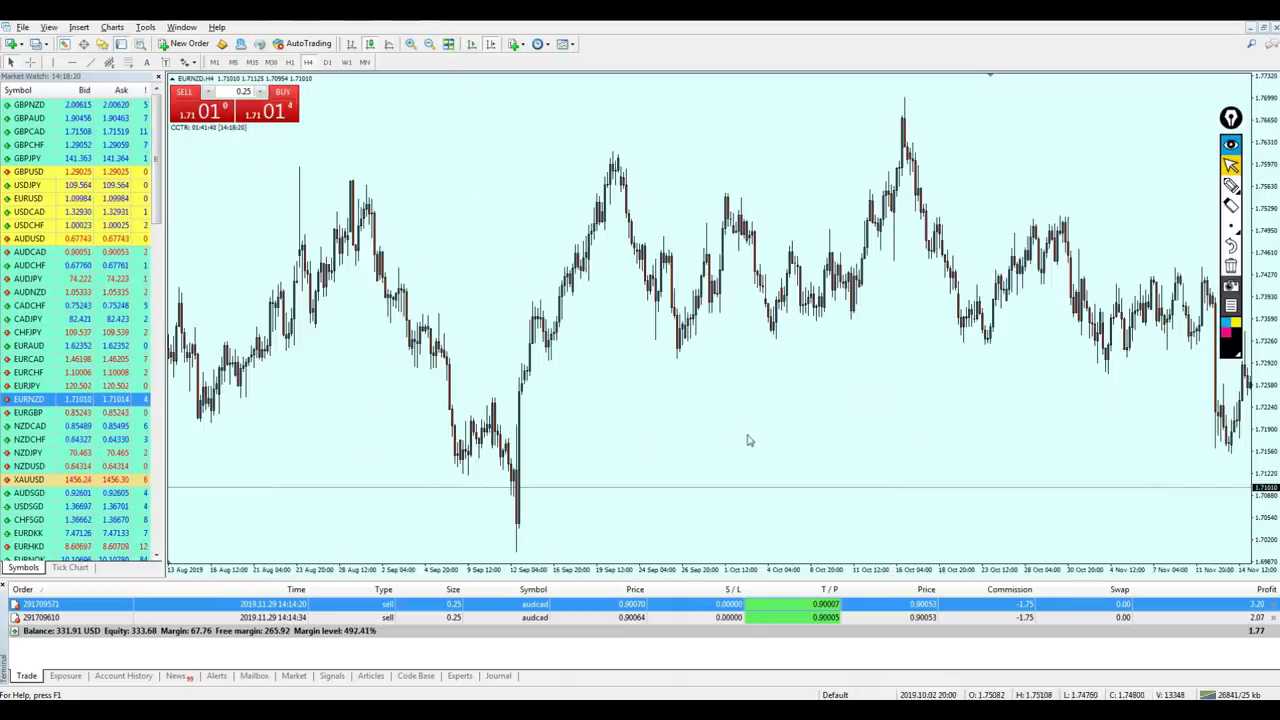
pyautogui.scroll(4, 530, 512)
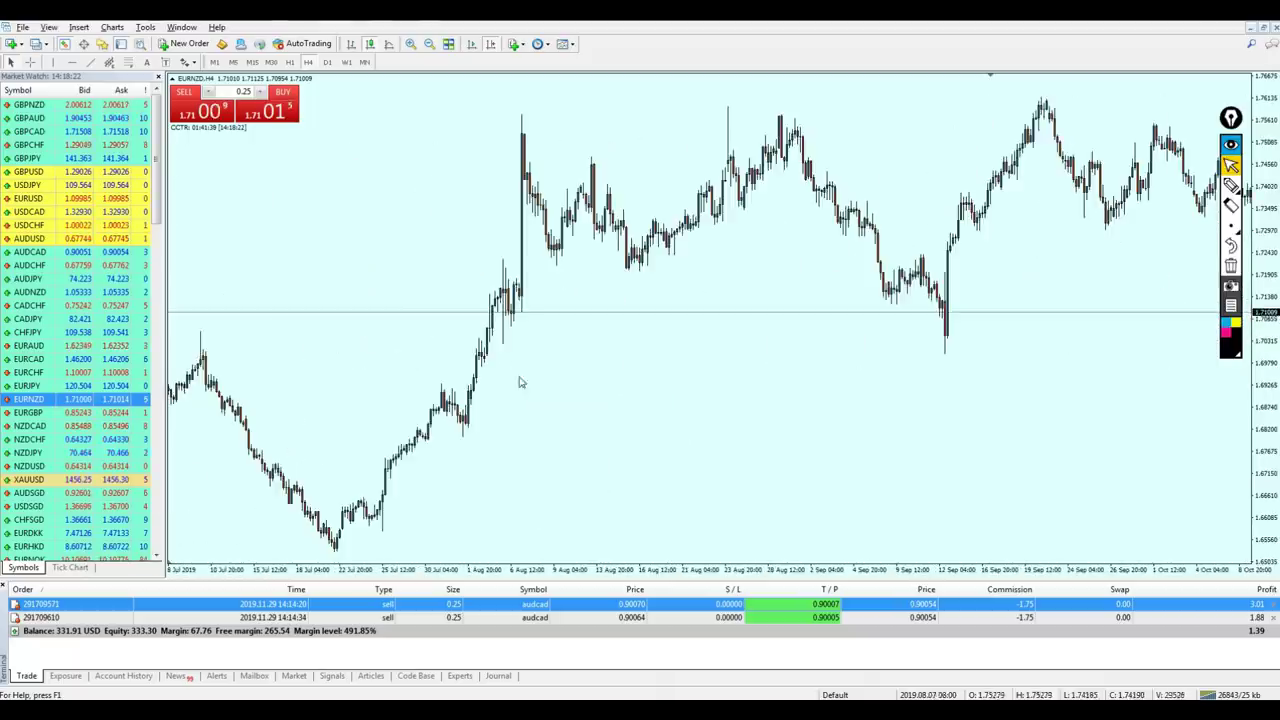
pyautogui.scroll(-1, 713, 387)
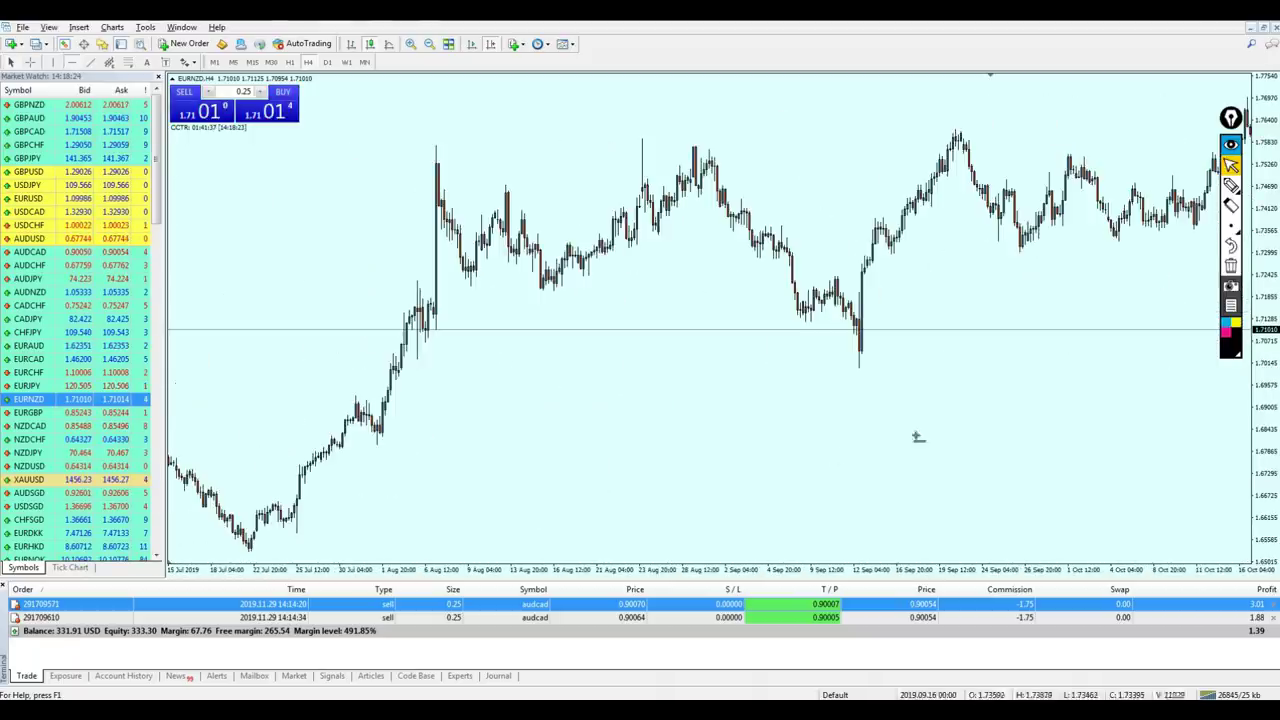
pyautogui.click(414, 358)
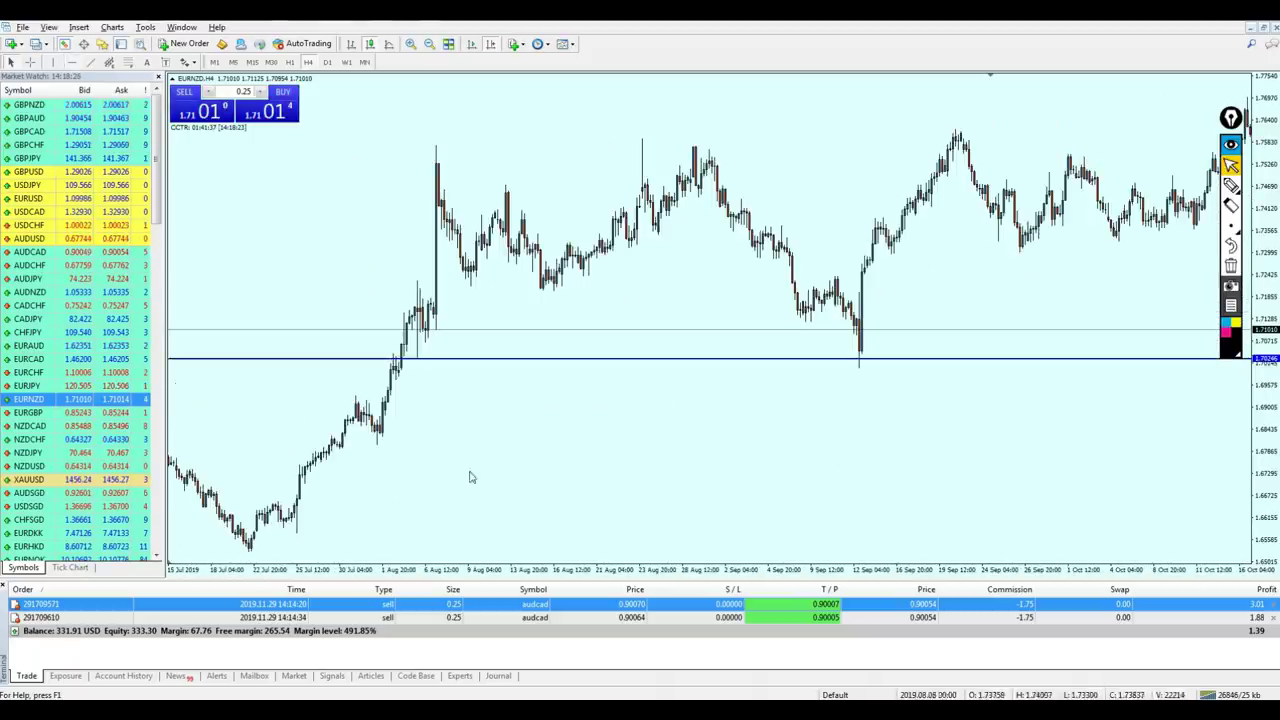
# Measure the distance from recent bars to the new level, return to the latest bars, and load EURGBP.
pyautogui.moveTo(991, 460); pyautogui.dragTo(523, 414)
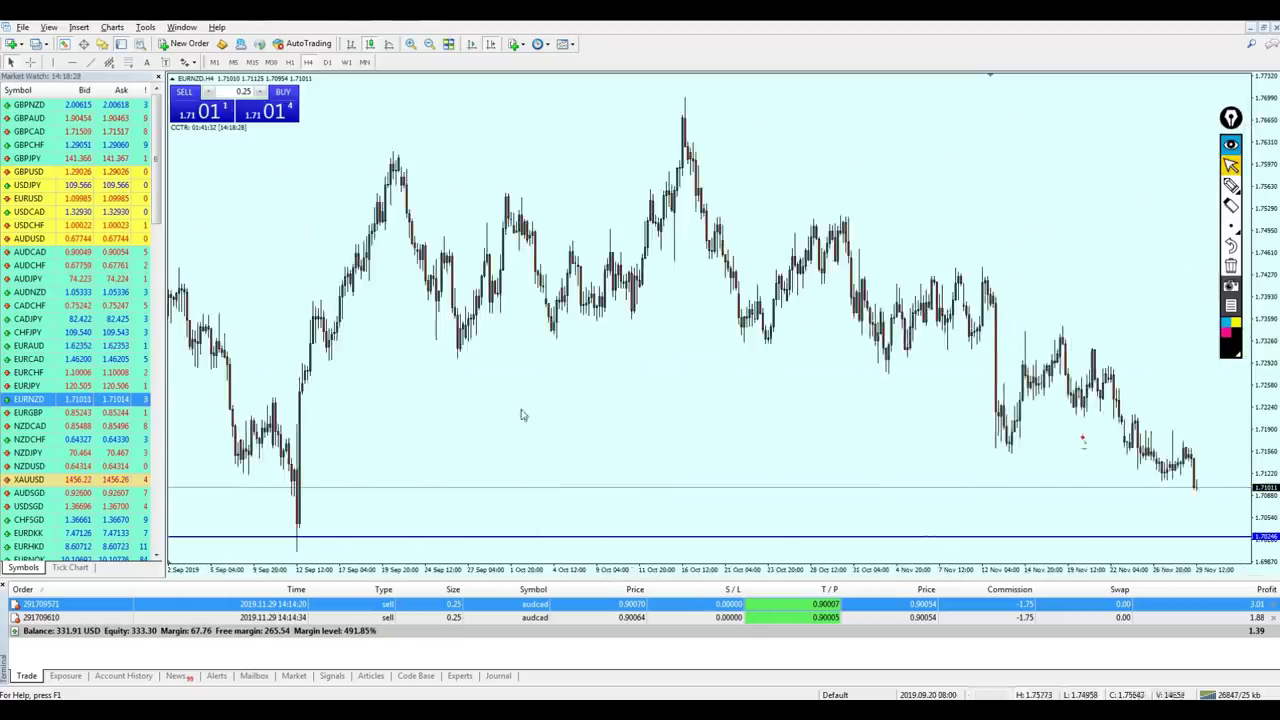
pyautogui.moveTo(877, 385); pyautogui.dragTo(760, 385)
pyautogui.middleClick(1080, 488)
pyautogui.moveTo(1077, 488); pyautogui.dragTo(1075, 456)
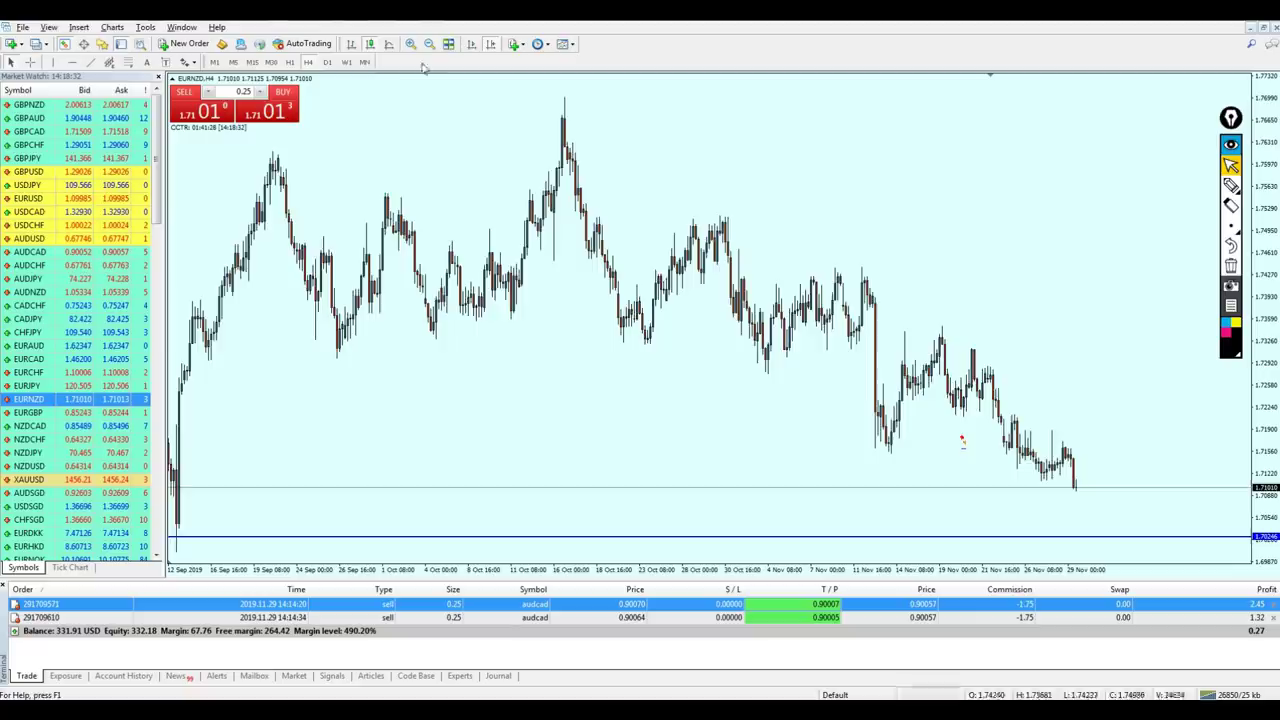
pyautogui.click(470, 47)
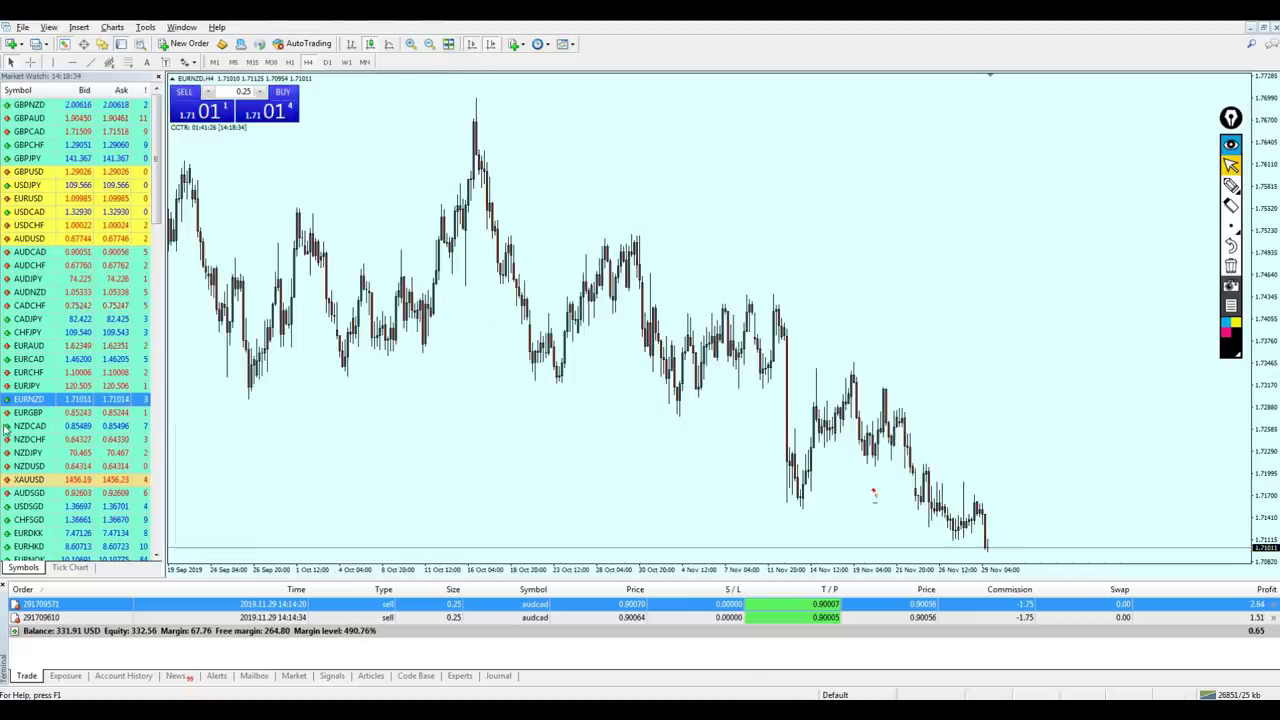
pyautogui.moveTo(28, 412); pyautogui.dragTo(597, 351)
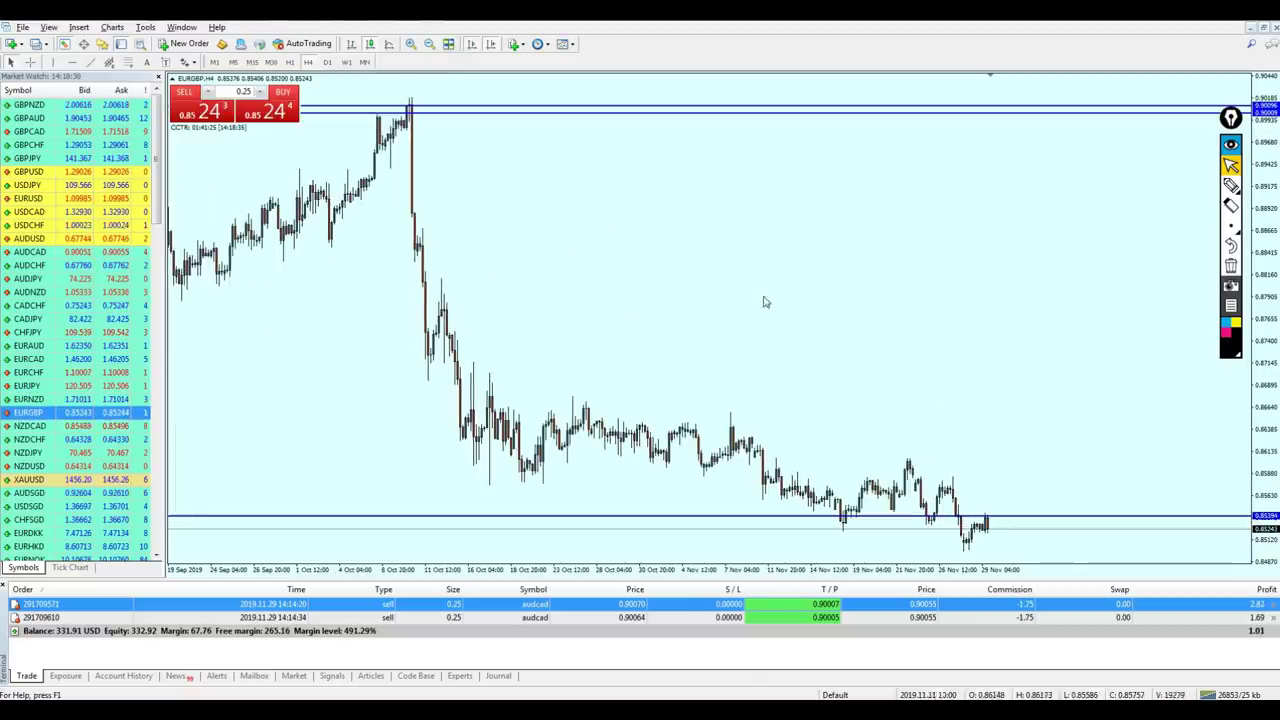
pyautogui.press('+')
pyautogui.press('+')
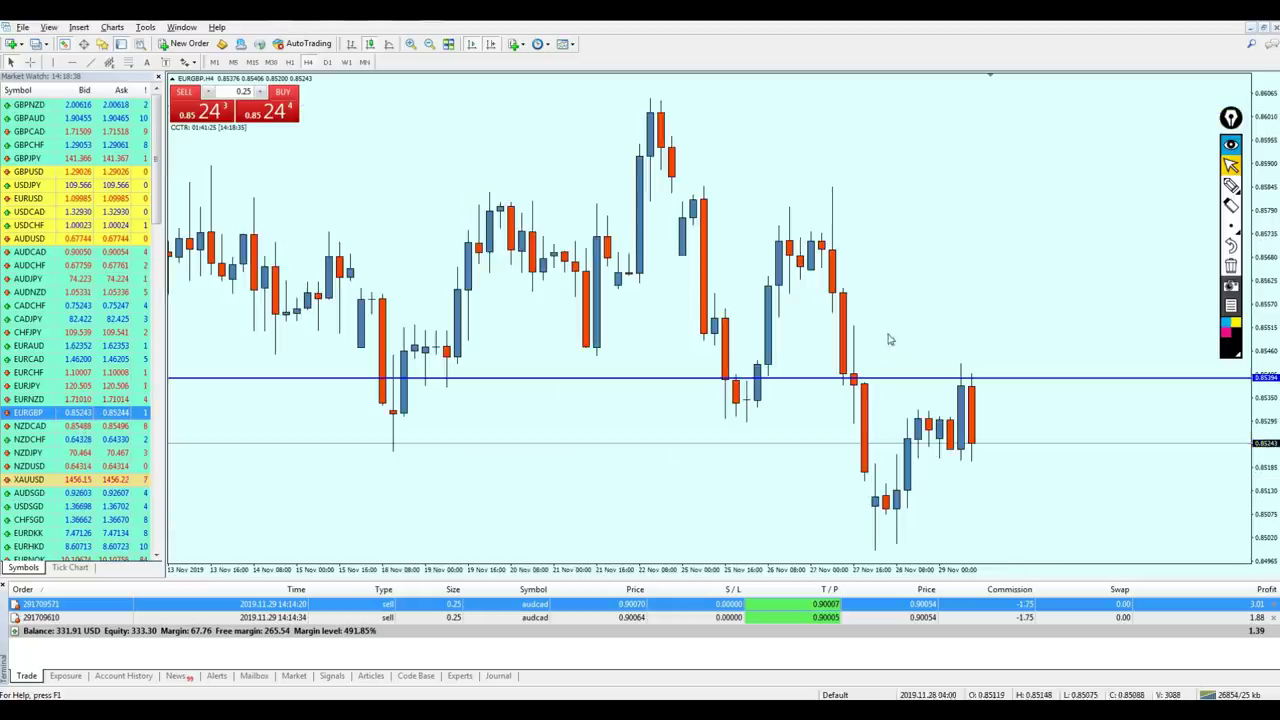
pyautogui.click(1231, 187)
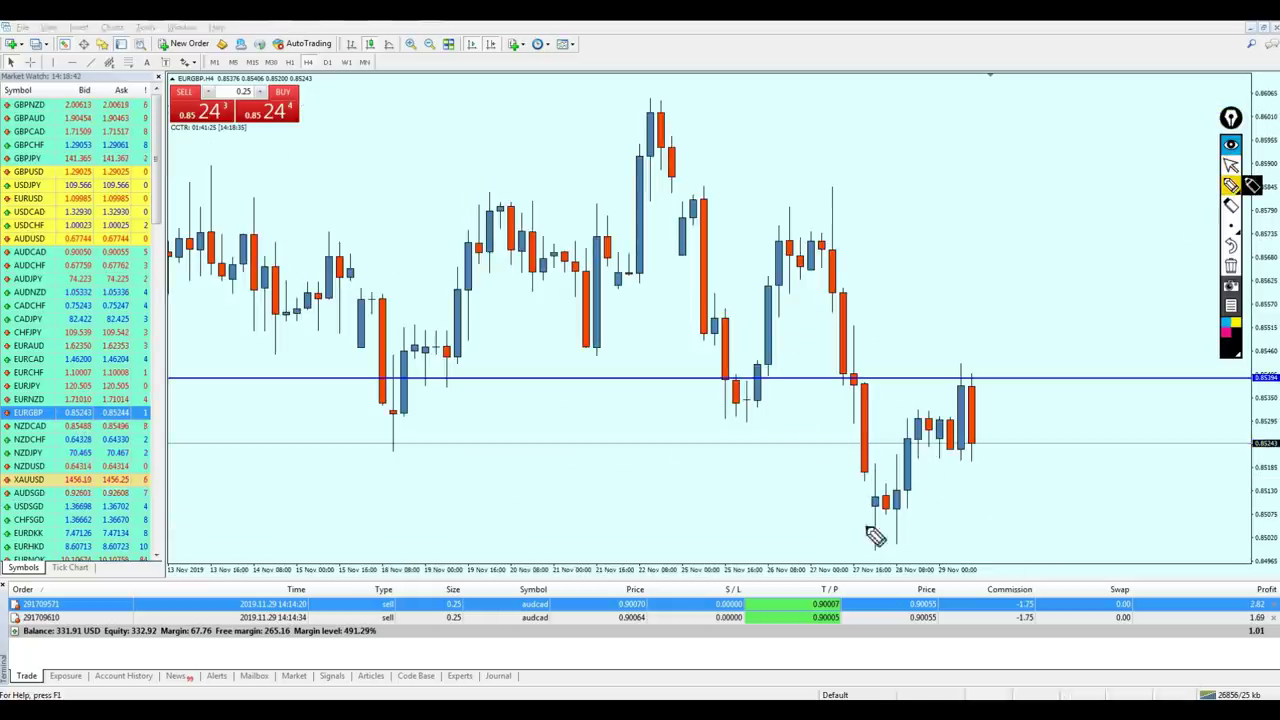
pyautogui.moveTo(830, 540)
pyautogui.mouseDown()
pyautogui.moveTo(1097, 523)
pyautogui.moveTo(845, 527)
pyautogui.mouseUp()
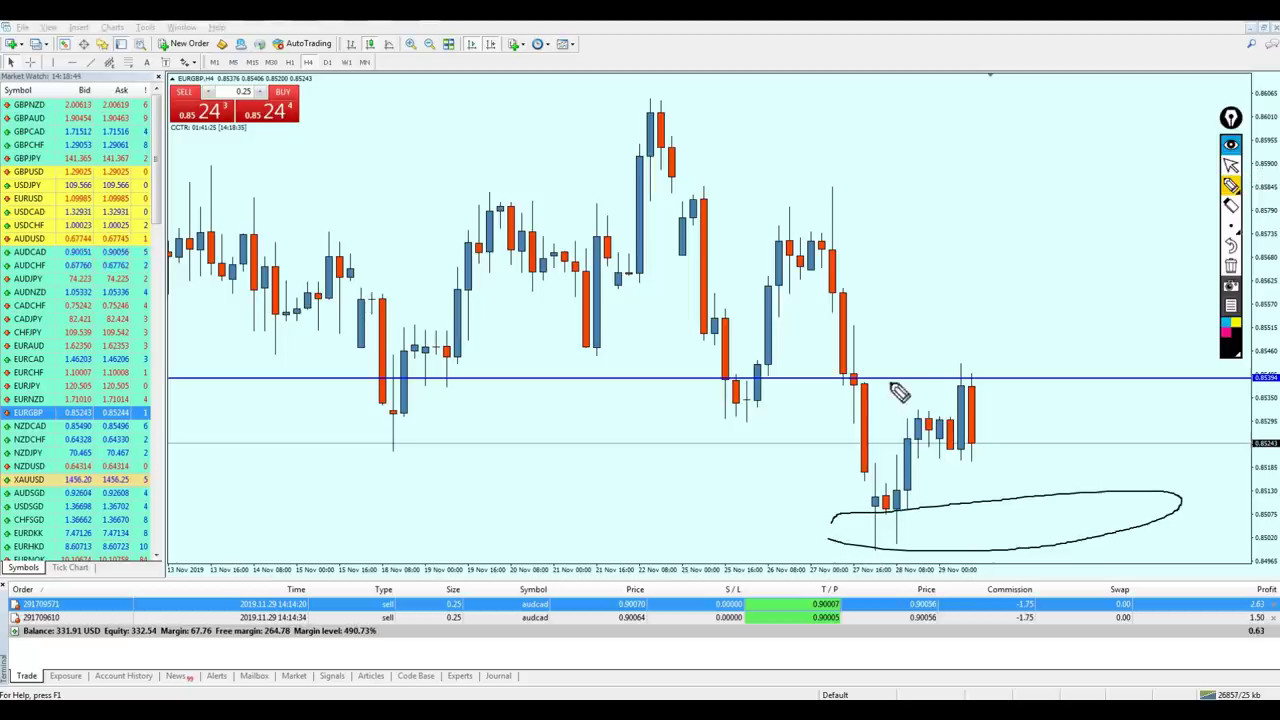
pyautogui.moveTo(880, 388)
pyautogui.mouseDown()
pyautogui.moveTo(1194, 352)
pyautogui.moveTo(815, 395)
pyautogui.mouseUp()
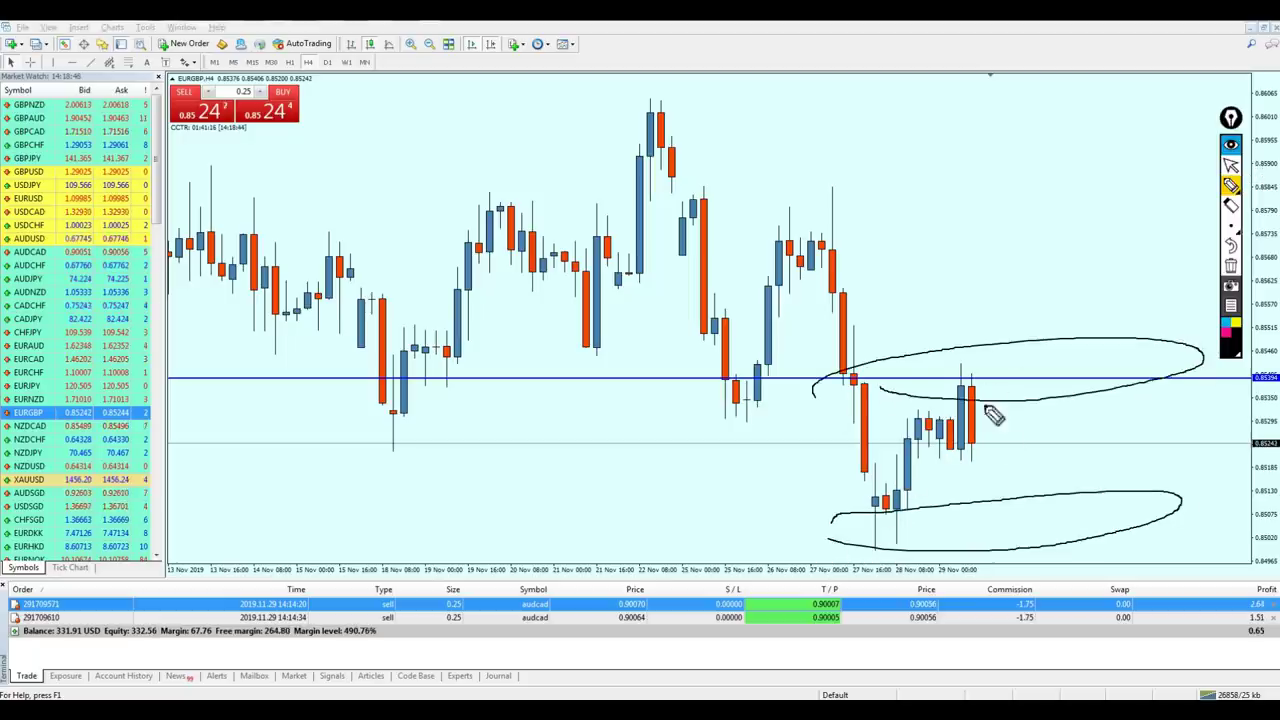
pyautogui.moveTo(988, 437); pyautogui.dragTo(1010, 510)
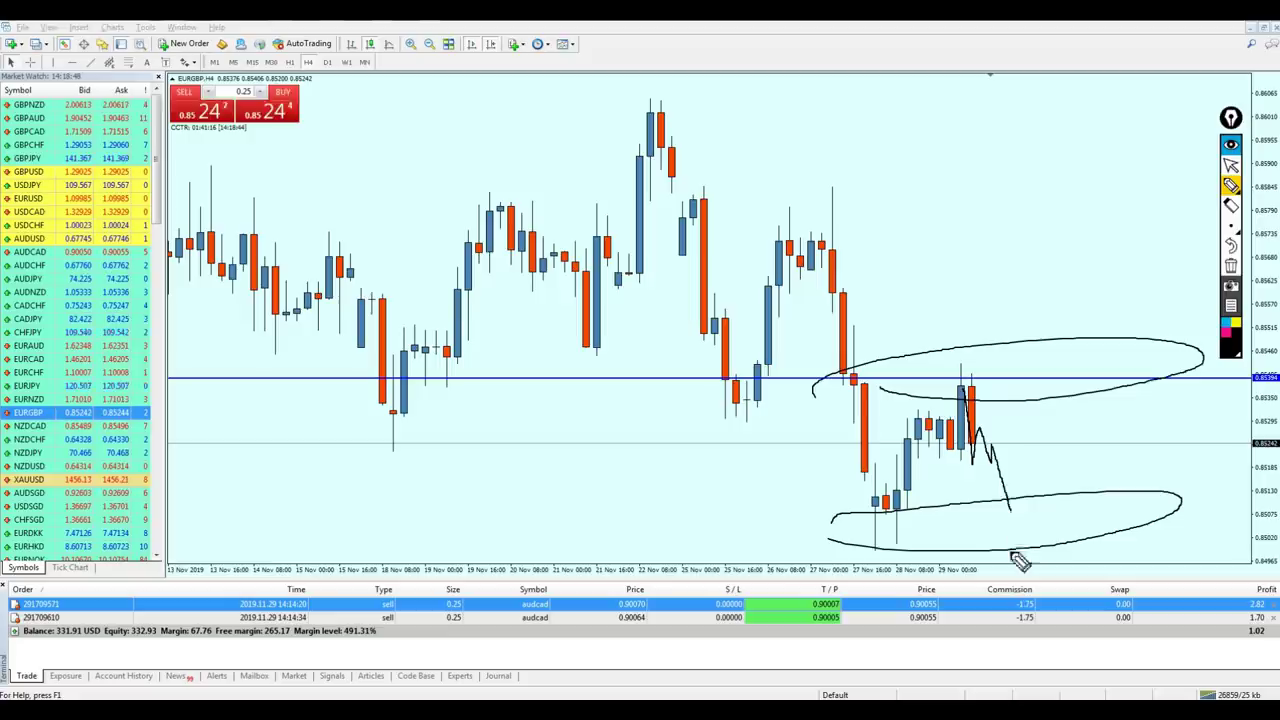
pyautogui.click(1230, 266)
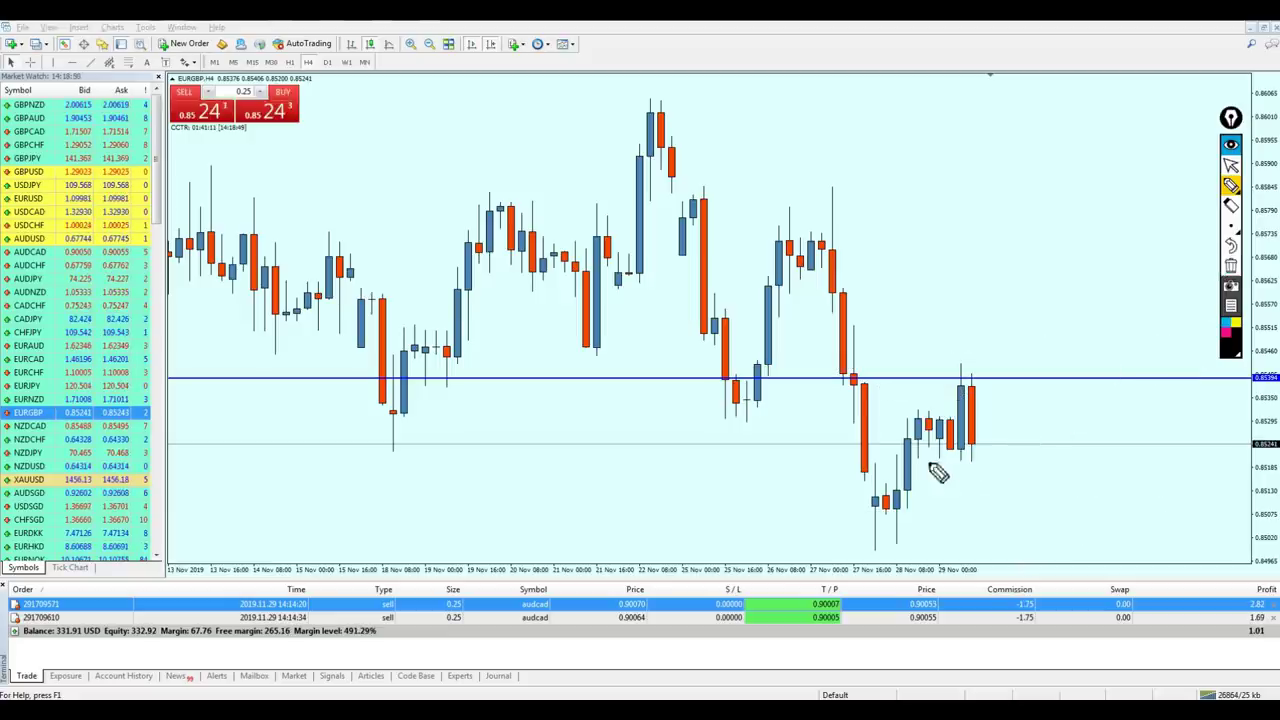
pyautogui.moveTo(929, 463)
pyautogui.mouseDown()
pyautogui.moveTo(1009, 454)
pyautogui.moveTo(920, 448)
pyautogui.moveTo(926, 437)
pyautogui.moveTo(937, 486)
pyautogui.moveTo(947, 455)
pyautogui.mouseUp()
pyautogui.click(1230, 266)
pyautogui.moveTo(963, 514); pyautogui.dragTo(976, 470)
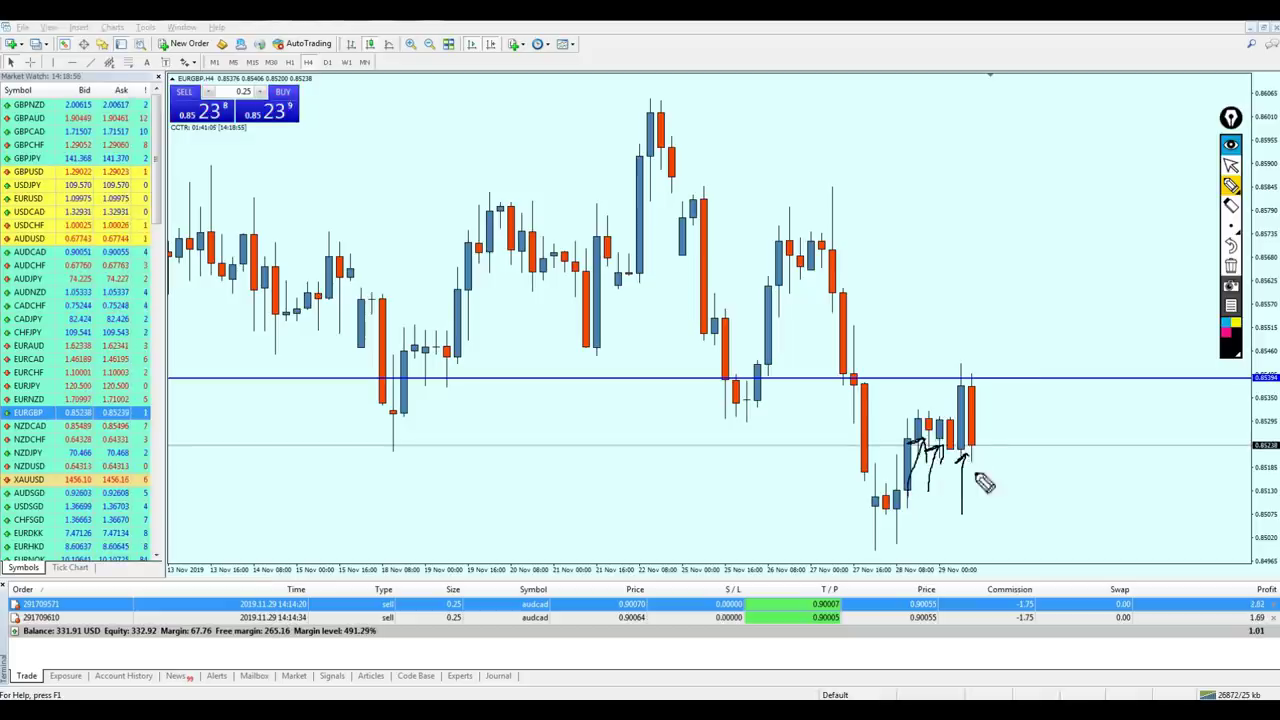
pyautogui.click(1230, 165)
pyautogui.click(1231, 268)
pyautogui.press('-')
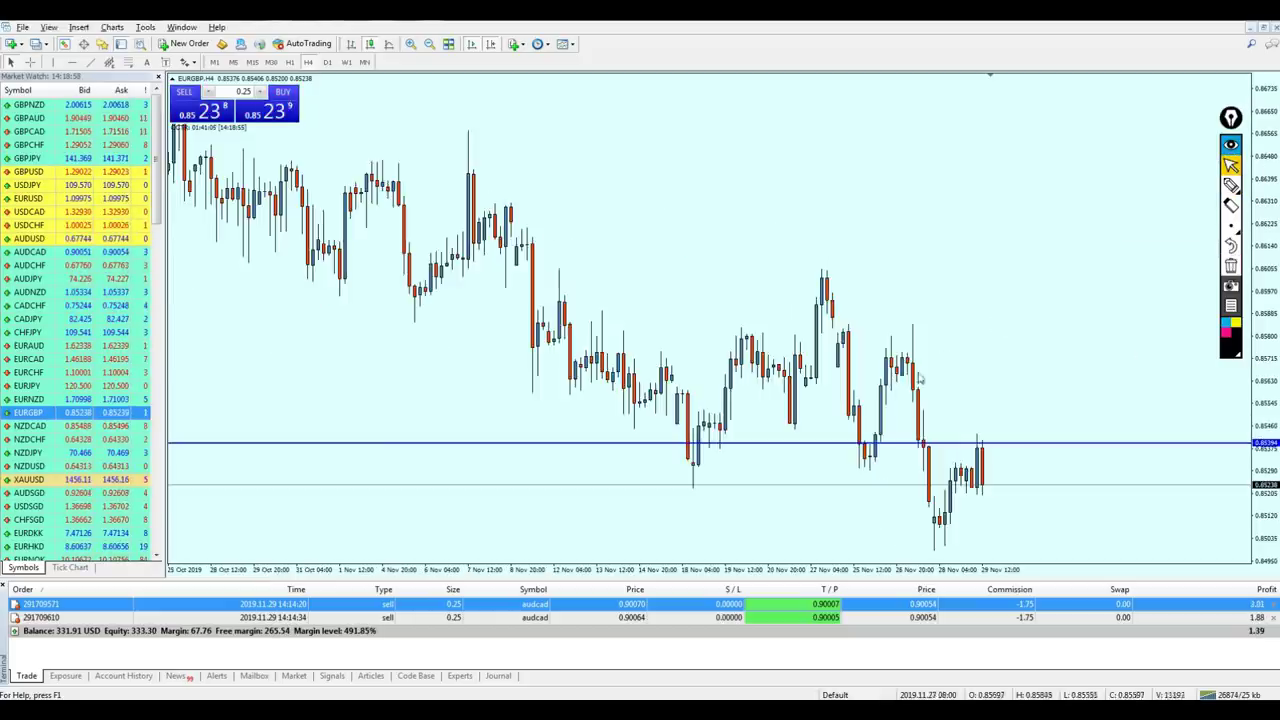
# Switch the chart through NZDCAD to NZDCHF and adjust the zoom.
pyautogui.moveTo(45, 427); pyautogui.dragTo(623, 334)
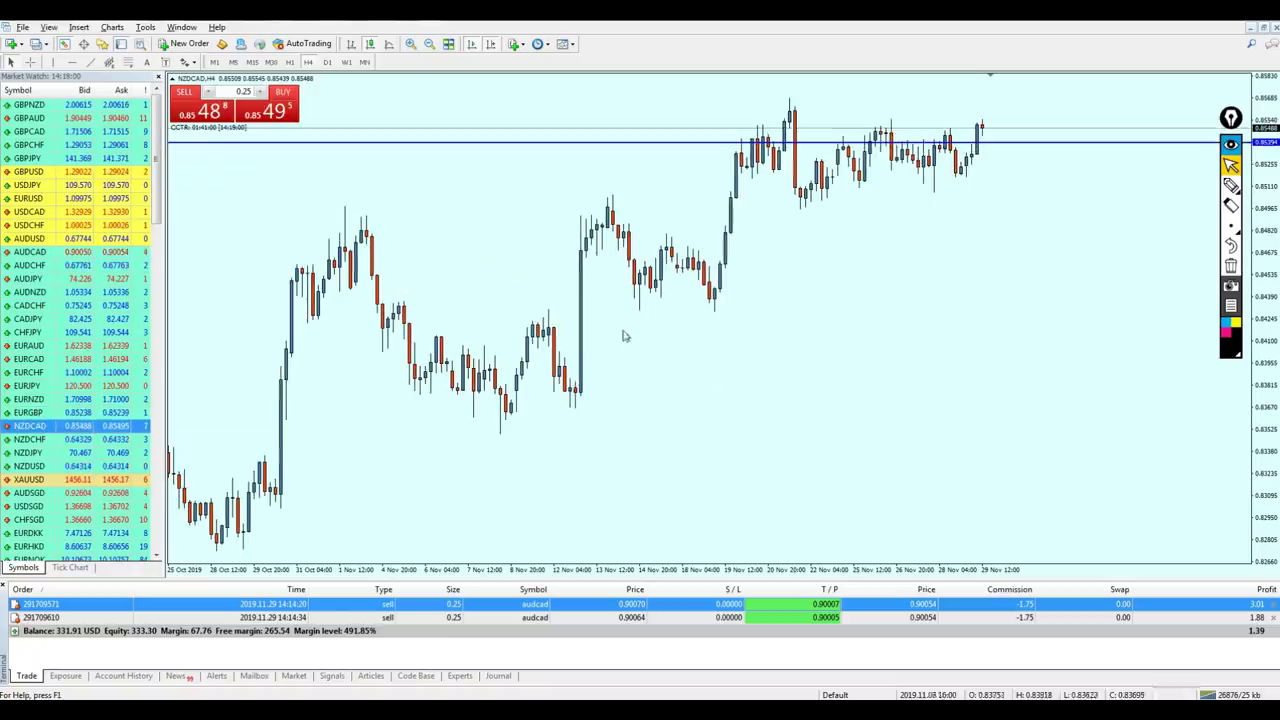
pyautogui.moveTo(40, 439); pyautogui.dragTo(460, 390)
pyautogui.press('-')
pyautogui.press('-')
pyautogui.press('+')
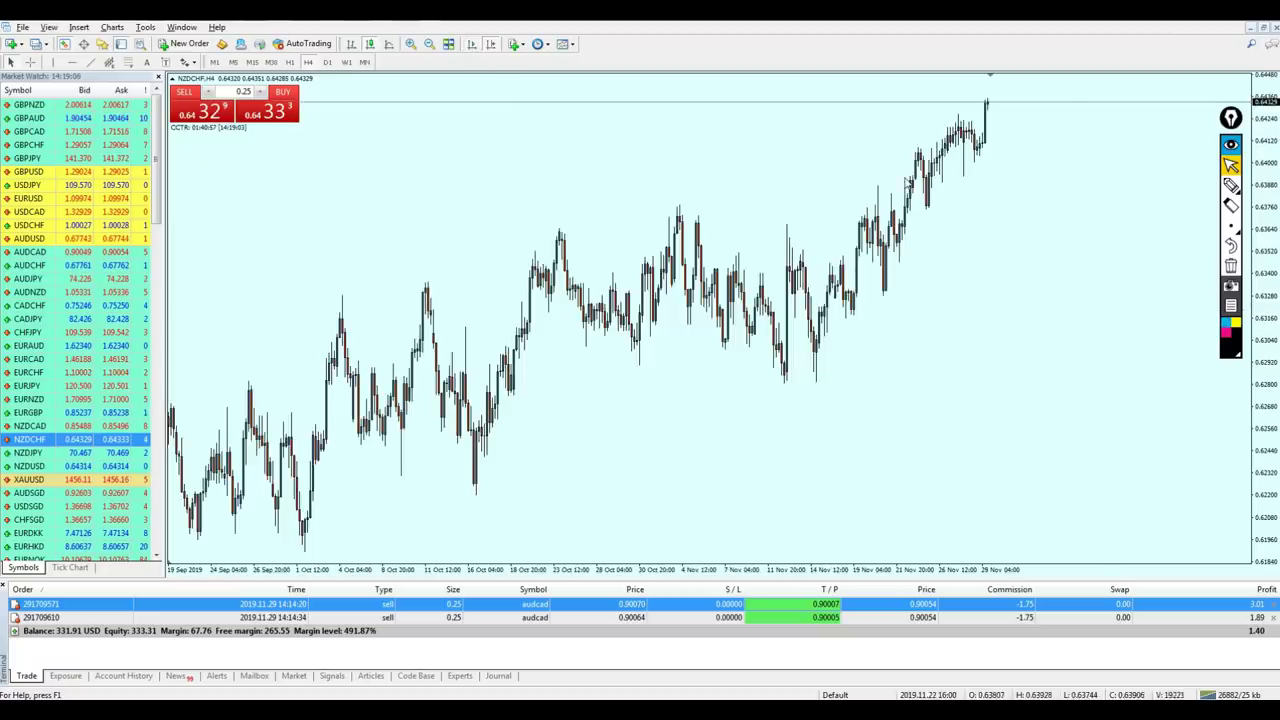
pyautogui.scroll(10, 906, 182)
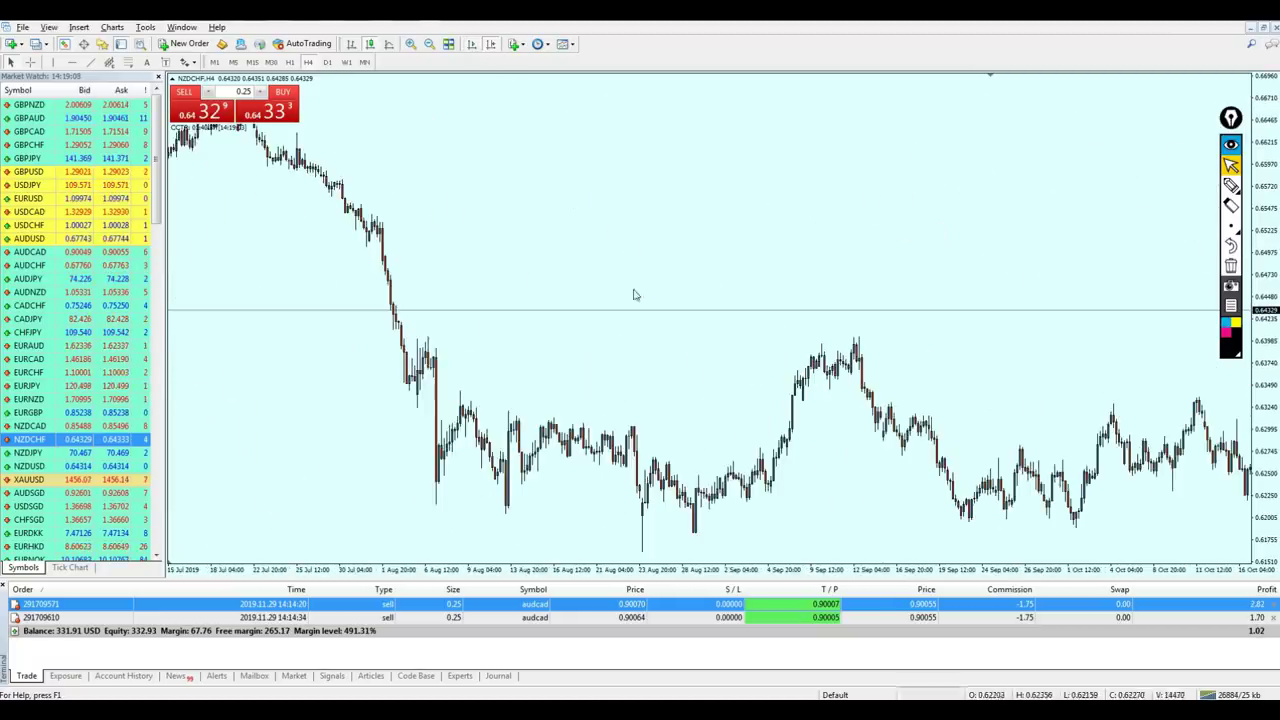
pyautogui.scroll(5, 413, 333)
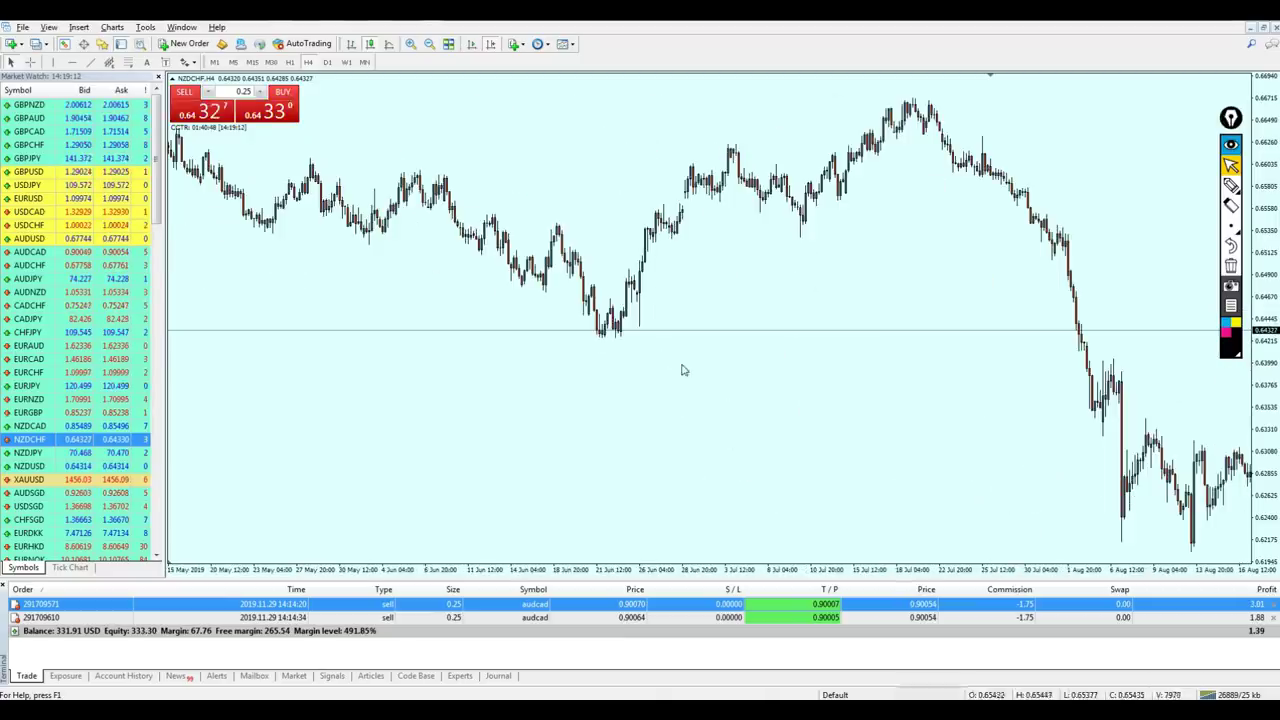
pyautogui.scroll(3, 683, 366)
pyautogui.scroll(8, 641, 338)
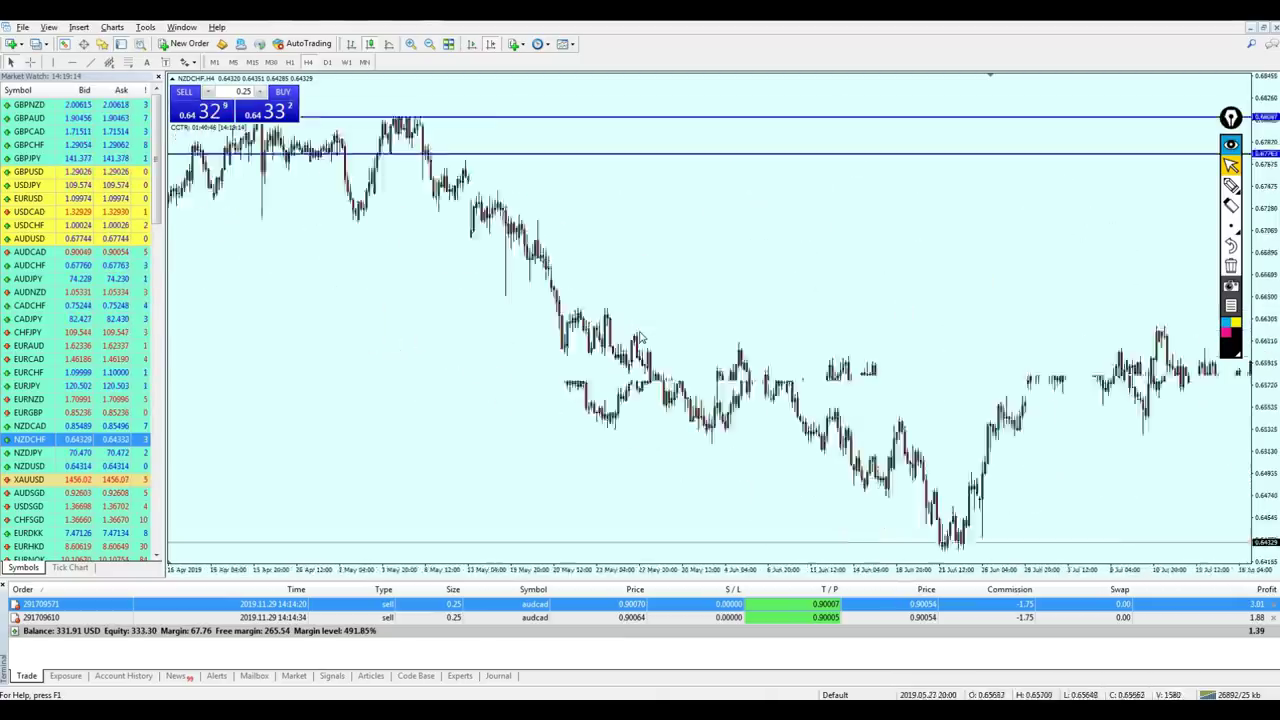
# Delete the upper and the remaining horizontal lines from NZDCHF.
pyautogui.doubleClick(720, 215)
pyautogui.press('Delete')
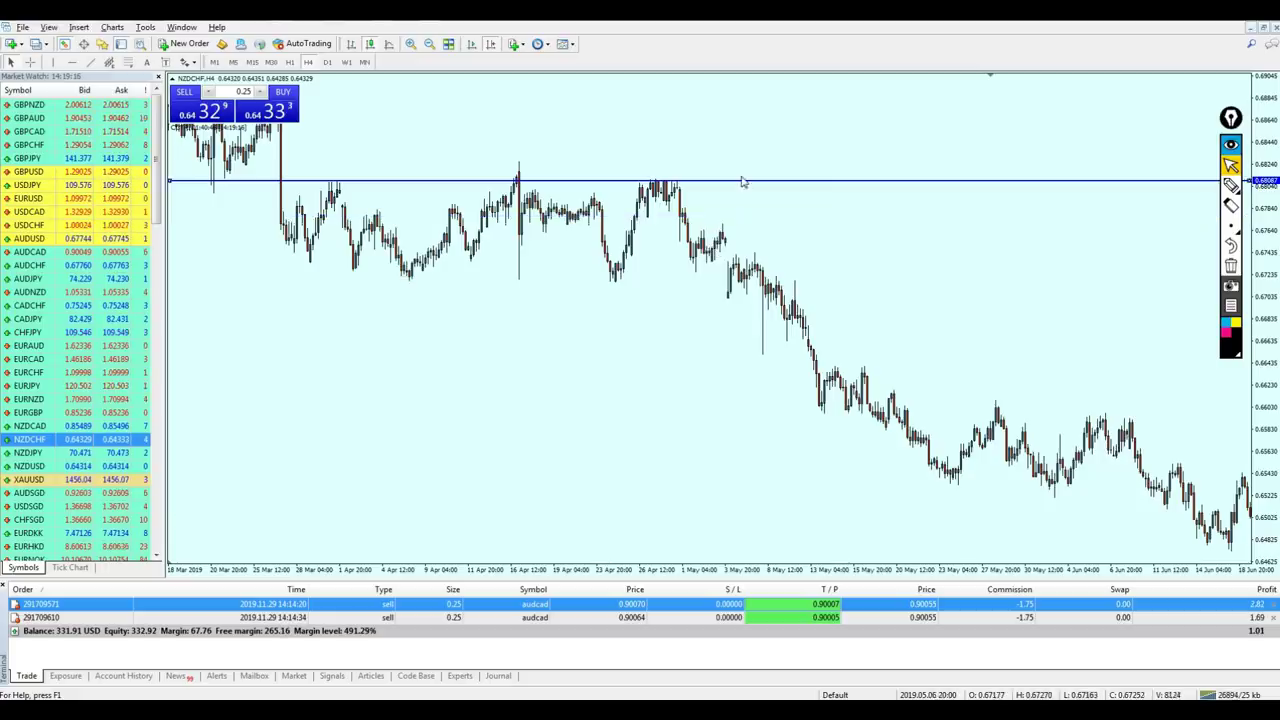
pyautogui.doubleClick(737, 180)
pyautogui.press('Delete')
pyautogui.scroll(12, 720, 322)
pyautogui.scroll(8, 720, 322)
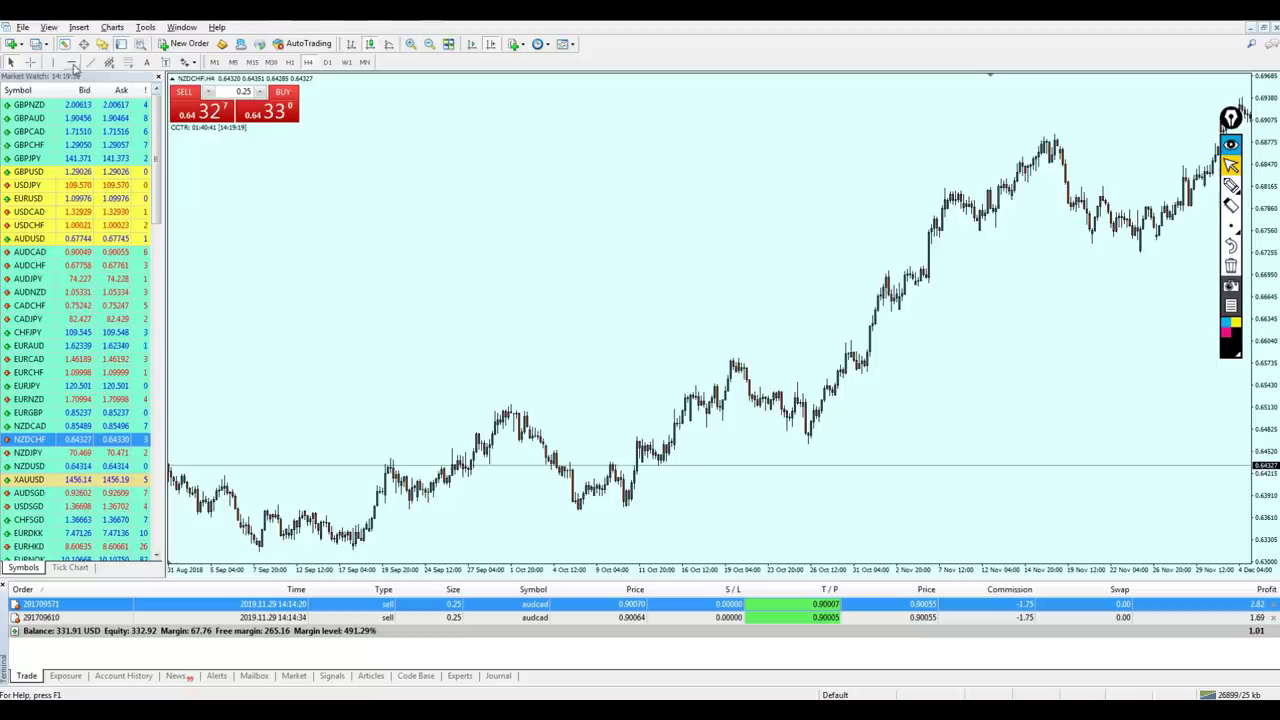
# Place a horizontal line at the current NZDCHF price, 0.64341, and return to the latest bars.
pyautogui.click(612, 465)
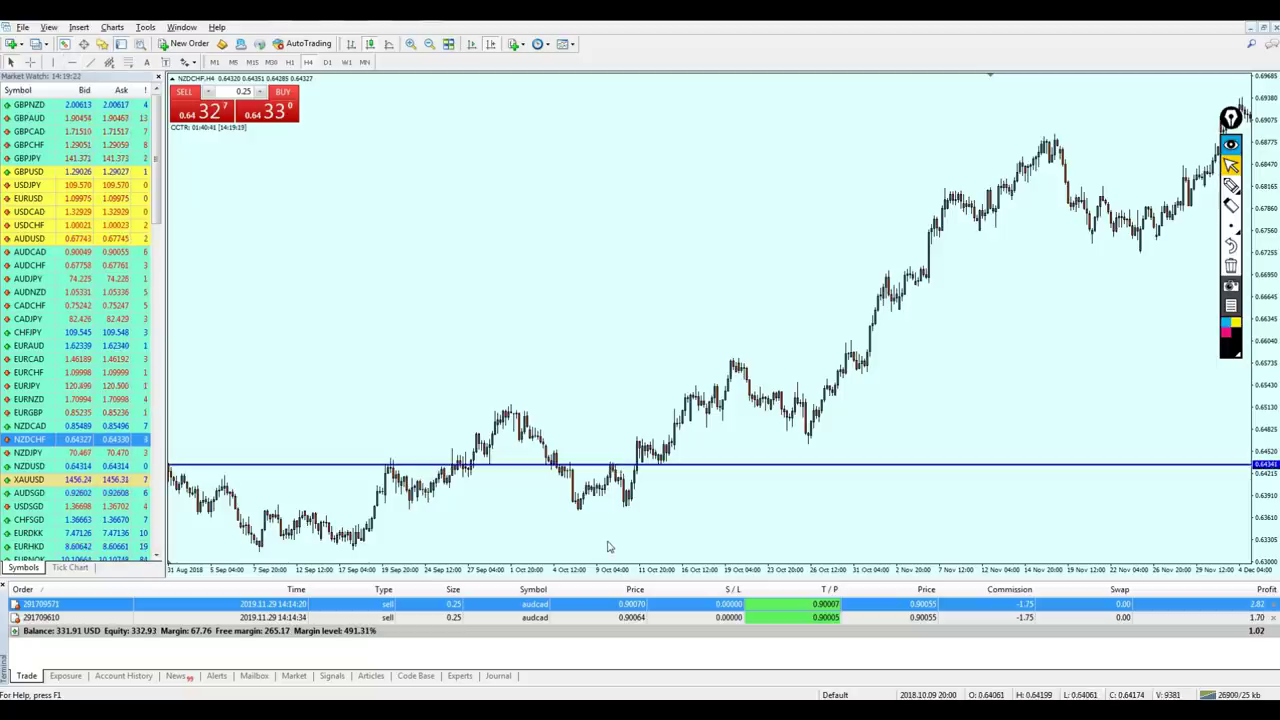
pyautogui.click(470, 44)
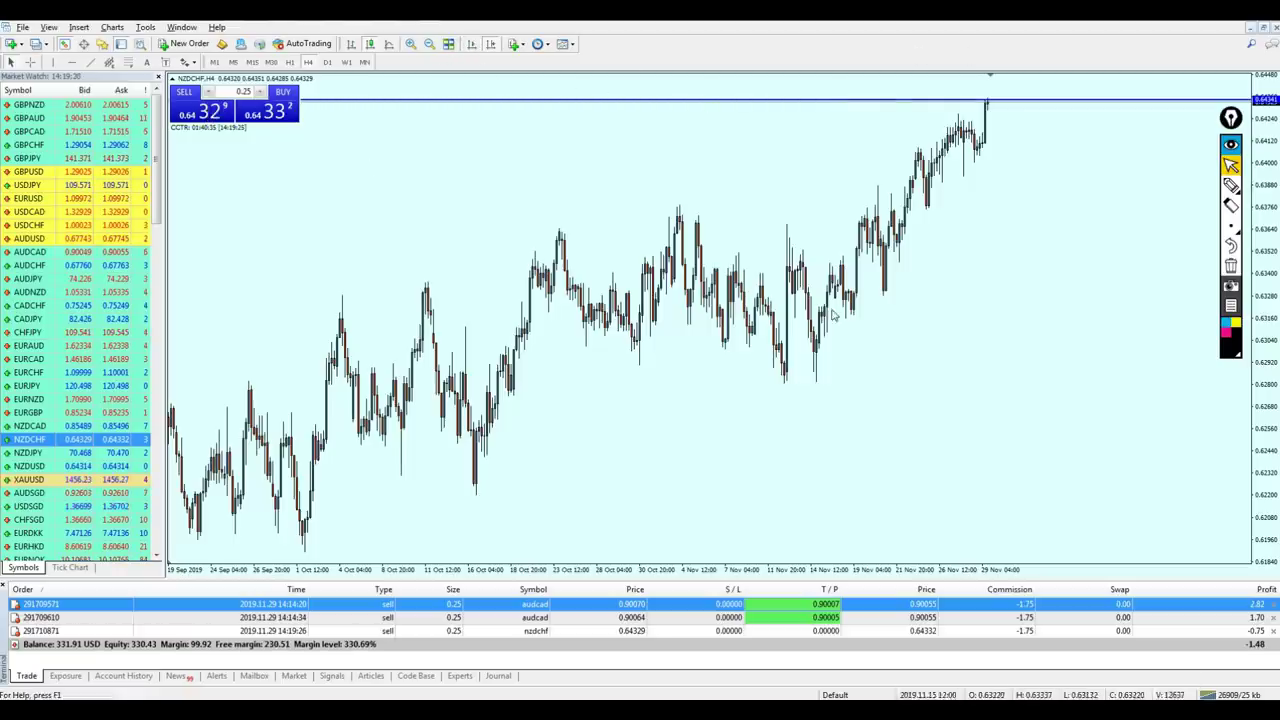
pyautogui.scroll(-10, 833, 315)
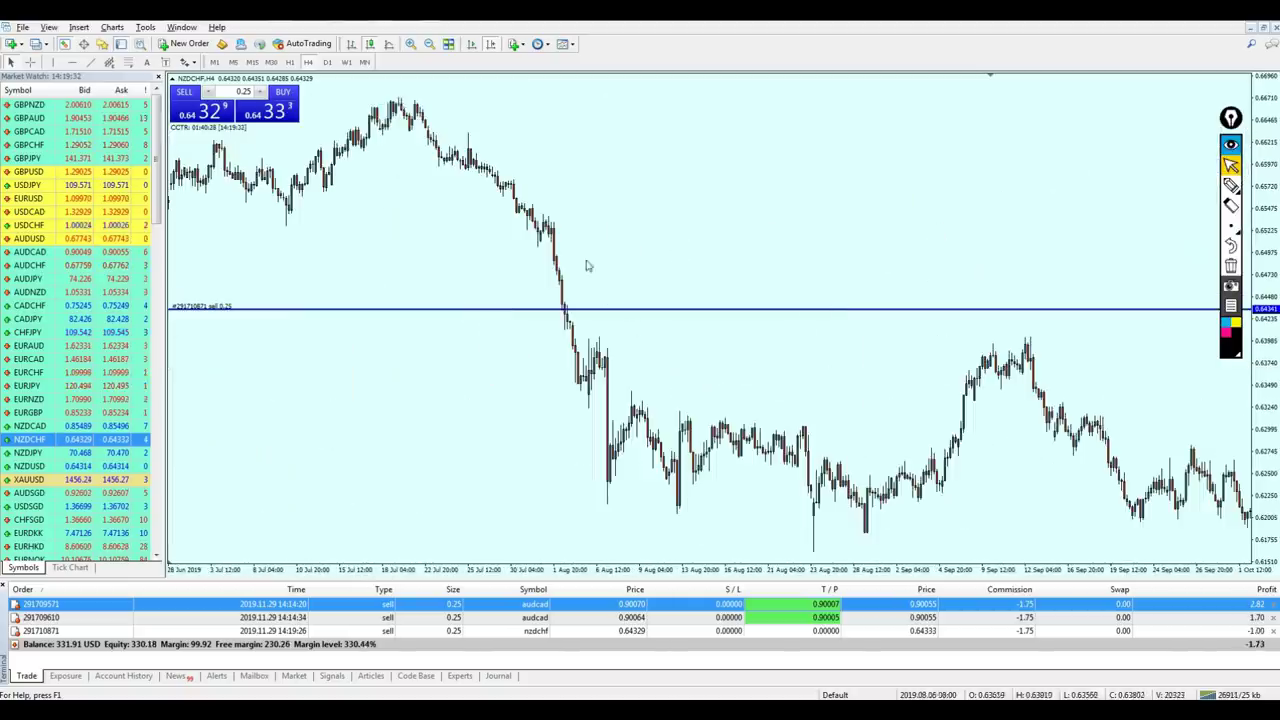
pyautogui.click(1231, 185)
pyautogui.moveTo(575, 216)
pyautogui.mouseDown()
pyautogui.moveTo(600, 362)
pyautogui.moveTo(550, 315)
pyautogui.moveTo(578, 245)
pyautogui.mouseUp()
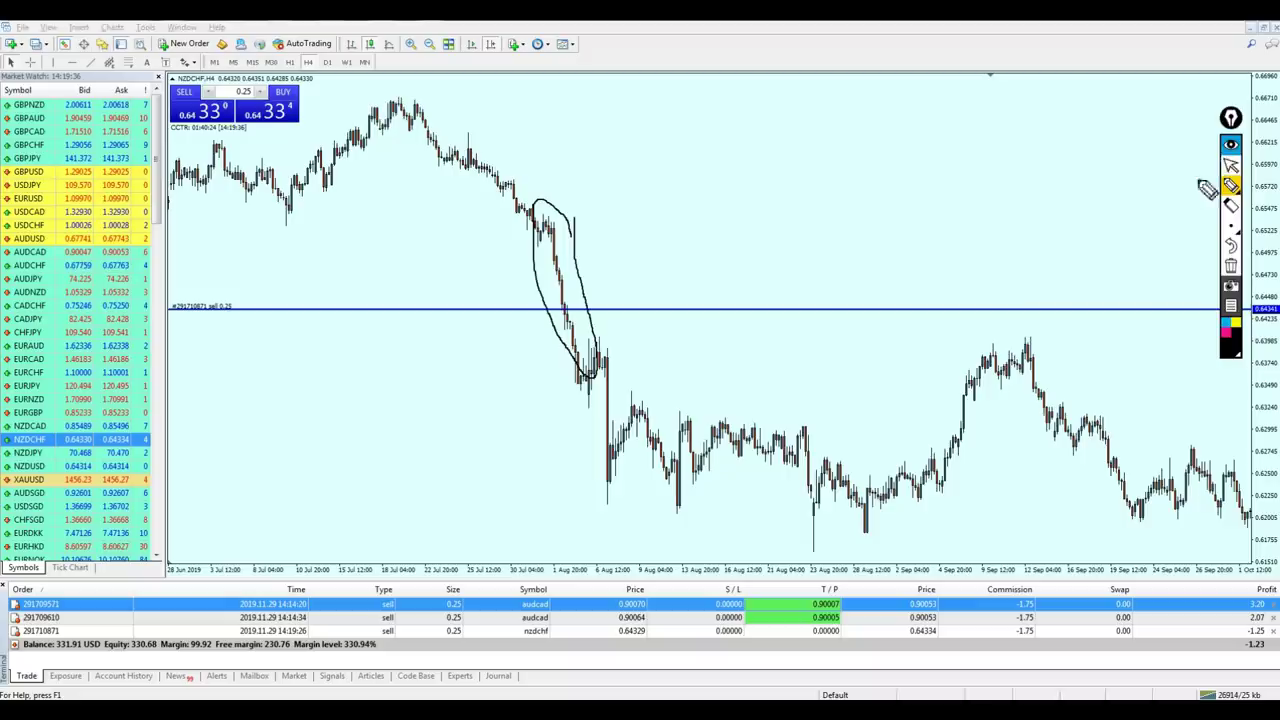
pyautogui.click(1231, 165)
pyautogui.click(1231, 265)
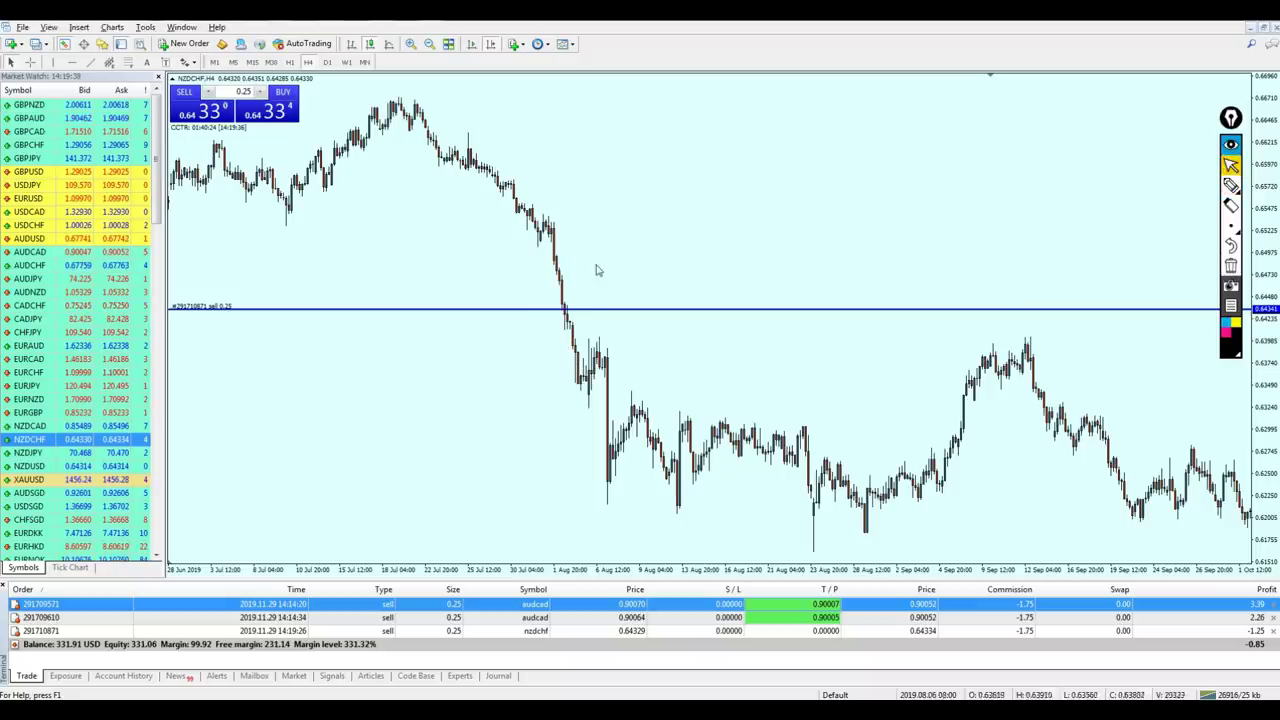
pyautogui.scroll(5, 598, 272)
pyautogui.click(1231, 185)
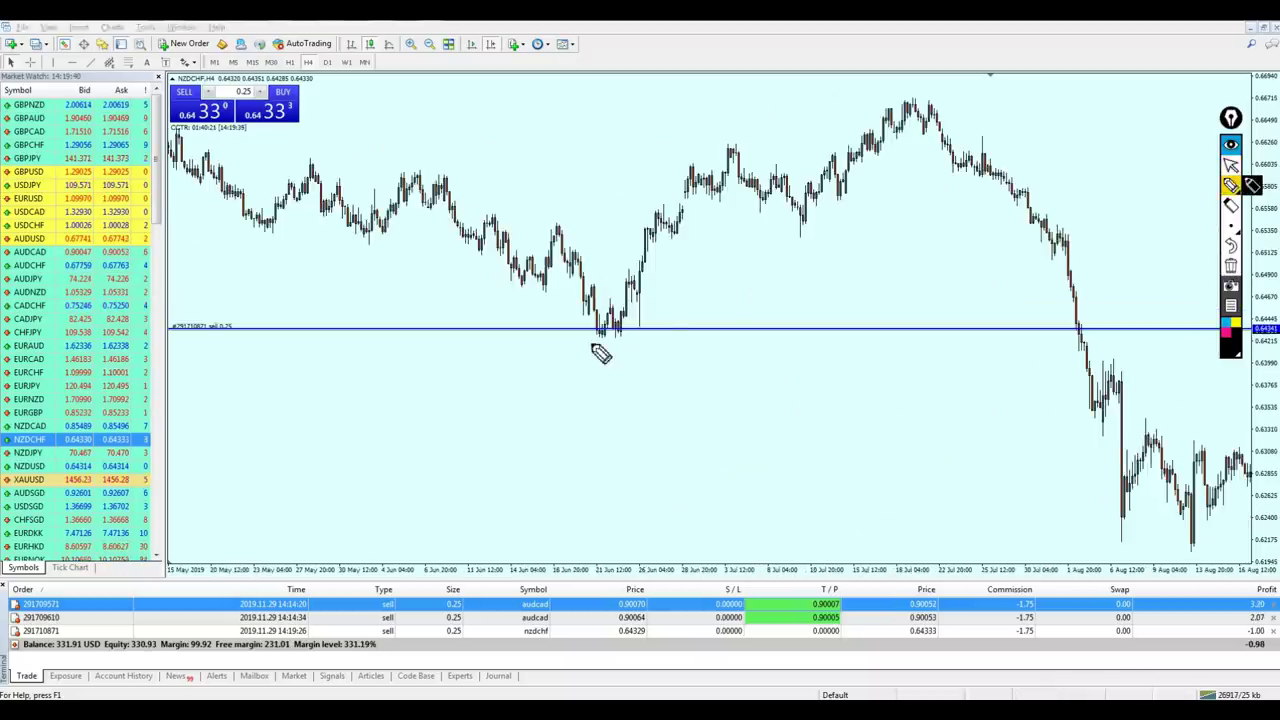
pyautogui.moveTo(600, 349)
pyautogui.mouseDown()
pyautogui.moveTo(686, 331)
pyautogui.moveTo(636, 368)
pyautogui.mouseUp()
pyautogui.click(1231, 165)
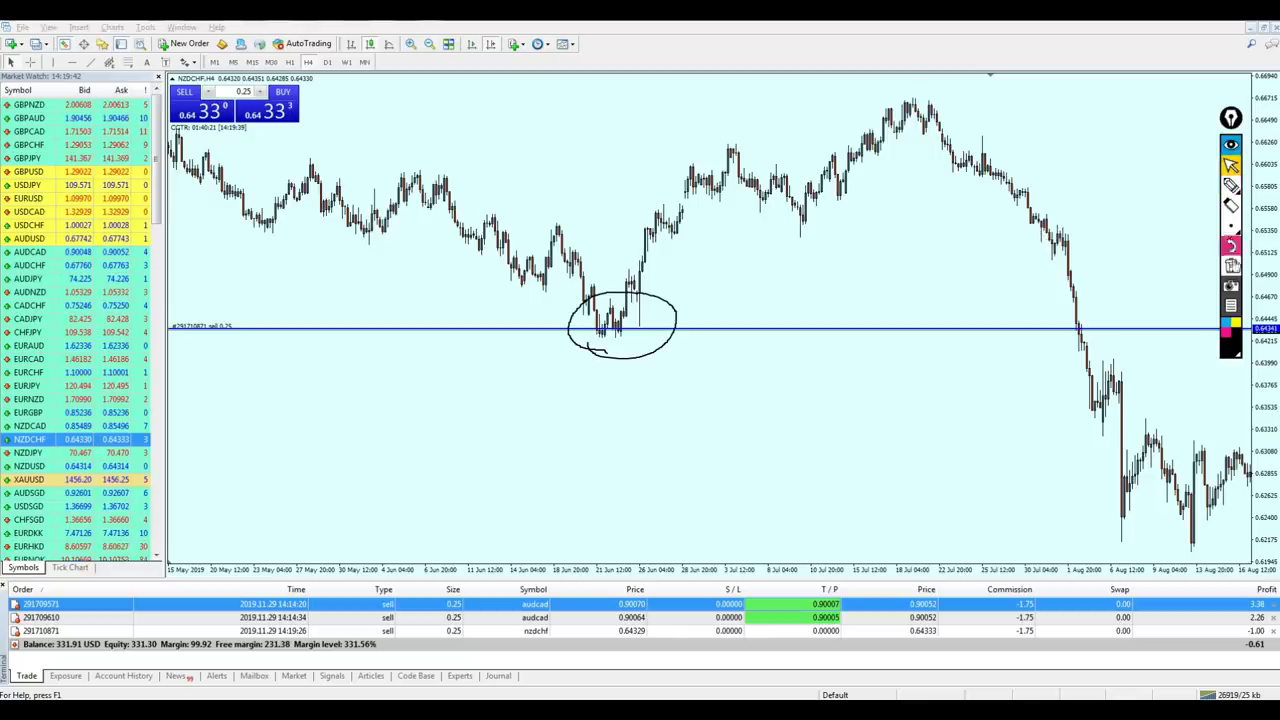
pyautogui.click(1231, 265)
pyautogui.scroll(10, 663, 377)
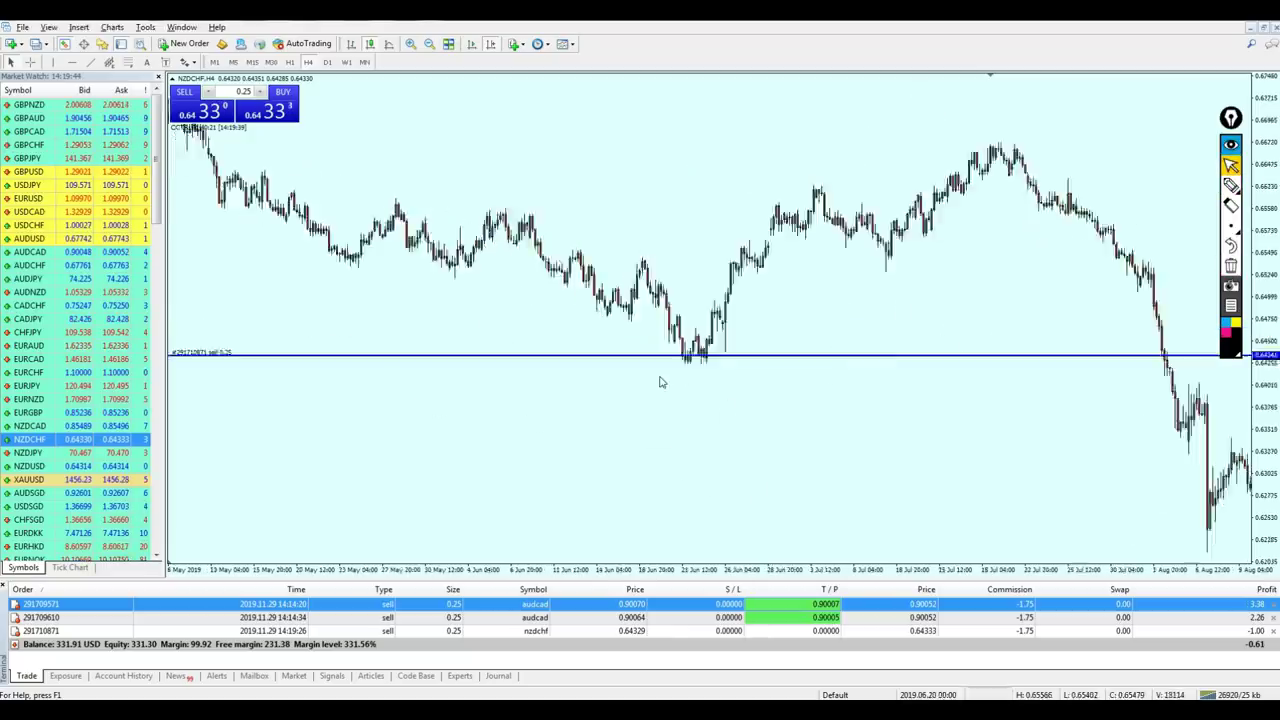
pyautogui.scroll(15, 660, 382)
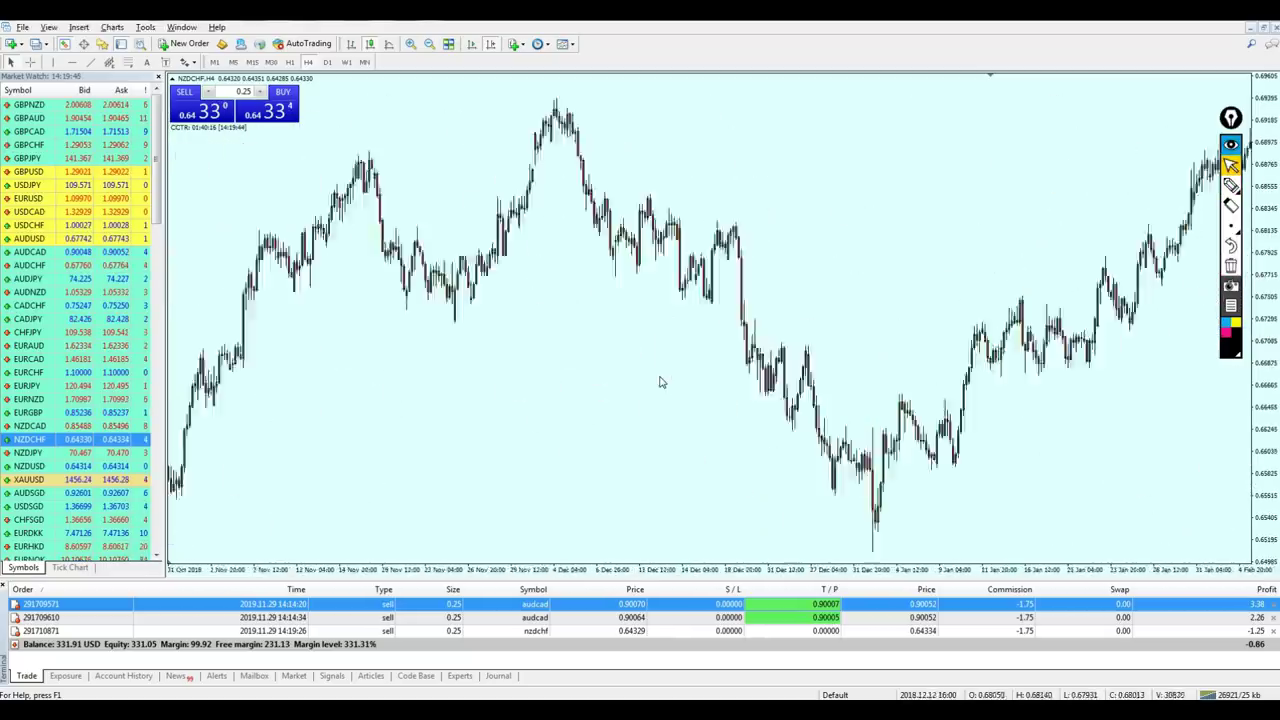
pyautogui.scroll(4, 660, 382)
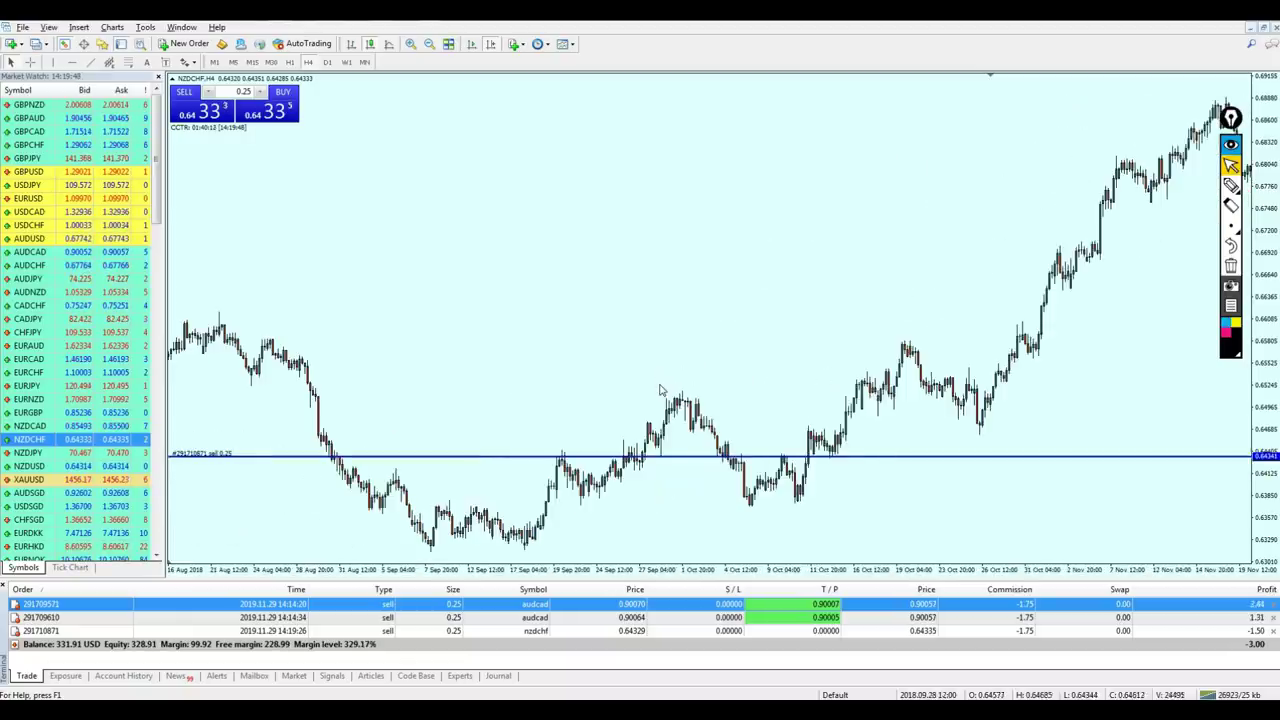
pyautogui.click(1231, 185)
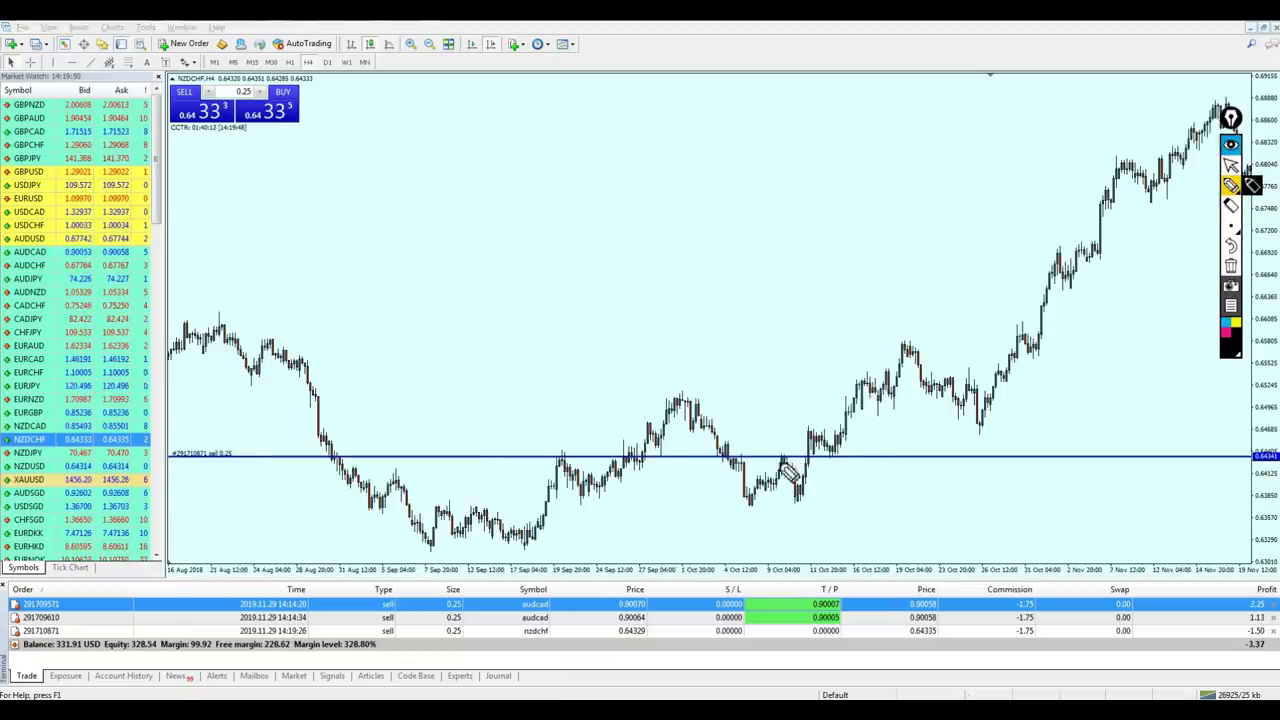
pyautogui.moveTo(772, 468); pyautogui.dragTo(803, 466)
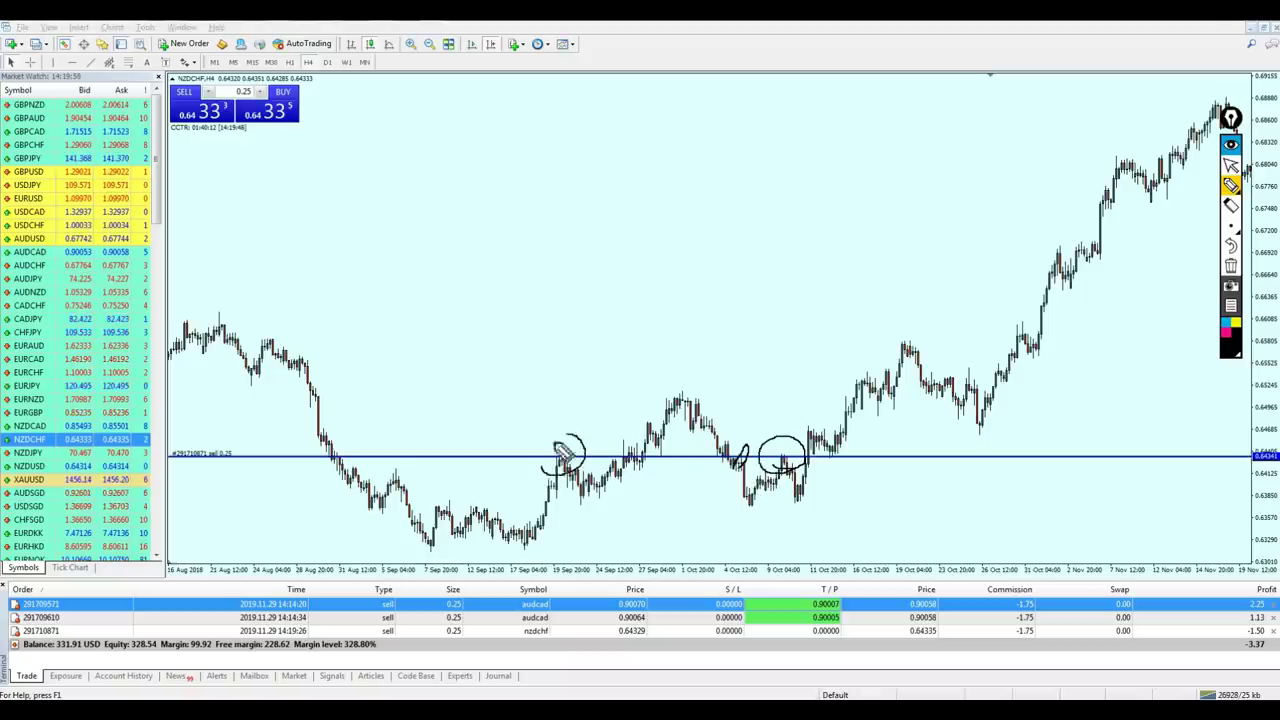
pyautogui.moveTo(560, 462); pyautogui.dragTo(566, 496)
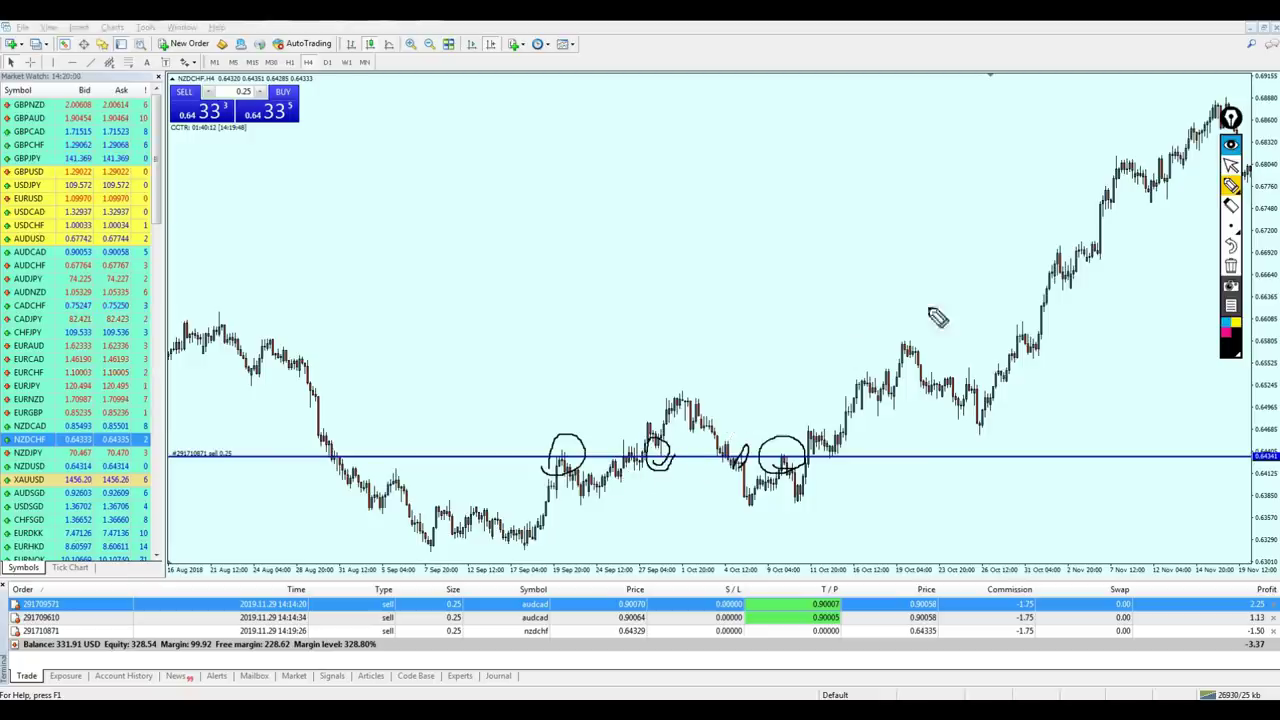
pyautogui.click(1231, 265)
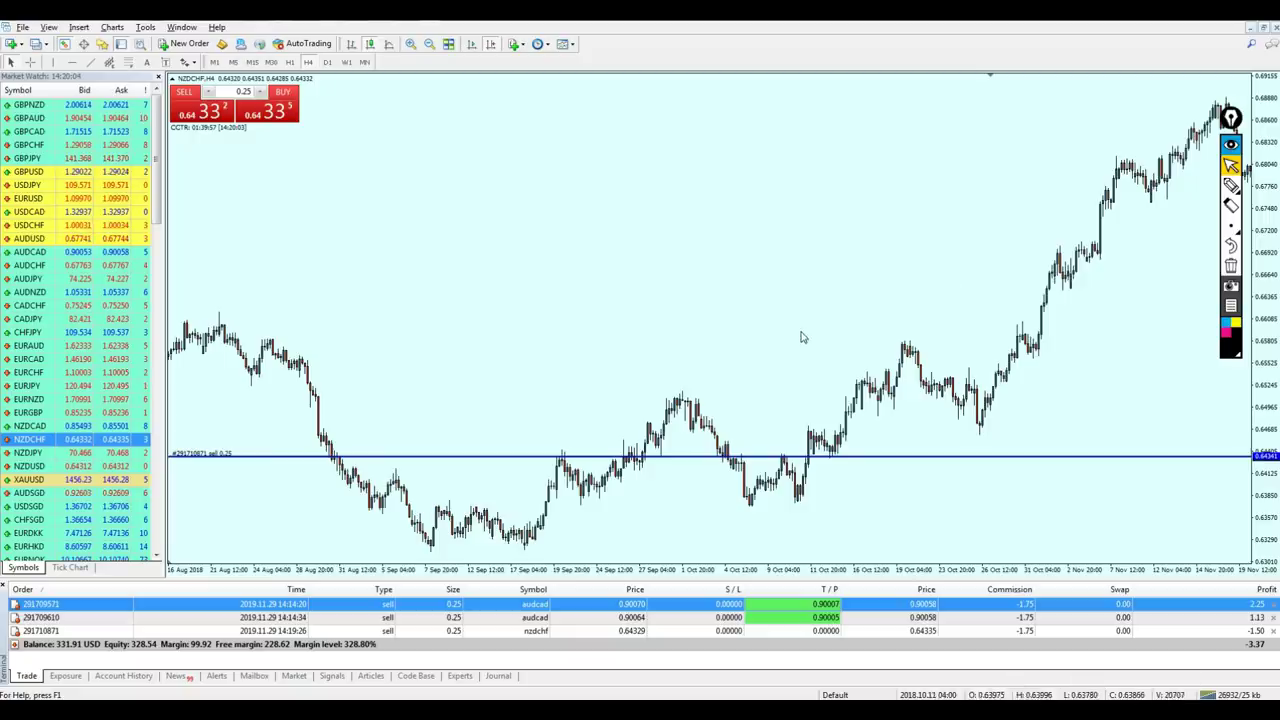
# Jump to the latest bars, zoom in, and drag the sell order's take profit down to 0.64189.
pyautogui.press('End')
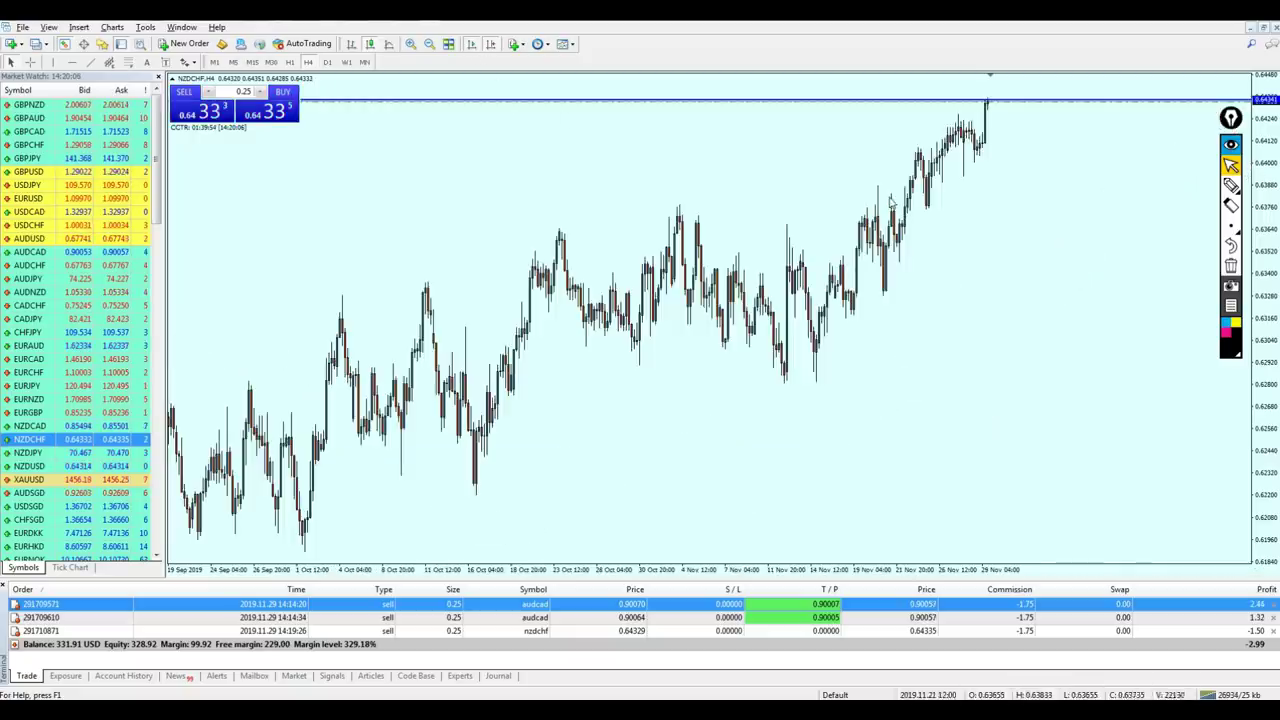
pyautogui.press('+')
pyautogui.press('+')
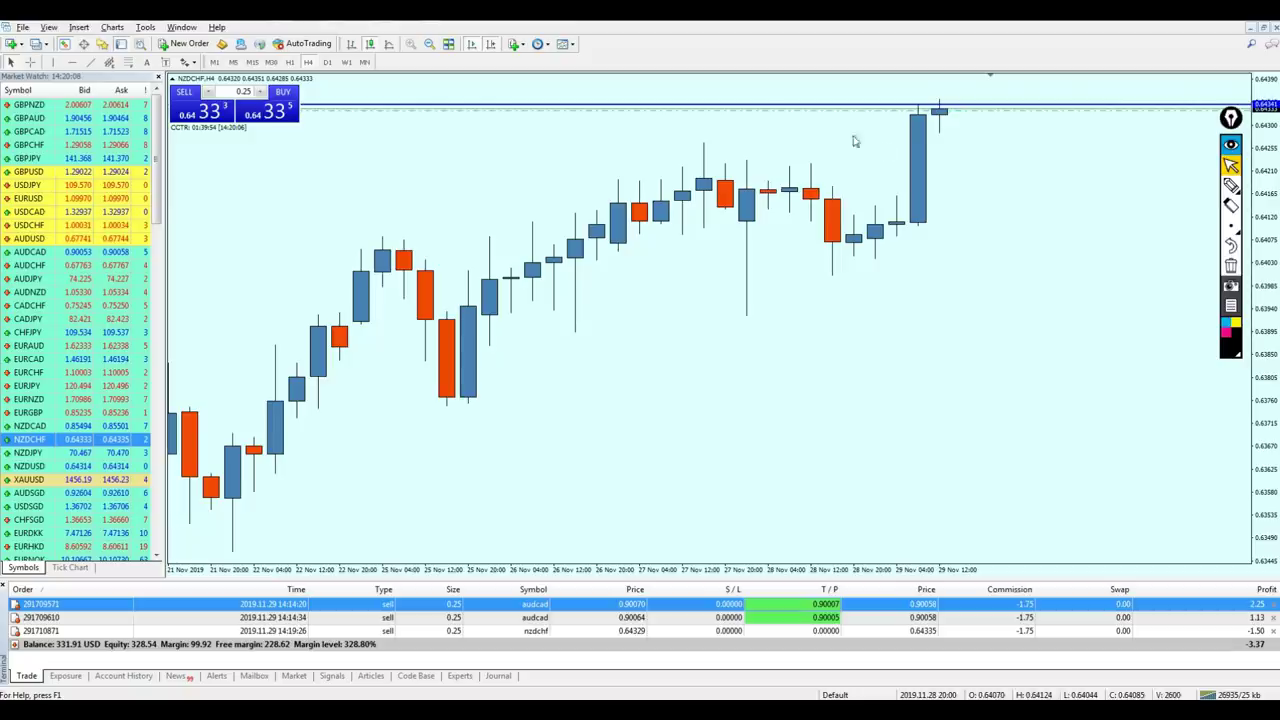
pyautogui.moveTo(949, 117); pyautogui.dragTo(944, 188)
# Circle the latest candle top and mark a level freehand, then clear the sketches and zoom out.
pyautogui.click(1231, 186)
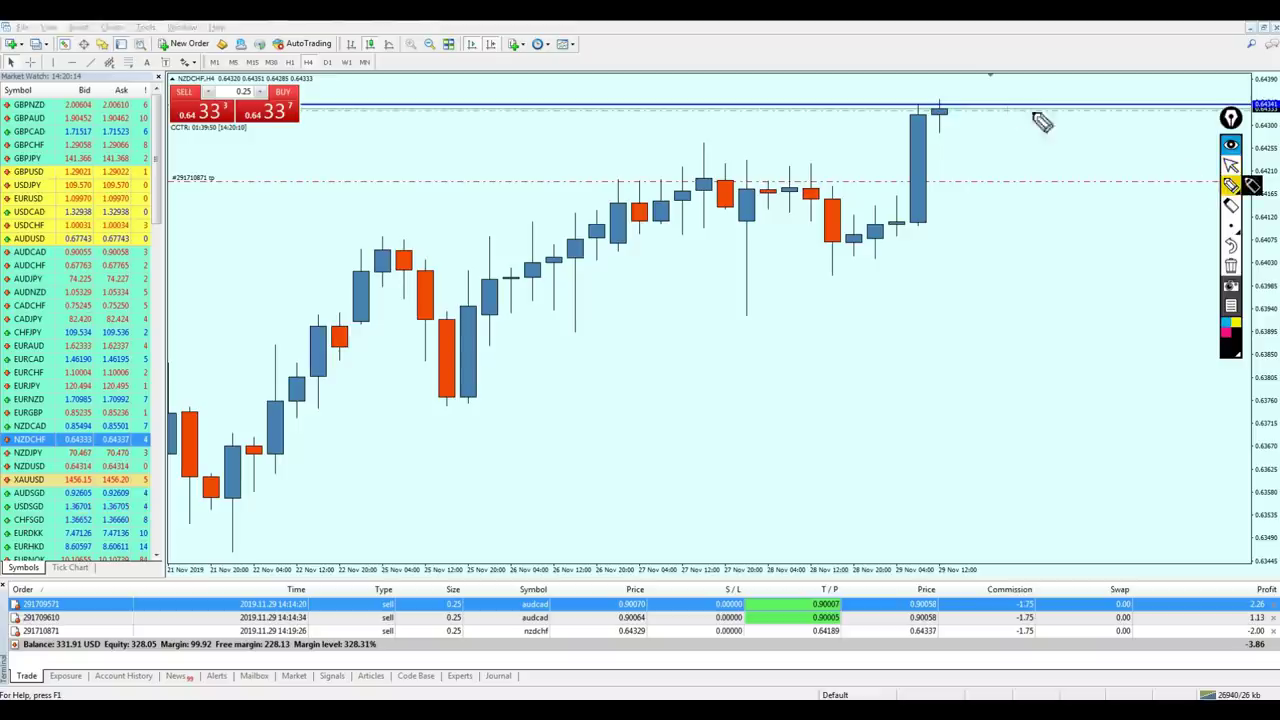
pyautogui.moveTo(908, 120)
pyautogui.mouseDown()
pyautogui.moveTo(937, 120)
pyautogui.moveTo(928, 111)
pyautogui.moveTo(941, 188)
pyautogui.moveTo(914, 197)
pyautogui.moveTo(928, 222)
pyautogui.mouseUp()
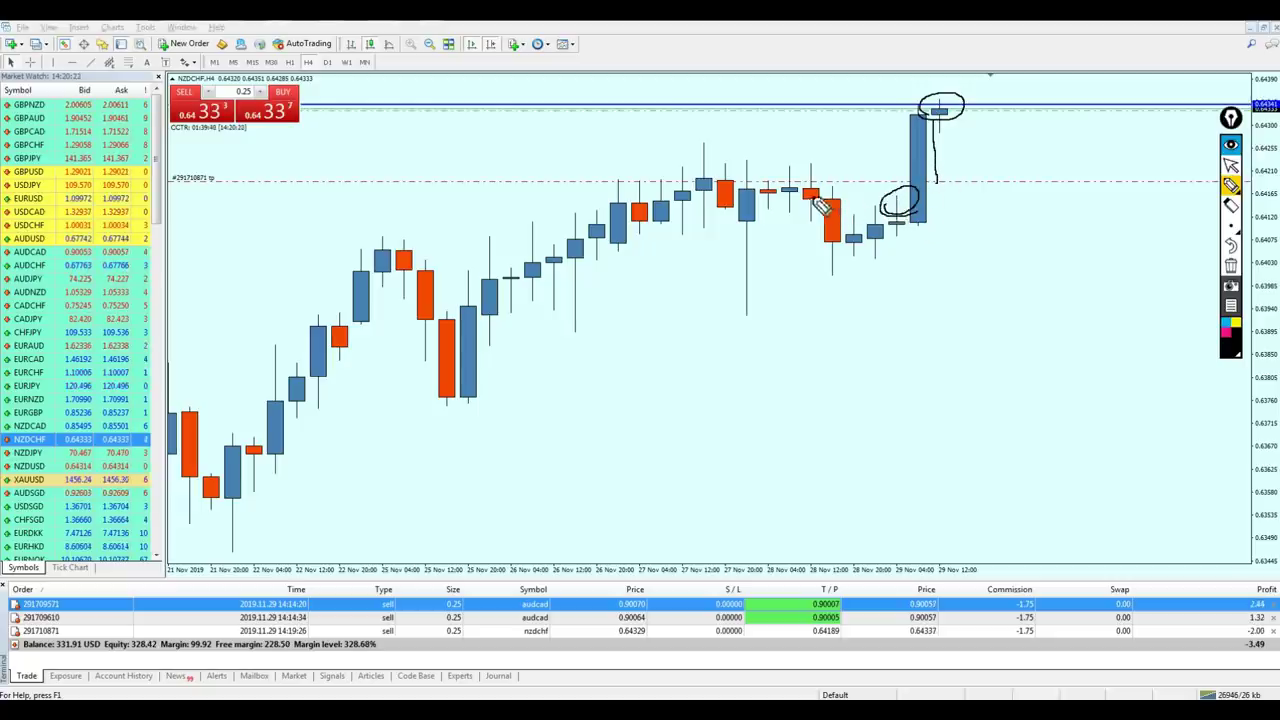
pyautogui.moveTo(822, 205); pyautogui.dragTo(908, 205)
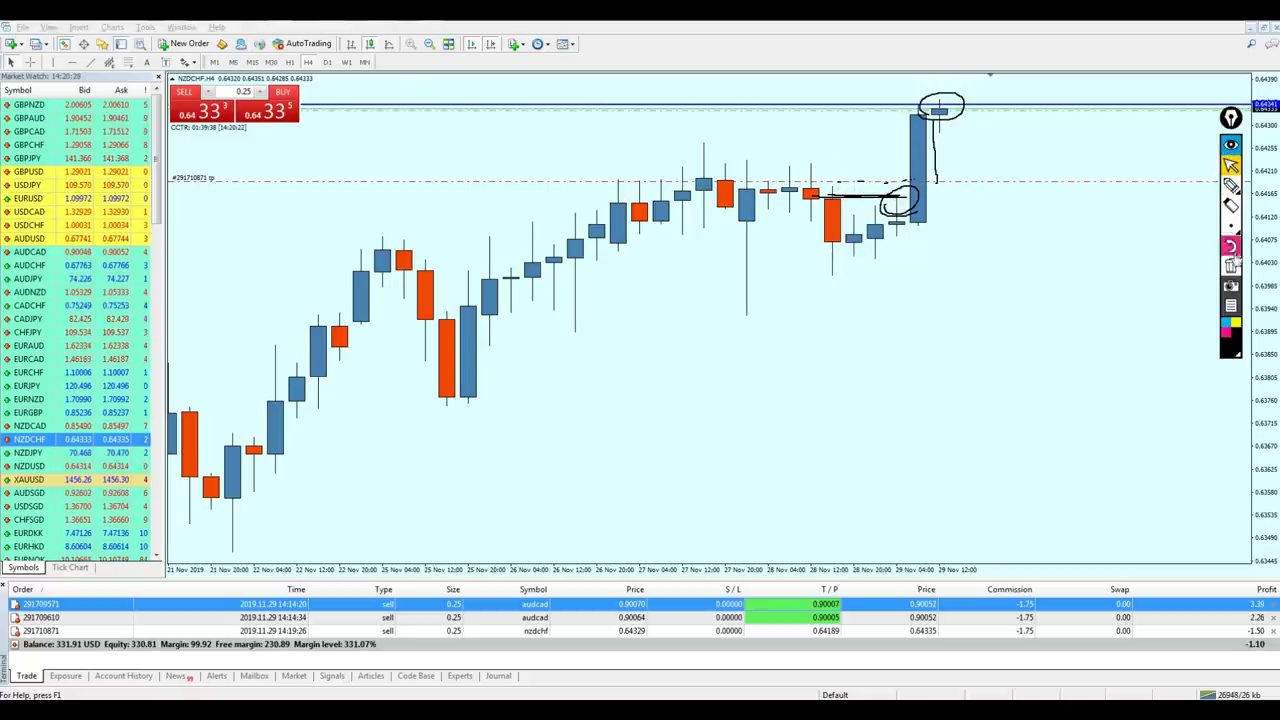
pyautogui.click(1231, 265)
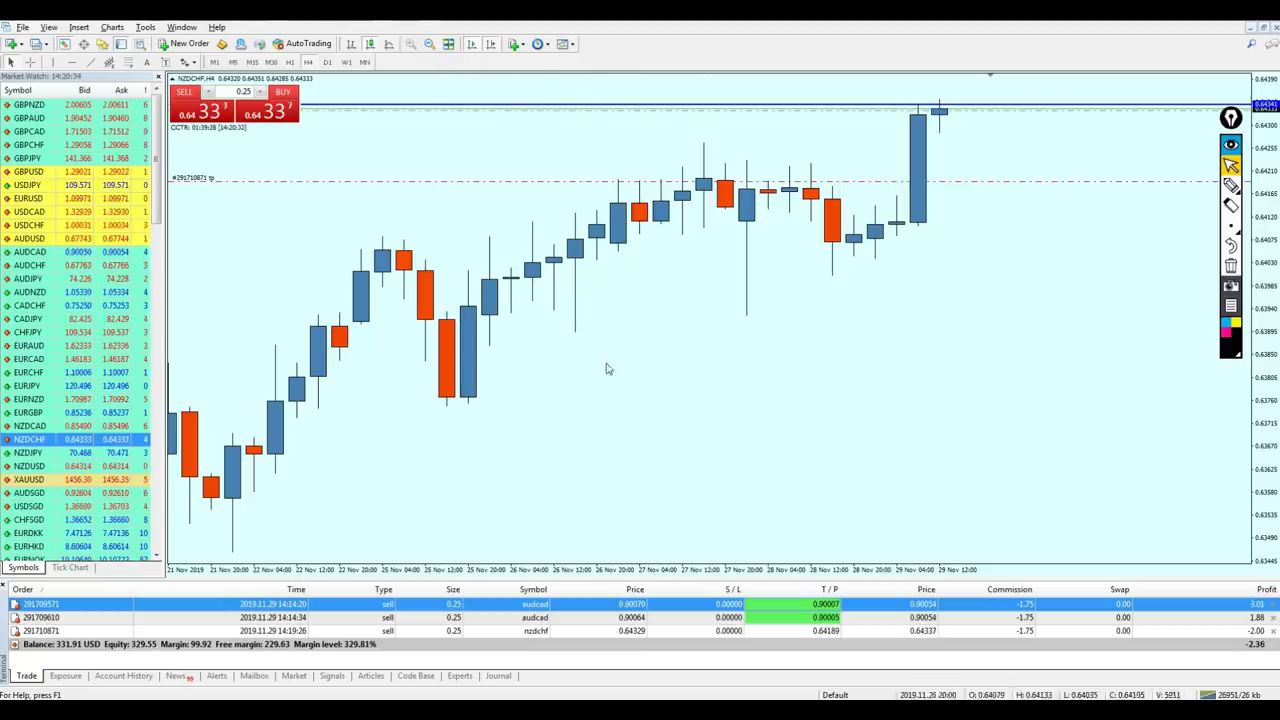
pyautogui.press('-')
pyautogui.press('-')
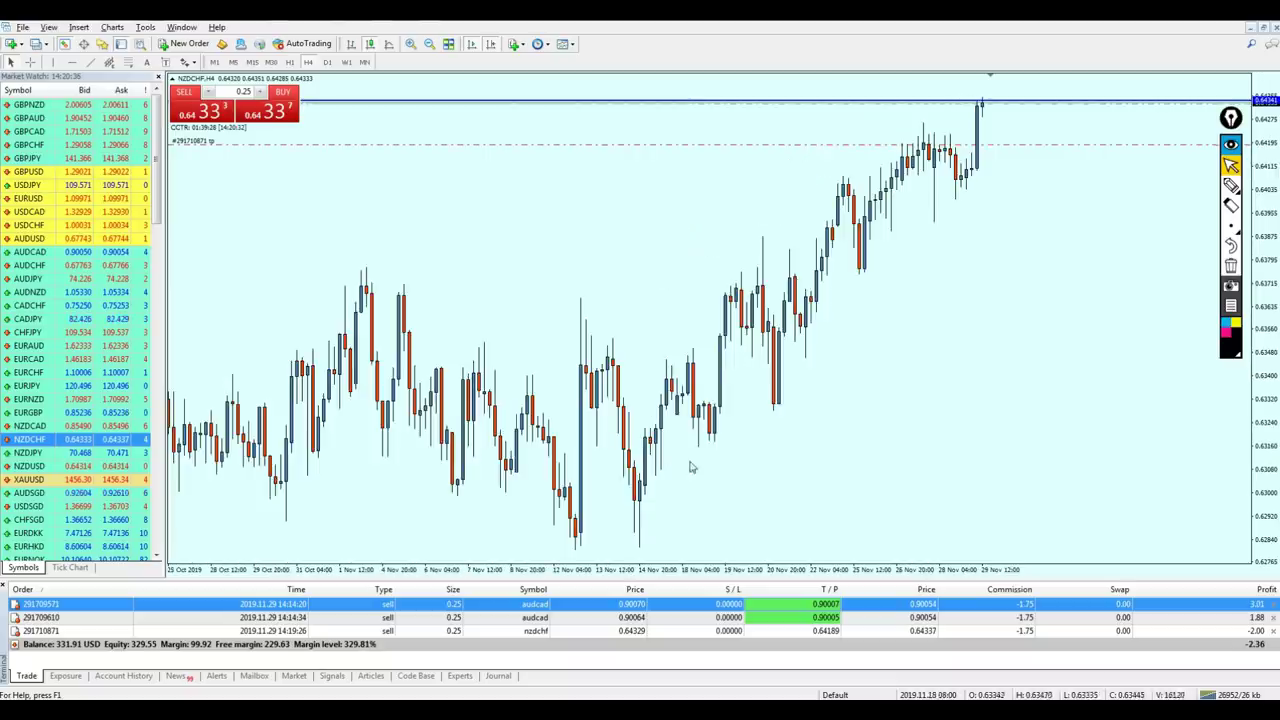
# Switch through NZDJPY and NZDUSD to GBPNZD, then view it on H1 and M30.
pyautogui.moveTo(40, 452); pyautogui.dragTo(710, 307)
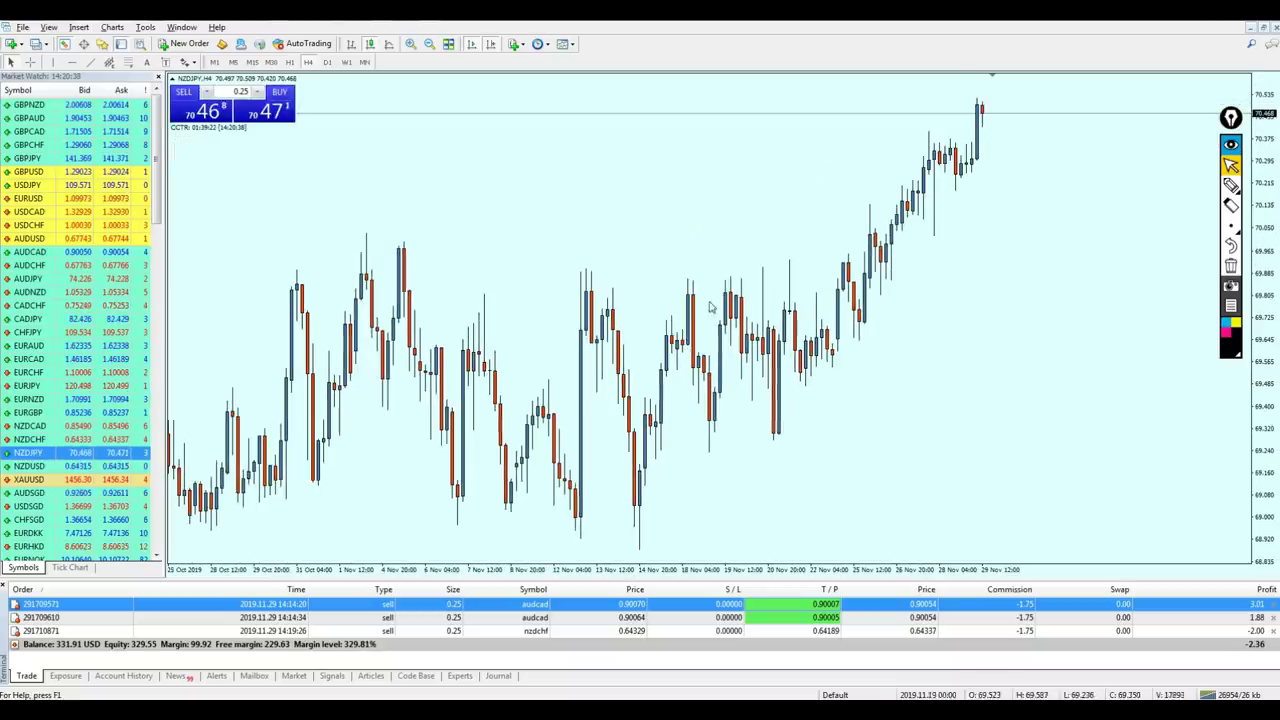
pyautogui.moveTo(30, 466); pyautogui.dragTo(851, 363)
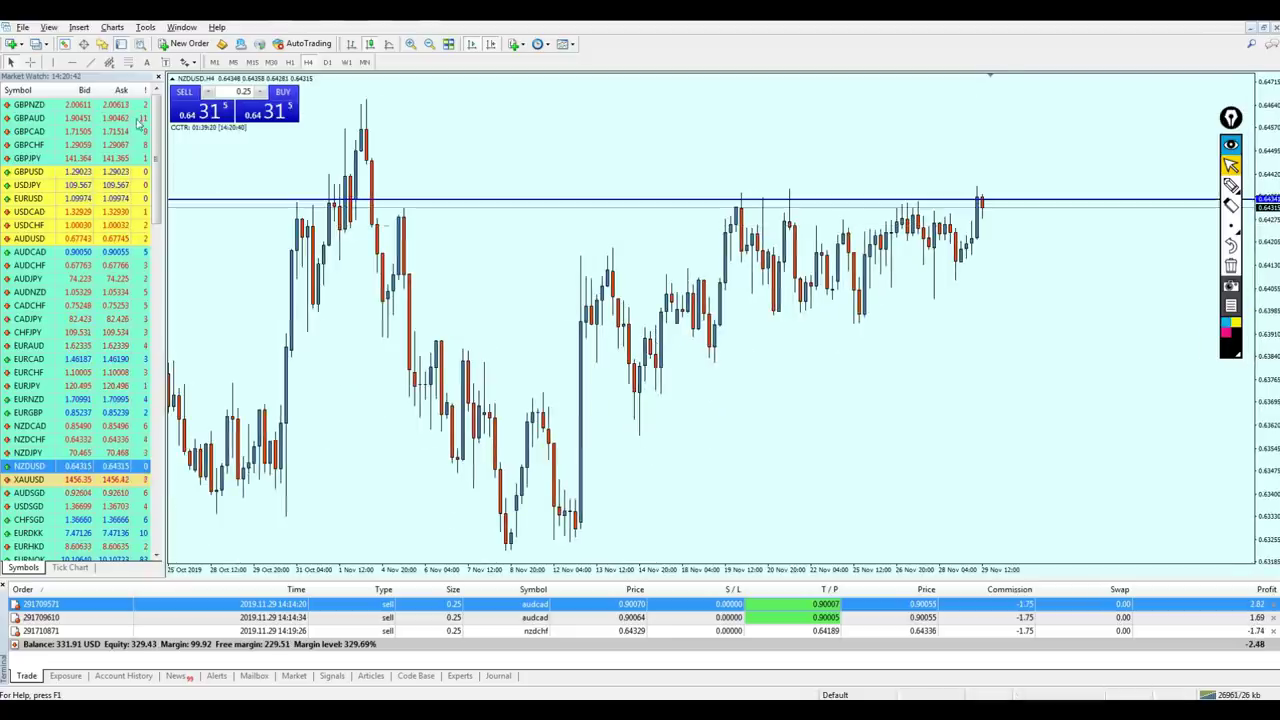
pyautogui.moveTo(135, 105); pyautogui.dragTo(716, 236)
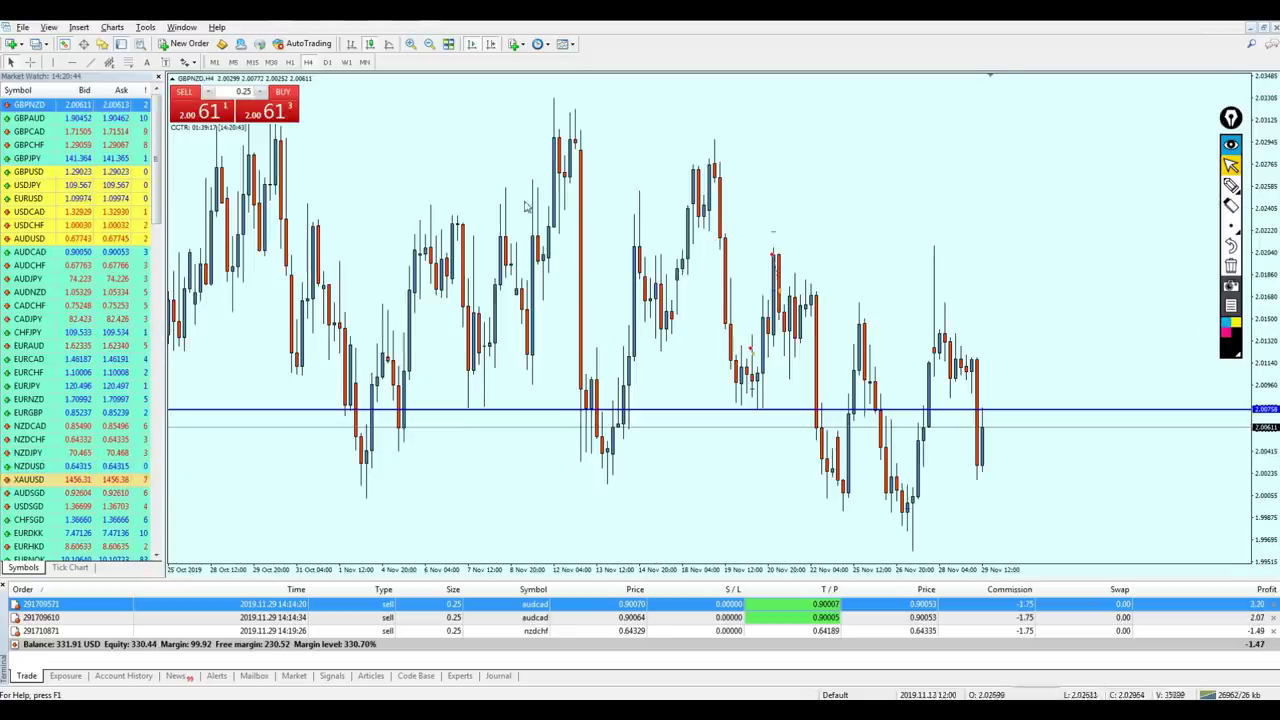
pyautogui.click(290, 62)
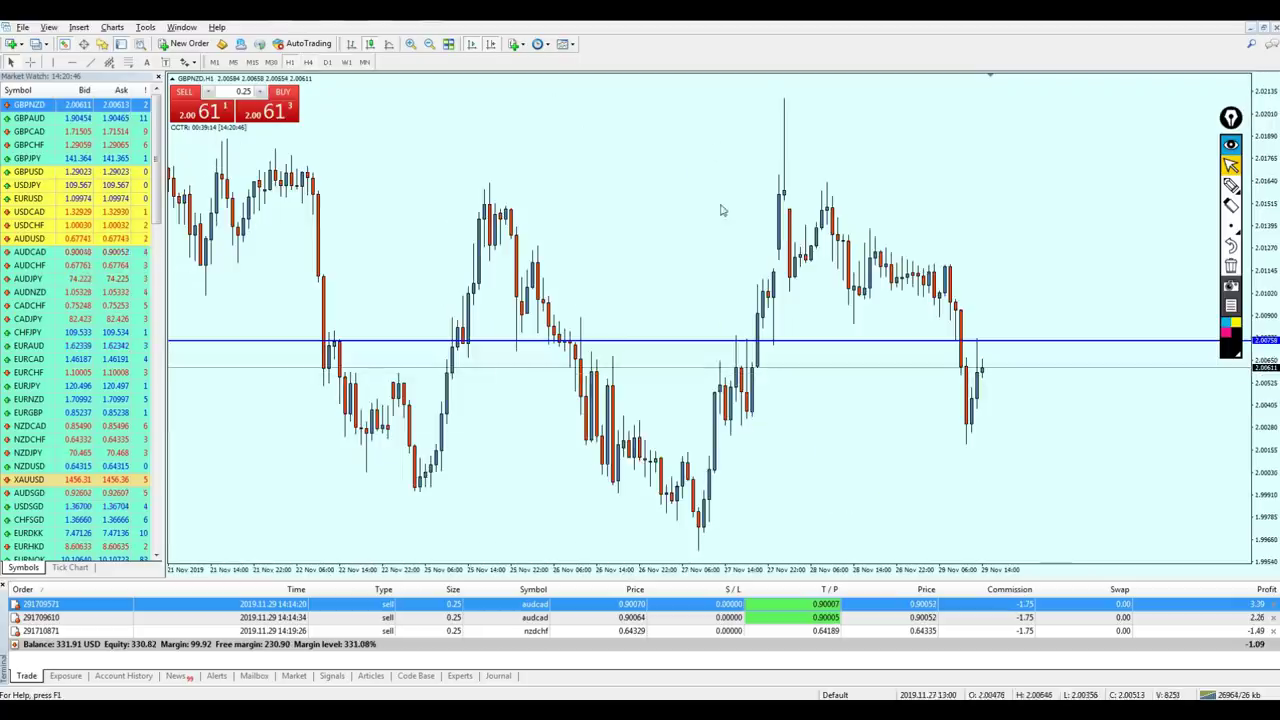
pyautogui.click(270, 63)
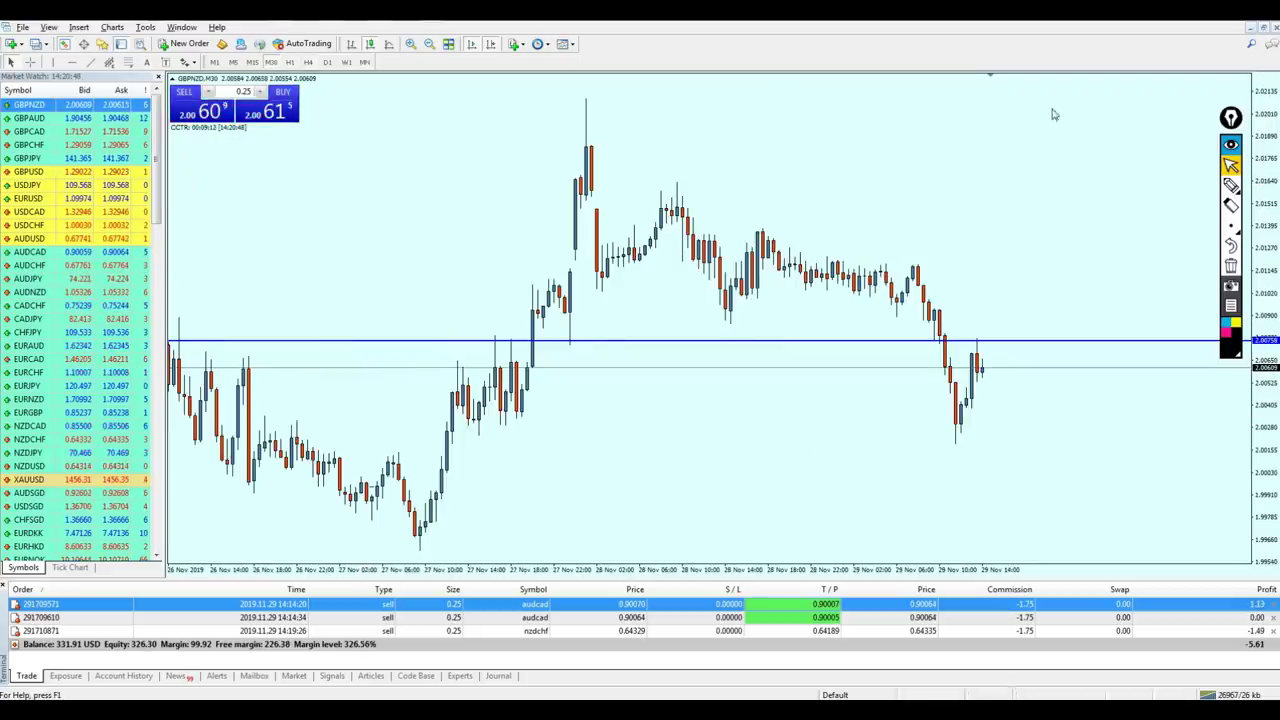
# Measure the distance up to GBPNZD's latest high, then set H4 and load GBPAUD.
pyautogui.press('-')
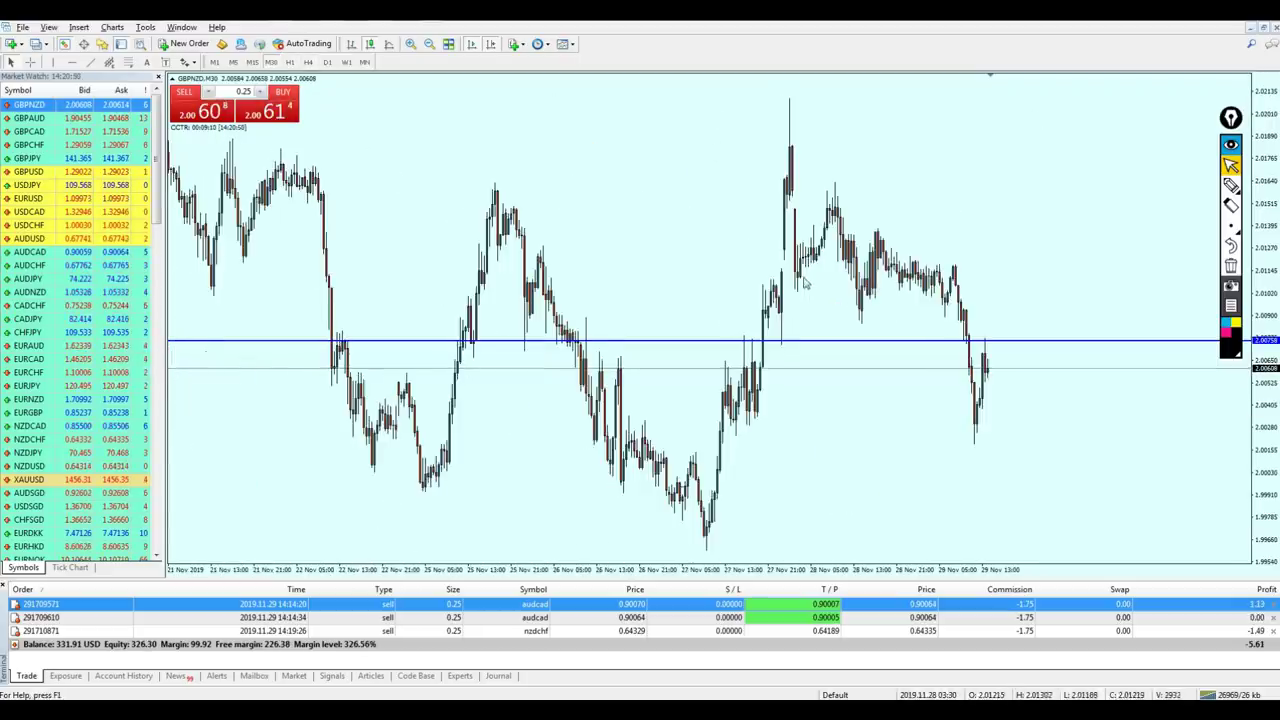
pyautogui.press('+')
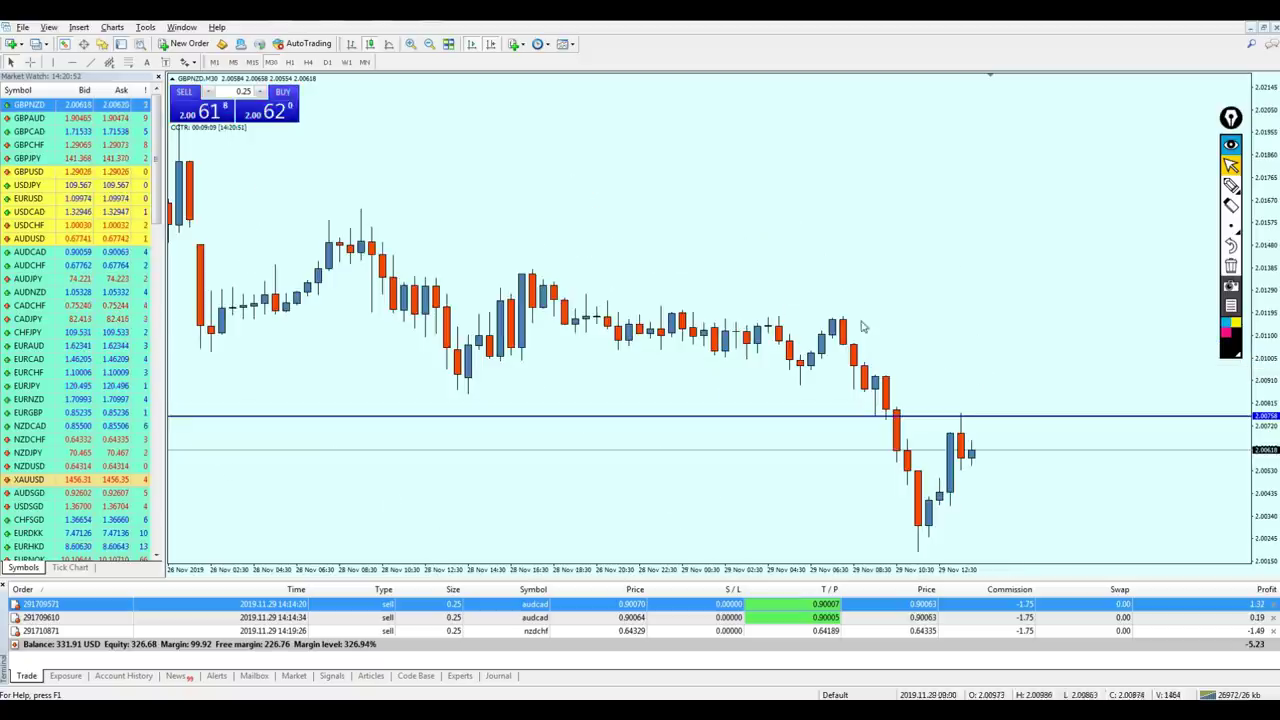
pyautogui.middleClick(973, 454)
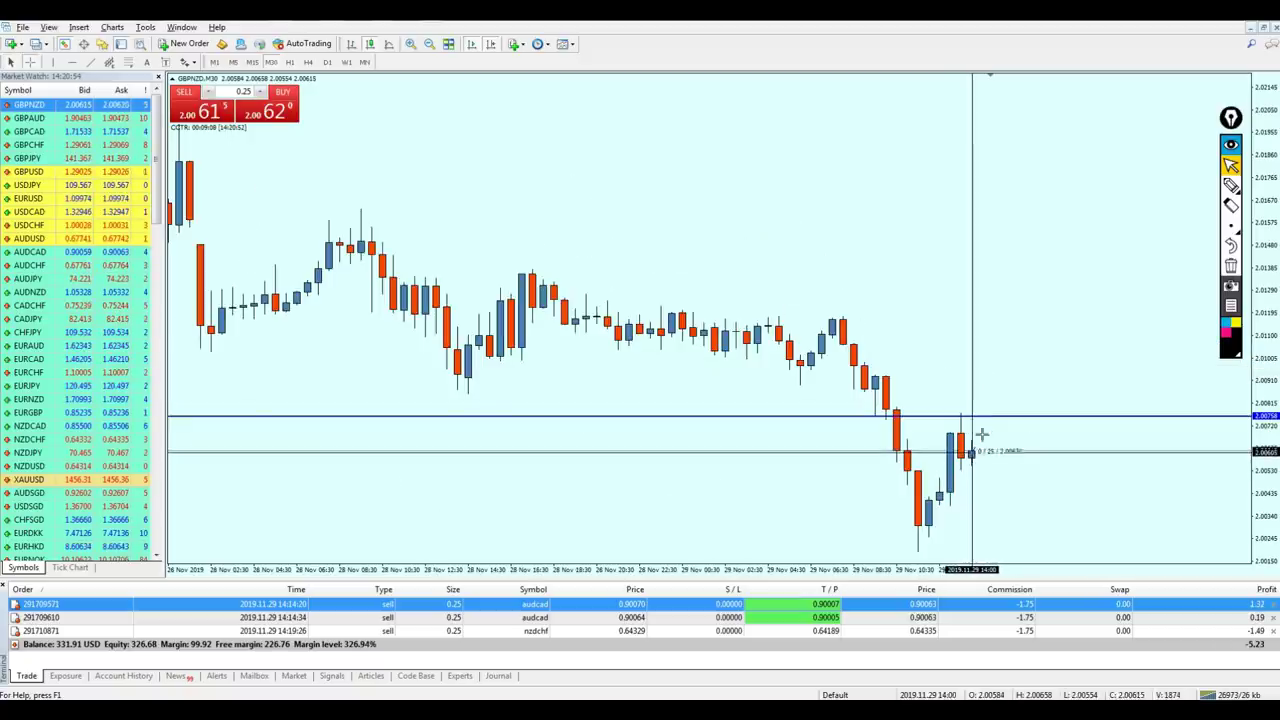
pyautogui.moveTo(972, 452); pyautogui.dragTo(986, 422)
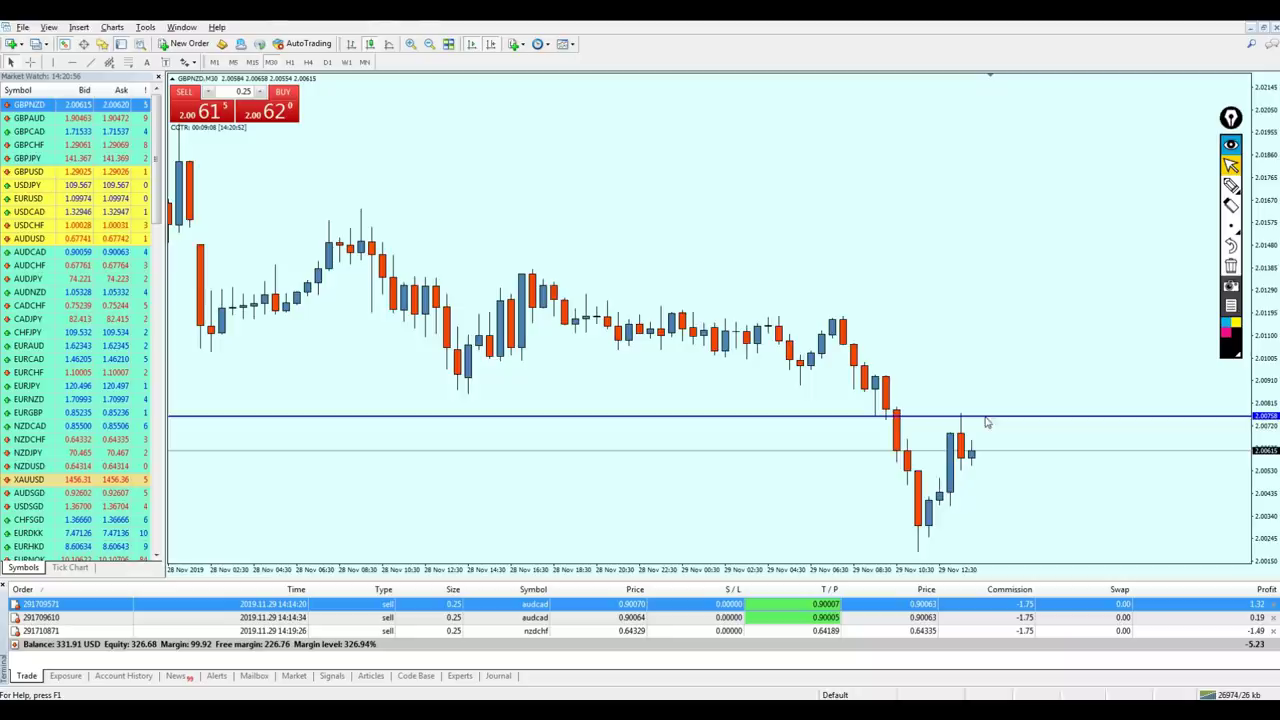
pyautogui.press('-')
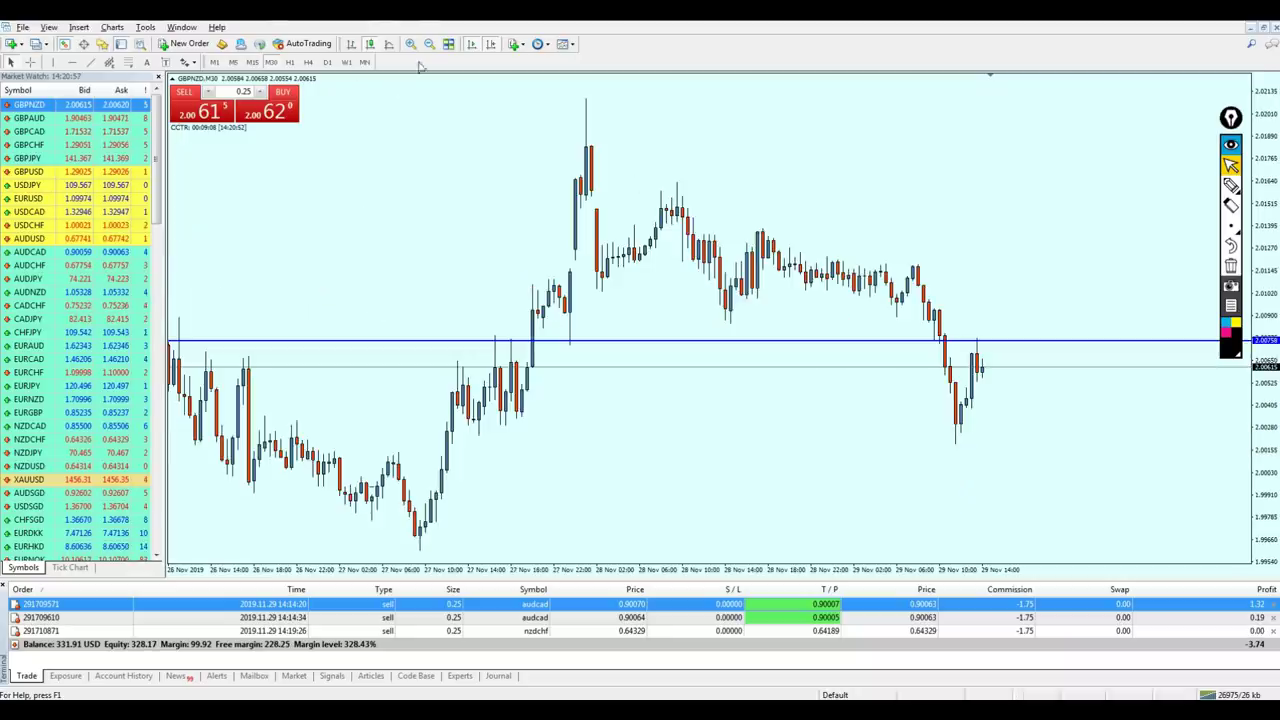
pyautogui.click(307, 62)
pyautogui.moveTo(115, 120); pyautogui.dragTo(468, 190)
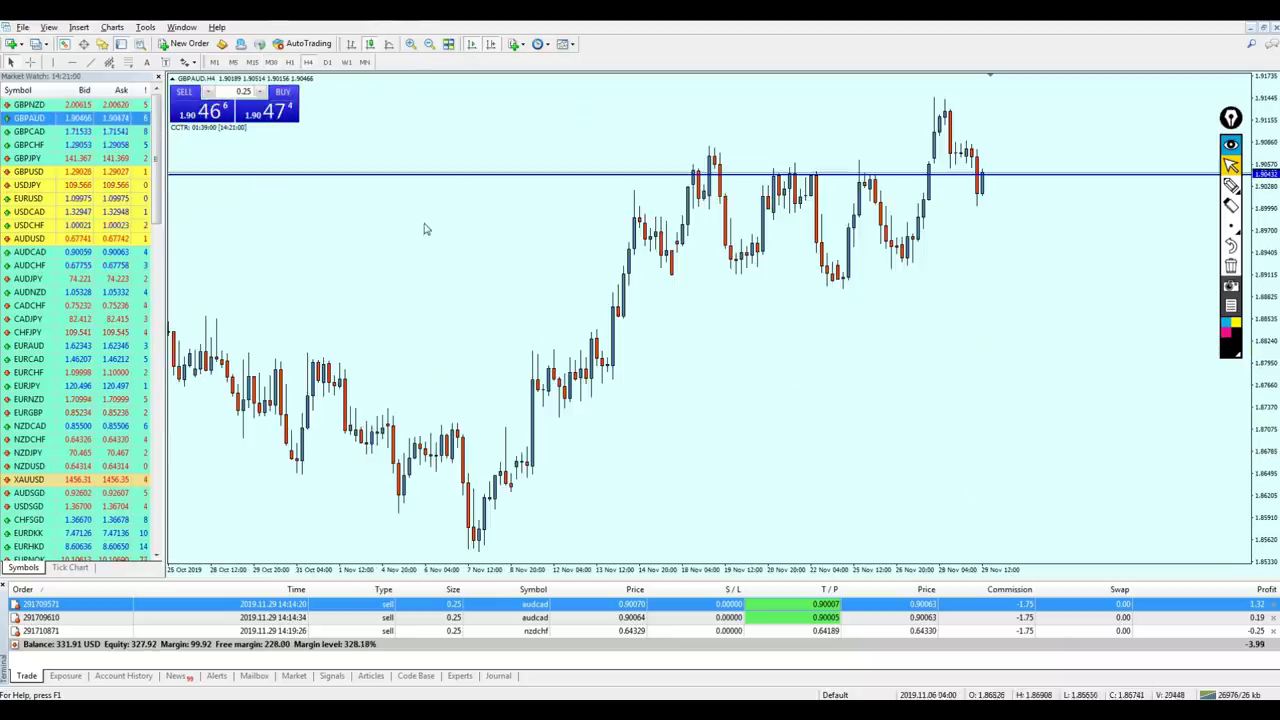
# Set GBPAUD to H1, zoom out to mid-November, and raise the blue horizontal line slightly.
pyautogui.press('+')
pyautogui.press('+')
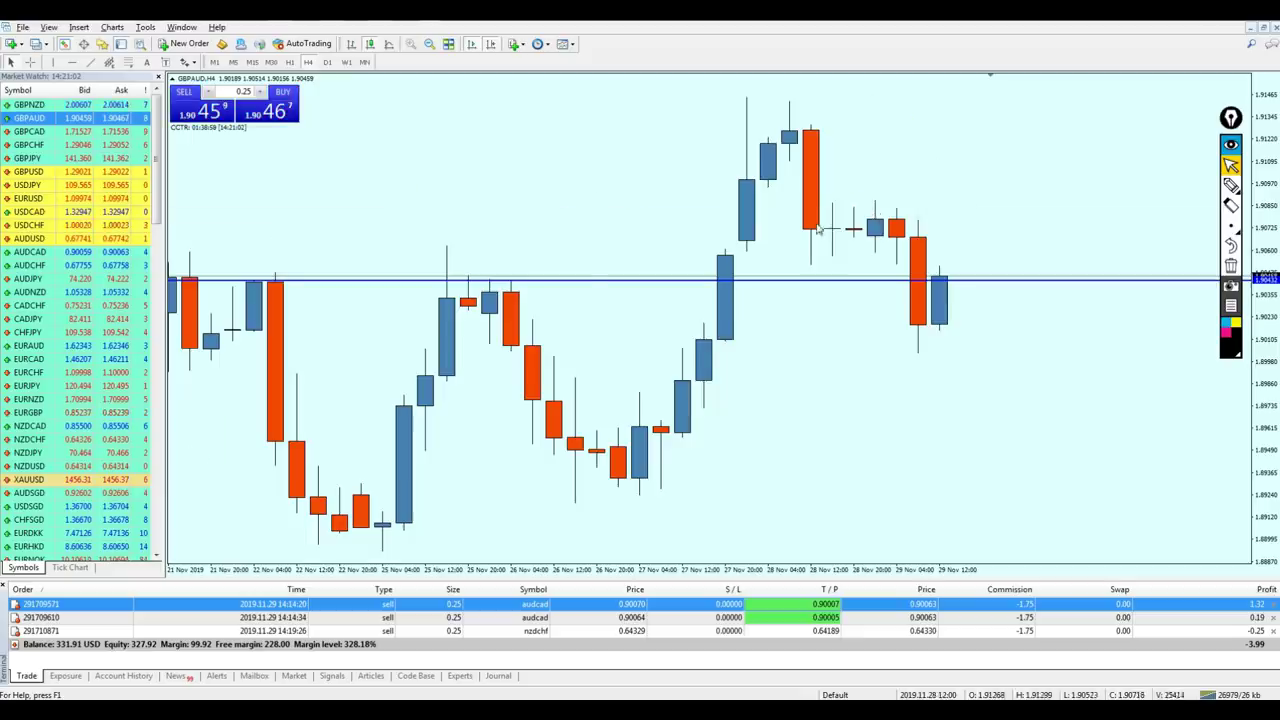
pyautogui.press('-')
pyautogui.click(289, 62)
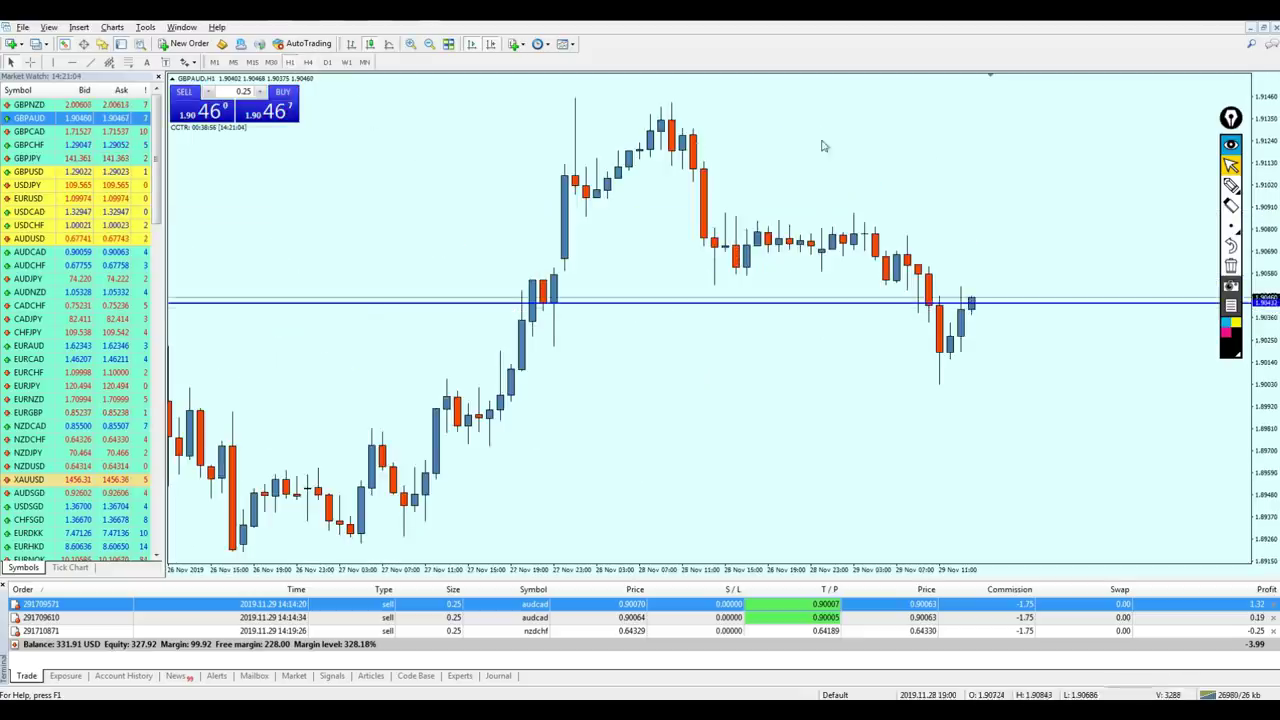
pyautogui.press('-')
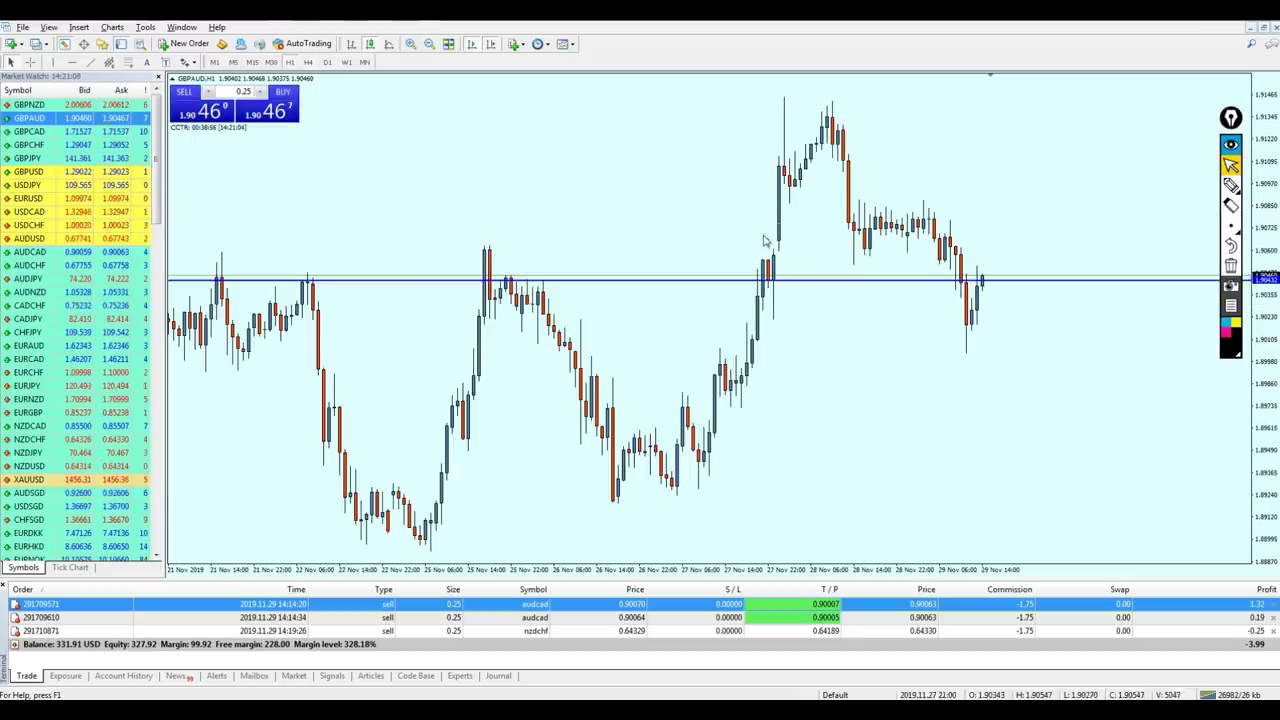
pyautogui.press('-')
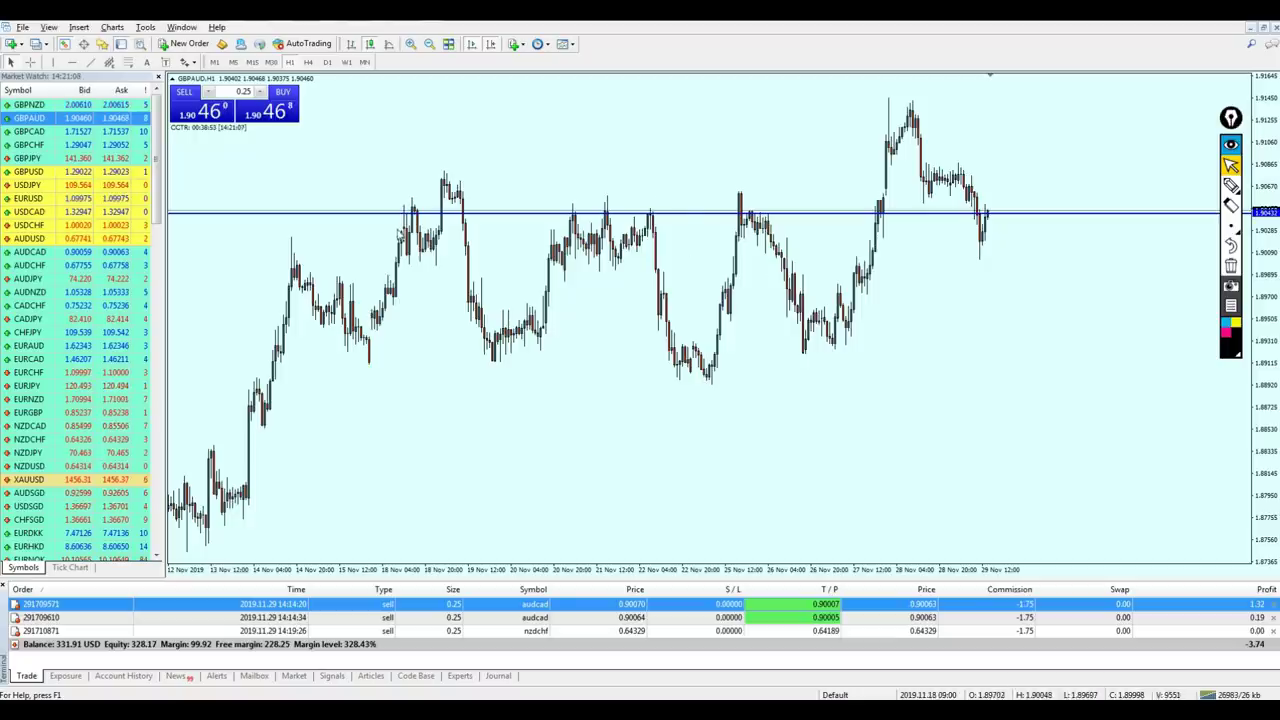
pyautogui.moveTo(398, 228); pyautogui.dragTo(403, 208)
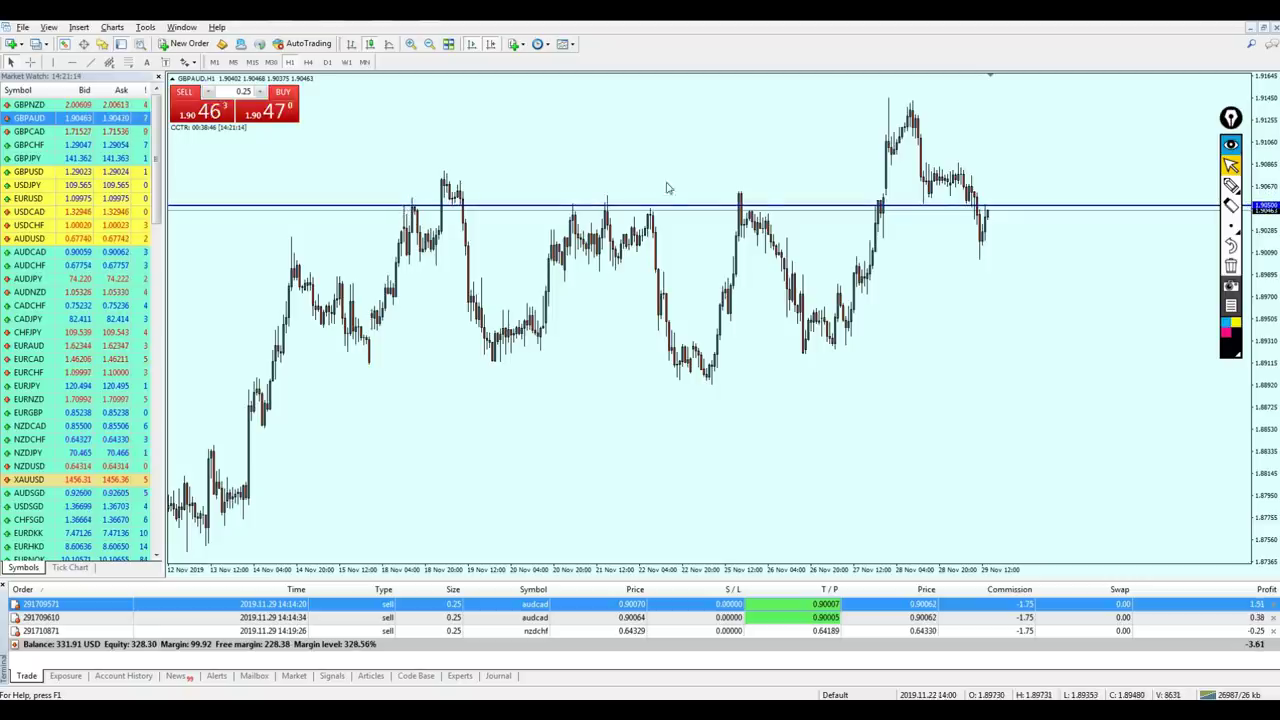
# Zoom in, freehand-circle several candle highs and the latest candles, then clear them.
pyautogui.press('+')
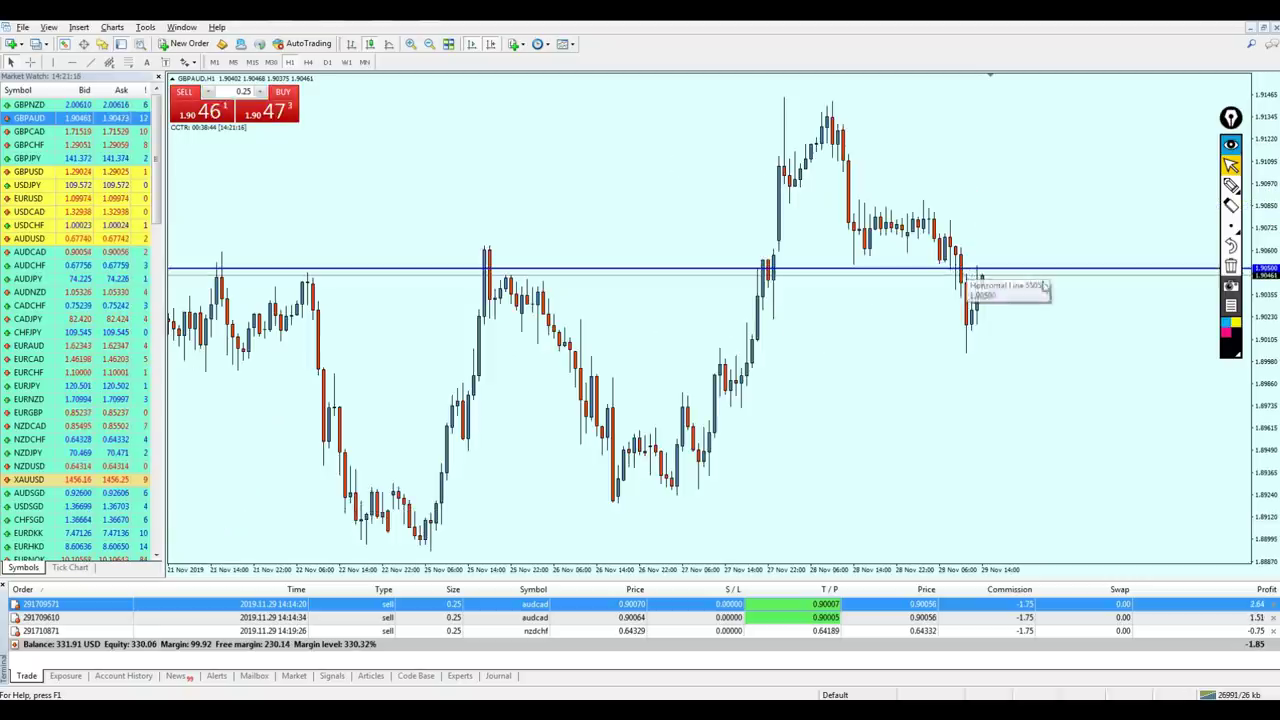
pyautogui.click(1231, 185)
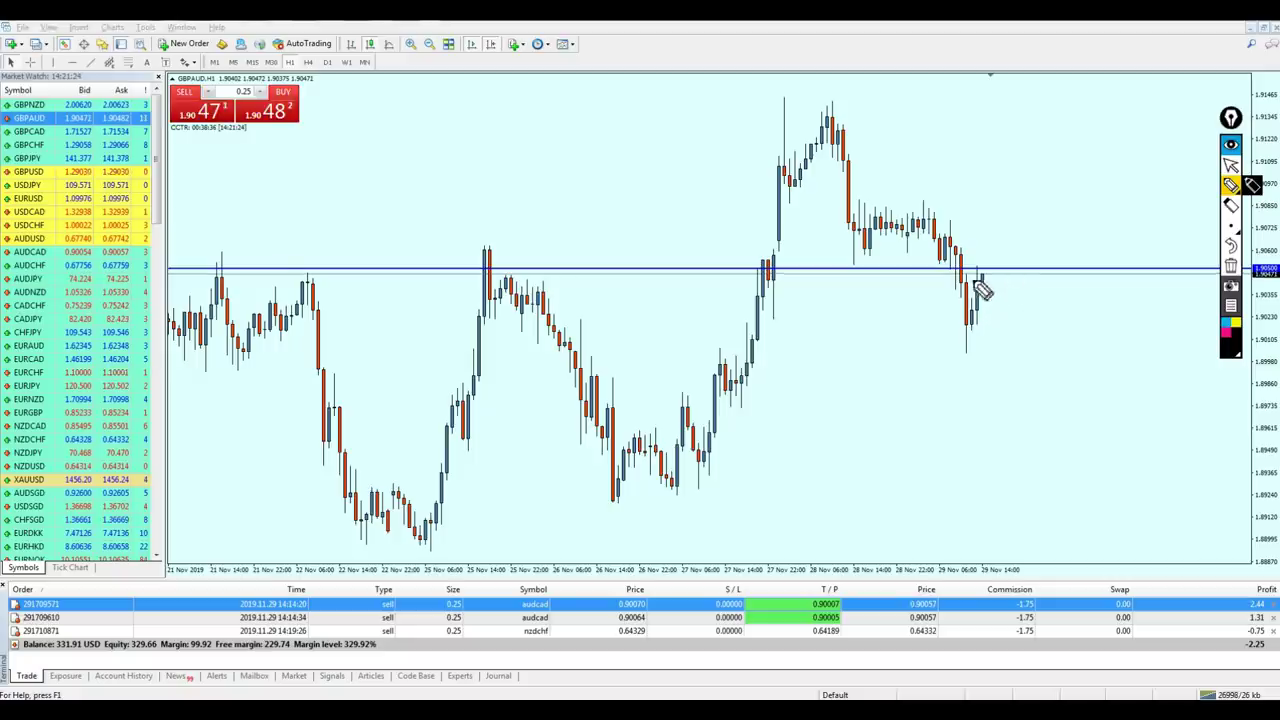
pyautogui.moveTo(190, 312)
pyautogui.mouseDown()
pyautogui.moveTo(258, 270)
pyautogui.moveTo(214, 316)
pyautogui.mouseUp()
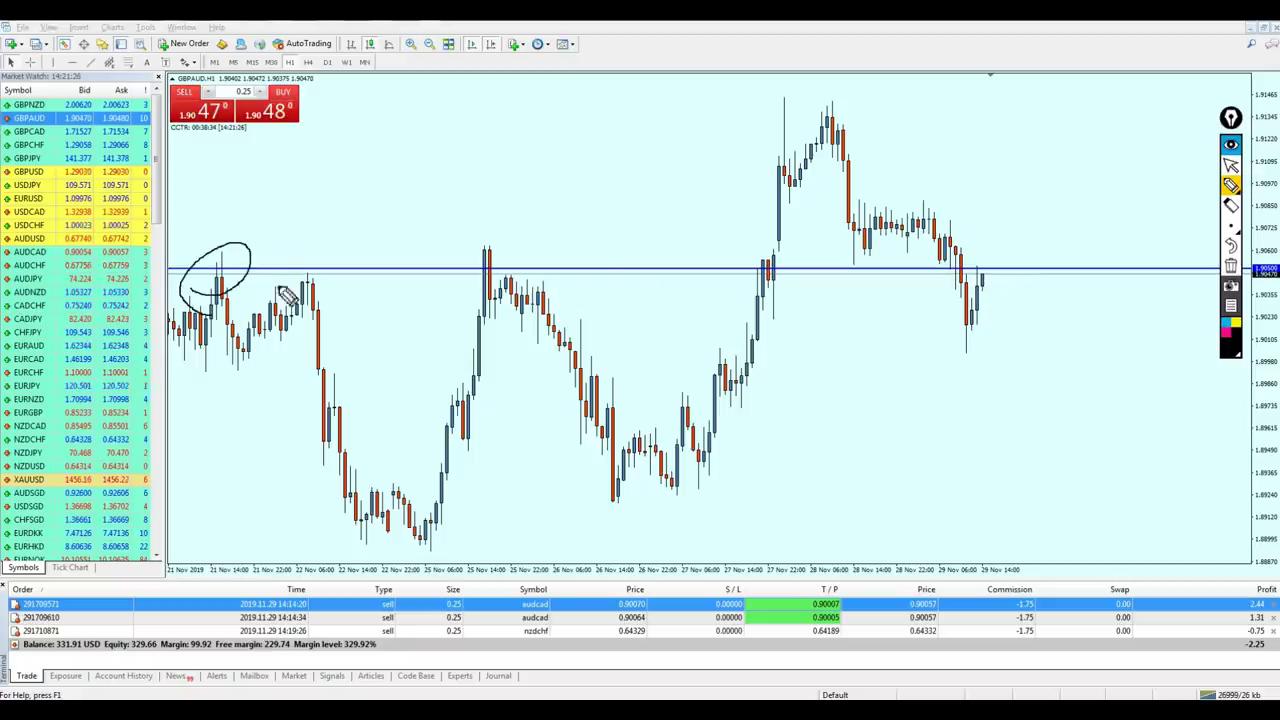
pyautogui.moveTo(288, 296); pyautogui.dragTo(312, 300)
pyautogui.moveTo(500, 282)
pyautogui.mouseDown()
pyautogui.moveTo(490, 290)
pyautogui.moveTo(590, 297)
pyautogui.mouseUp()
pyautogui.moveTo(748, 277); pyautogui.dragTo(722, 303)
pyautogui.moveTo(975, 342)
pyautogui.mouseDown()
pyautogui.moveTo(986, 330)
pyautogui.moveTo(945, 320)
pyautogui.mouseUp()
pyautogui.click(1231, 266)
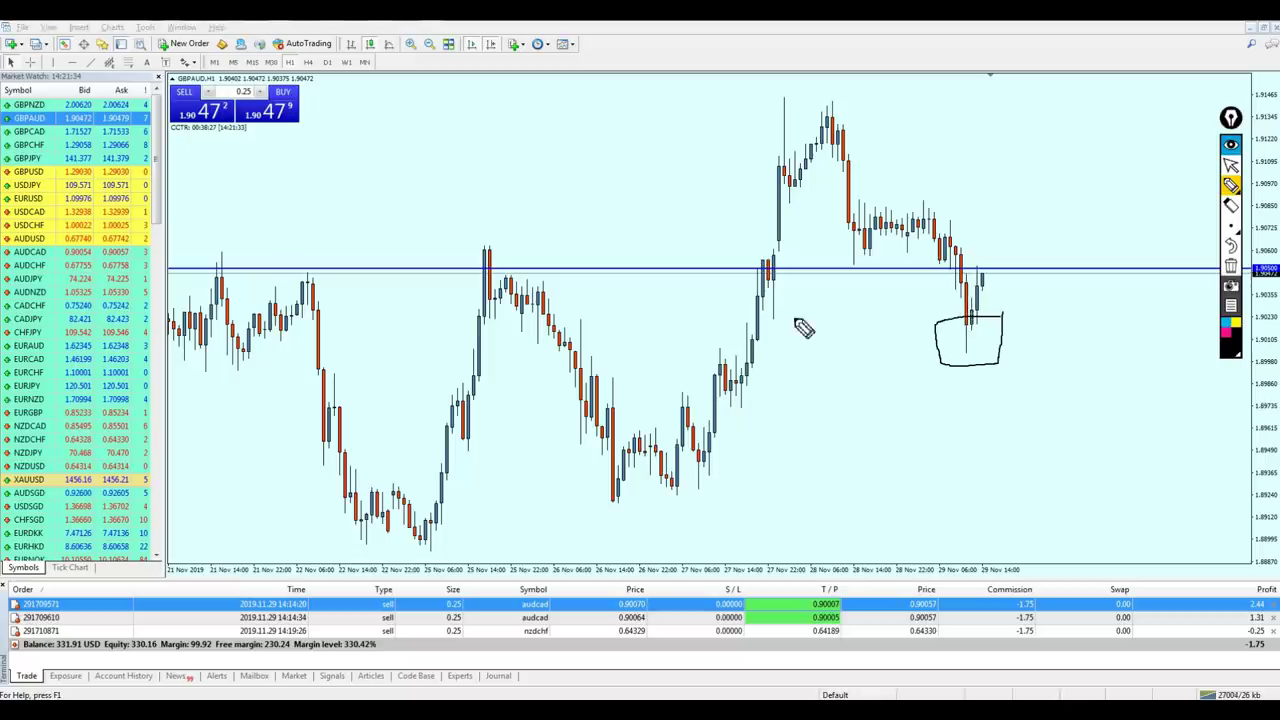
# Box the latest and 25 Nov candles, sketch support lines and an expected drop, then erase everything.
pyautogui.moveTo(743, 289); pyautogui.dragTo(781, 334)
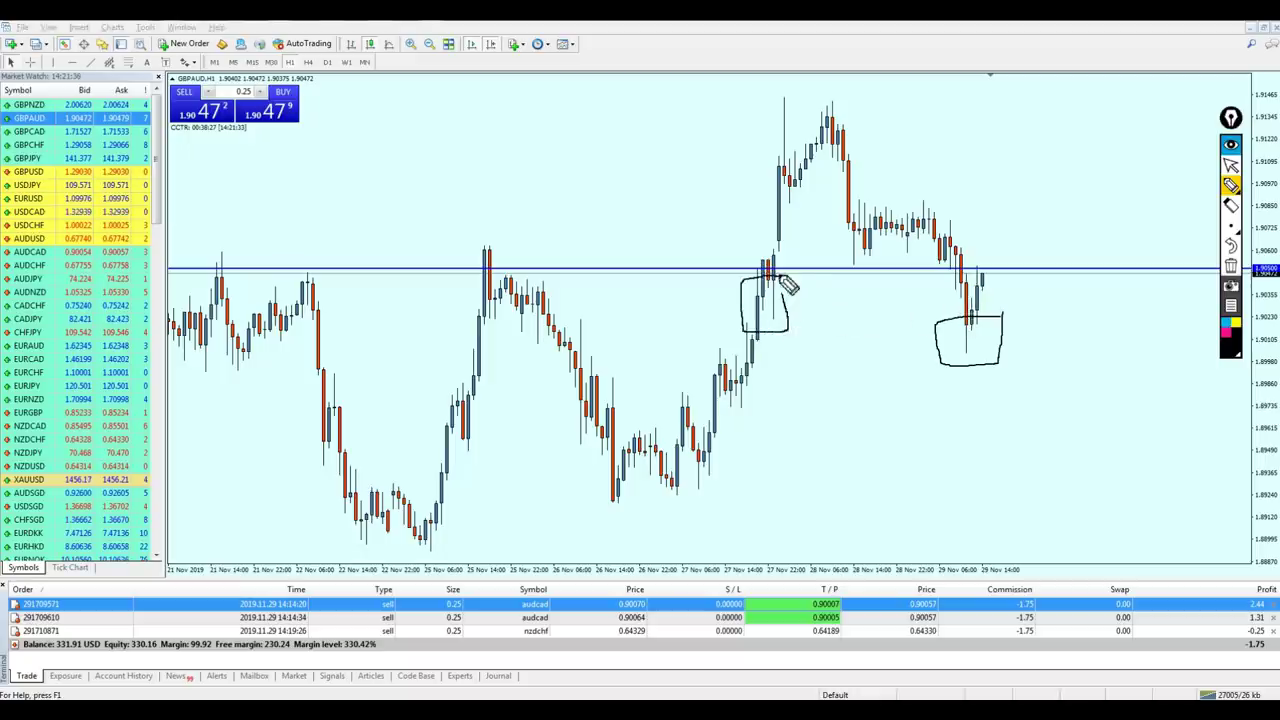
pyautogui.moveTo(468, 306)
pyautogui.mouseDown()
pyautogui.moveTo(562, 307)
pyautogui.moveTo(570, 350)
pyautogui.mouseUp()
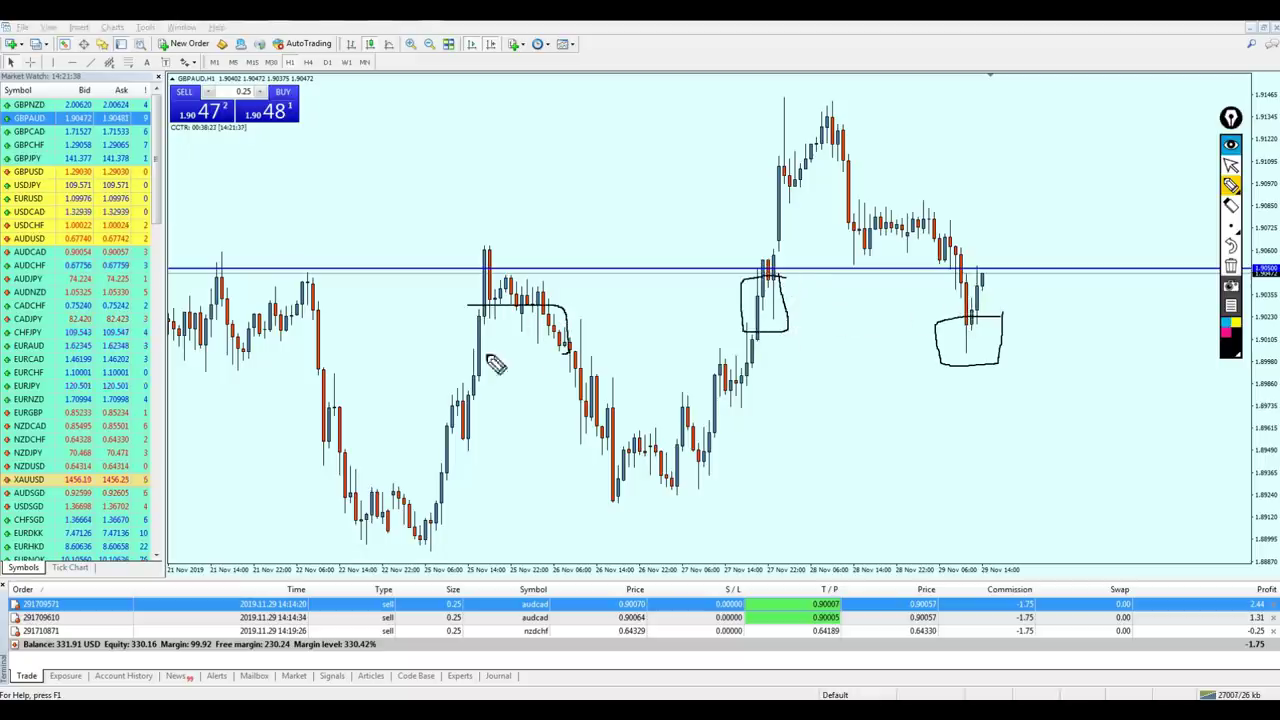
pyautogui.moveTo(487, 356); pyautogui.dragTo(453, 308)
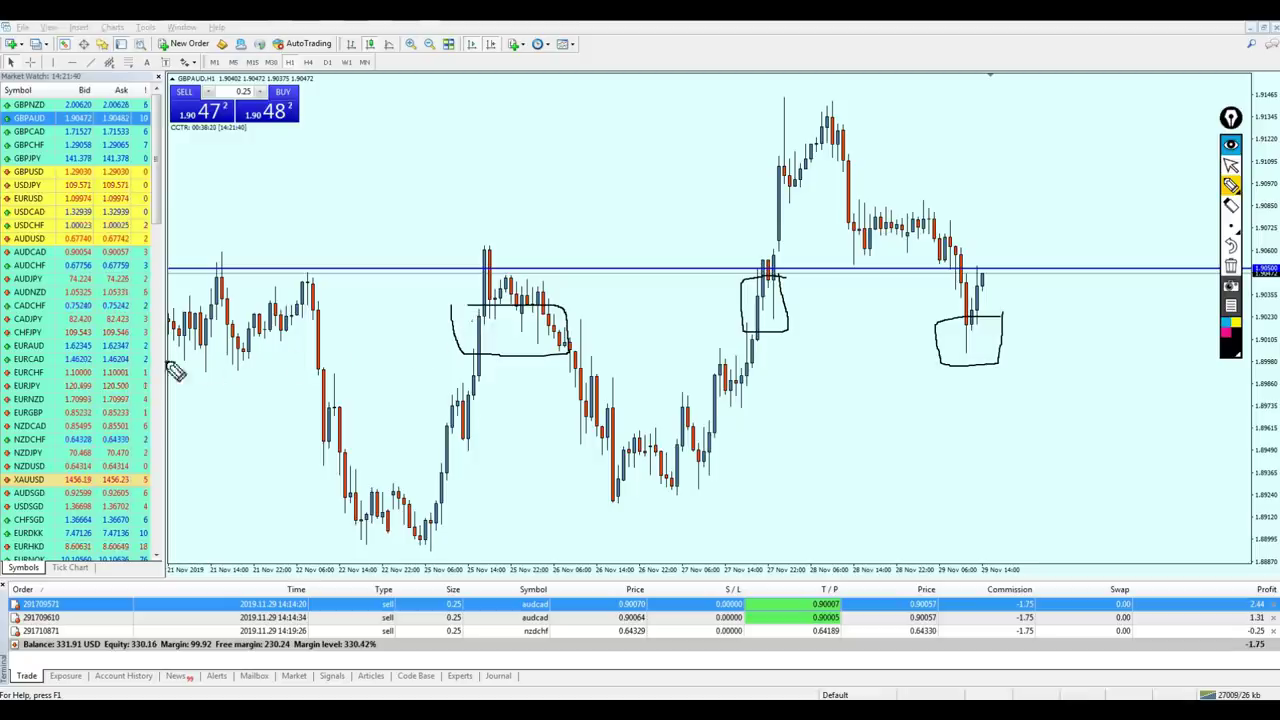
pyautogui.moveTo(174, 370); pyautogui.dragTo(1064, 340)
pyautogui.moveTo(422, 306)
pyautogui.mouseDown()
pyautogui.moveTo(732, 328)
pyautogui.moveTo(1100, 318)
pyautogui.mouseUp()
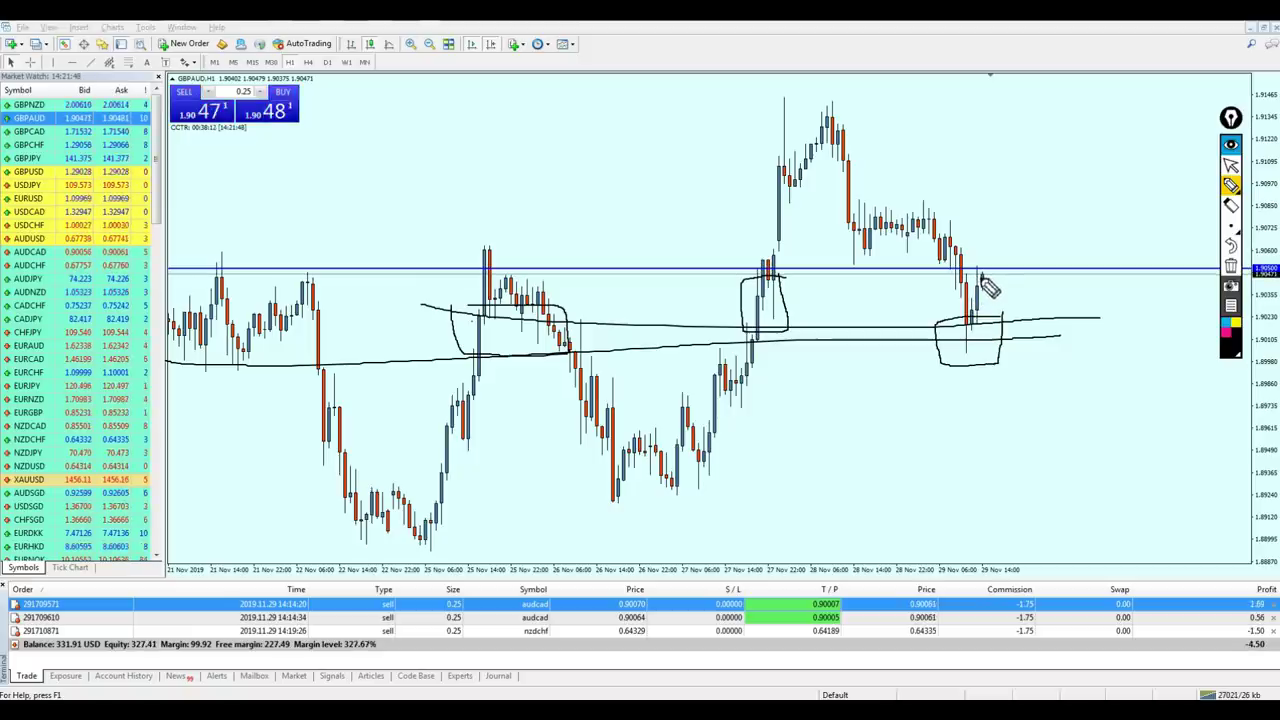
pyautogui.moveTo(982, 276)
pyautogui.mouseDown()
pyautogui.moveTo(1001, 312)
pyautogui.moveTo(994, 210)
pyautogui.mouseUp()
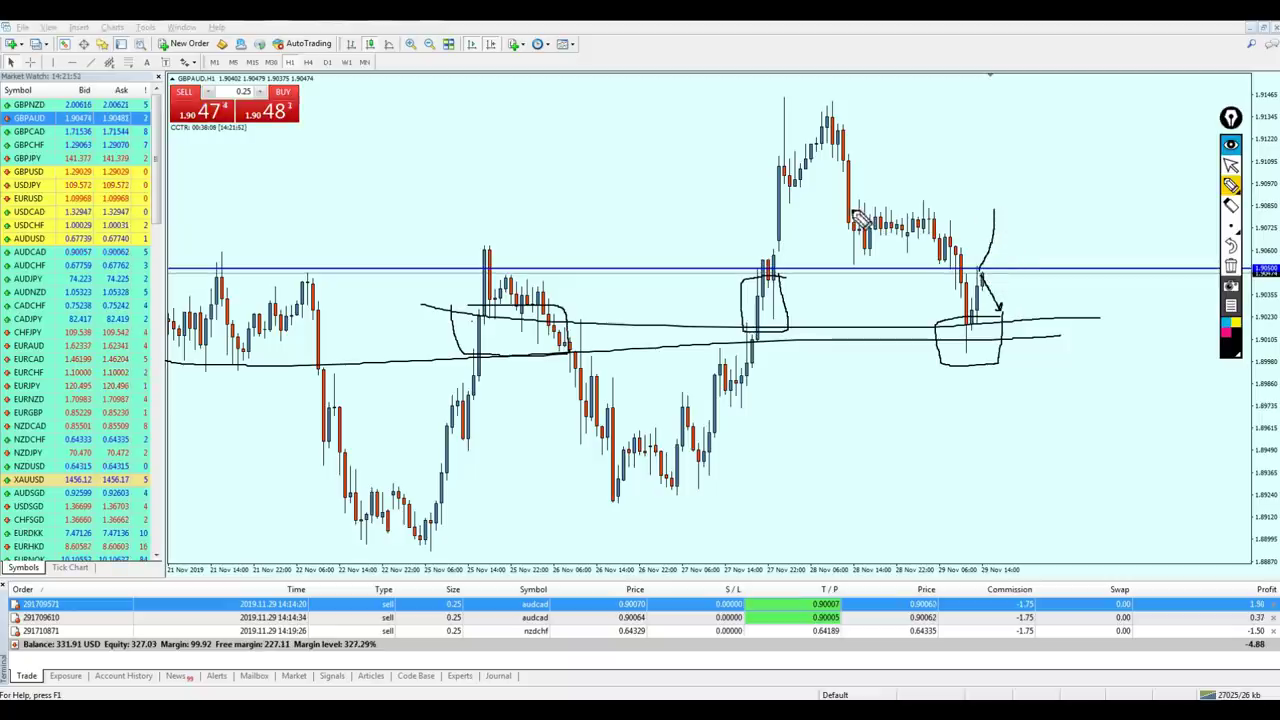
pyautogui.moveTo(849, 209)
pyautogui.mouseDown()
pyautogui.moveTo(1063, 214)
pyautogui.moveTo(1042, 292)
pyautogui.mouseUp()
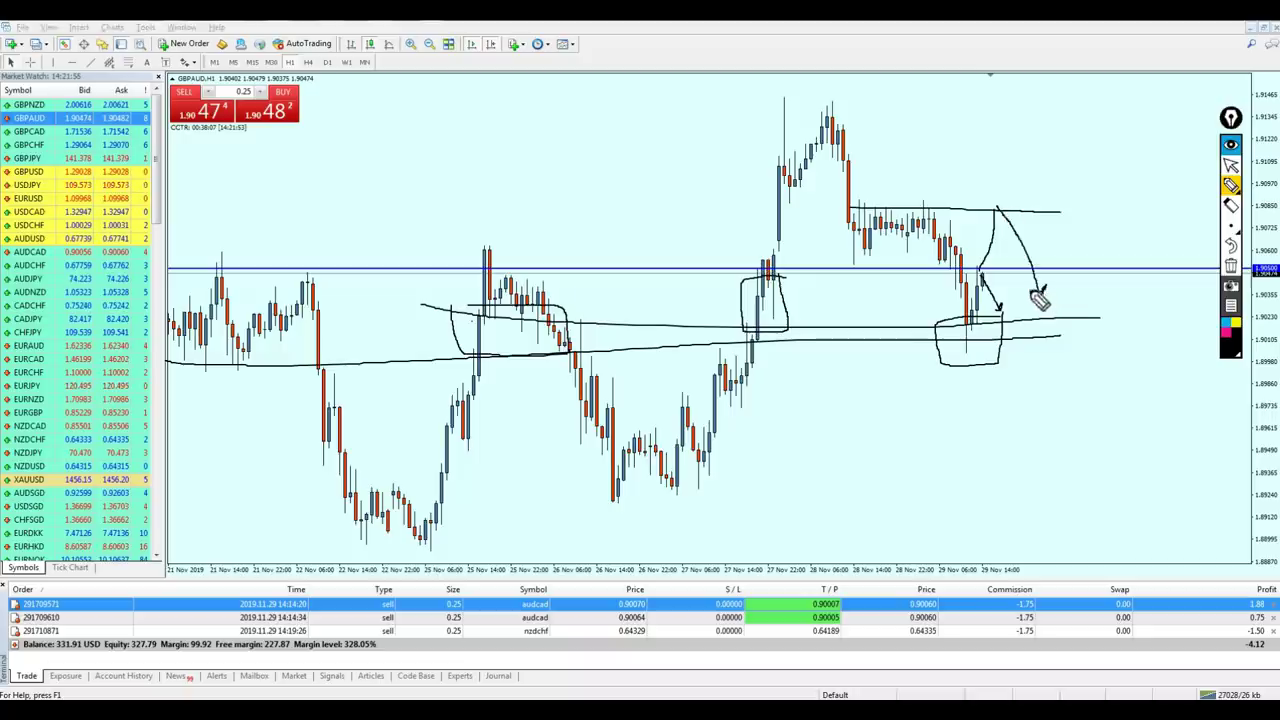
pyautogui.click(1231, 165)
pyautogui.click(1231, 266)
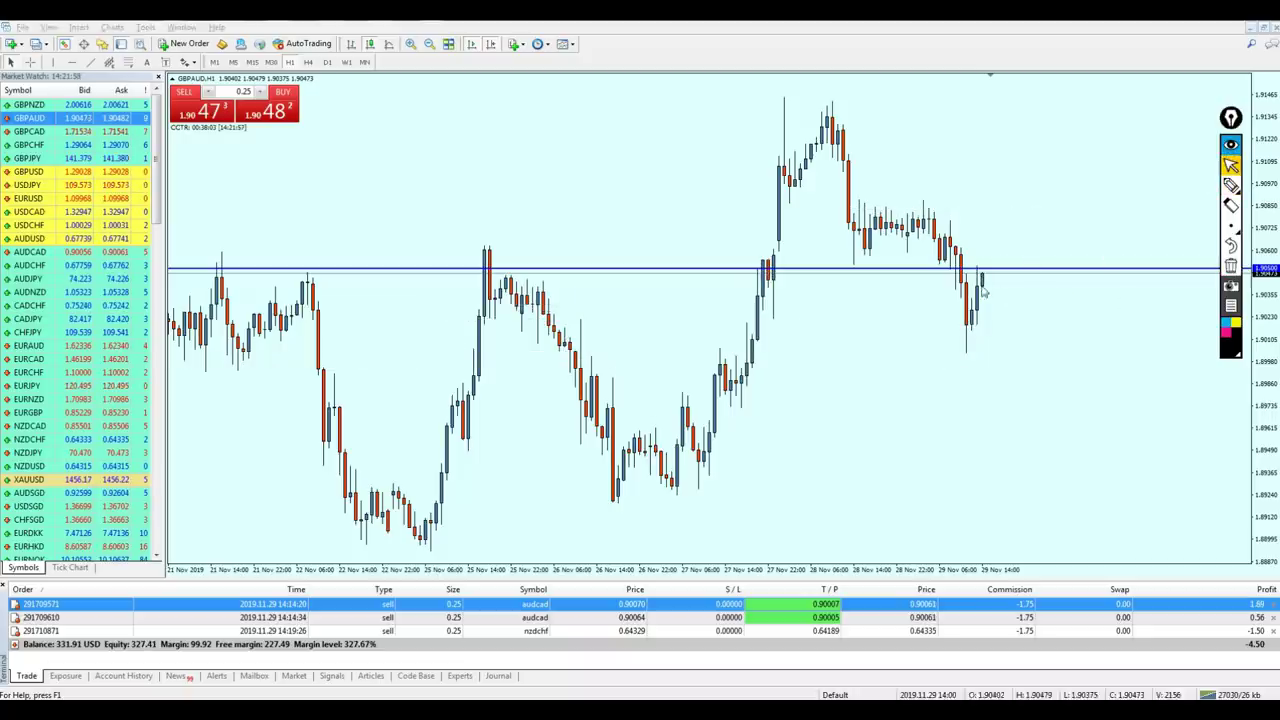
# Show GBPCAD, GBPCHF and GBPJPY, checking GBPJPY on H4 before returning to H1.
pyautogui.moveTo(90, 132); pyautogui.dragTo(714, 248)
pyautogui.moveTo(29, 145); pyautogui.dragTo(645, 165)
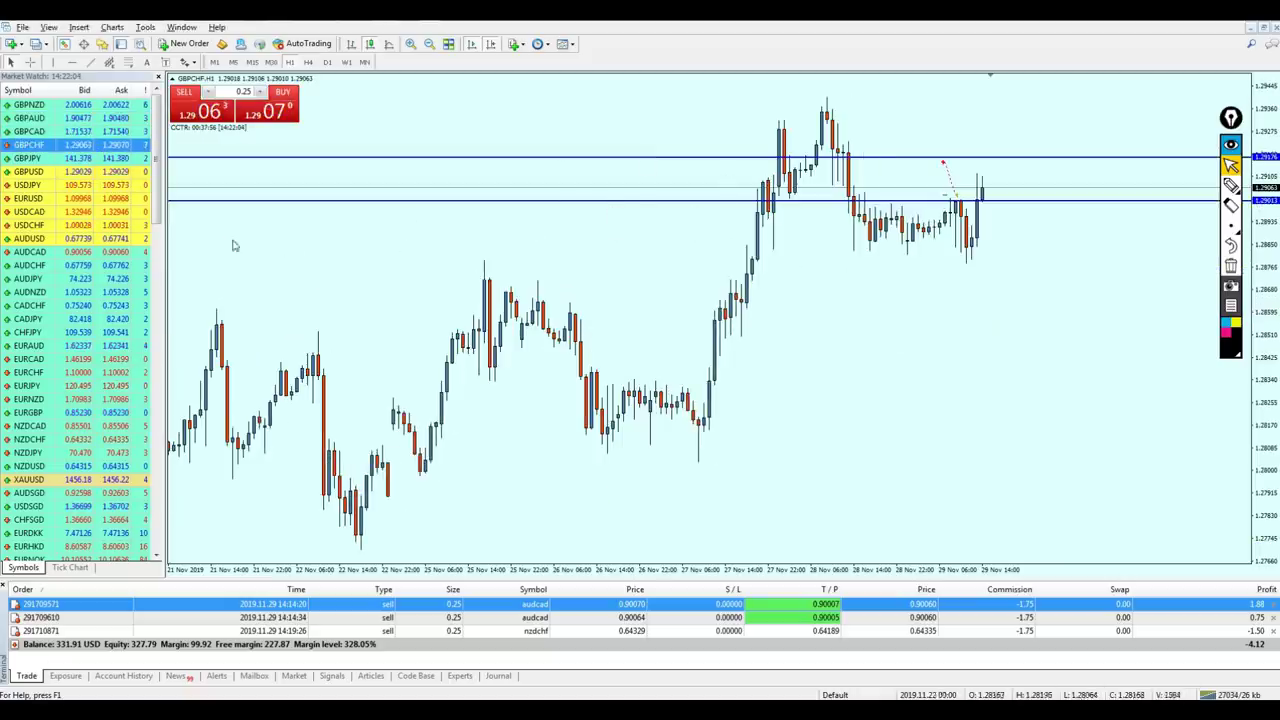
pyautogui.moveTo(88, 158); pyautogui.dragTo(571, 206)
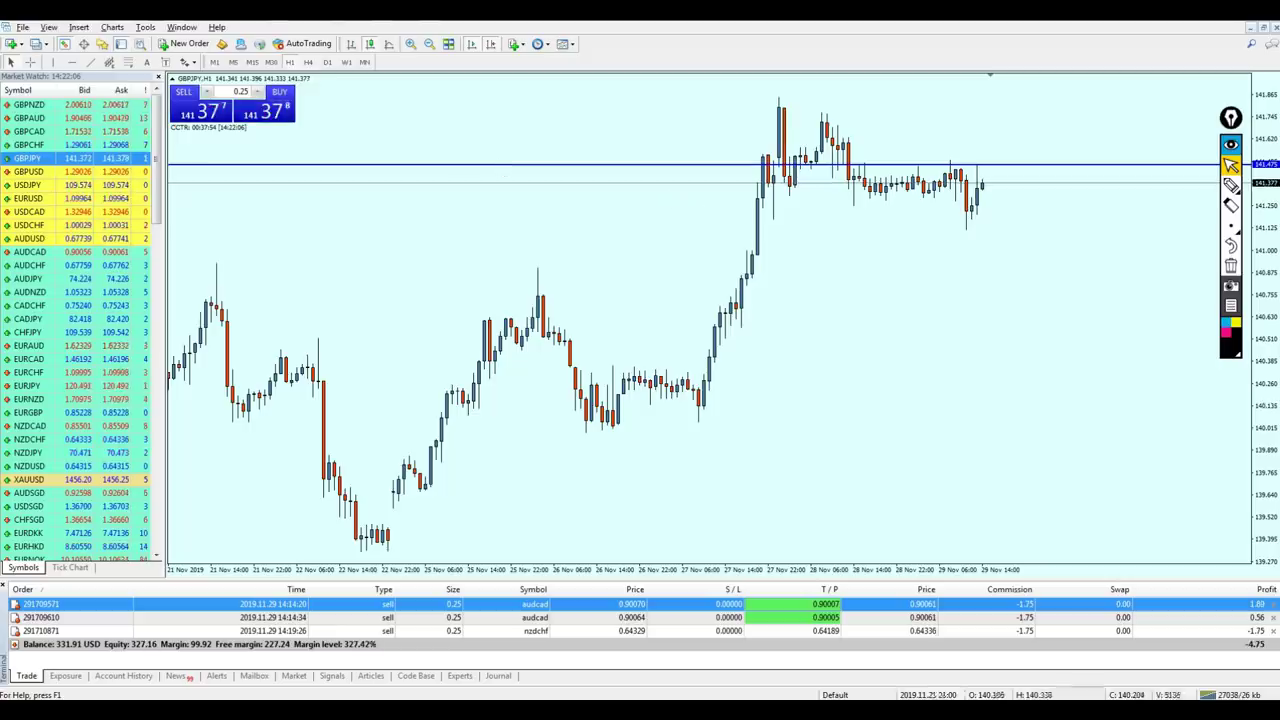
pyautogui.click(308, 62)
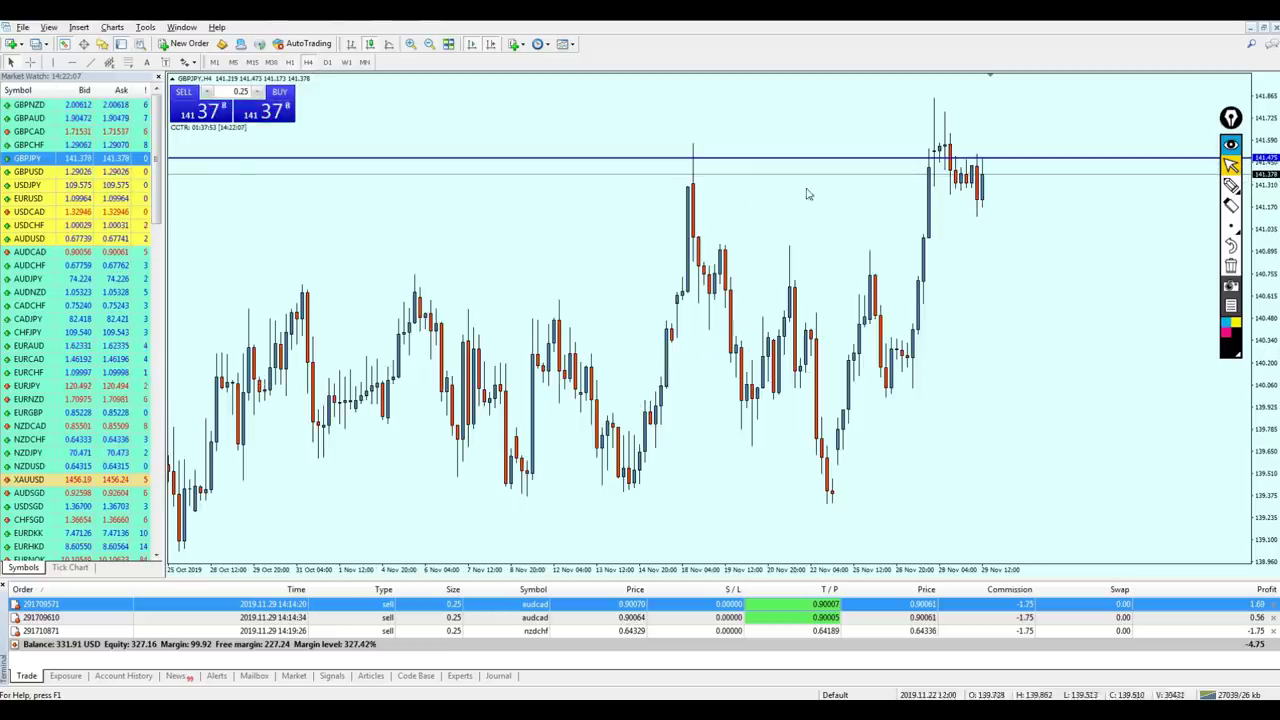
pyautogui.click(289, 62)
# Show GBPUSD, USDJPY, EURUSD and USDCAD in turn, ending back on EURUSD.
pyautogui.click(105, 173)
pyautogui.moveTo(107, 180); pyautogui.dragTo(365, 182)
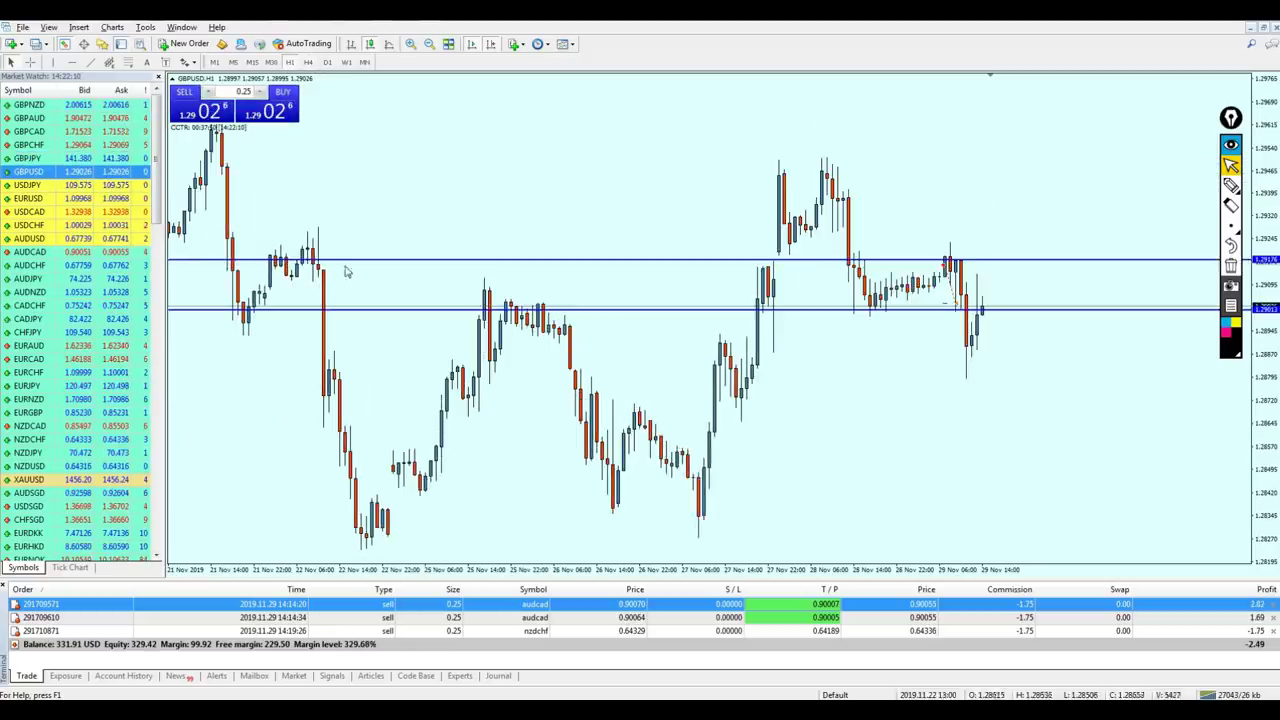
pyautogui.moveTo(66, 186); pyautogui.dragTo(545, 185)
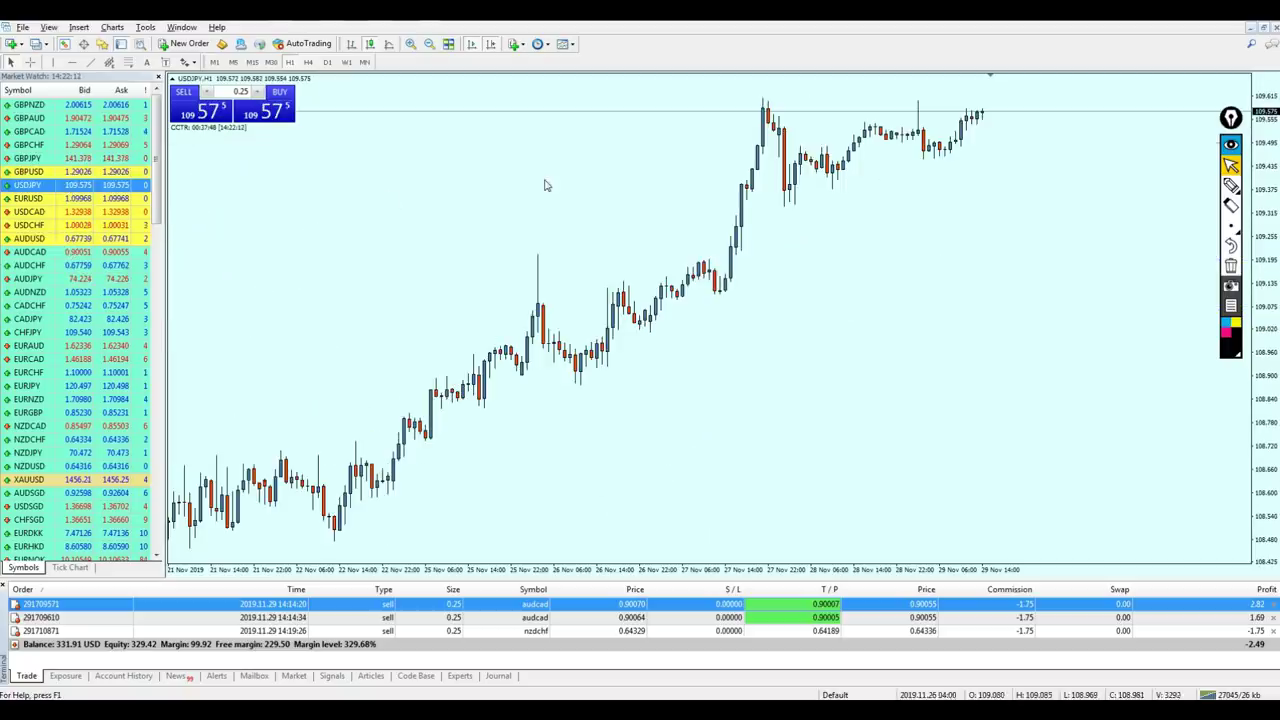
pyautogui.moveTo(68, 199); pyautogui.dragTo(500, 194)
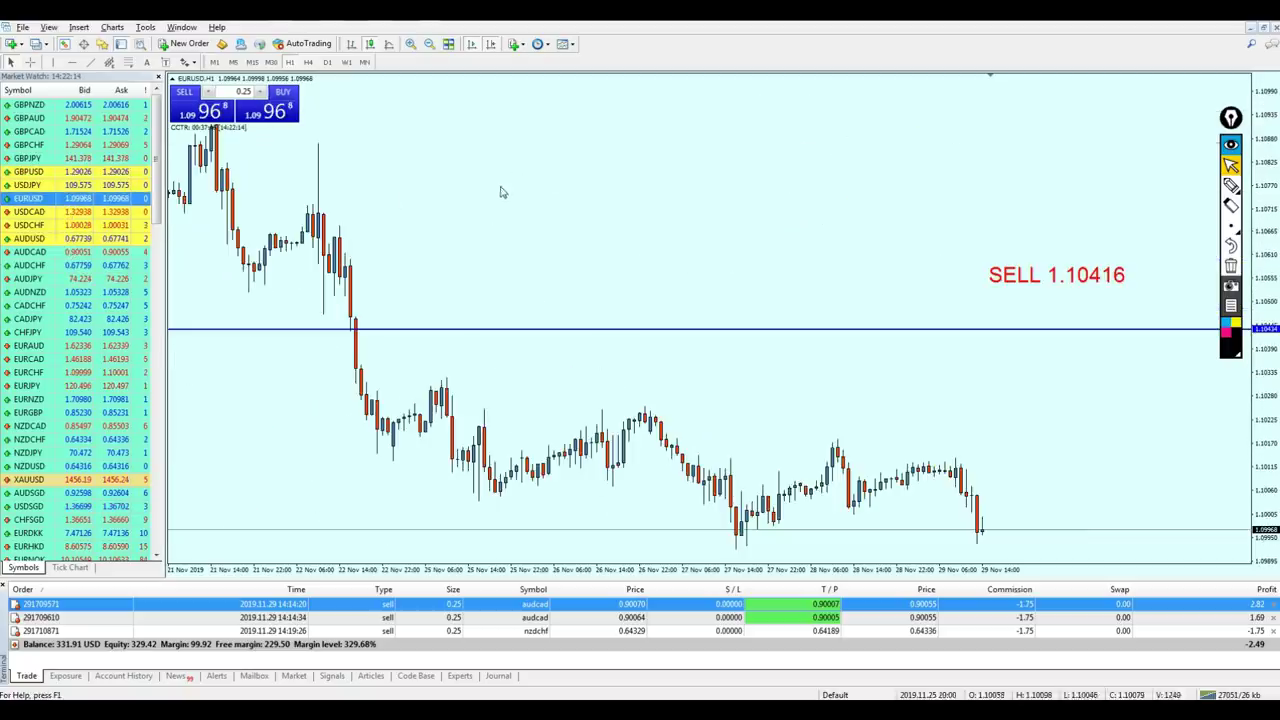
pyautogui.moveTo(76, 212); pyautogui.dragTo(560, 236)
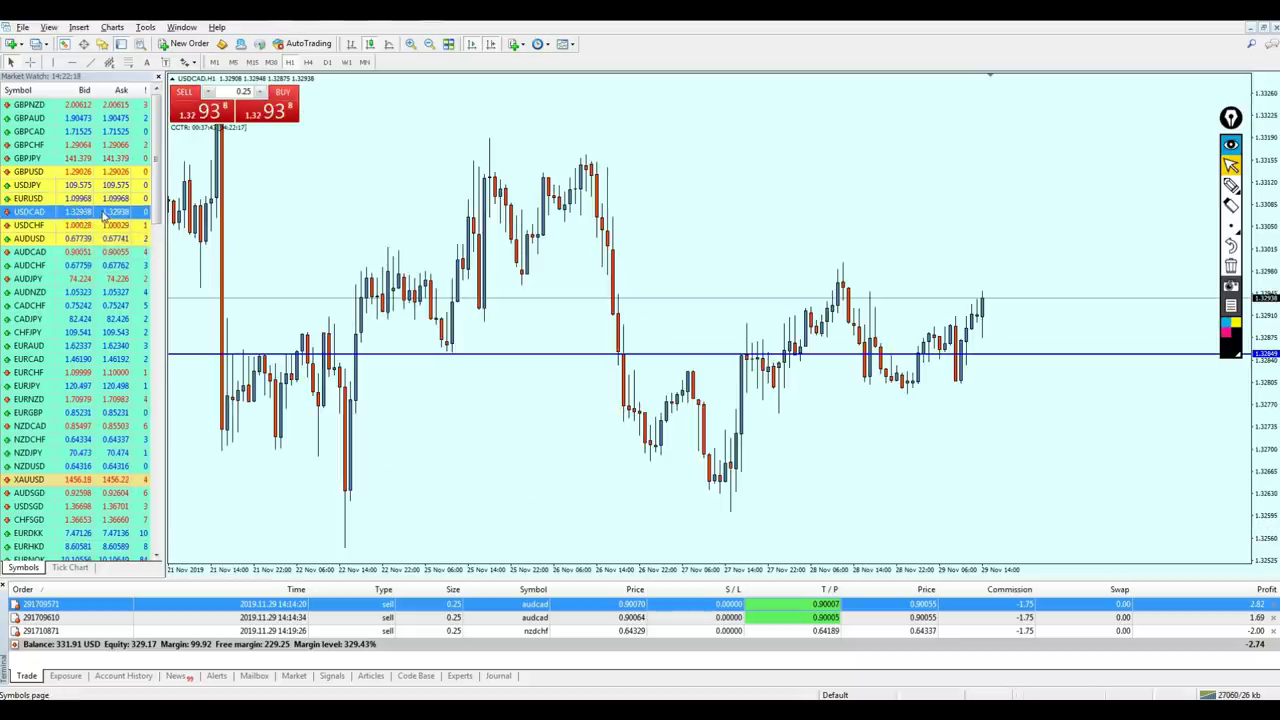
pyautogui.moveTo(104, 198); pyautogui.dragTo(694, 320)
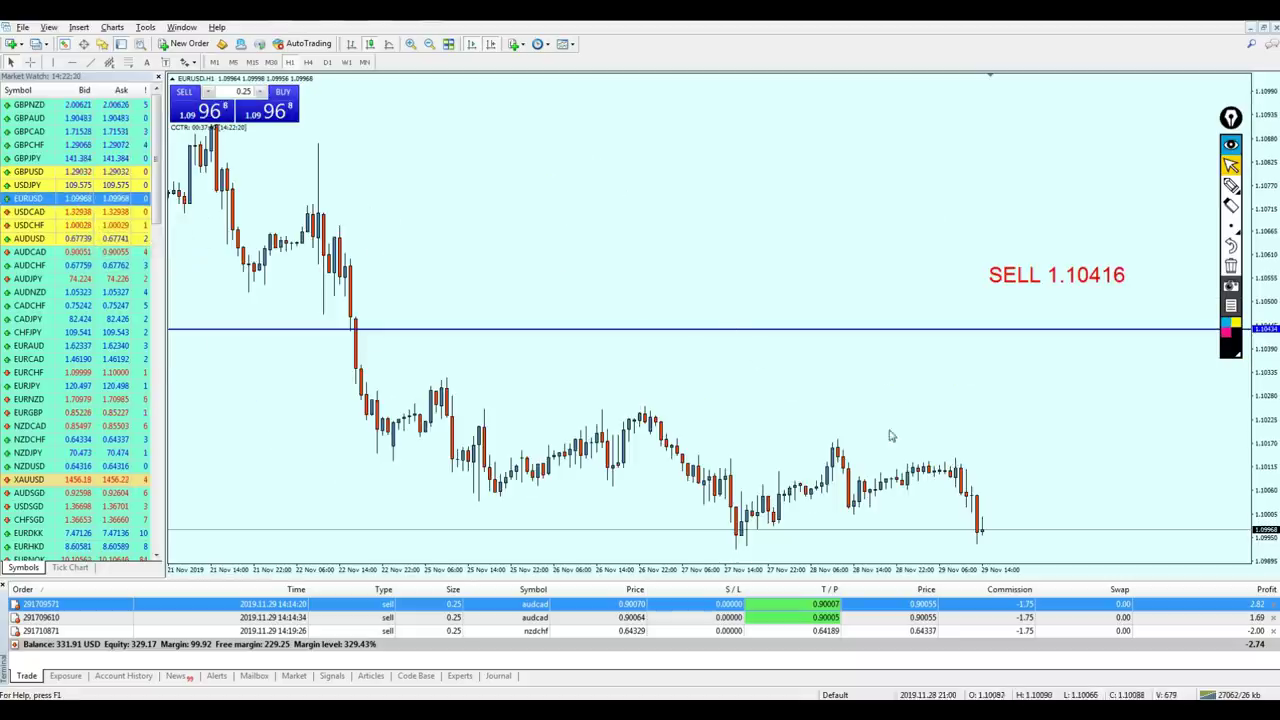
# Sketch a freehand line along the recent EURUSD lows, then erase it and zoom out.
pyautogui.click(1231, 185)
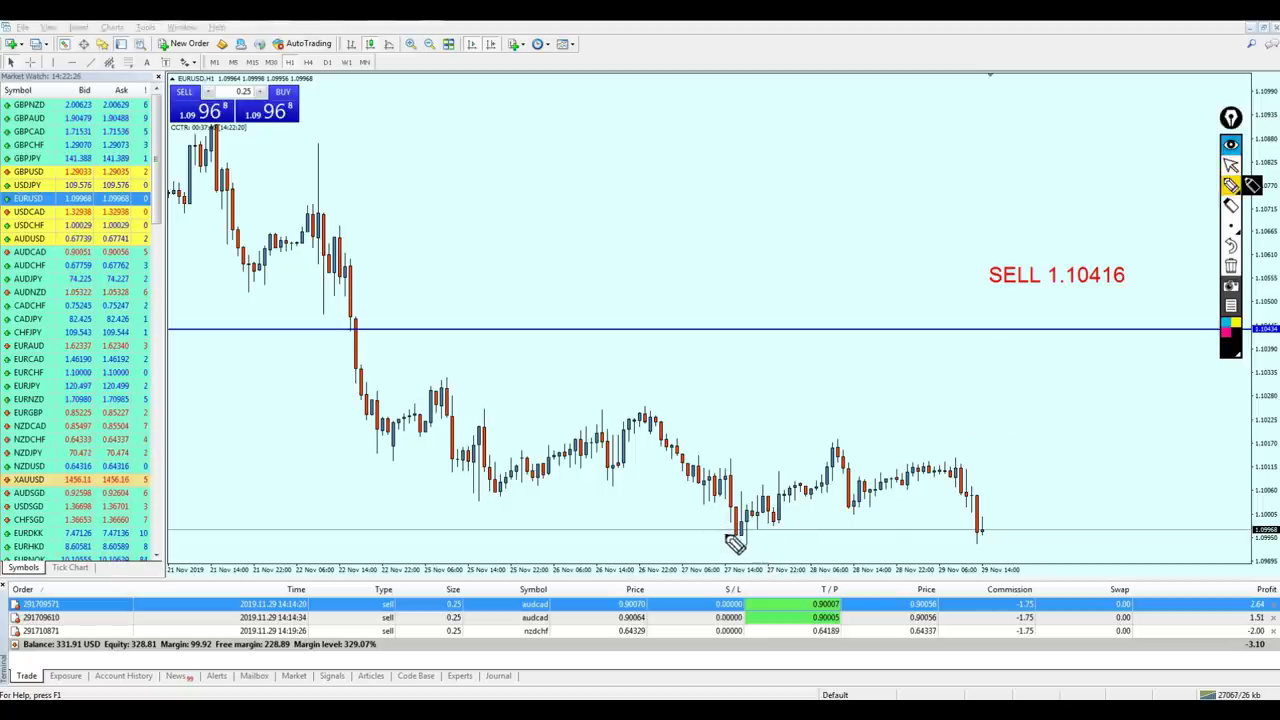
pyautogui.moveTo(727, 534); pyautogui.dragTo(1080, 526)
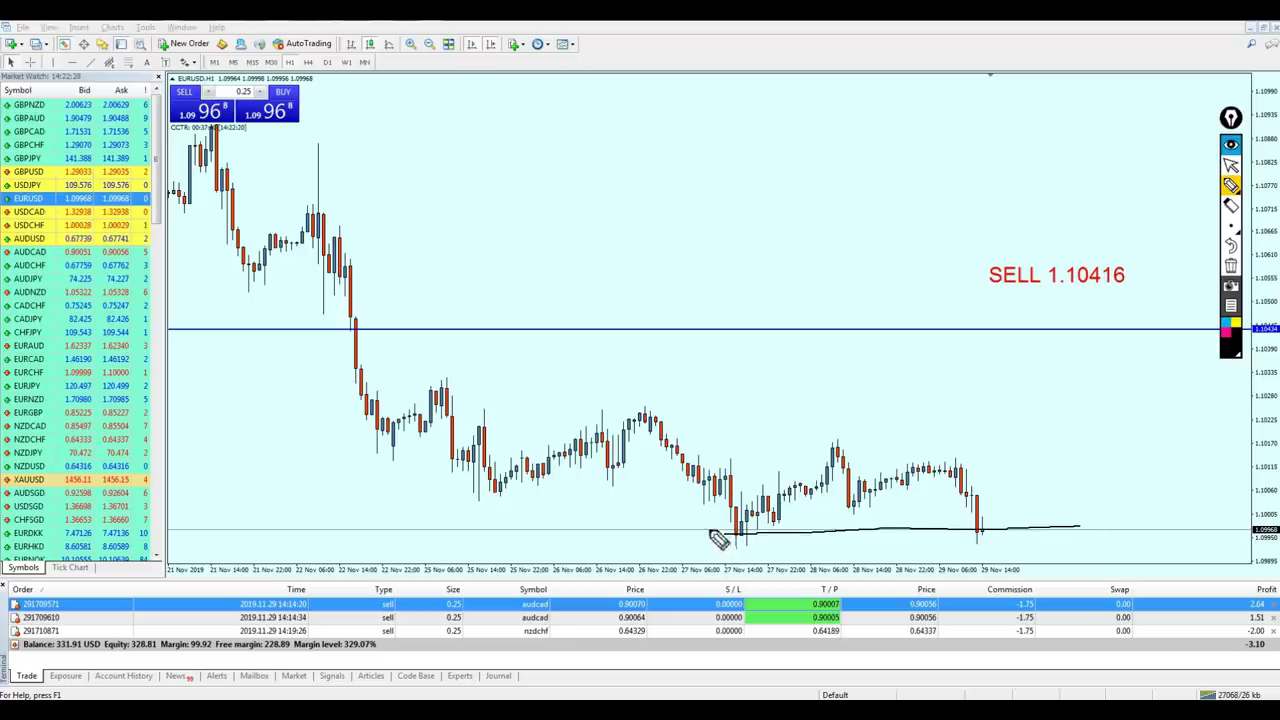
pyautogui.click(1231, 165)
pyautogui.click(1231, 265)
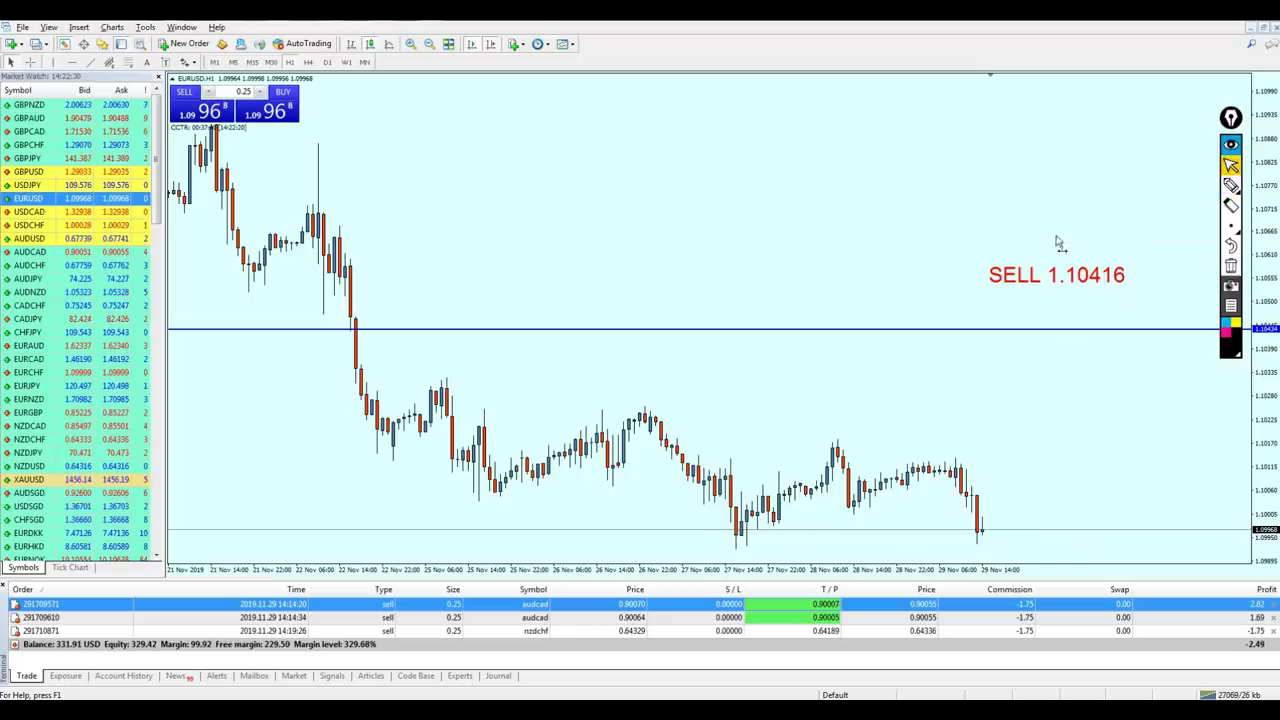
pyautogui.press('-')
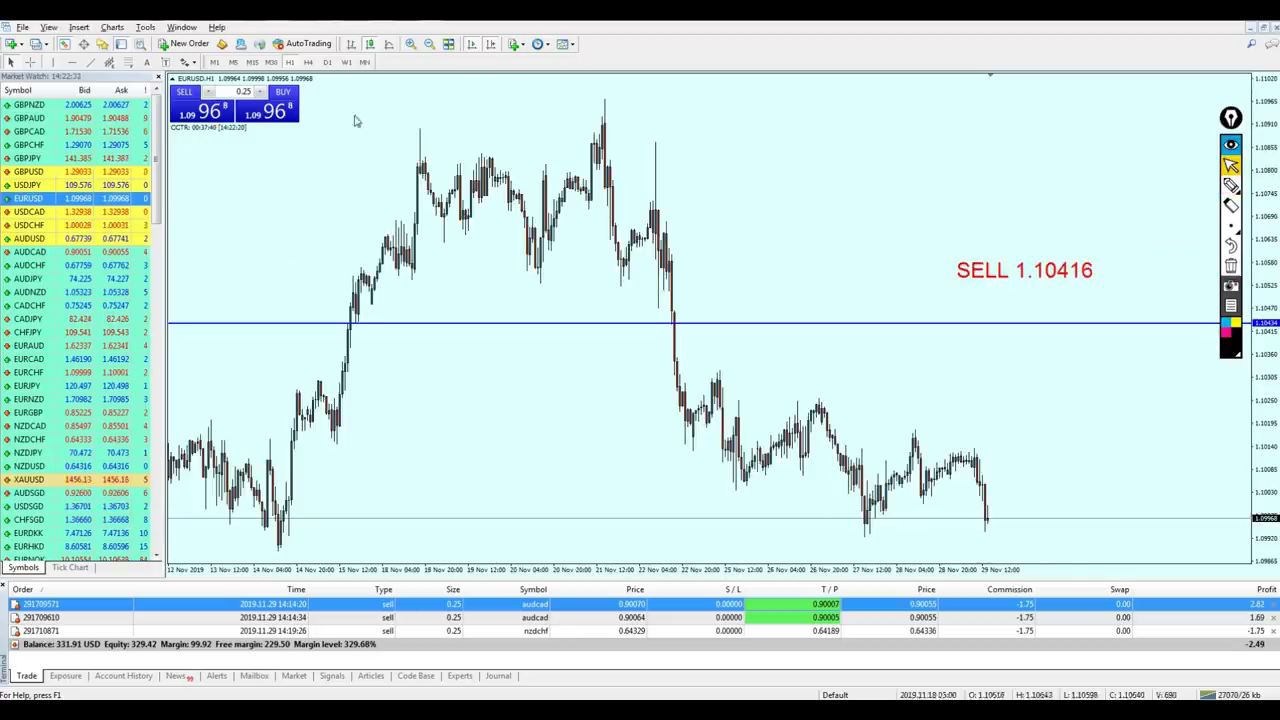
# Switch EURUSD to H4 and sketch the circled 13 Nov swing low, its rise, and support.
pyautogui.click(308, 62)
pyautogui.middleClick(814, 375)
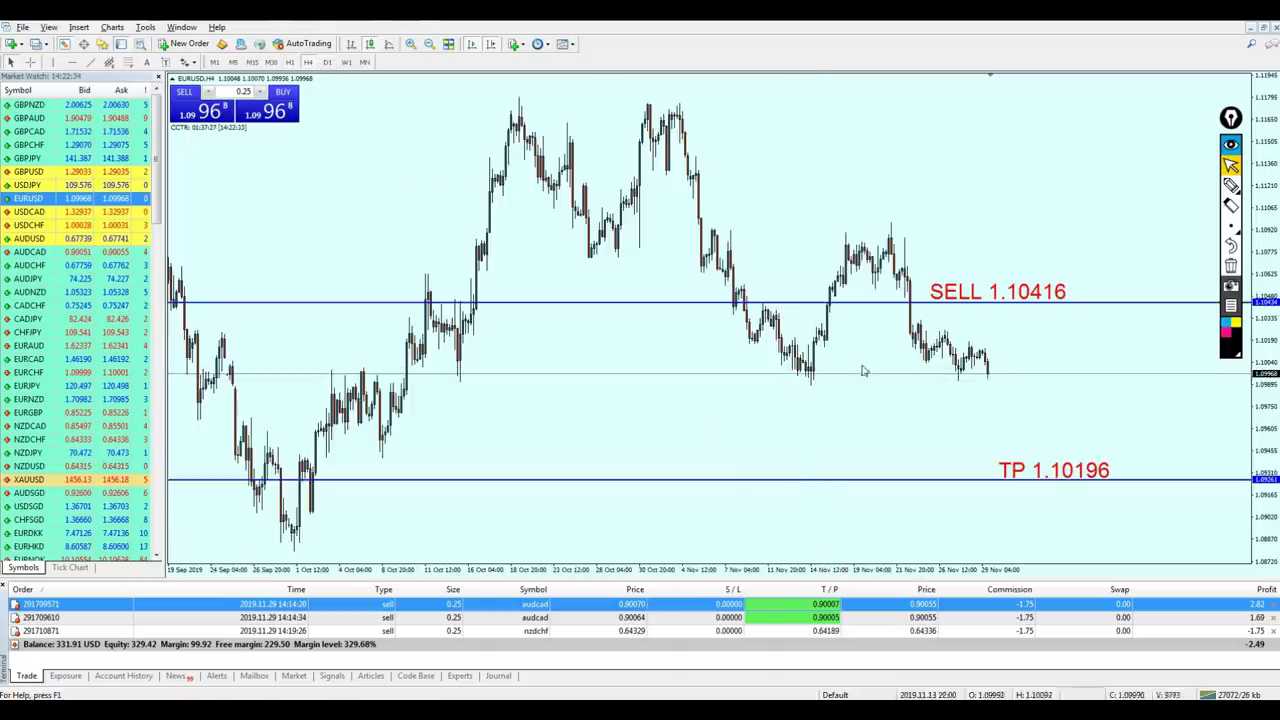
pyautogui.click(1231, 185)
pyautogui.moveTo(790, 384)
pyautogui.mouseDown()
pyautogui.moveTo(815, 390)
pyautogui.moveTo(828, 360)
pyautogui.mouseUp()
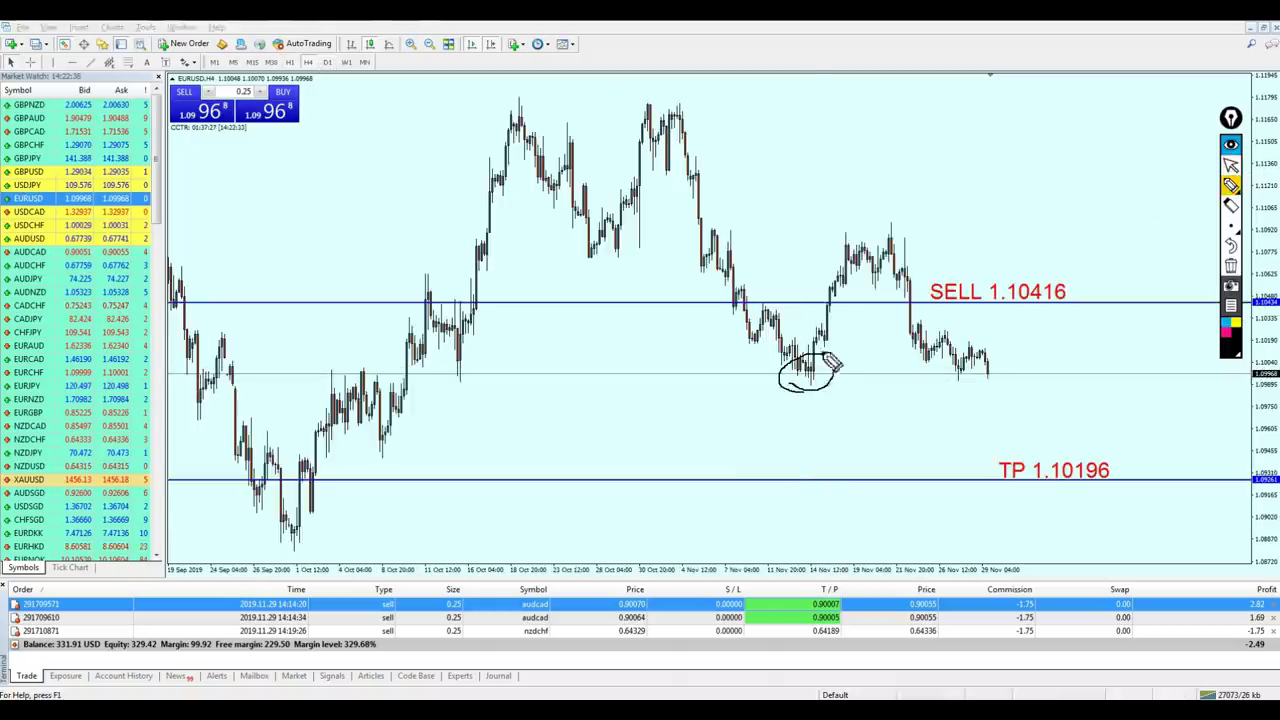
pyautogui.moveTo(912, 326)
pyautogui.mouseDown()
pyautogui.moveTo(920, 342)
pyautogui.moveTo(938, 340)
pyautogui.moveTo(957, 381)
pyautogui.mouseUp()
pyautogui.moveTo(795, 377); pyautogui.dragTo(1050, 377)
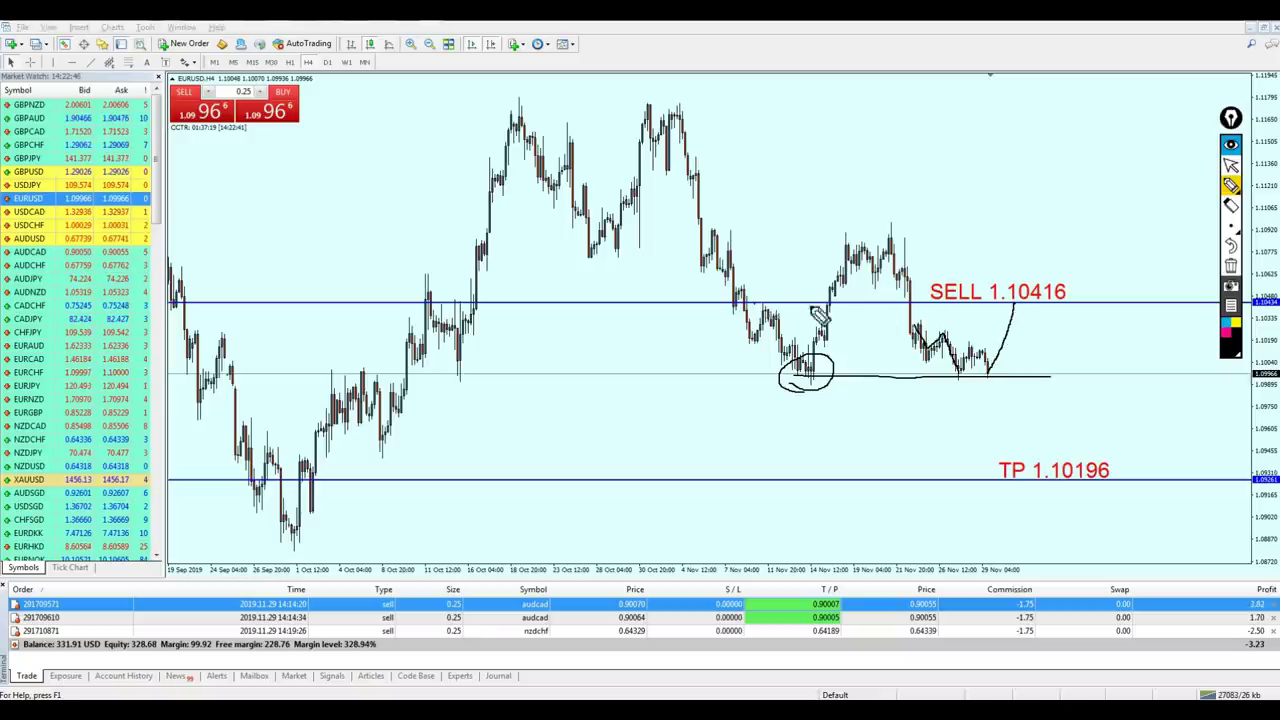
# Sketch the SELL 1.10416 level, peak circles and the drop to TP 1.10196, then erase all.
pyautogui.moveTo(755, 302); pyautogui.dragTo(1012, 310)
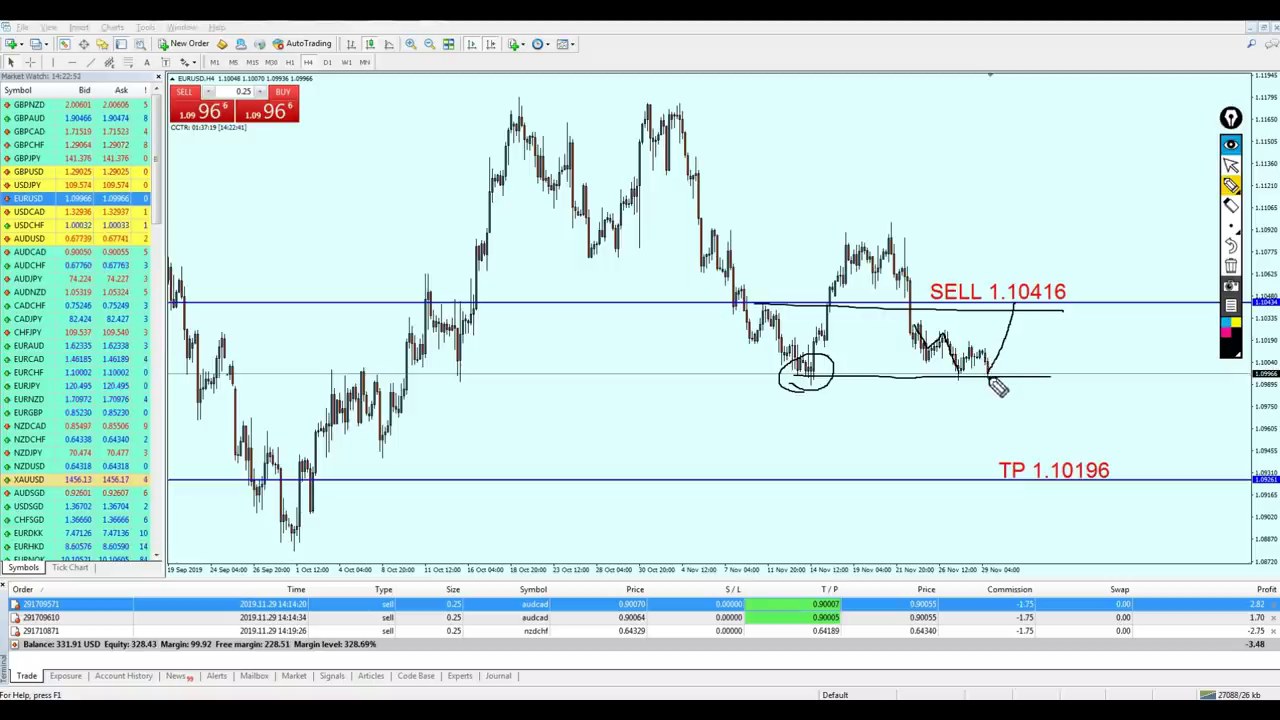
pyautogui.moveTo(990, 380); pyautogui.dragTo(1012, 306)
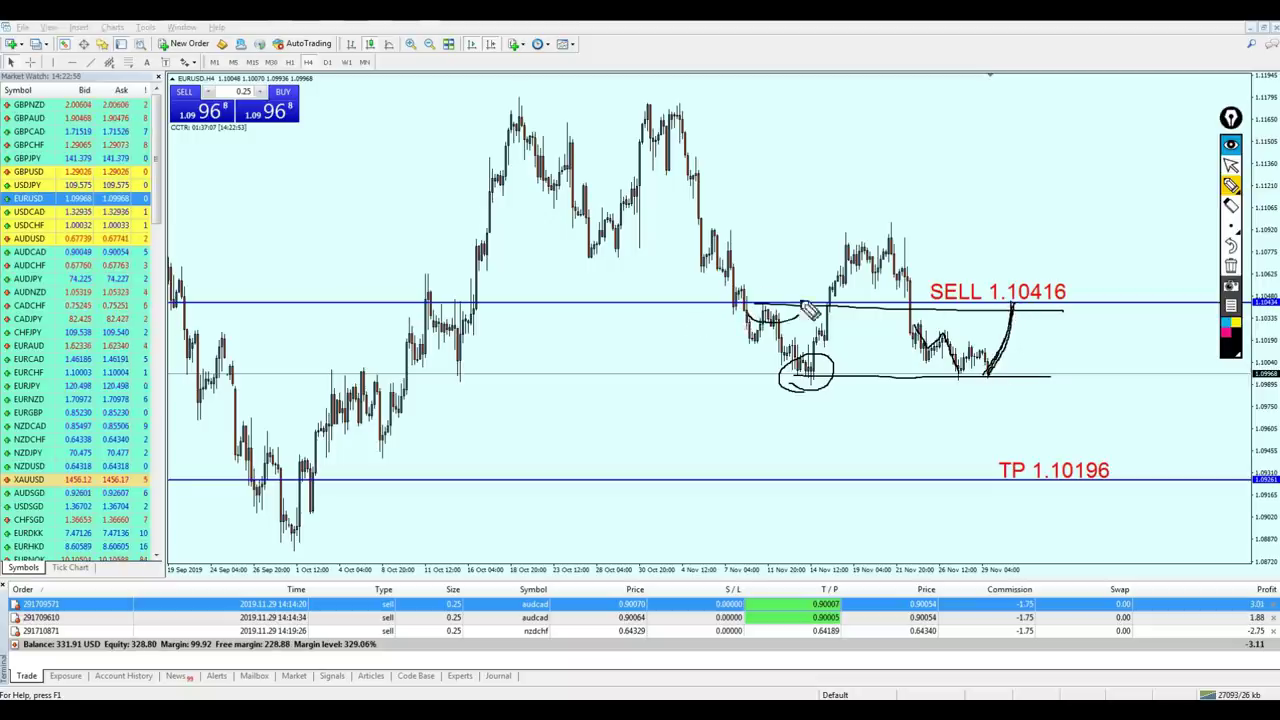
pyautogui.moveTo(810, 310); pyautogui.dragTo(797, 330)
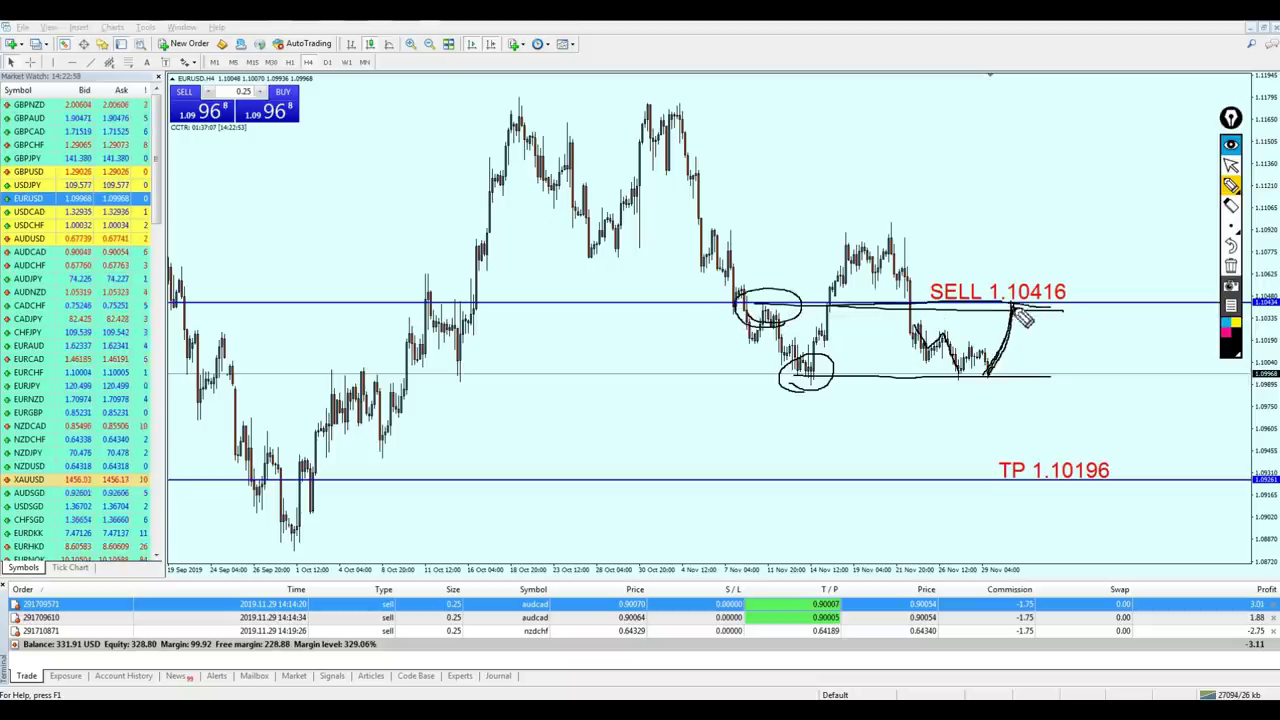
pyautogui.moveTo(835, 221); pyautogui.dragTo(858, 221)
pyautogui.moveTo(840, 270); pyautogui.dragTo(850, 262)
pyautogui.moveTo(1036, 288)
pyautogui.mouseDown()
pyautogui.moveTo(1015, 315)
pyautogui.moveTo(1085, 472)
pyautogui.mouseUp()
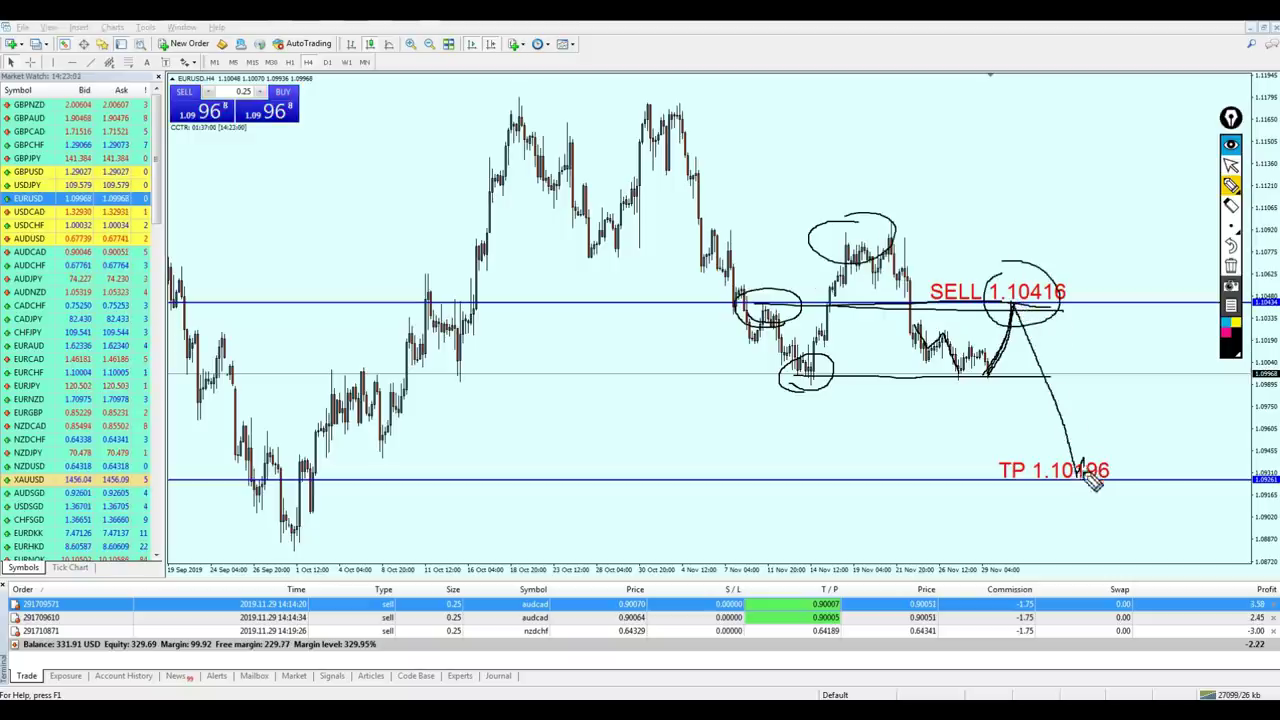
pyautogui.click(1231, 165)
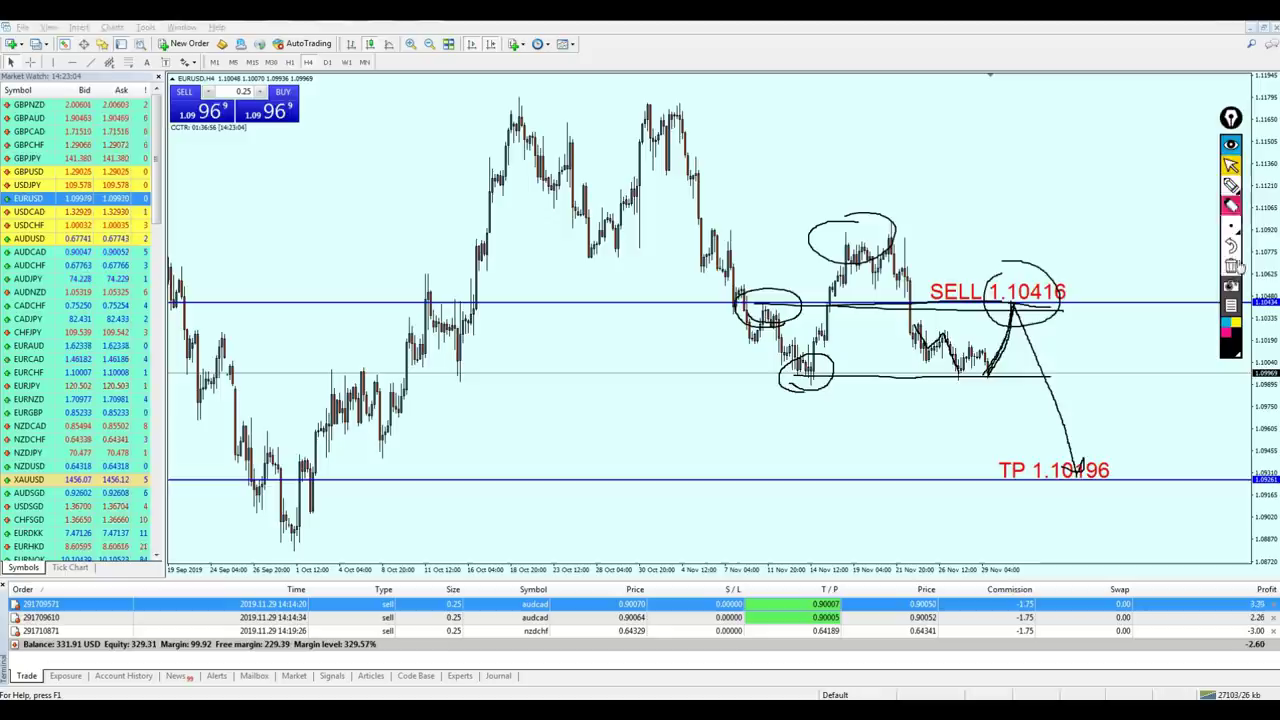
# Flip through the USDCAD, USDCHF, AUDUSD, AUDCAD, AUDJPY, AUDNZD, CADCHF, CADJPY and CHFJPY charts.
pyautogui.click(1231, 265)
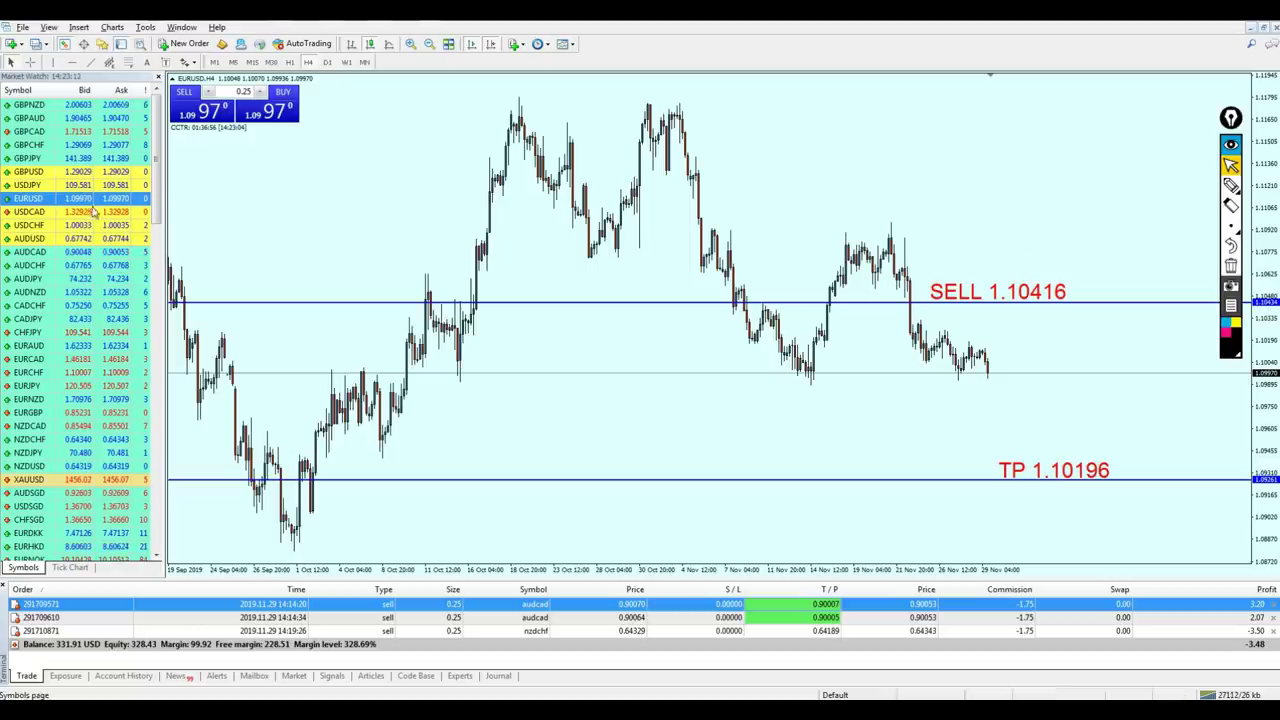
pyautogui.moveTo(92, 212); pyautogui.dragTo(470, 205)
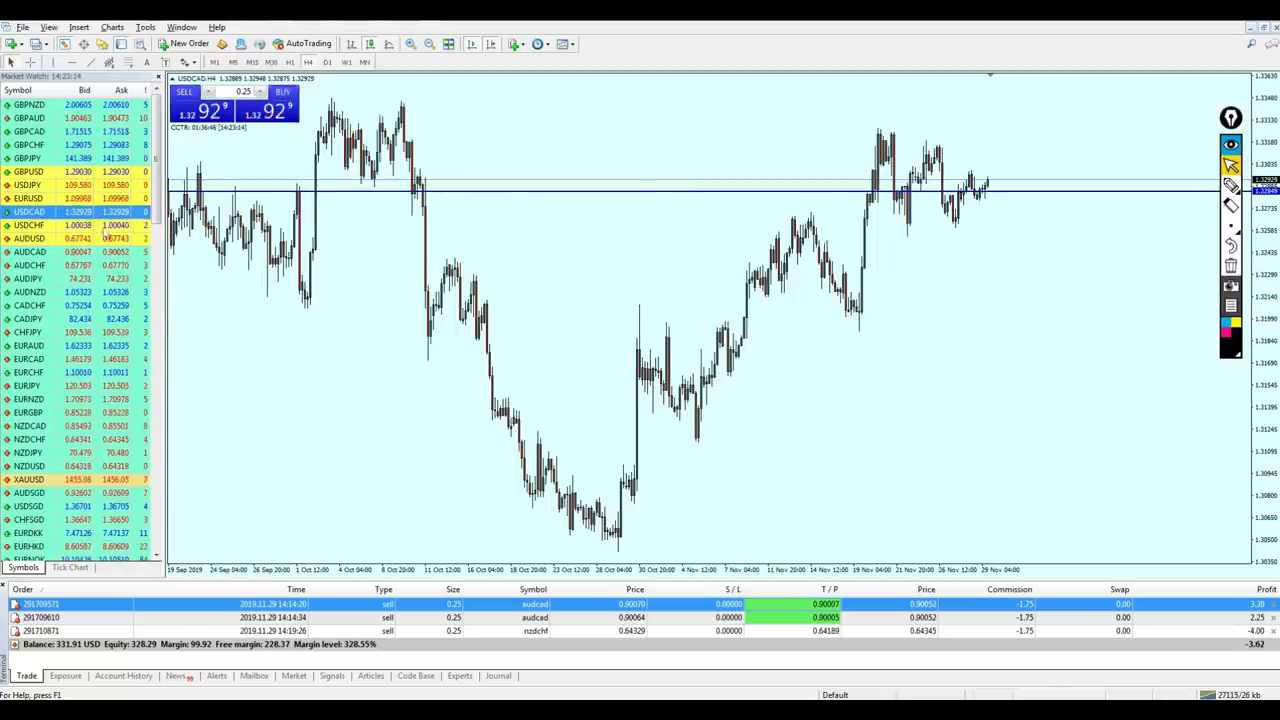
pyautogui.moveTo(70, 228); pyautogui.dragTo(551, 220)
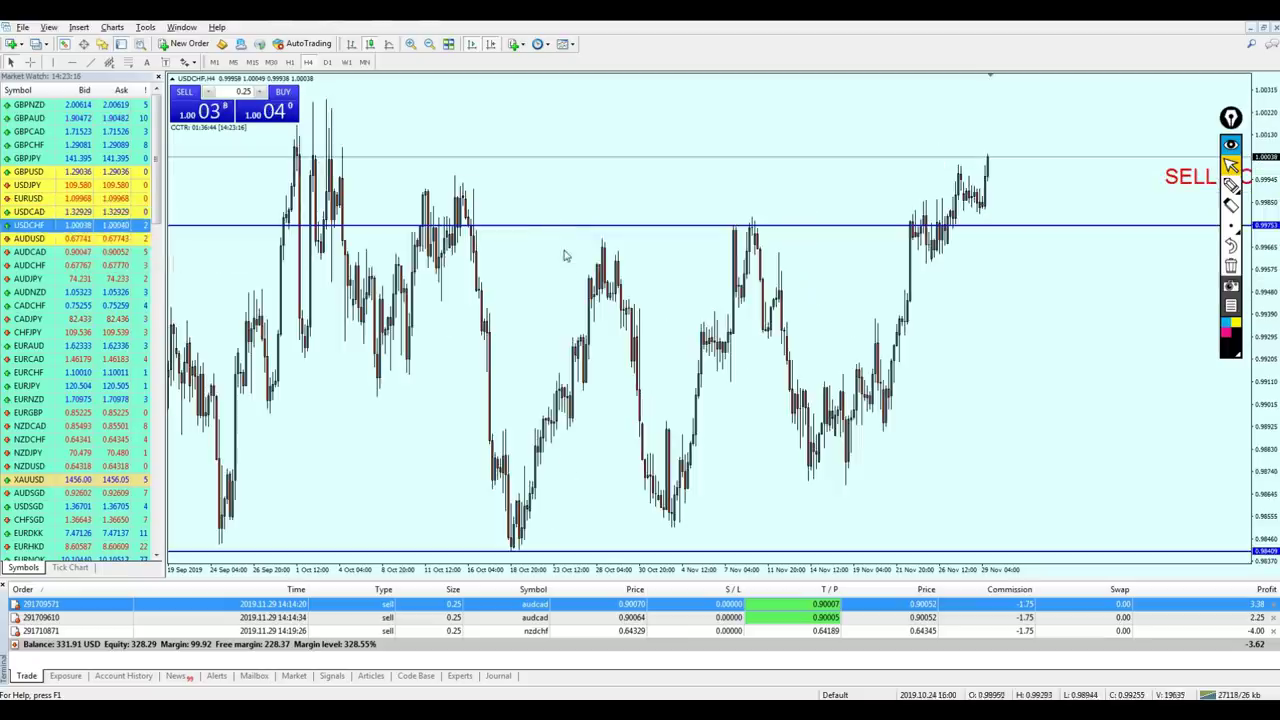
pyautogui.moveTo(72, 239); pyautogui.dragTo(463, 253)
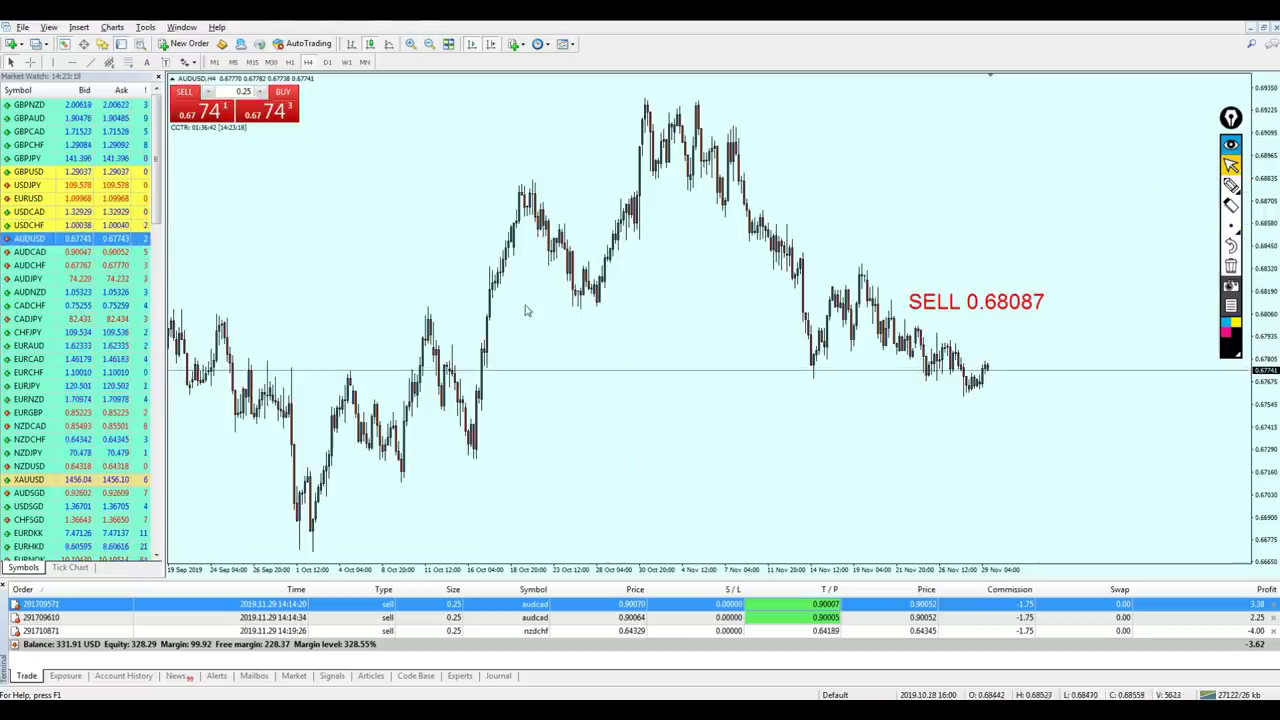
pyautogui.moveTo(90, 254); pyautogui.dragTo(560, 270)
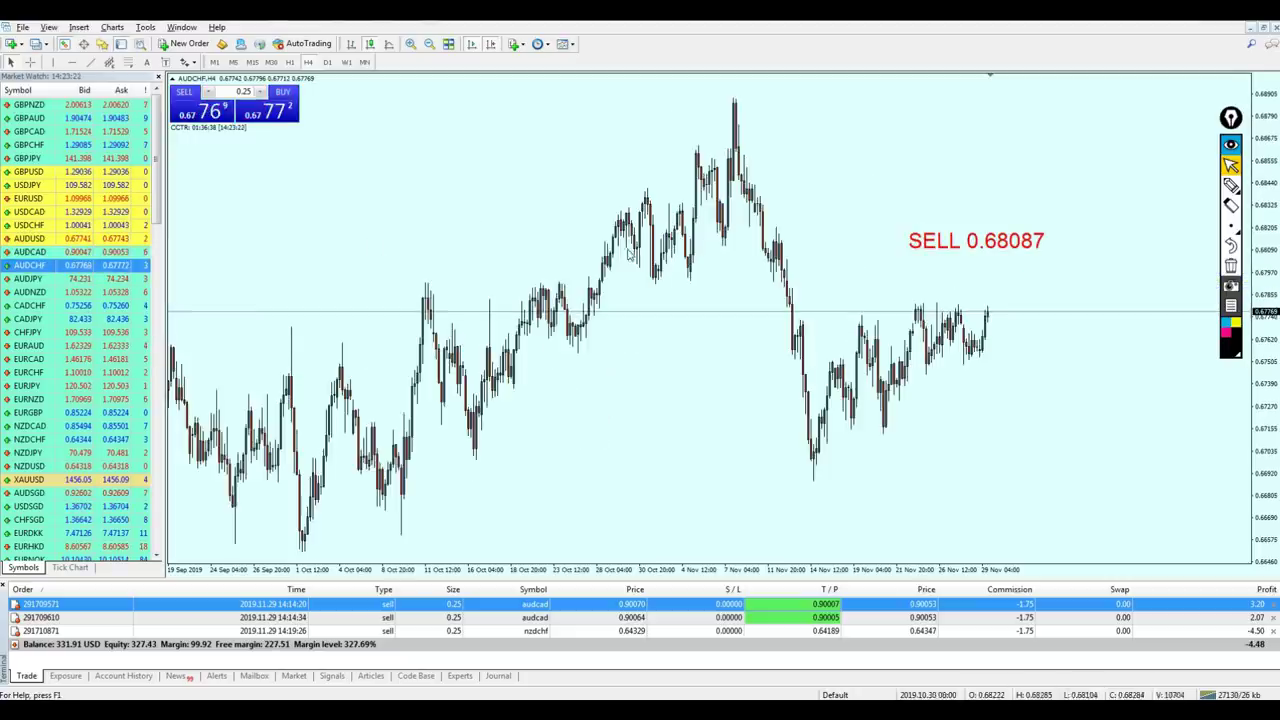
pyautogui.click(36, 279)
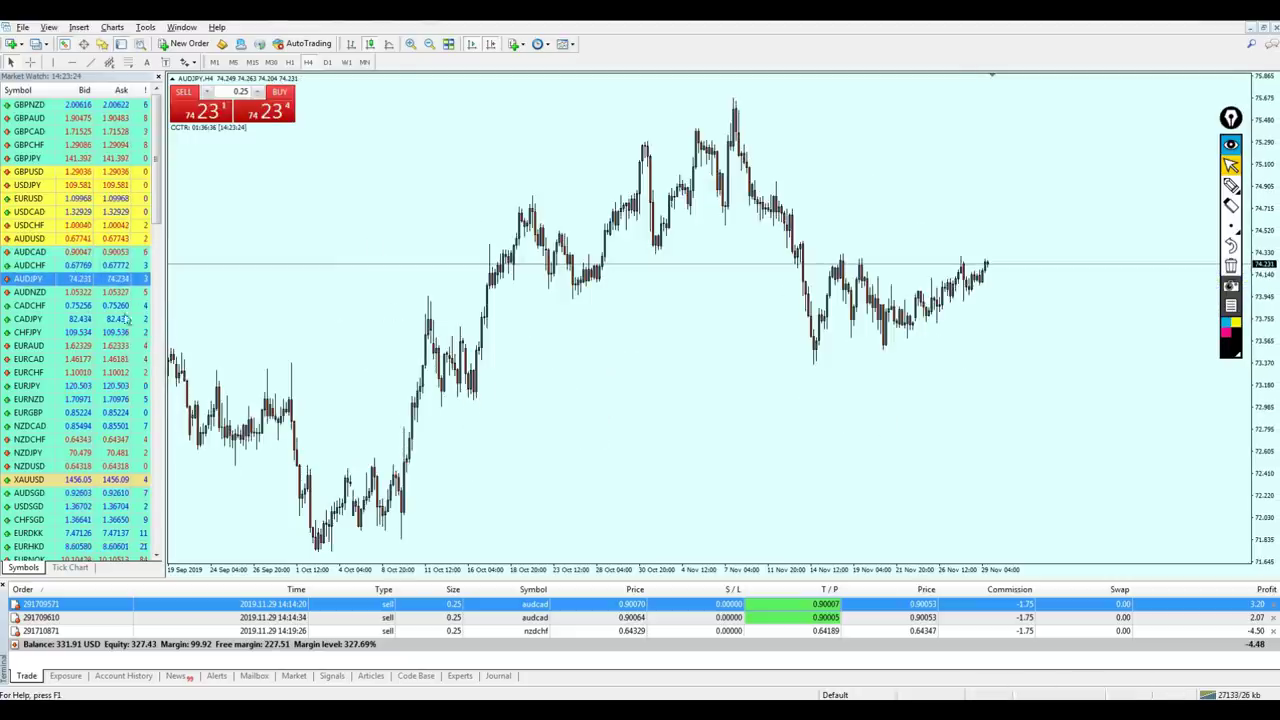
pyautogui.click(58, 293)
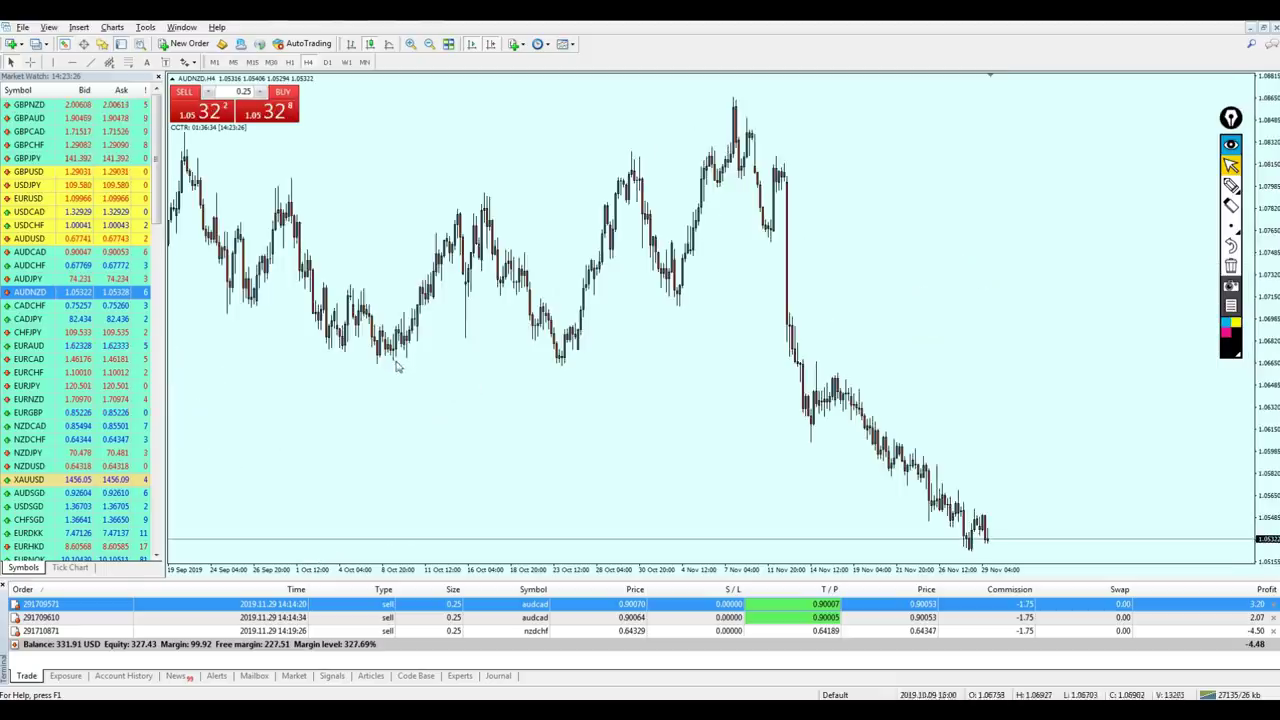
pyautogui.click(110, 305)
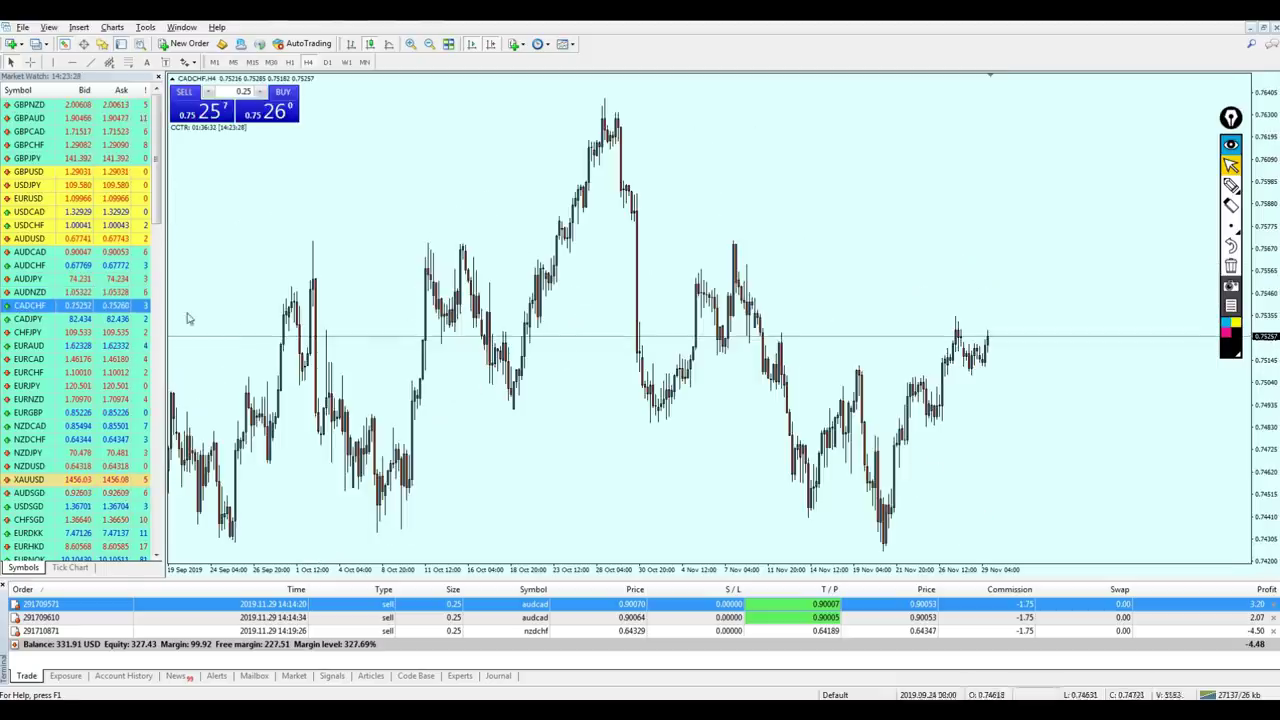
pyautogui.click(95, 318)
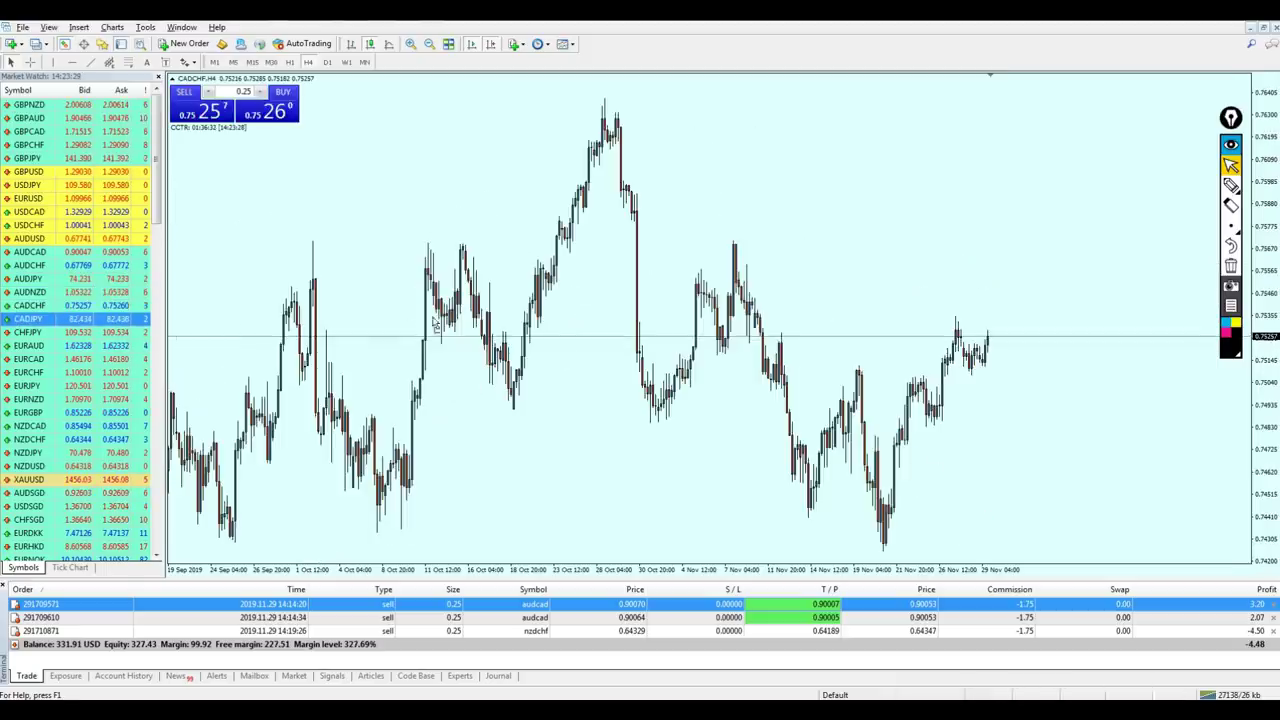
pyautogui.click(84, 332)
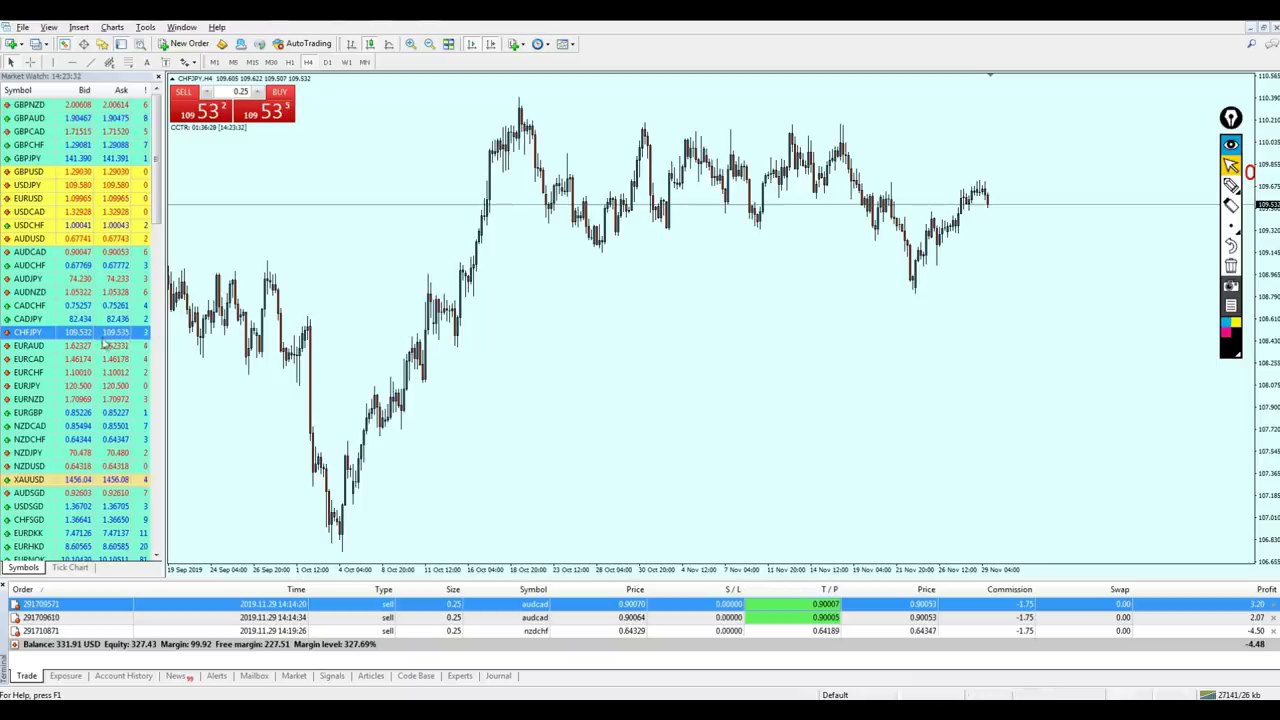
# Open USDJPY on H1 and place a horizontal line at its recent high near 109.599.
pyautogui.press('Down')
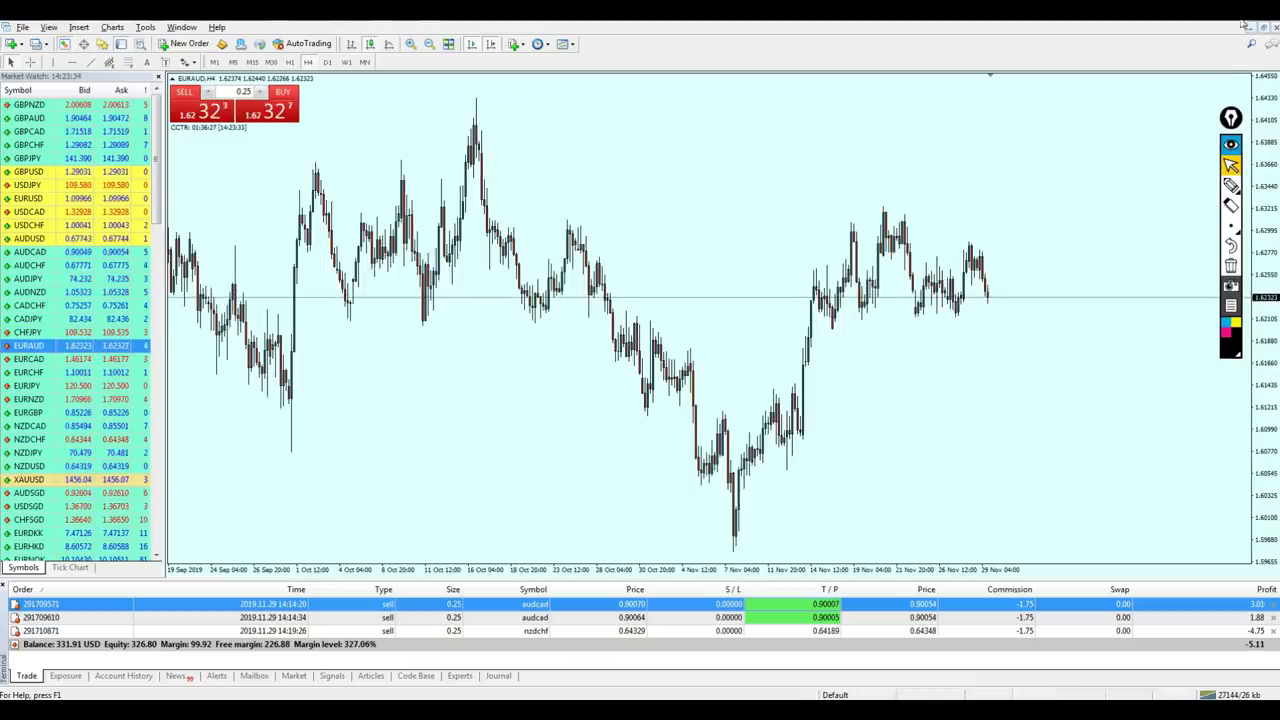
pyautogui.press('u')
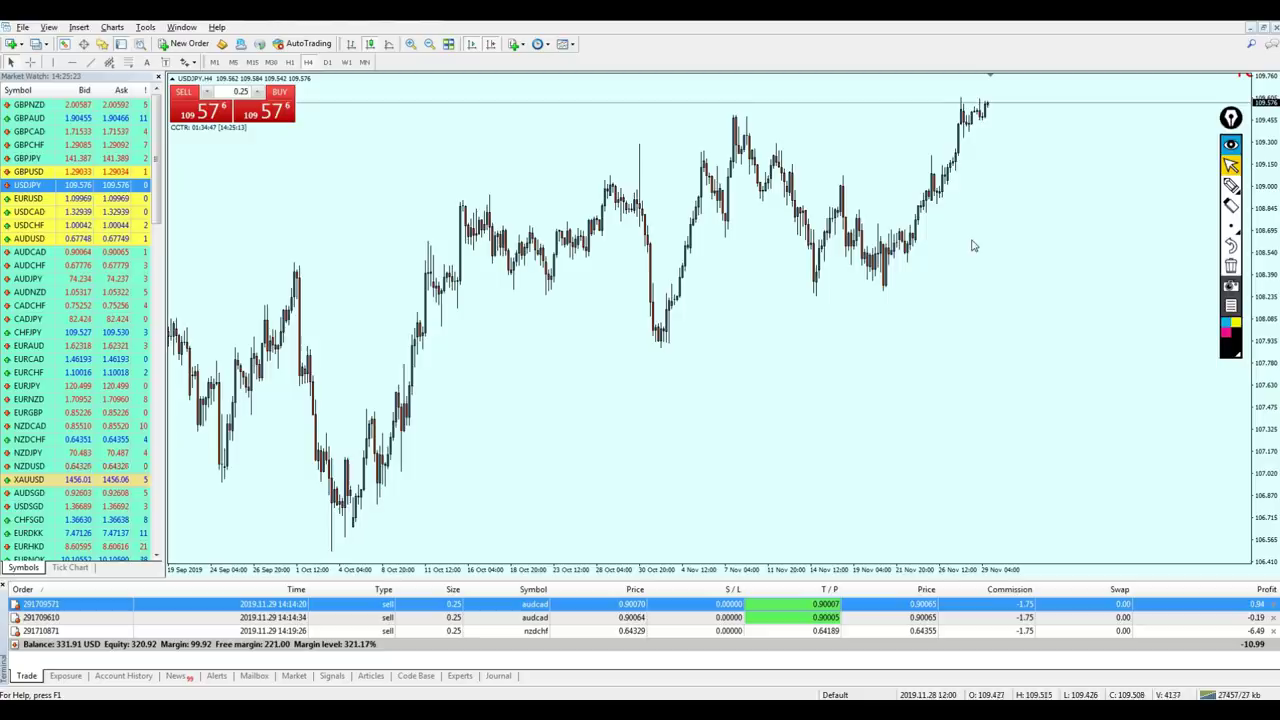
pyautogui.press('+')
pyautogui.press('+')
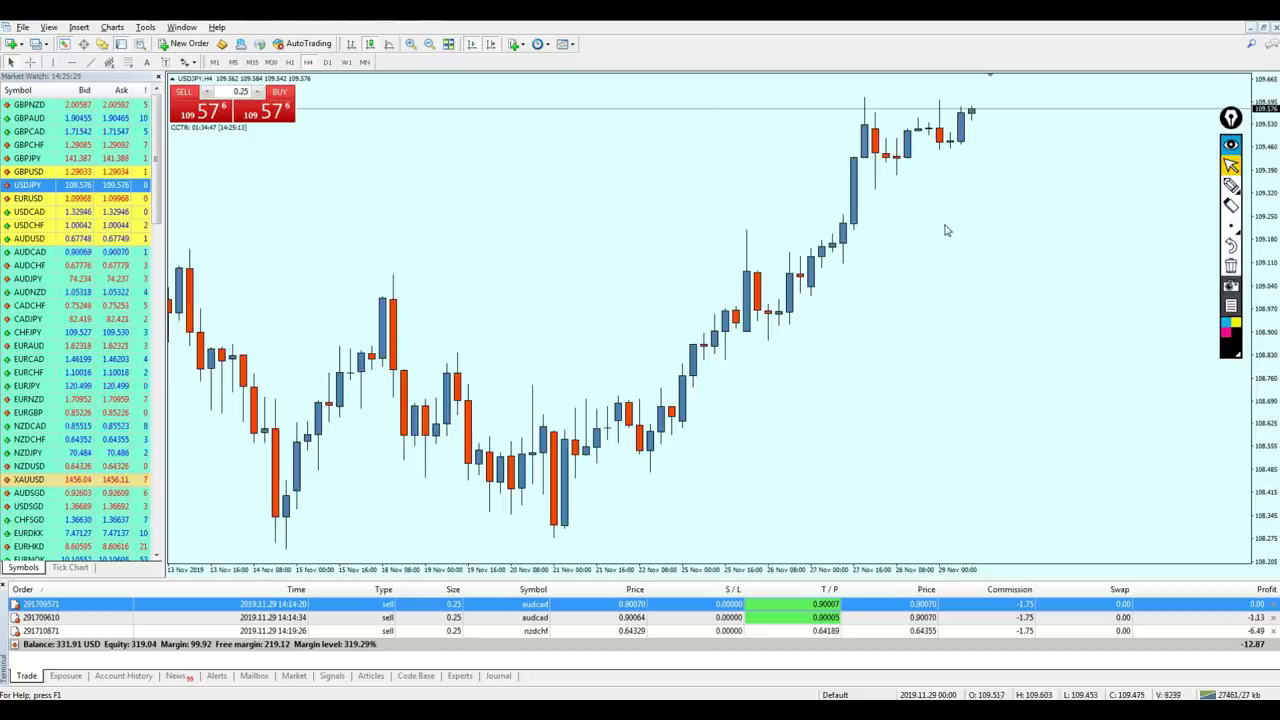
pyautogui.click(289, 62)
pyautogui.press('-')
pyautogui.press('-')
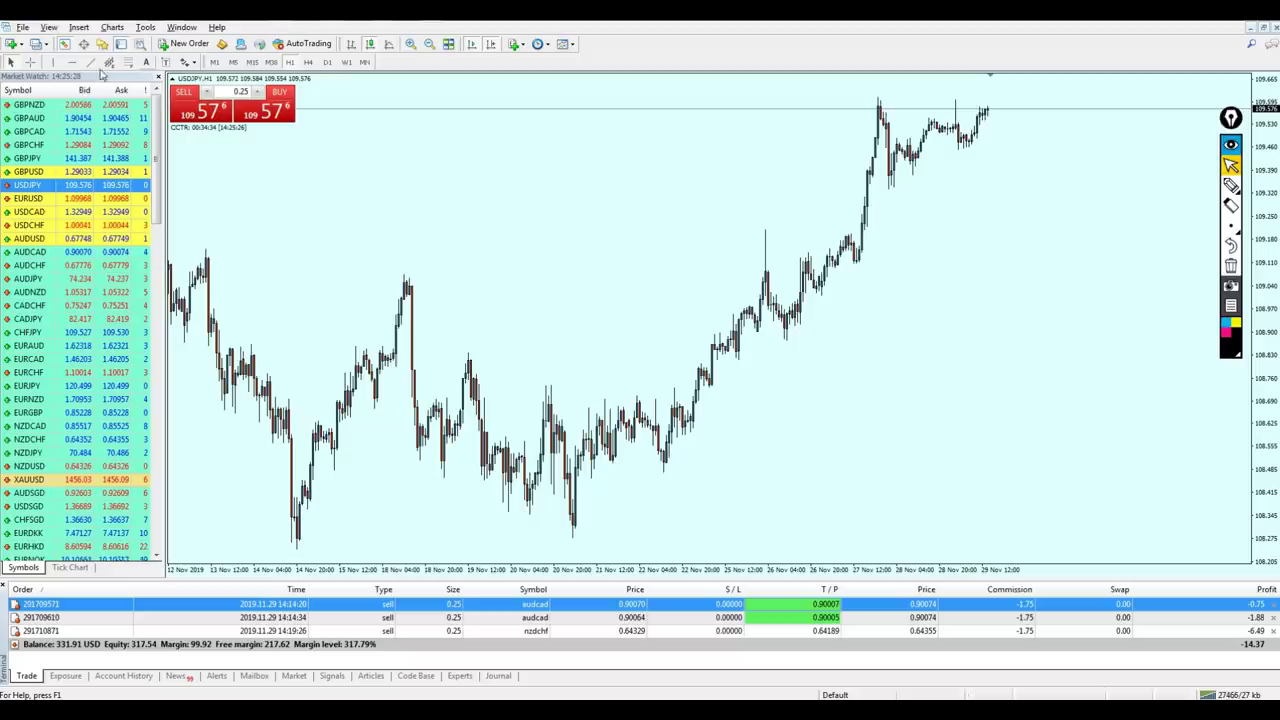
pyautogui.click(71, 62)
pyautogui.click(557, 102)
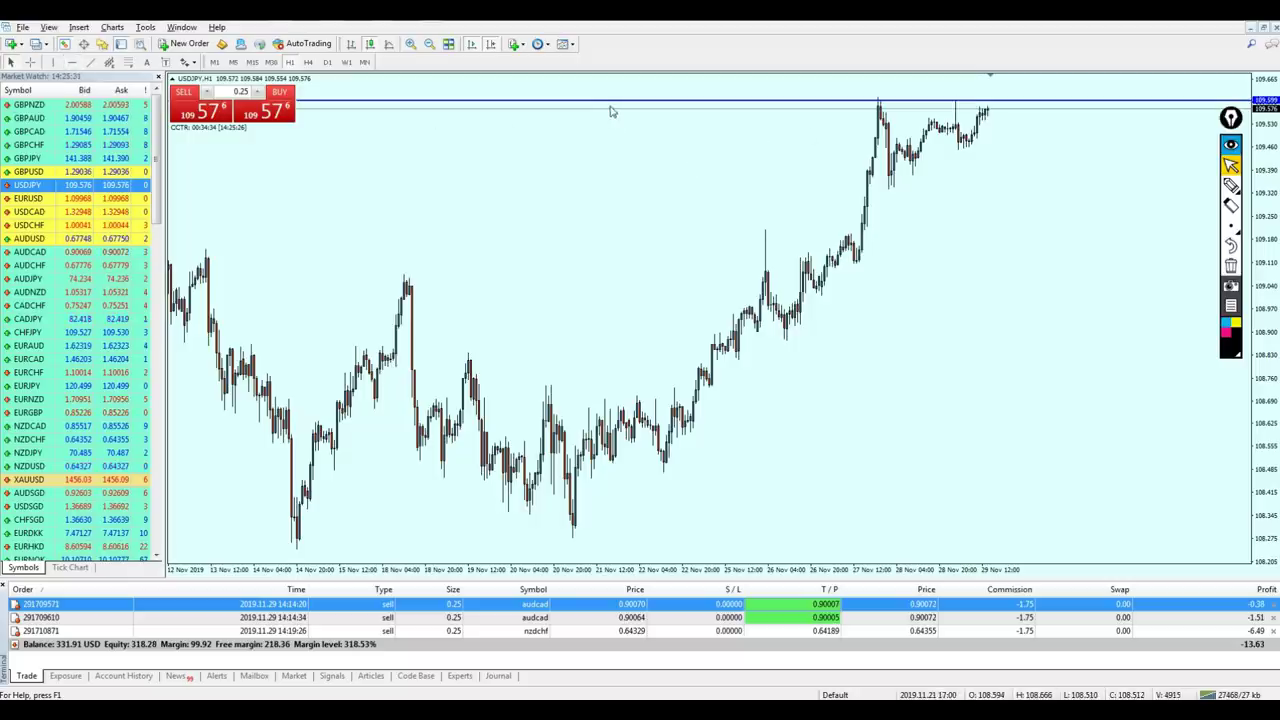
# Switch USDJPY to H4 candles and scroll back to earlier months.
pyautogui.click(308, 62)
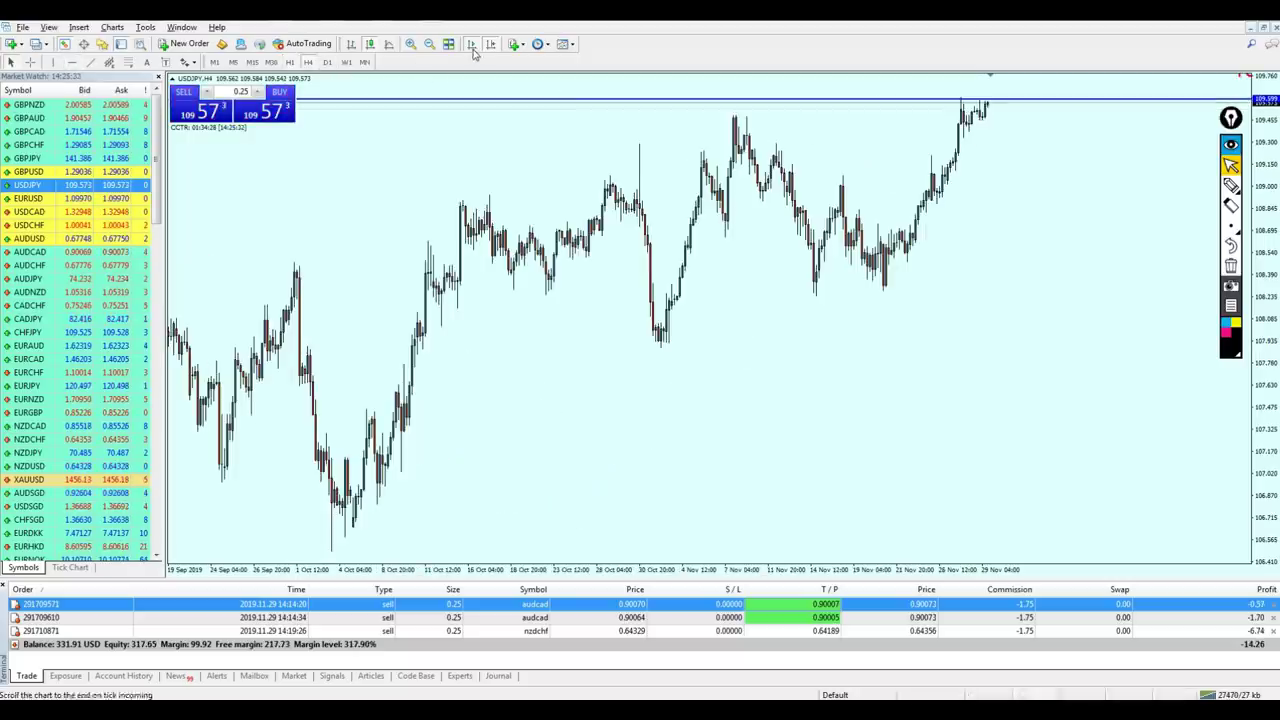
pyautogui.scroll(10, 824, 245)
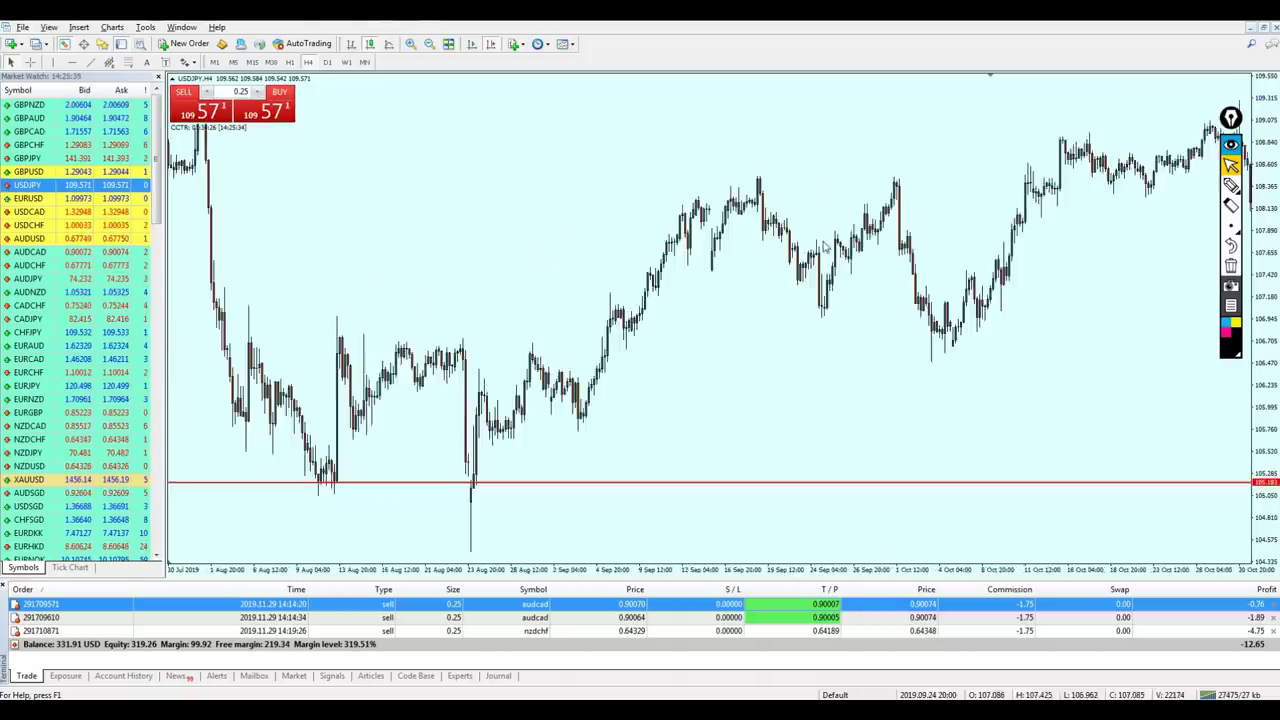
pyautogui.scroll(10, 824, 245)
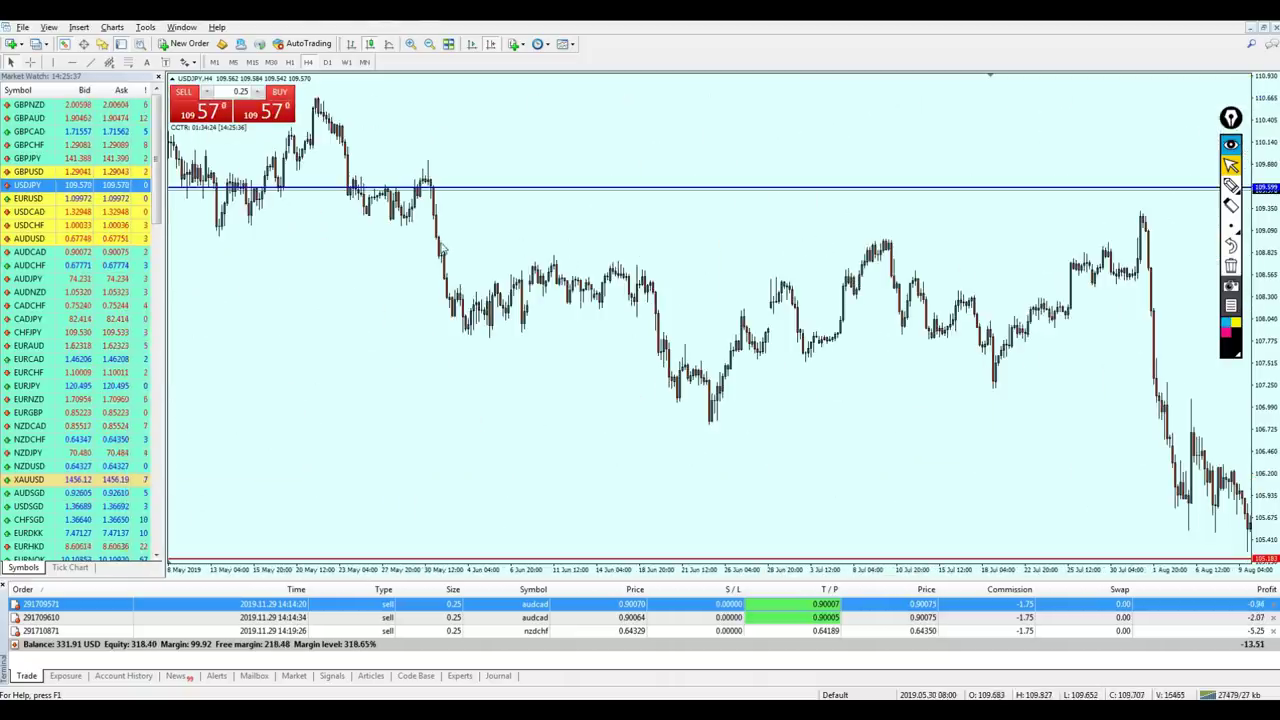
pyautogui.scroll(10, 442, 248)
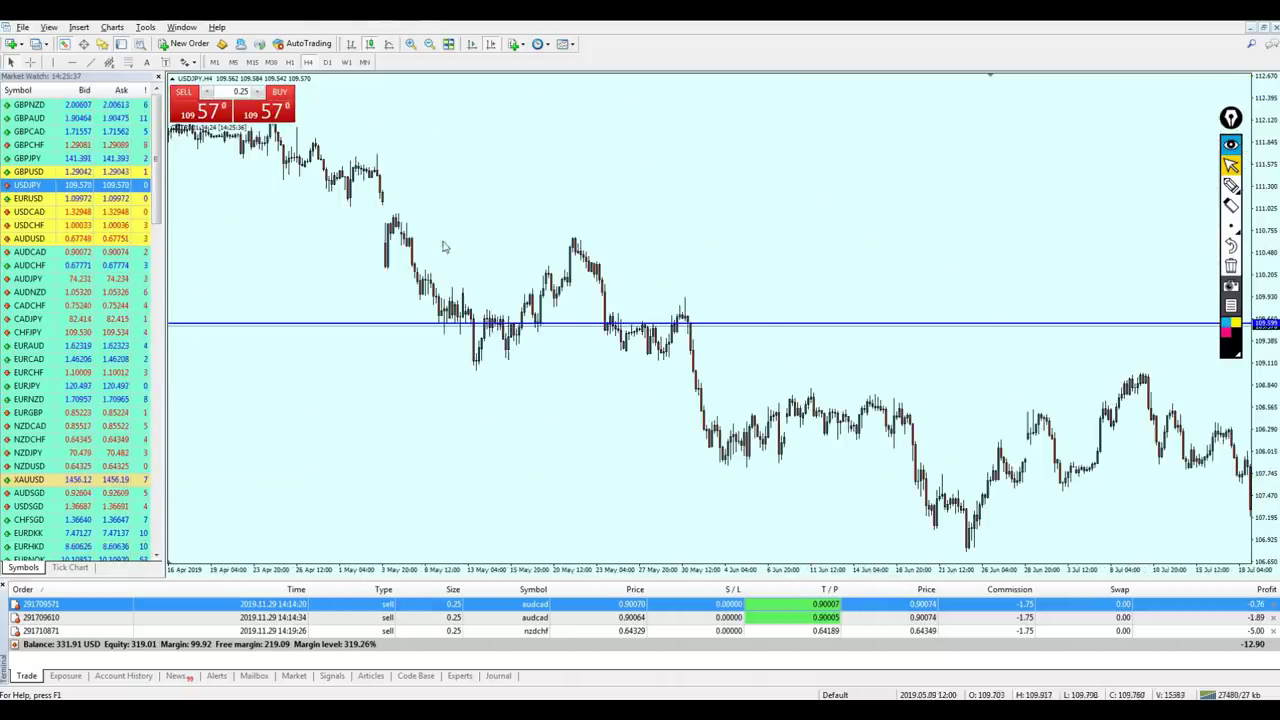
# Circle the late-May and earlier touches of the line and the drop after, then clear them.
pyautogui.click(1232, 203)
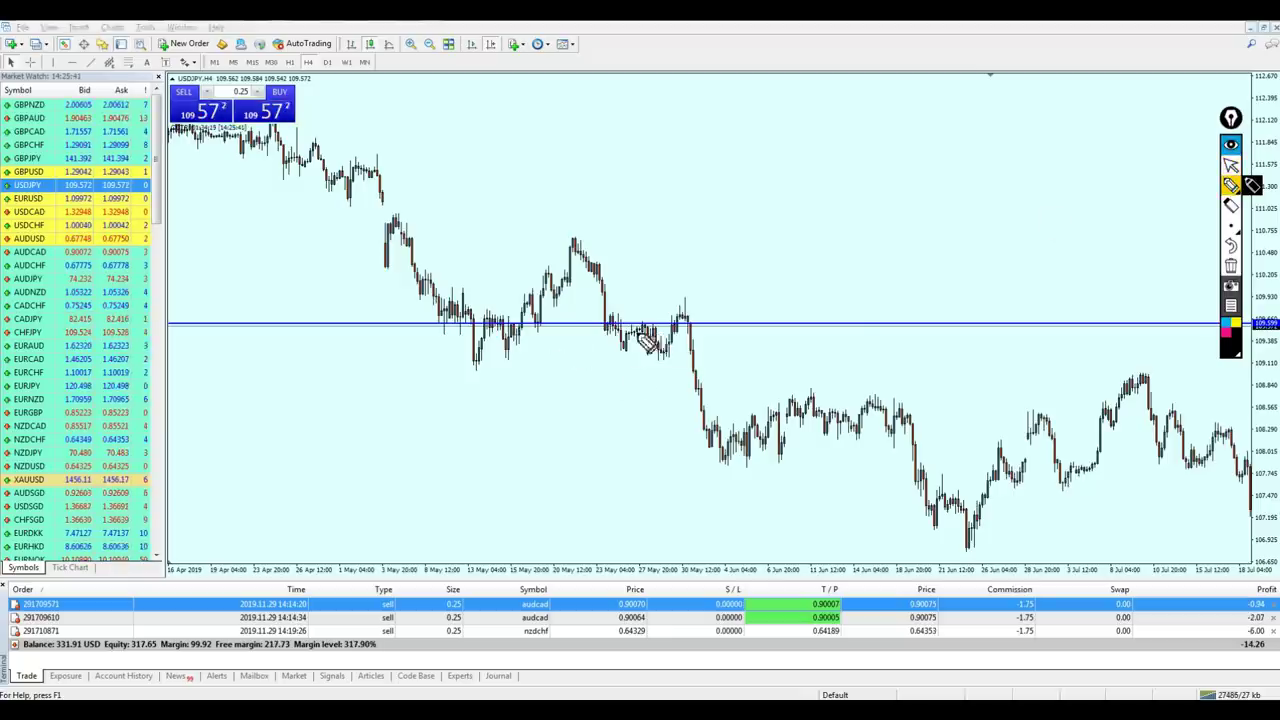
pyautogui.moveTo(663, 330)
pyautogui.mouseDown()
pyautogui.moveTo(655, 345)
pyautogui.moveTo(703, 468)
pyautogui.mouseUp()
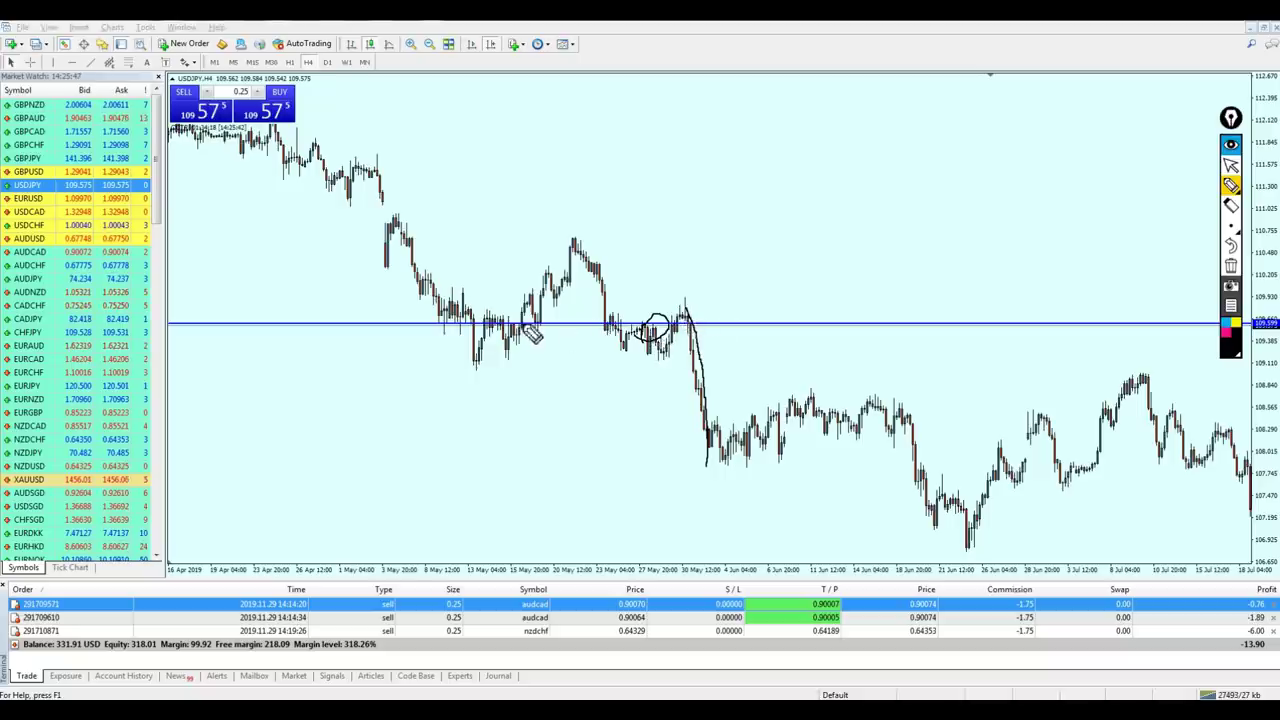
pyautogui.moveTo(532, 333)
pyautogui.mouseDown()
pyautogui.moveTo(560, 325)
pyautogui.moveTo(536, 347)
pyautogui.mouseUp()
pyautogui.moveTo(632, 318)
pyautogui.mouseDown()
pyautogui.moveTo(626, 348)
pyautogui.moveTo(612, 345)
pyautogui.moveTo(648, 318)
pyautogui.moveTo(1084, 256)
pyautogui.moveTo(608, 280)
pyautogui.mouseUp()
pyautogui.click(1231, 265)
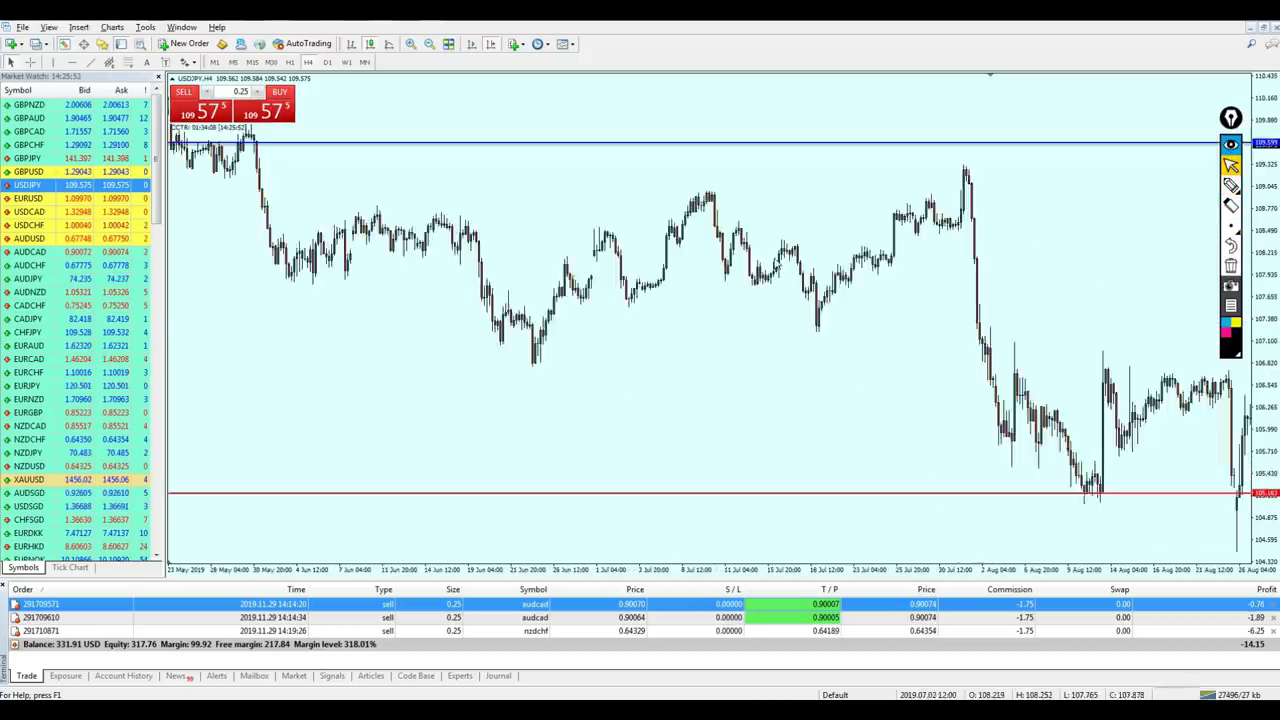
# Pan the USDJPY H4 chart to the most recent candles and zoom in on them.
pyautogui.moveTo(962, 243); pyautogui.dragTo(580, 257)
pyautogui.moveTo(719, 246); pyautogui.dragTo(520, 250)
pyautogui.moveTo(980, 250); pyautogui.dragTo(749, 257)
pyautogui.moveTo(1080, 240); pyautogui.dragTo(870, 238)
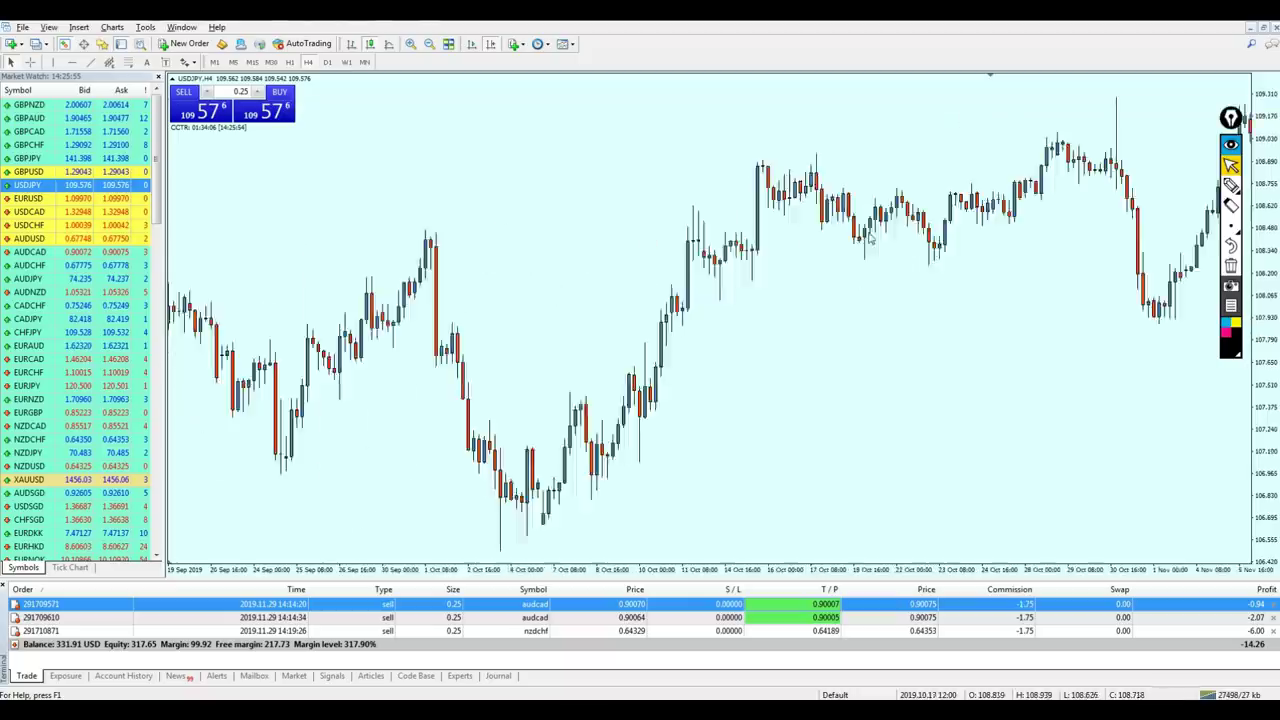
pyautogui.press('+')
pyautogui.press('End')
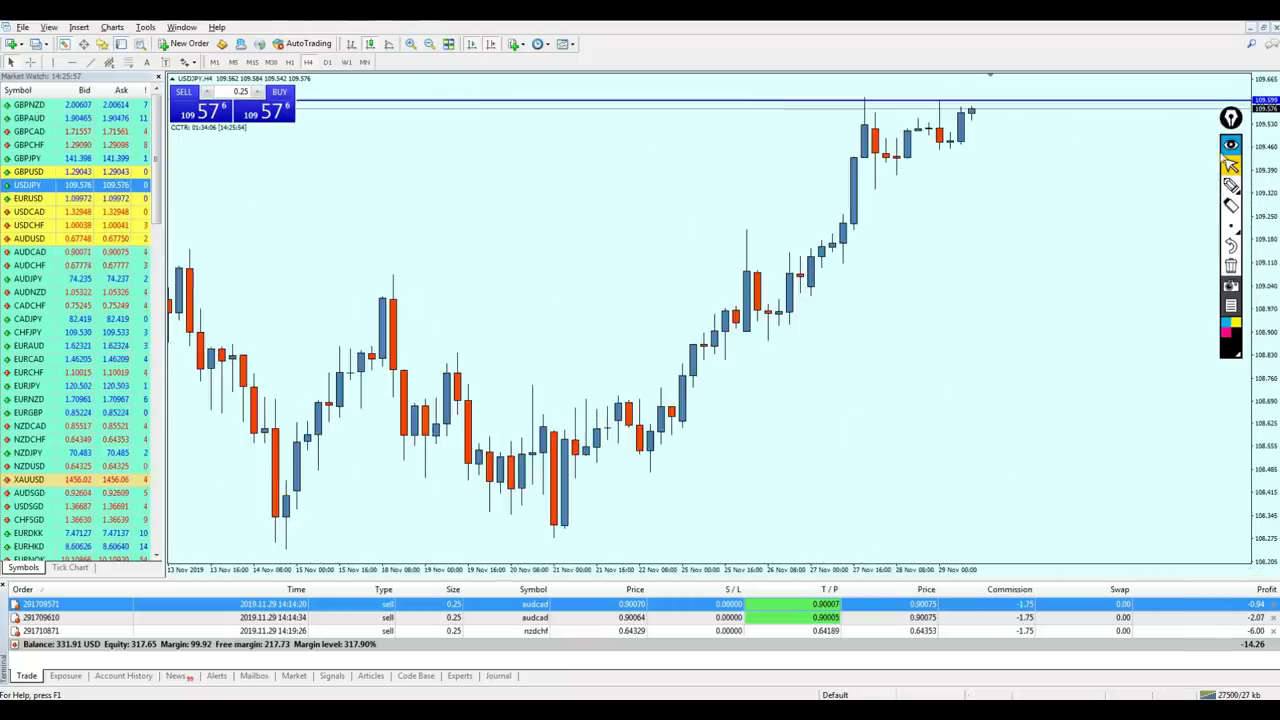
# Sketch the double-top peaks and a downward arrow over the latest candles, then erase them.
pyautogui.click(1231, 185)
pyautogui.moveTo(858, 128); pyautogui.dragTo(897, 155)
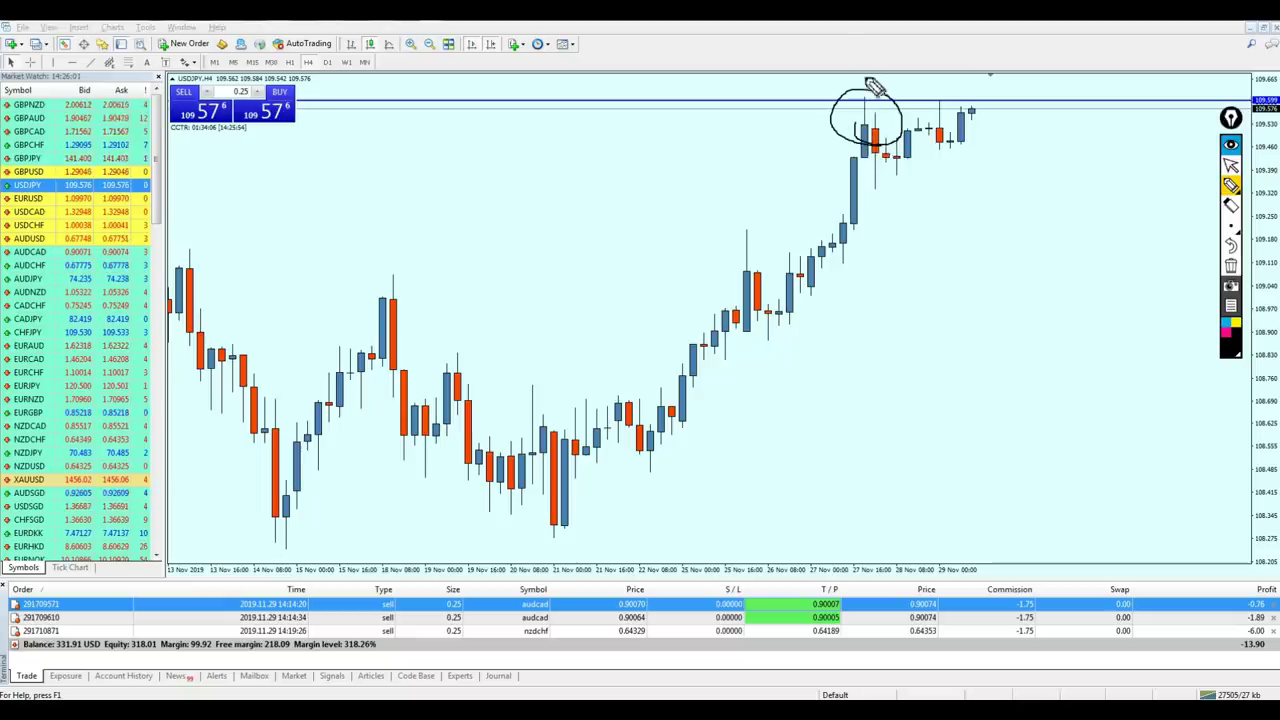
pyautogui.moveTo(834, 58)
pyautogui.mouseDown()
pyautogui.moveTo(852, 62)
pyautogui.moveTo(855, 100)
pyautogui.mouseUp()
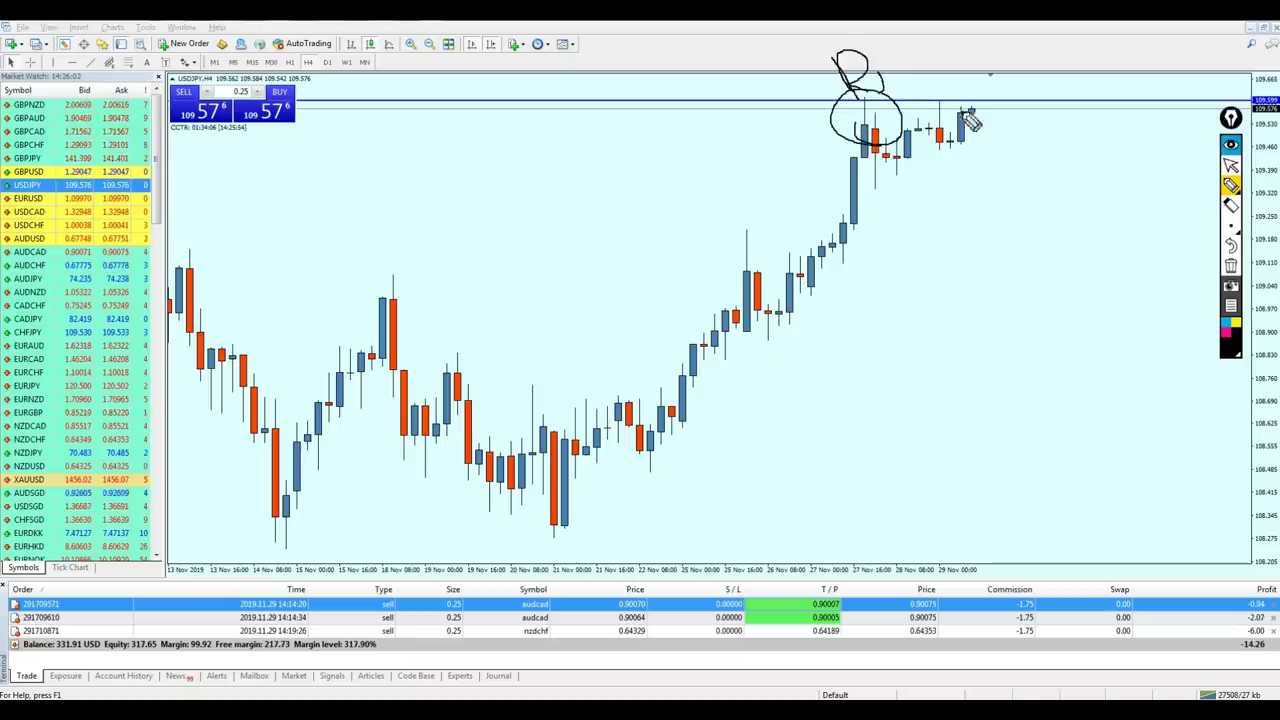
pyautogui.moveTo(971, 86)
pyautogui.mouseDown()
pyautogui.moveTo(1008, 114)
pyautogui.moveTo(974, 29)
pyautogui.moveTo(1025, 75)
pyautogui.moveTo(1045, 60)
pyautogui.moveTo(1075, 110)
pyautogui.mouseUp()
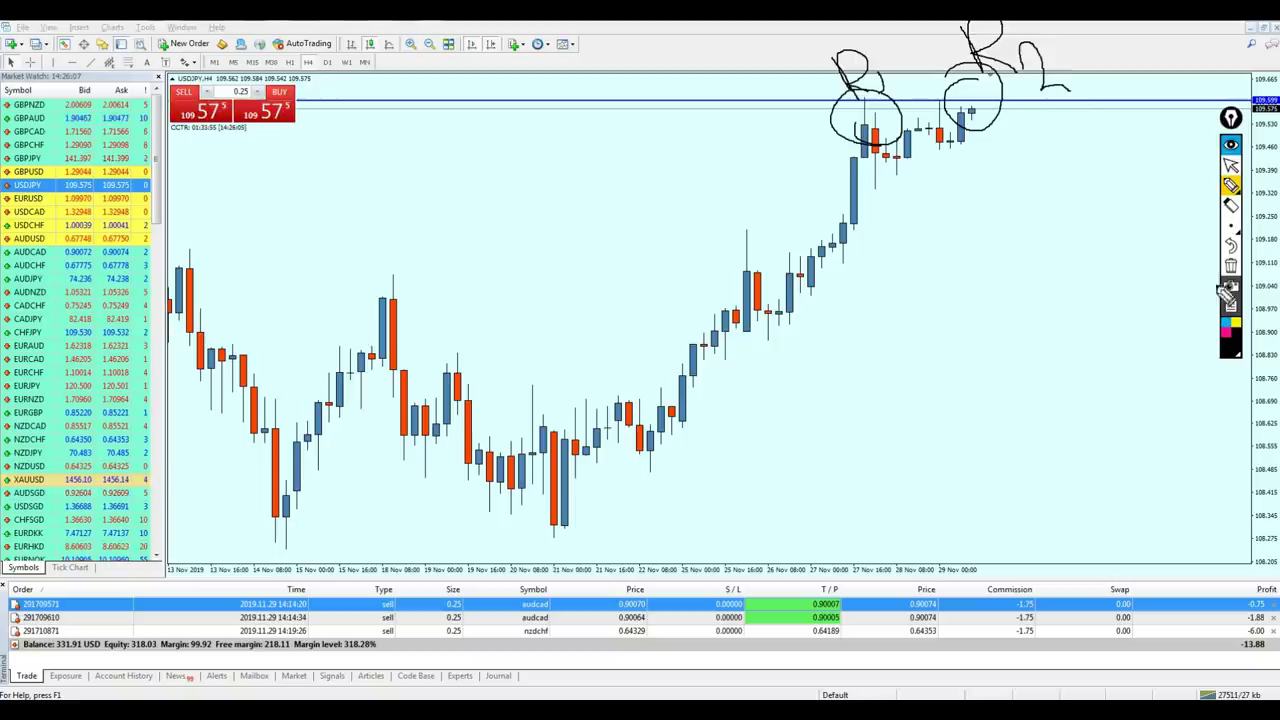
pyautogui.click(1231, 265)
pyautogui.moveTo(977, 88)
pyautogui.mouseDown()
pyautogui.moveTo(971, 143)
pyautogui.moveTo(929, 175)
pyautogui.moveTo(871, 94)
pyautogui.moveTo(880, 86)
pyautogui.moveTo(845, 192)
pyautogui.moveTo(900, 196)
pyautogui.moveTo(945, 120)
pyautogui.moveTo(1030, 228)
pyautogui.mouseUp()
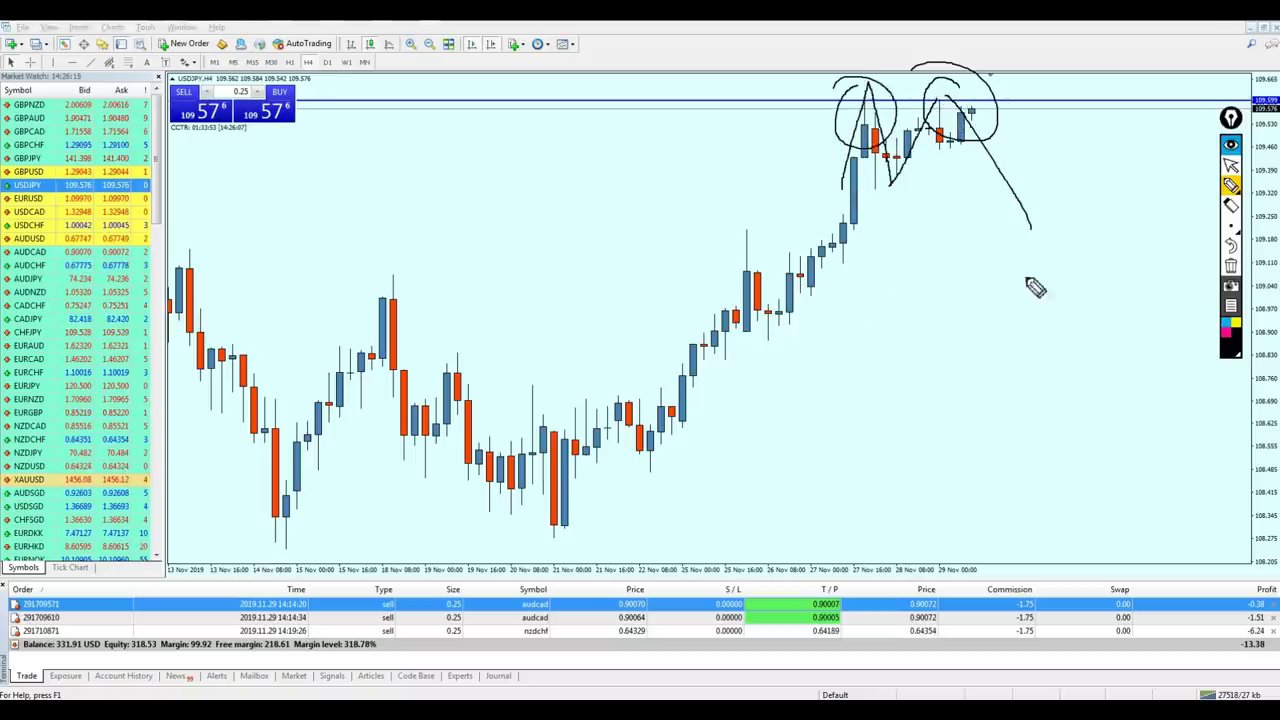
pyautogui.click(1231, 165)
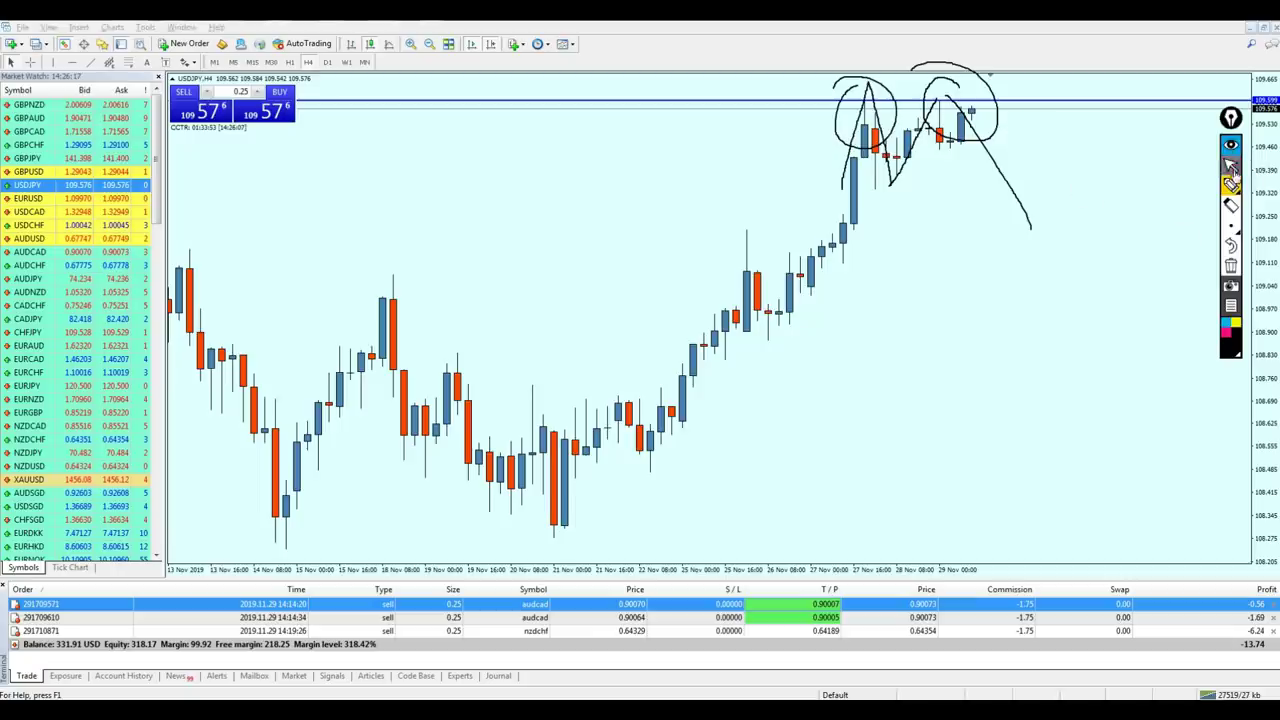
pyautogui.click(1233, 266)
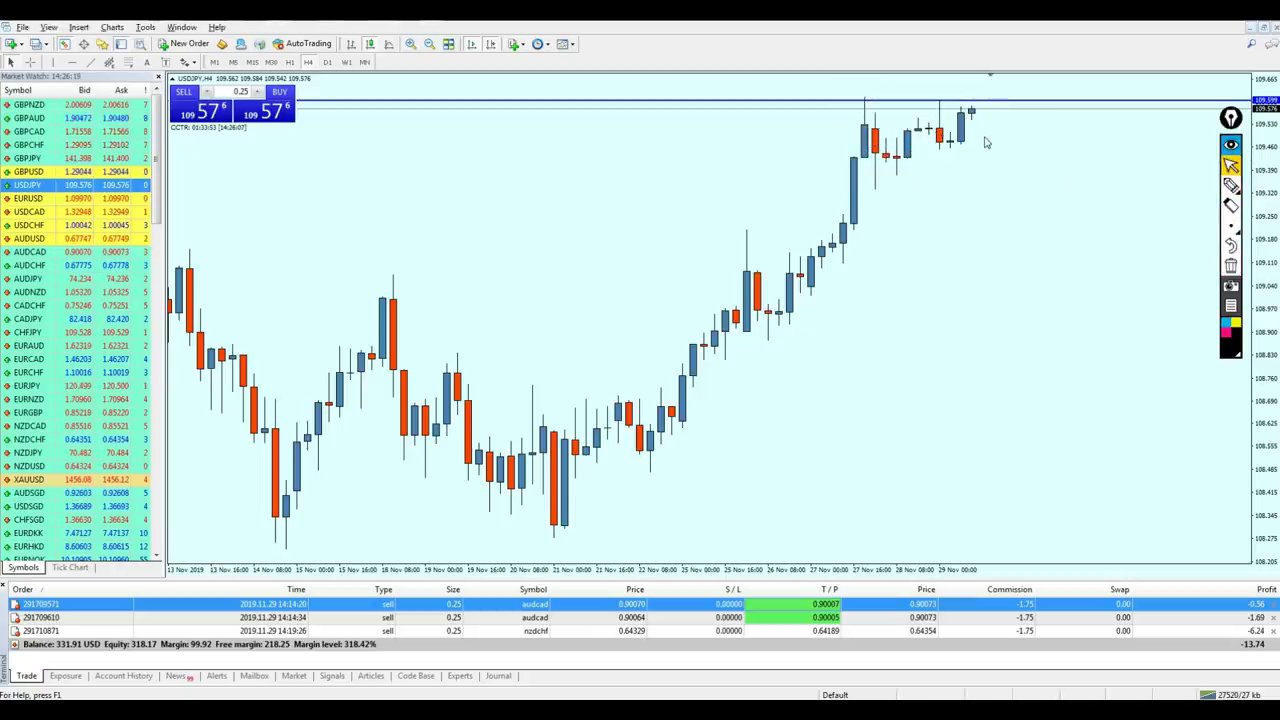
# Sell 0.25 lots of USDJPY at 109.575 and drag its take profit down to 109.475.
pyautogui.middleClick(975, 108)
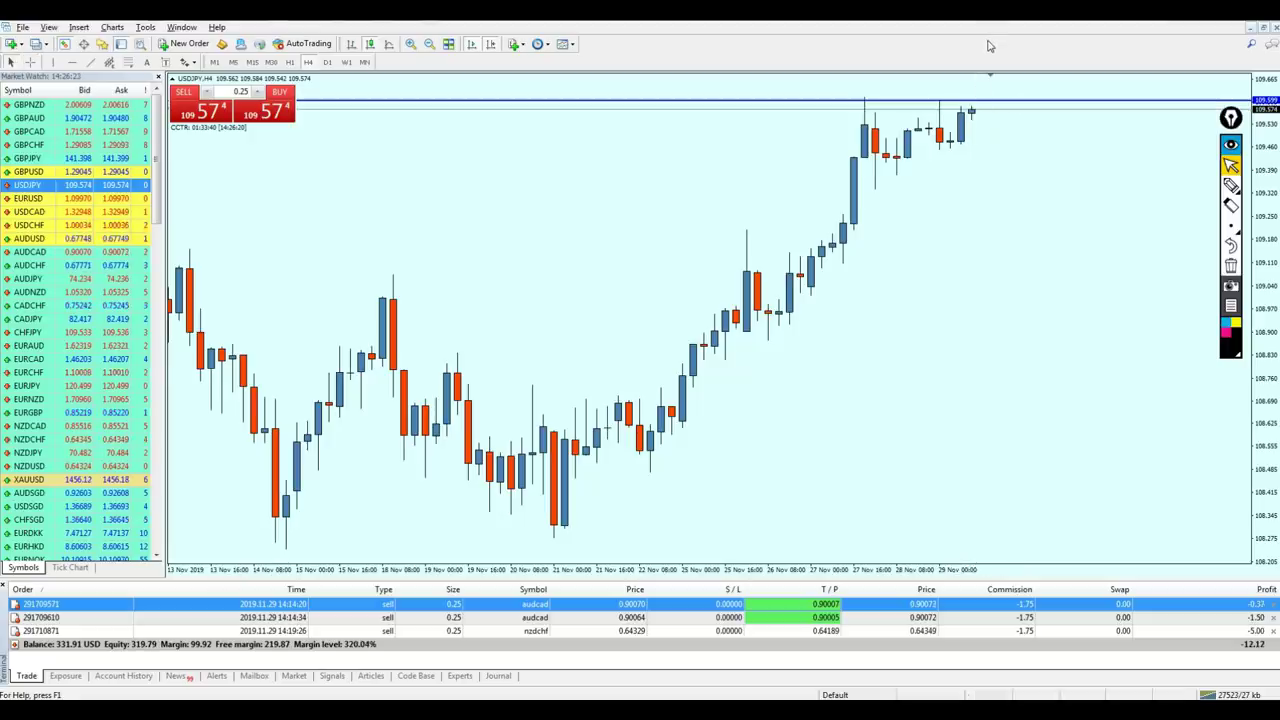
pyautogui.press('-')
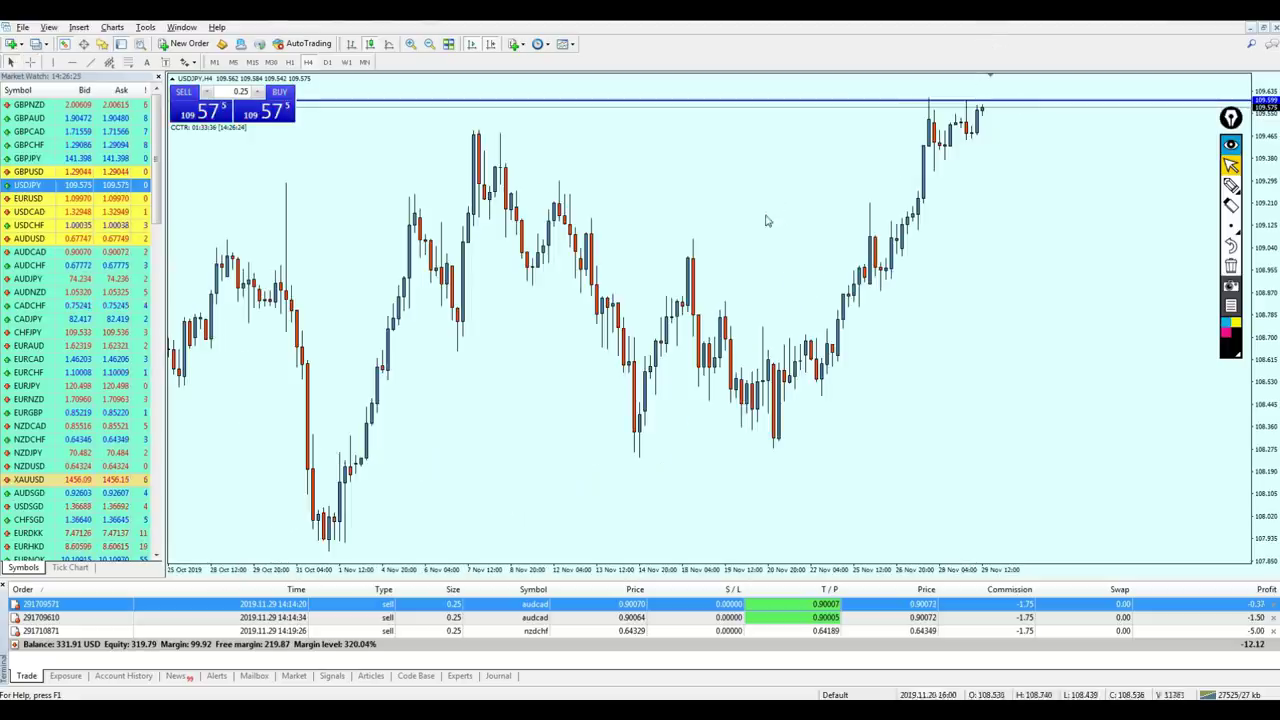
pyautogui.press('+')
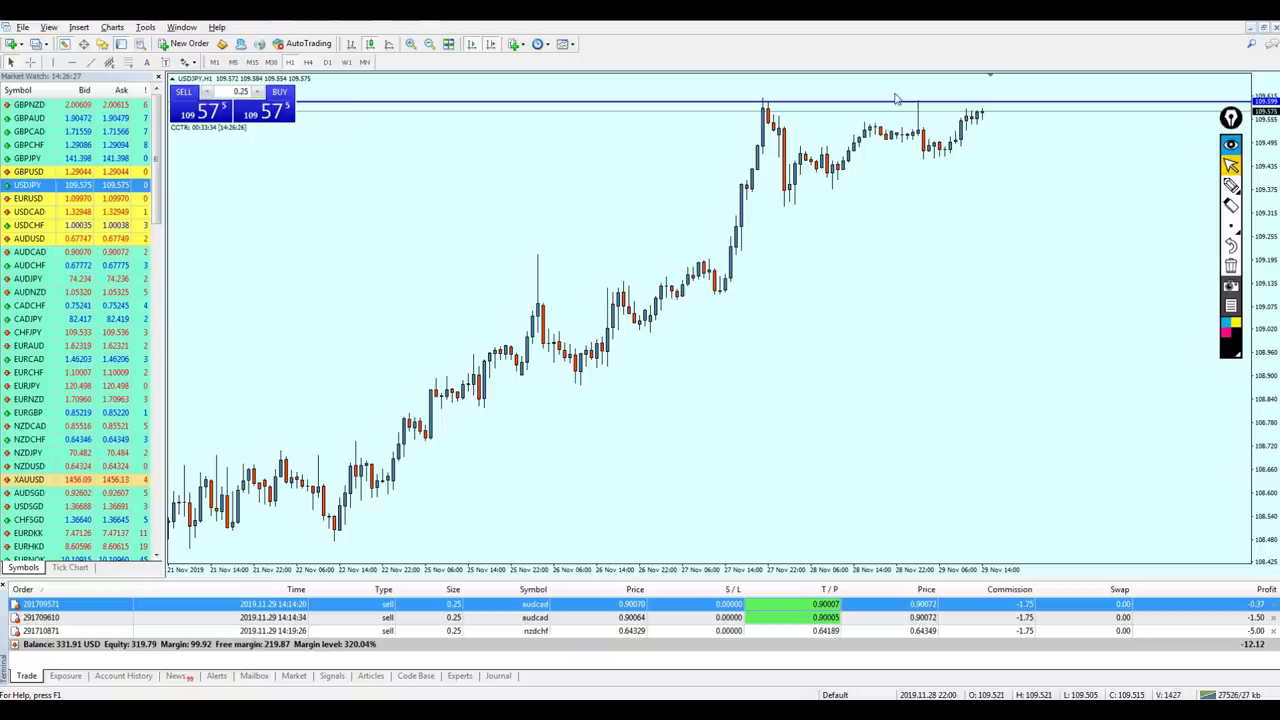
pyautogui.click(195, 114)
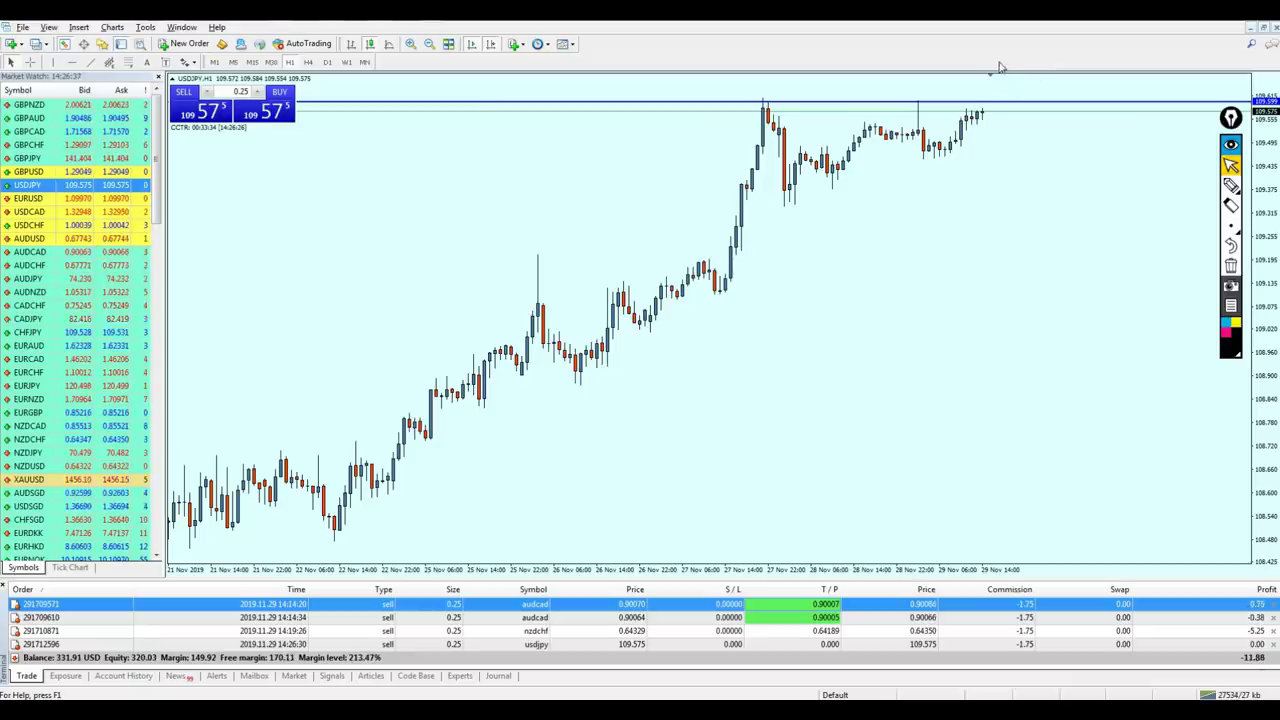
pyautogui.press('+')
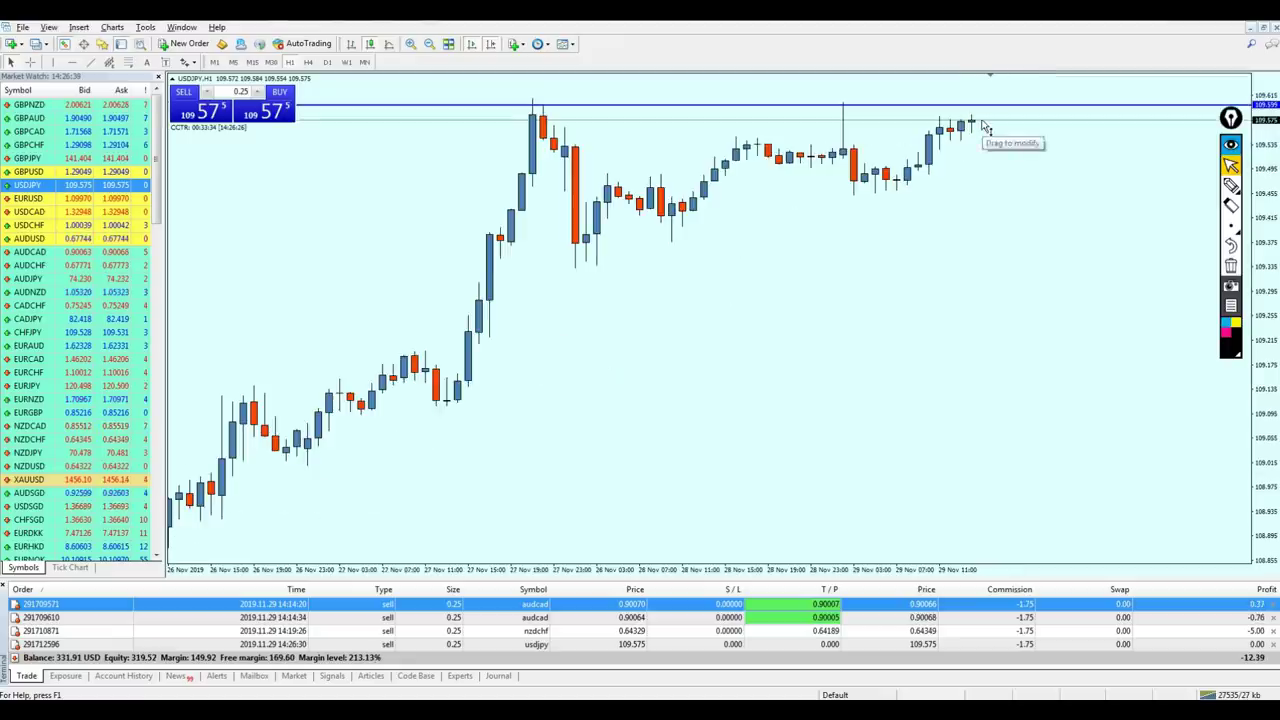
pyautogui.moveTo(985, 128); pyautogui.dragTo(1006, 186)
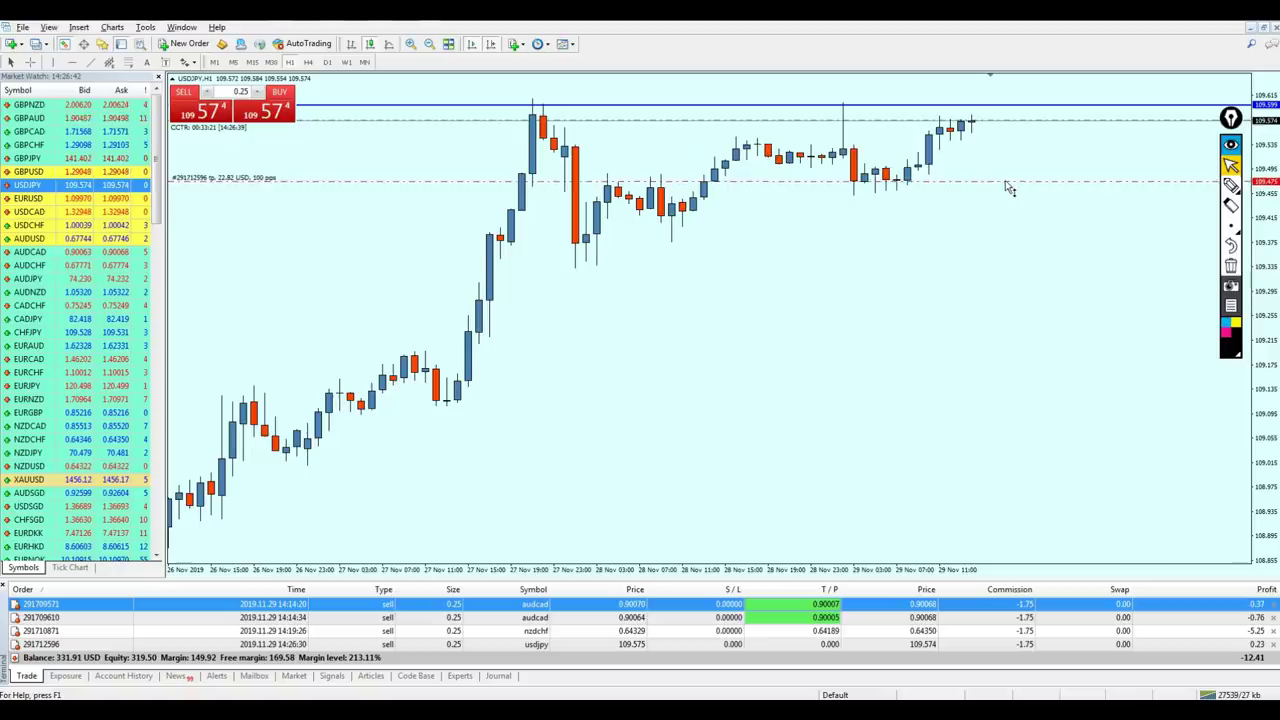
# Circle the latest USDJPY candles near the price line with the pen, then erase the sketch.
pyautogui.press('-')
pyautogui.click(1231, 186)
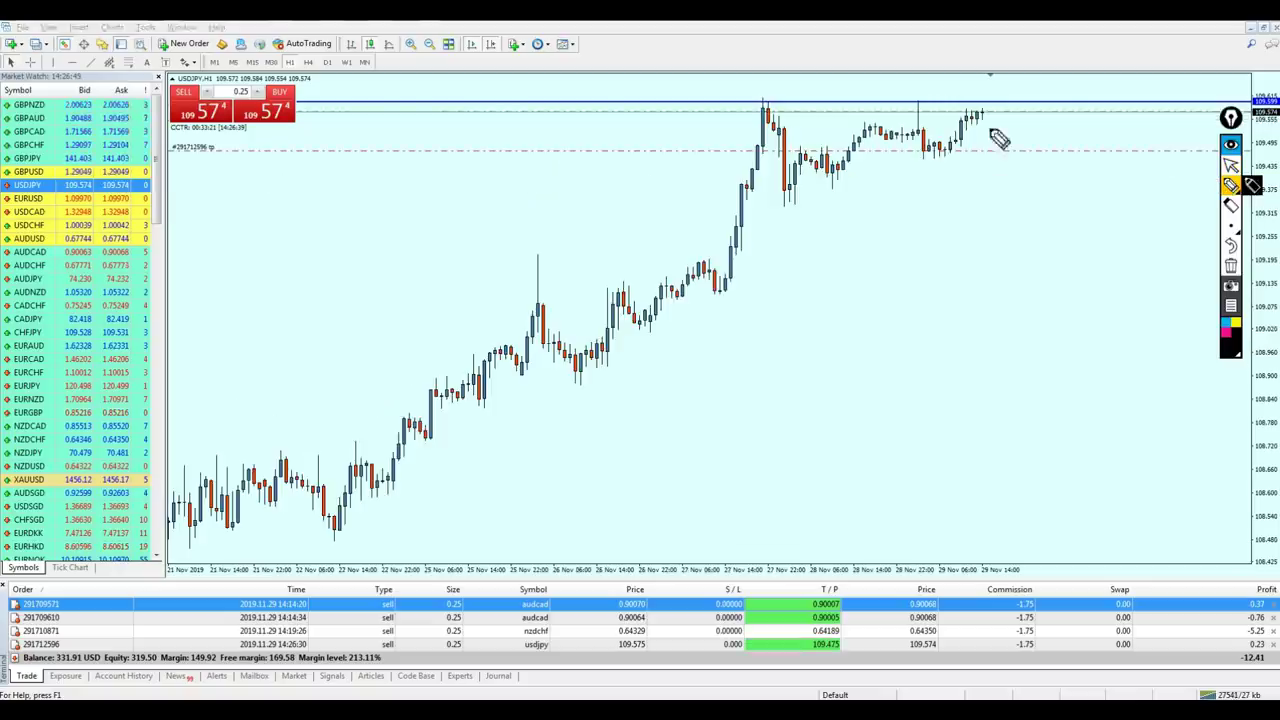
pyautogui.moveTo(1020, 117)
pyautogui.mouseDown()
pyautogui.moveTo(1000, 126)
pyautogui.moveTo(1004, 148)
pyautogui.moveTo(926, 149)
pyautogui.moveTo(1043, 156)
pyautogui.mouseUp()
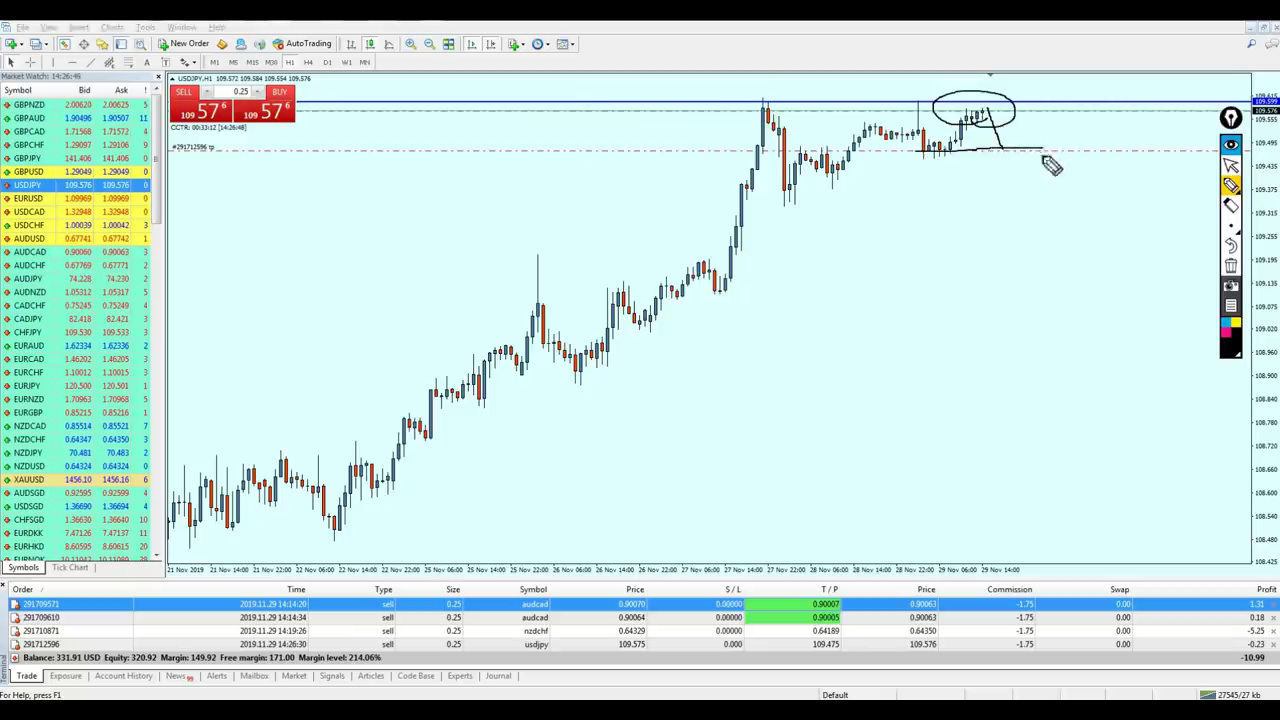
pyautogui.click(1231, 166)
pyautogui.click(1231, 266)
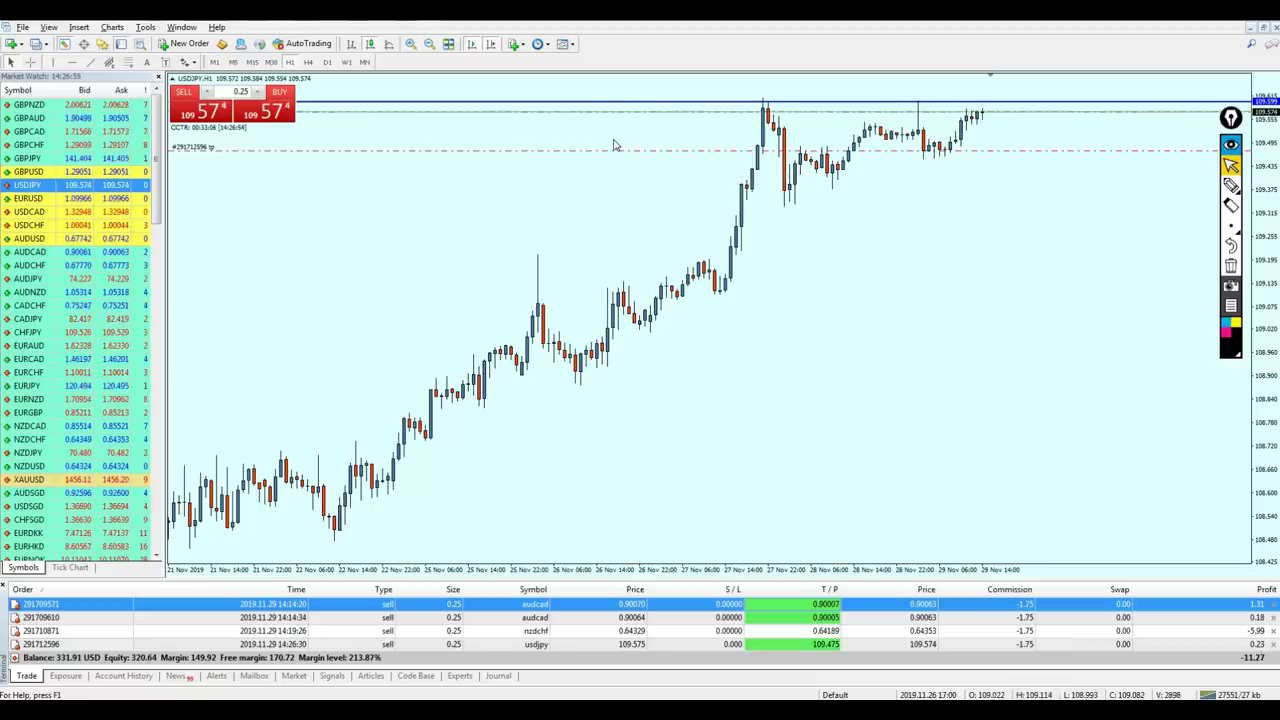
# Place a second USDJPY sell at 109.576 with take profit 109.477 and enlarge the trade panel.
pyautogui.click(195, 108)
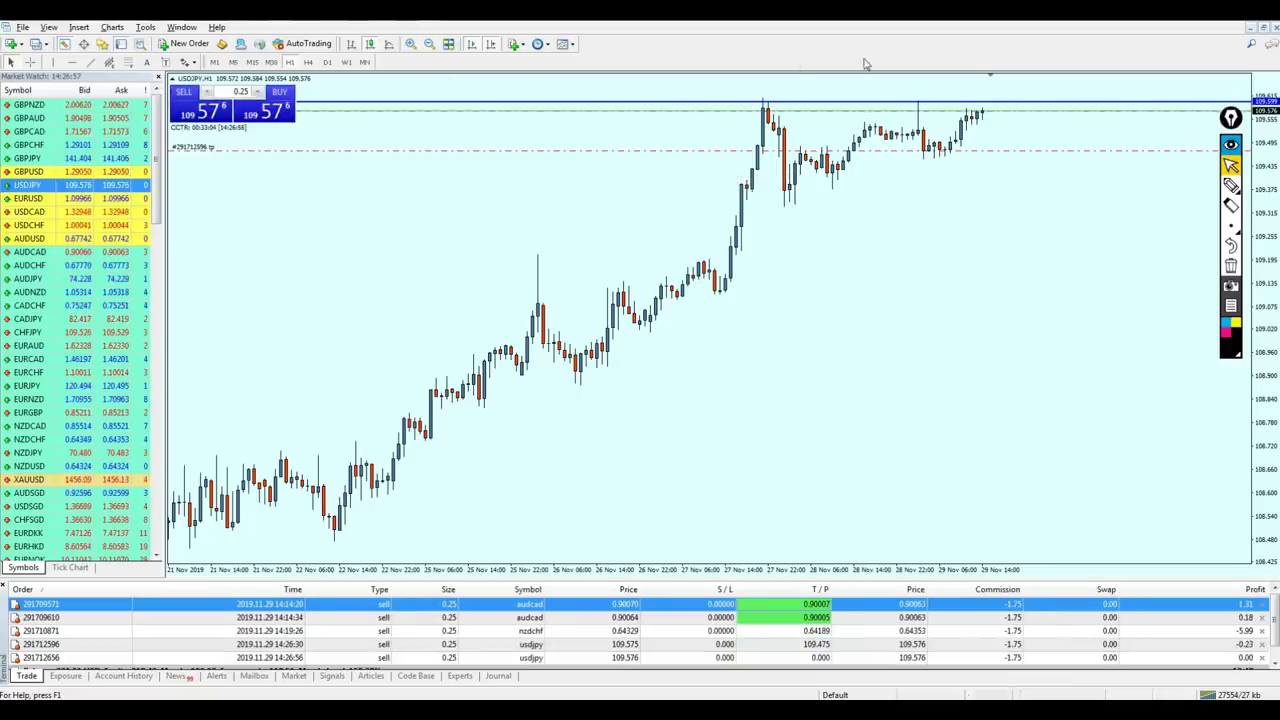
pyautogui.press('+')
pyautogui.press('+')
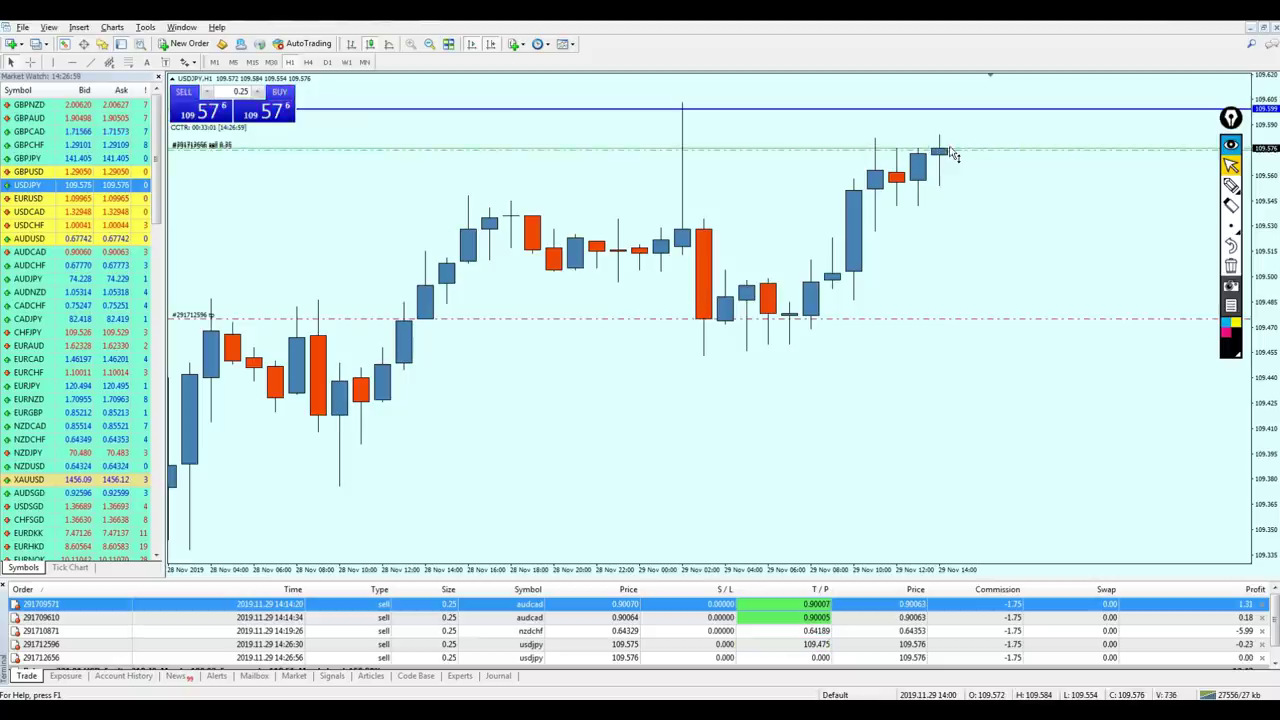
pyautogui.moveTo(949, 150); pyautogui.dragTo(953, 314)
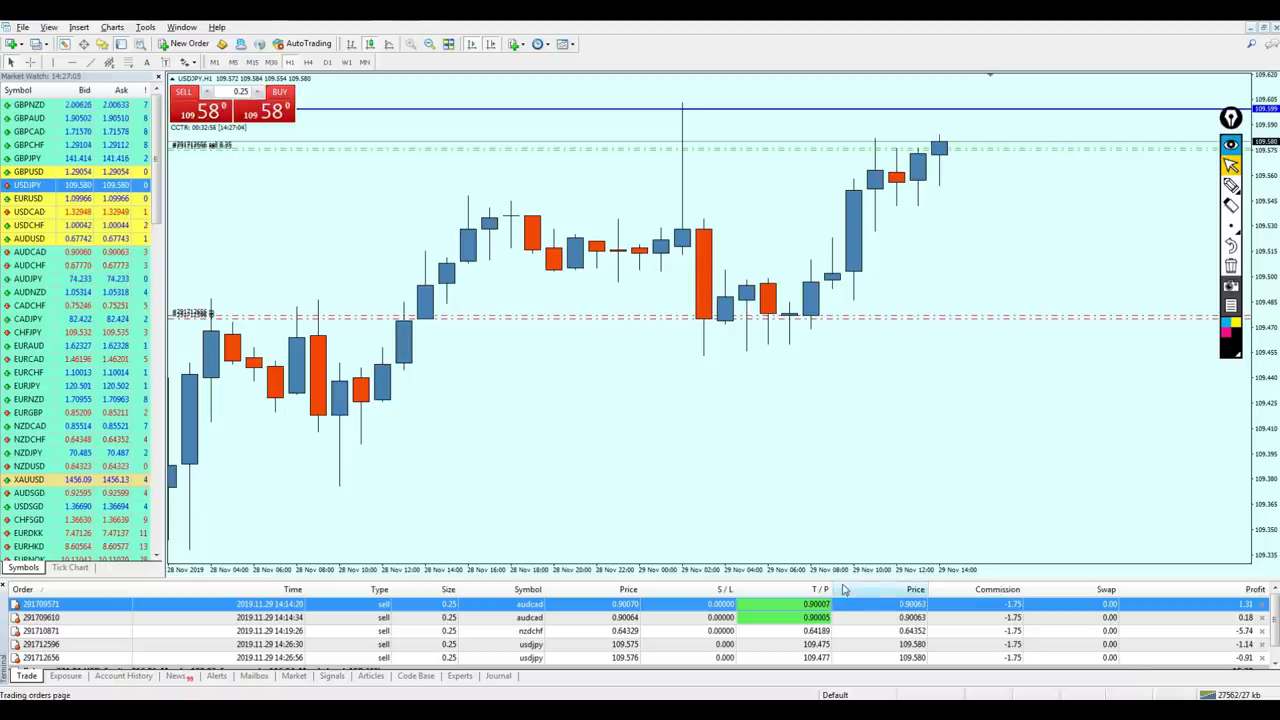
pyautogui.moveTo(835, 580); pyautogui.dragTo(830, 561)
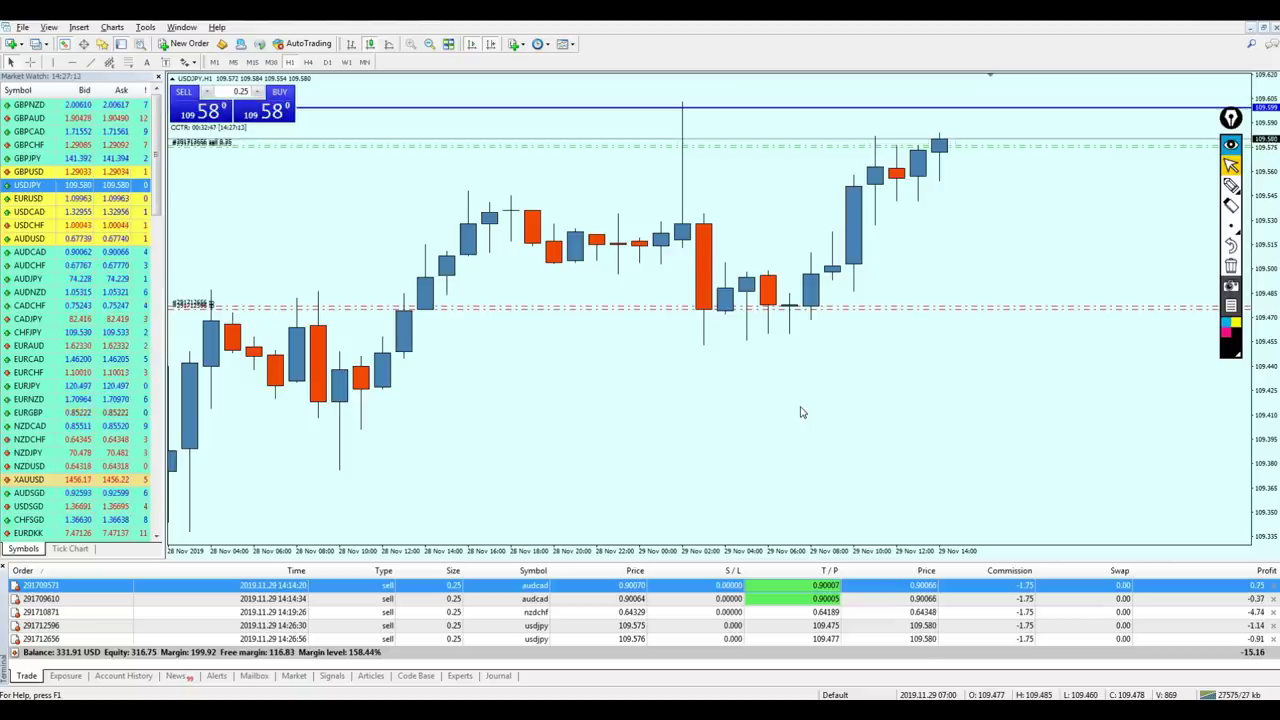
# Zoom the USDJPY chart out one step.
pyautogui.press('-')
pyautogui.press('-')
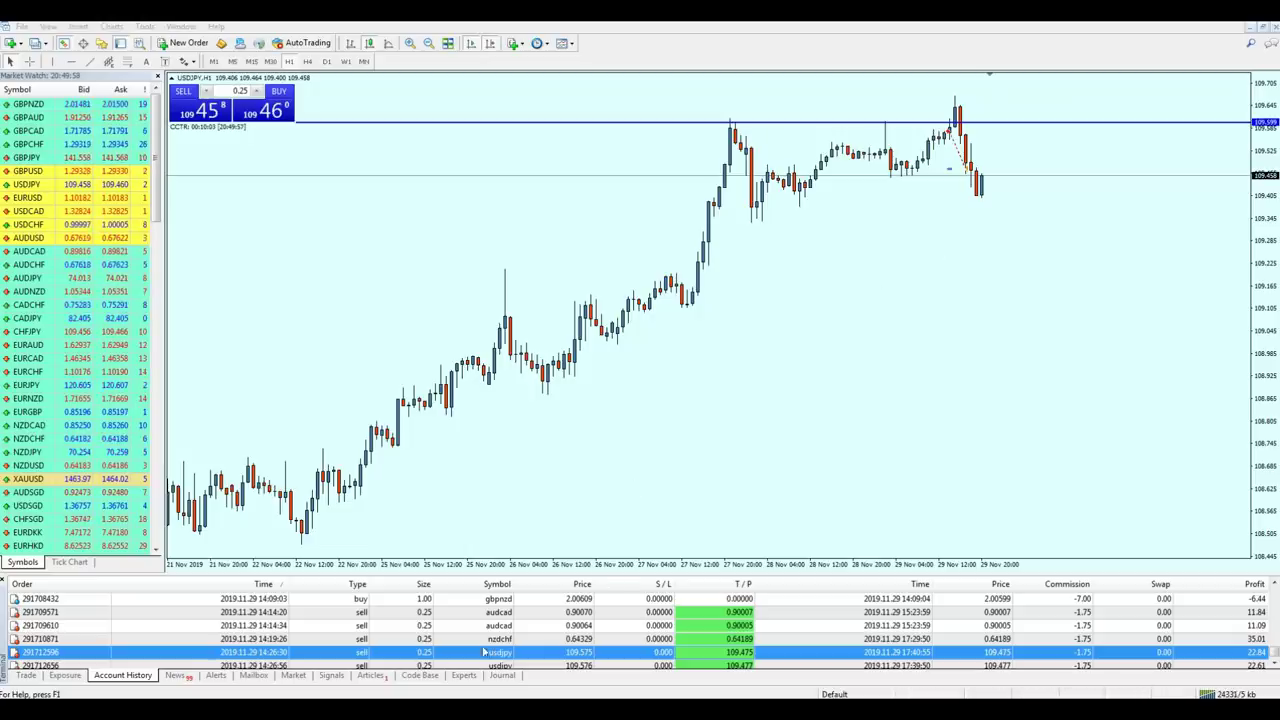
# Measure the drop from the recent USDJPY peak with the crosshair.
pyautogui.click(538, 450)
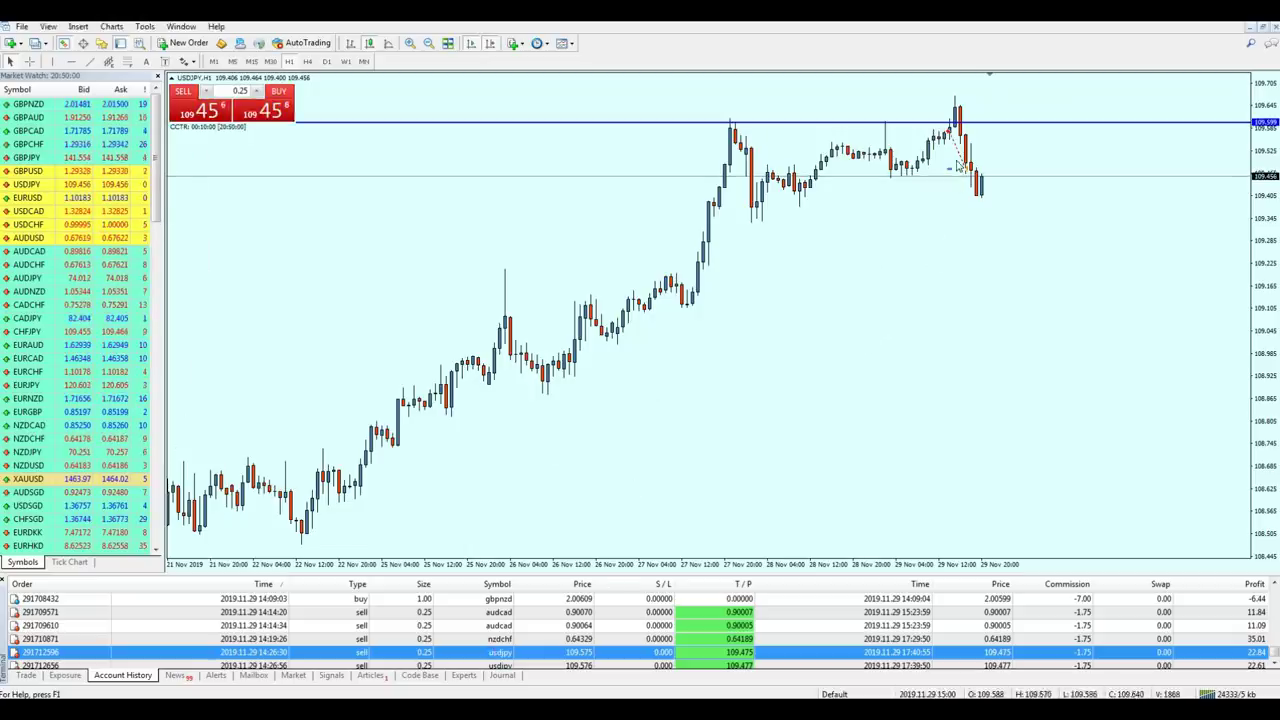
pyautogui.middleClick(925, 120)
pyautogui.moveTo(930, 130); pyautogui.dragTo(965, 200)
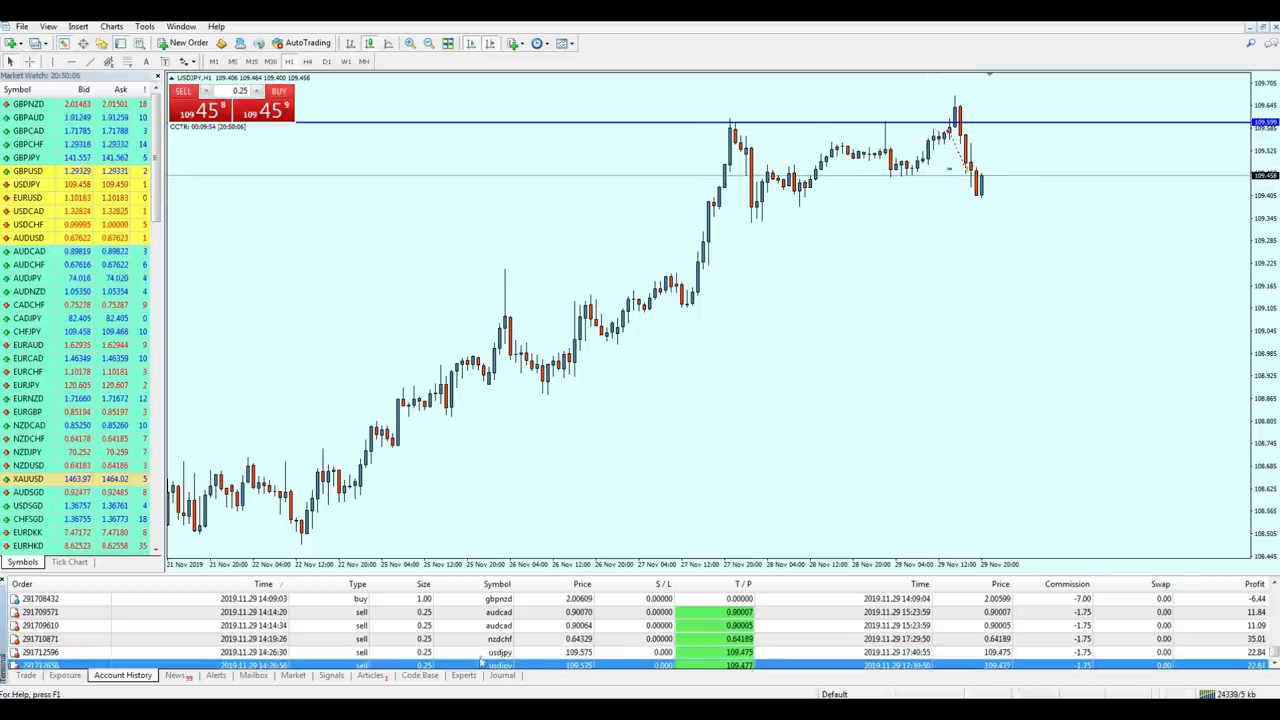
# Open the closed NZDCHF trade from history on the chart and measure its drop from the top.
pyautogui.click(622, 638)
pyautogui.moveTo(657, 549); pyautogui.dragTo(660, 545)
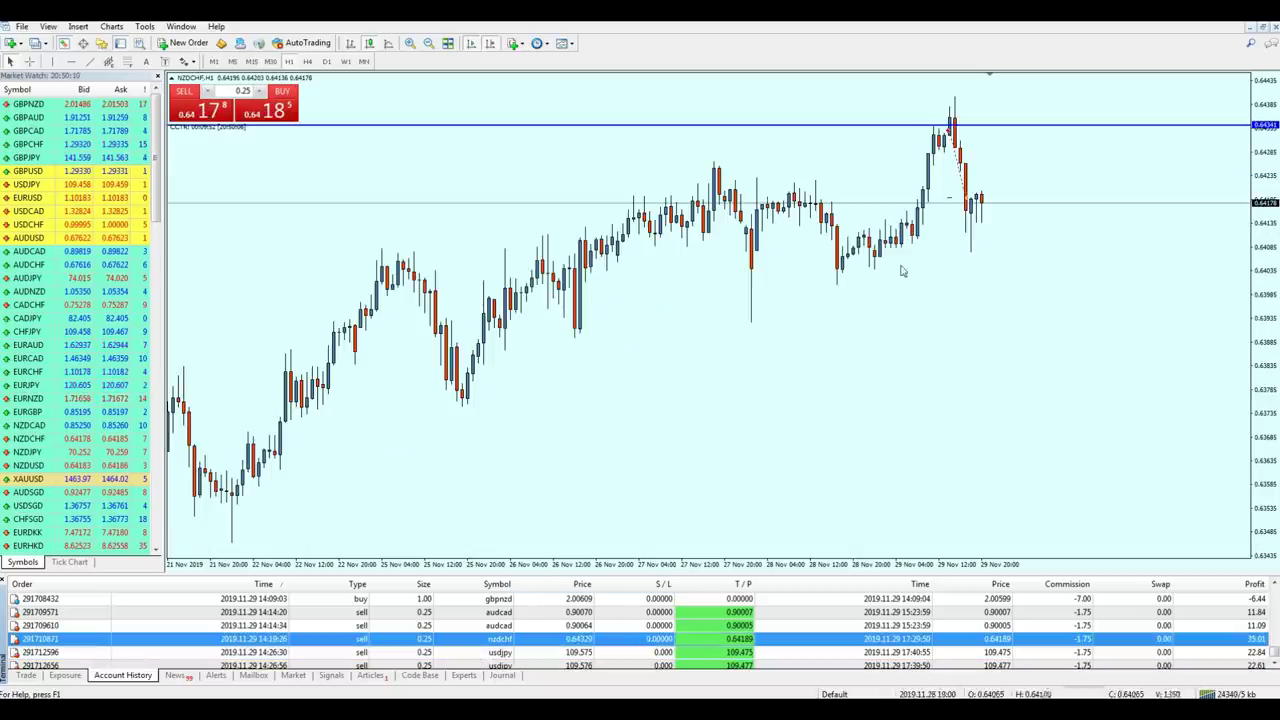
pyautogui.middleClick(946, 127)
pyautogui.moveTo(946, 127); pyautogui.dragTo(965, 203)
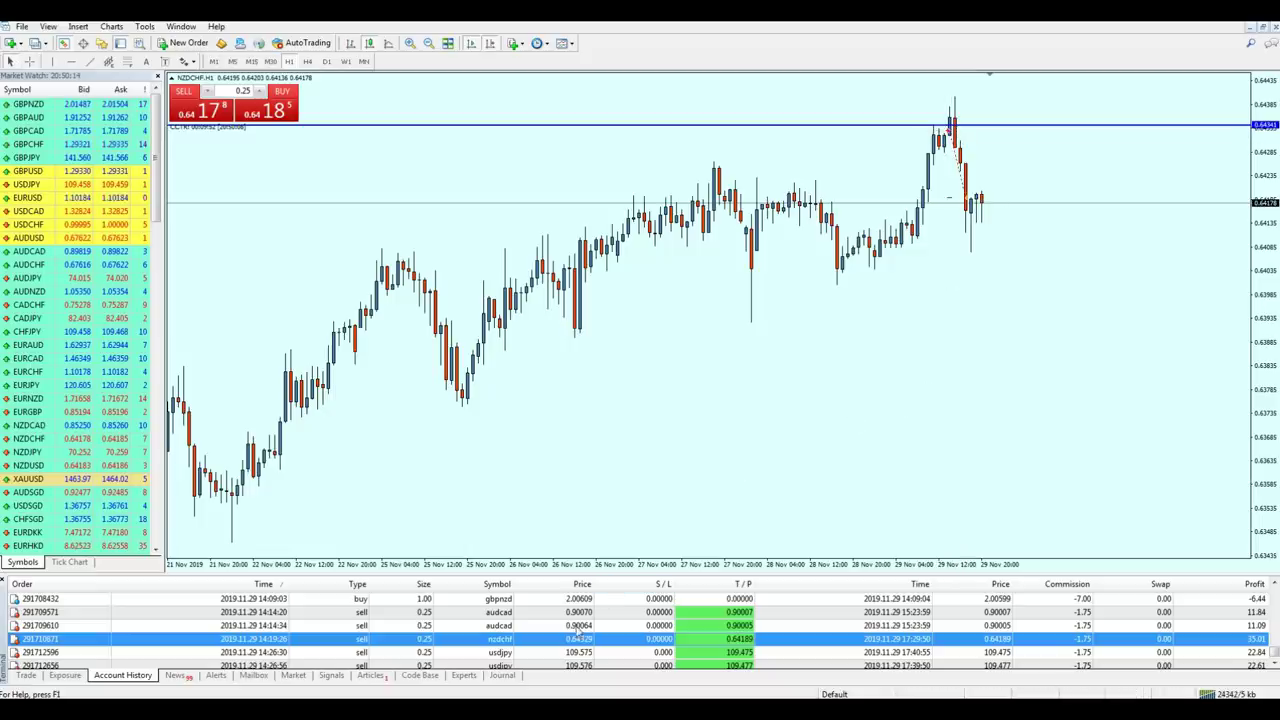
# Show the closed AUDCAD trade on its chart and measure from the order marker to the latest candles.
pyautogui.moveTo(565, 625); pyautogui.dragTo(632, 429)
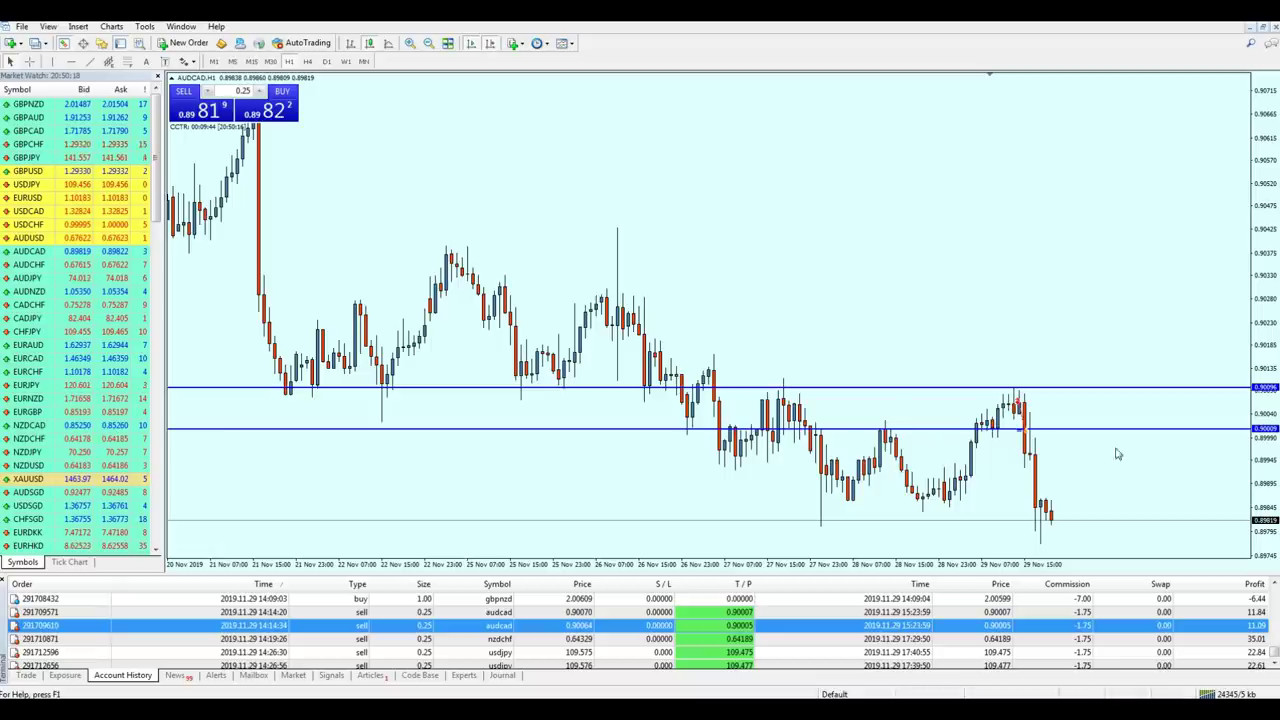
pyautogui.middleClick(1024, 401)
pyautogui.moveTo(1024, 401); pyautogui.dragTo(1021, 408)
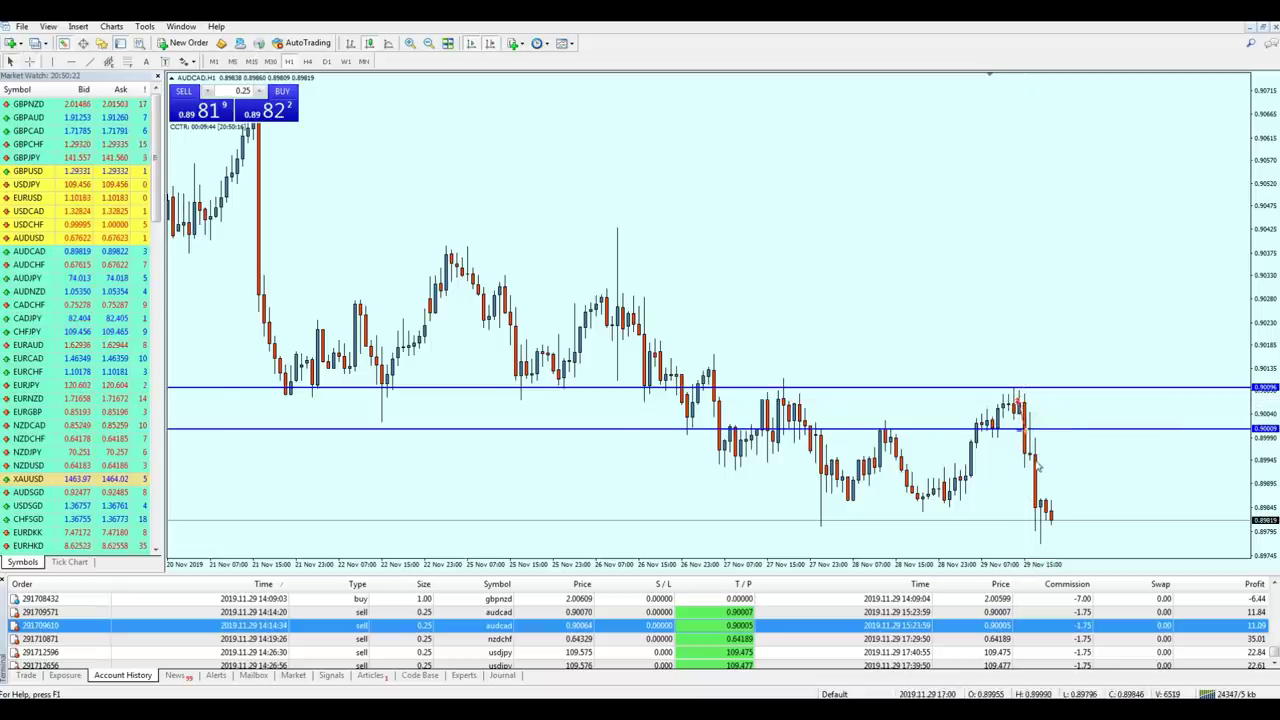
pyautogui.scroll(-3, 1035, 460)
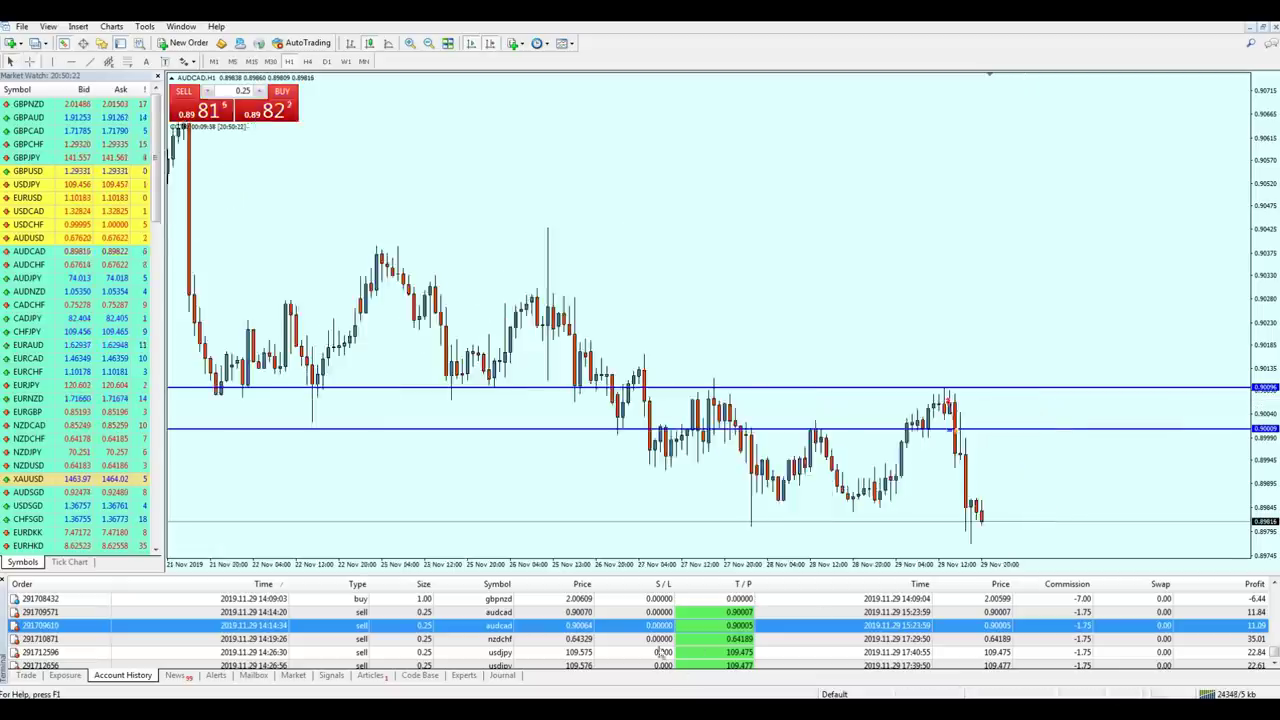
pyautogui.middleClick(950, 402)
pyautogui.moveTo(950, 402)
pyautogui.mouseDown()
pyautogui.moveTo(976, 521)
pyautogui.moveTo(960, 500)
pyautogui.mouseUp()
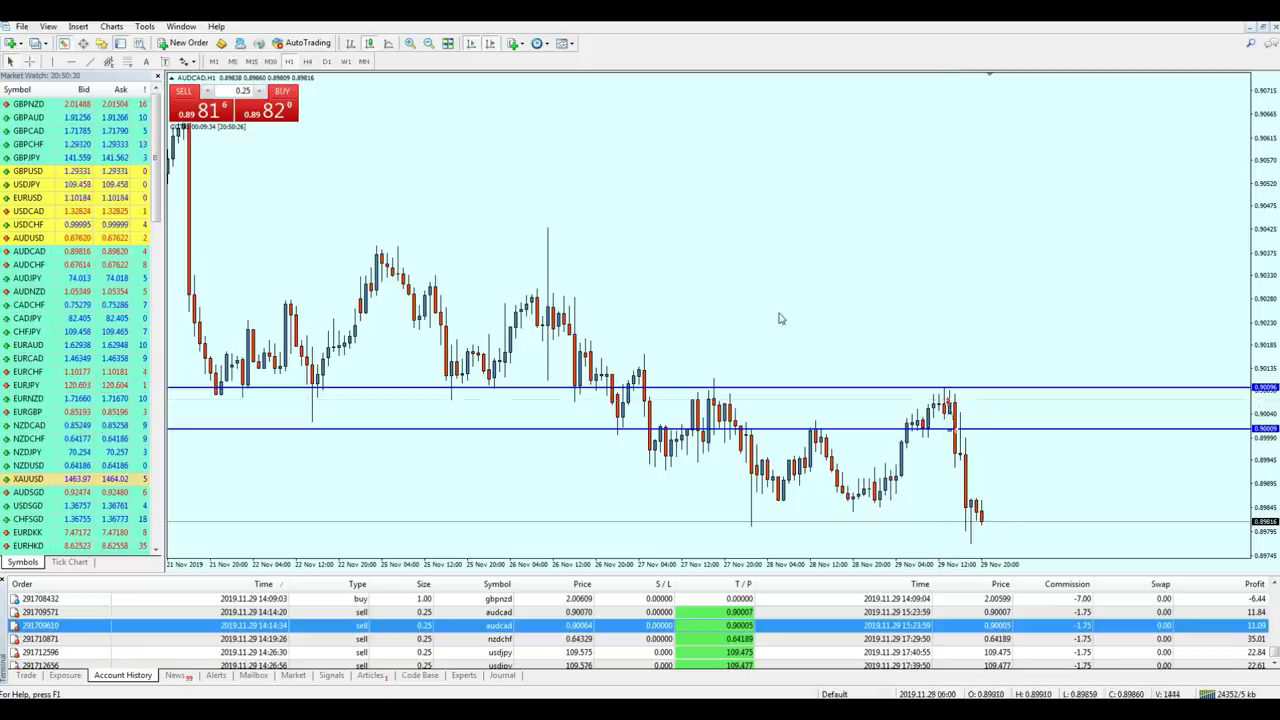